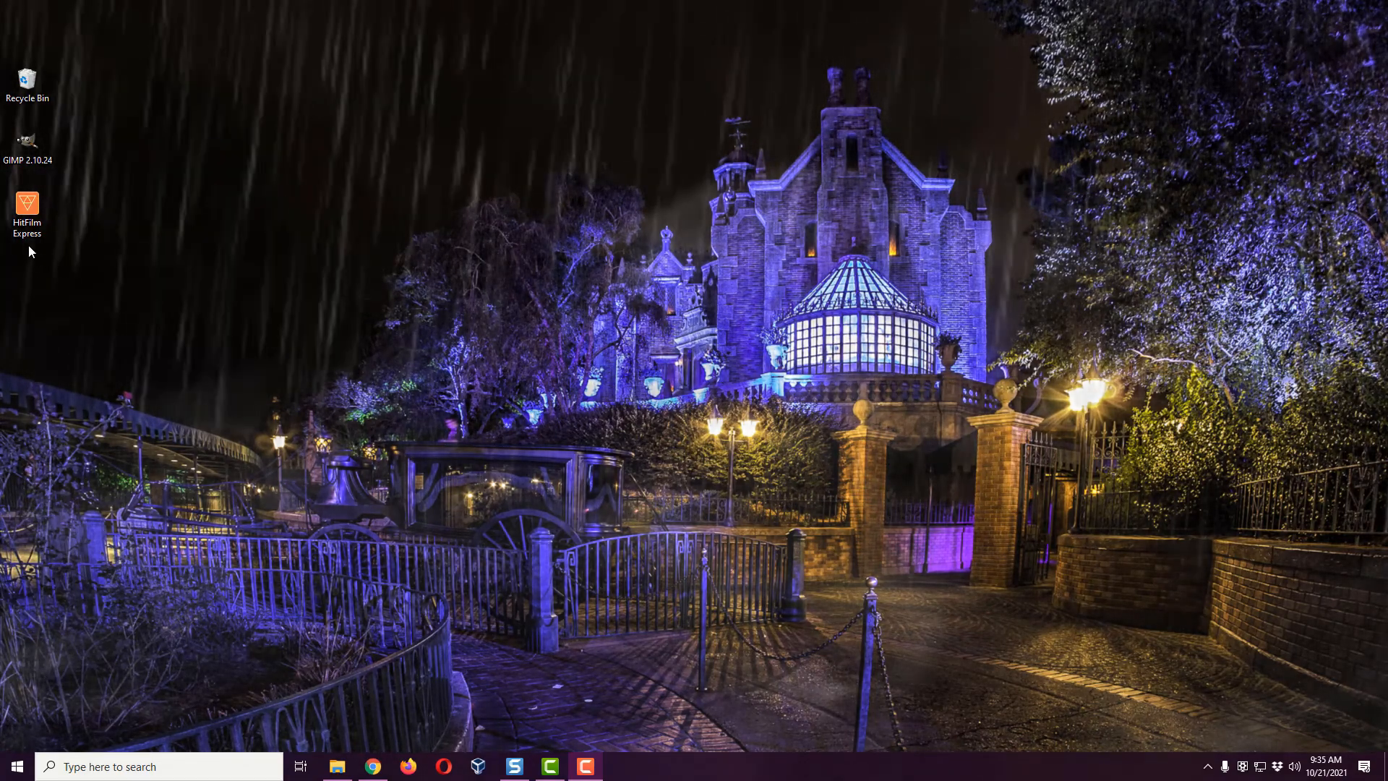
Launch HitFilm Express and create a new project with the 1080p Full HD @ 30 fps template
double_click(26, 211)
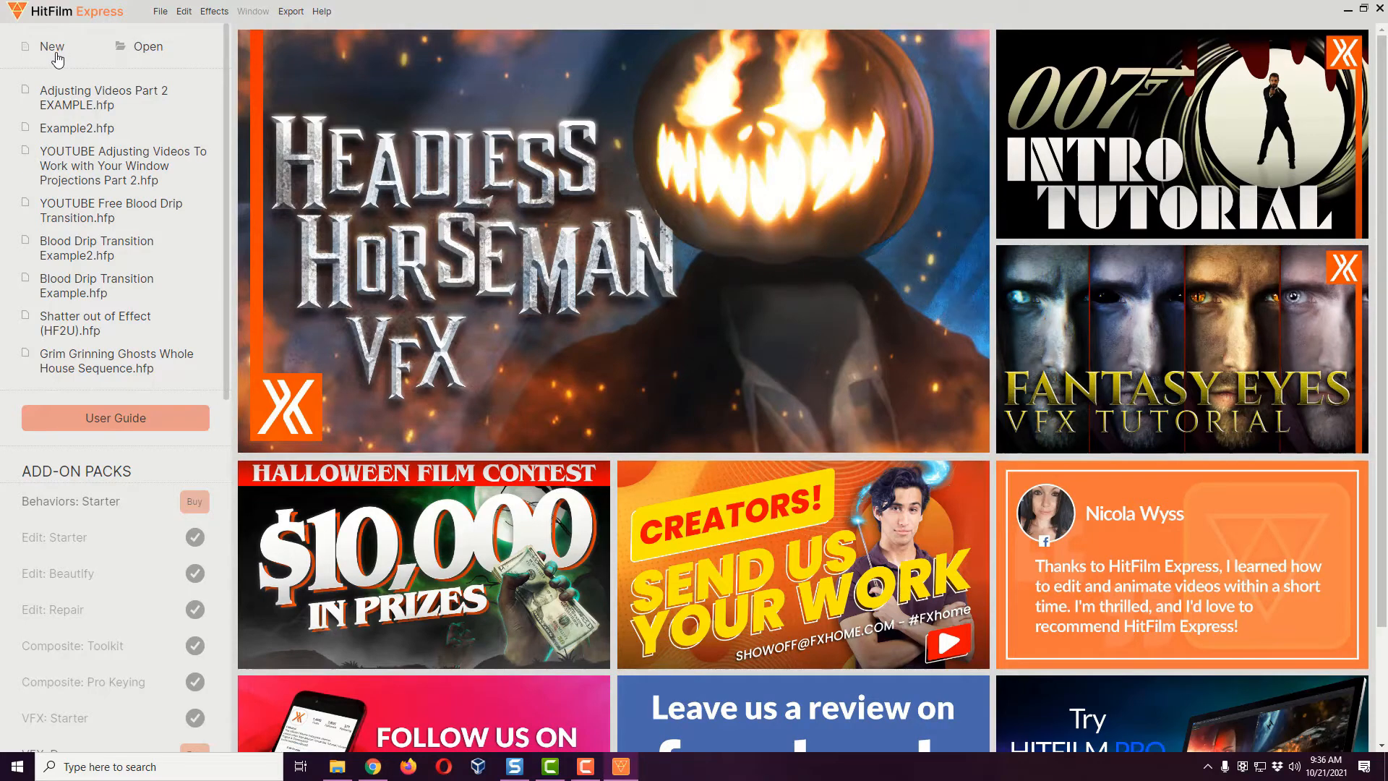
click(57, 59)
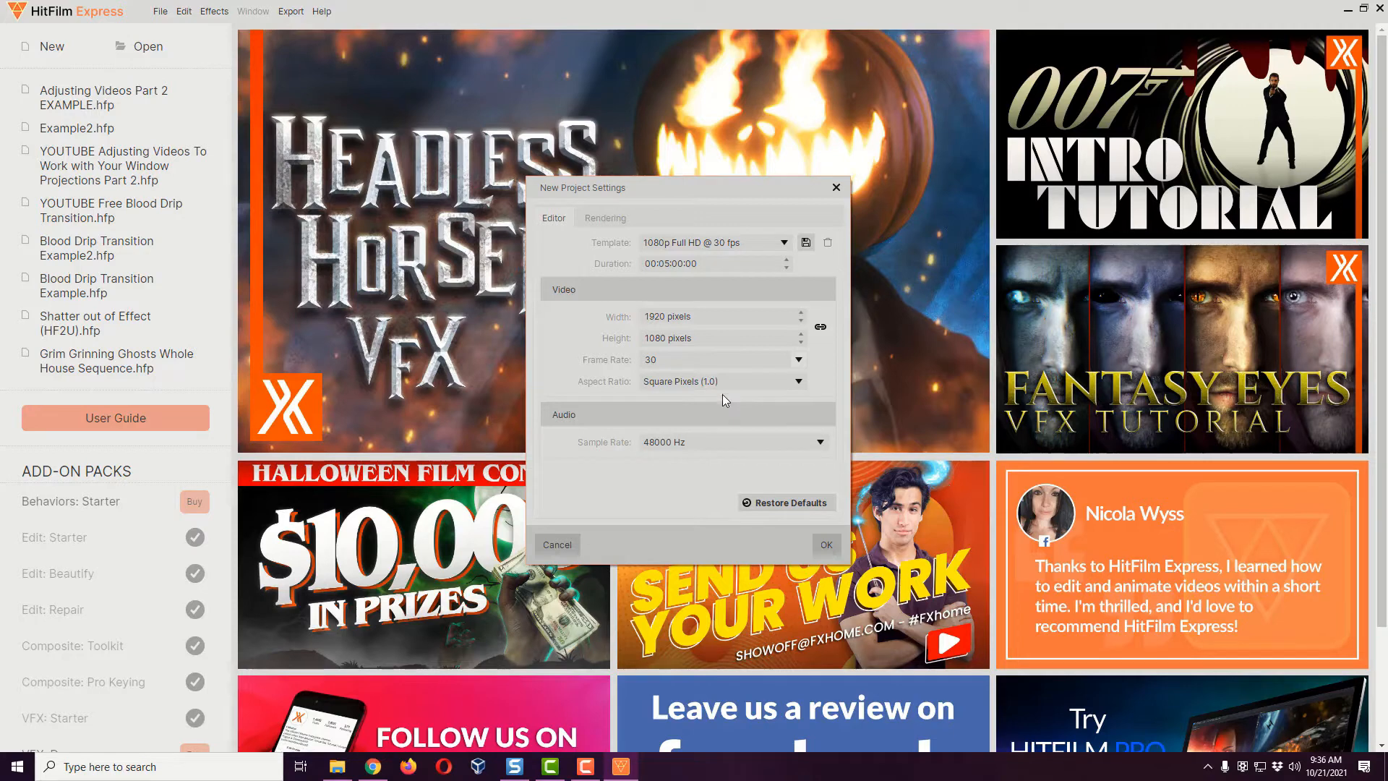
click(835, 545)
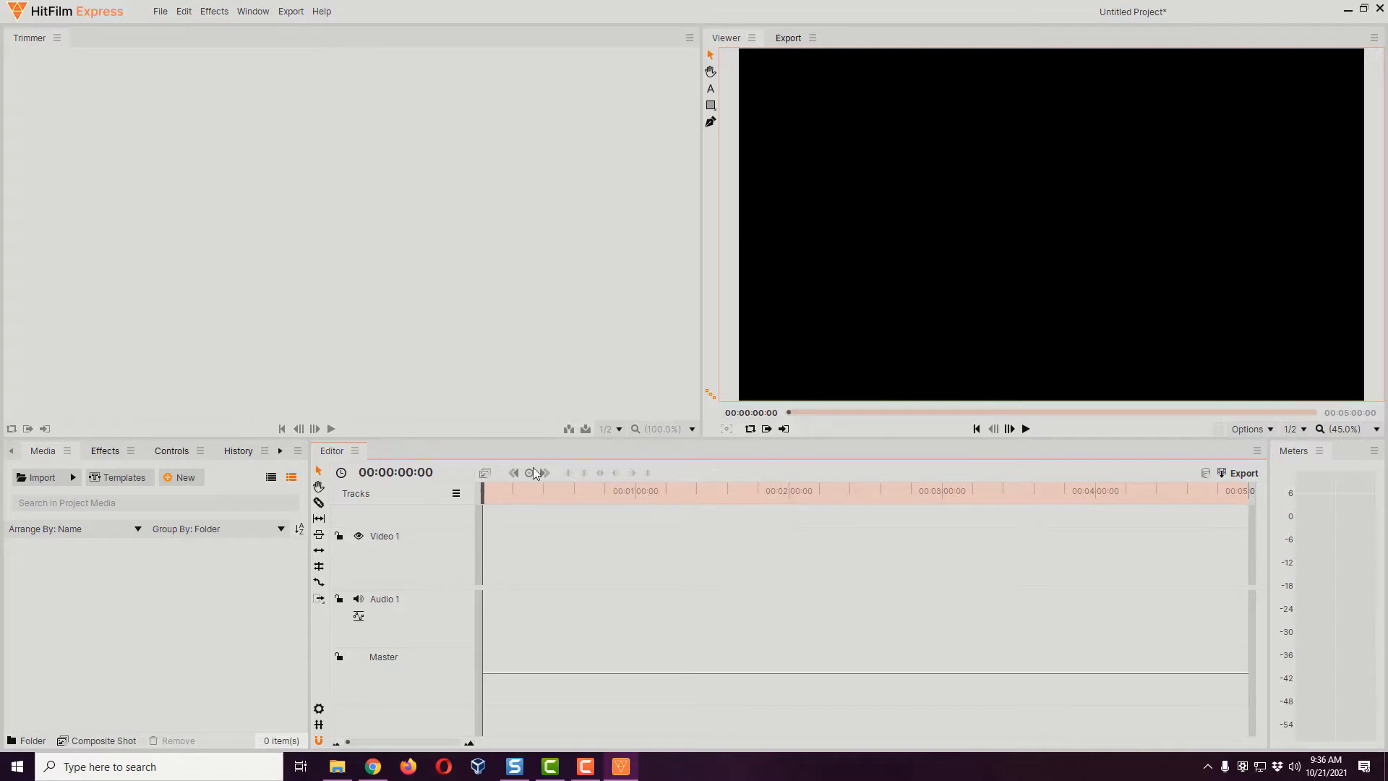
Import JOLJ3_Sleepy Hollow_Win.mp4 and place it at the start of the Video 1 track, matching the sequence settings to the clip
click(37, 479)
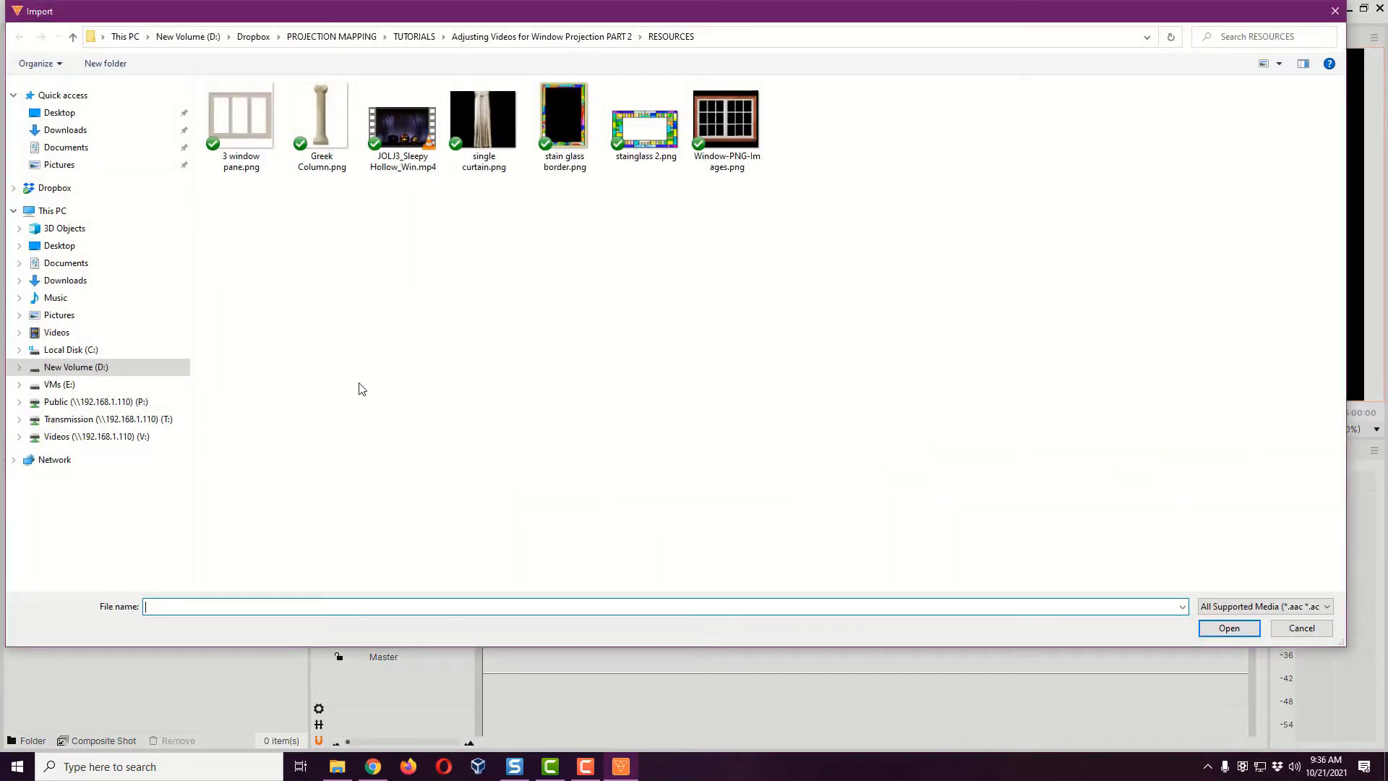
click(405, 148)
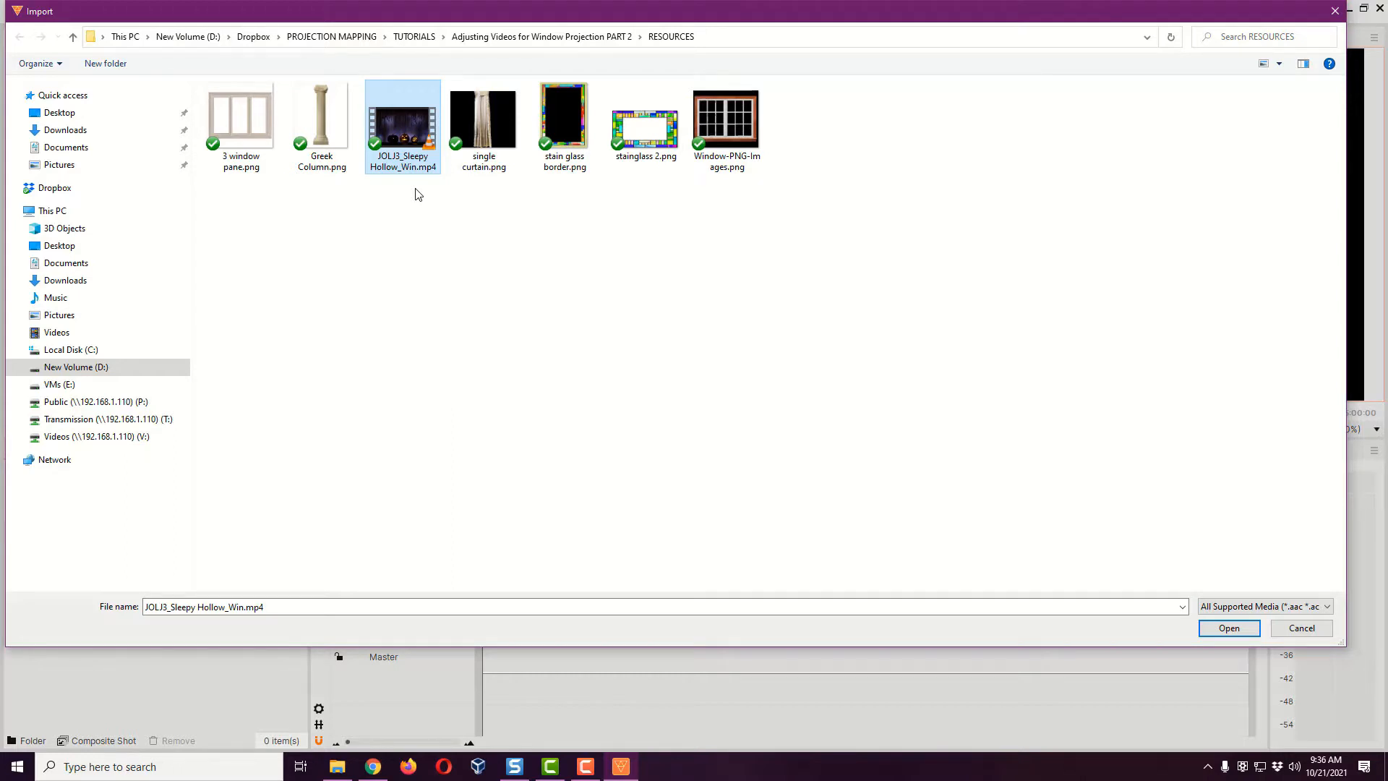
click(1229, 628)
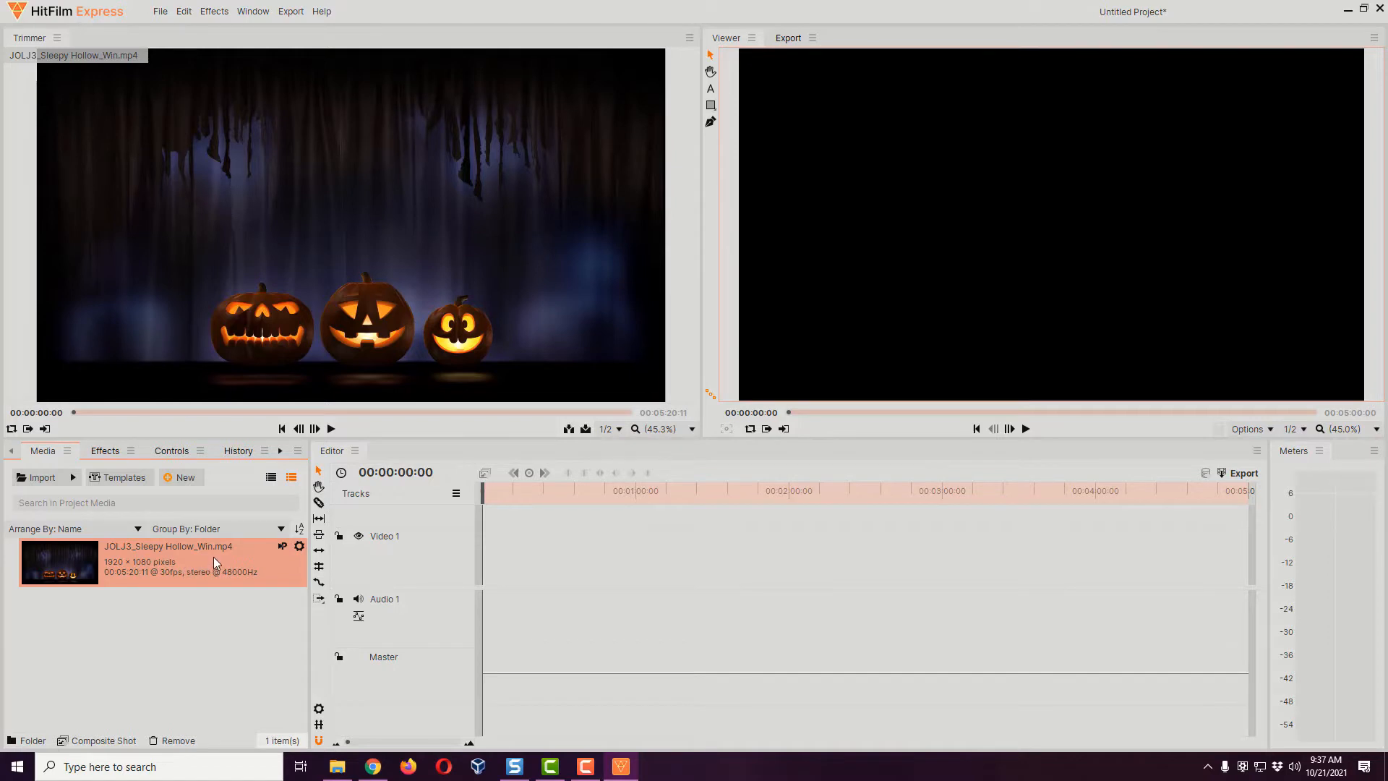
drag(214, 557, 486, 554)
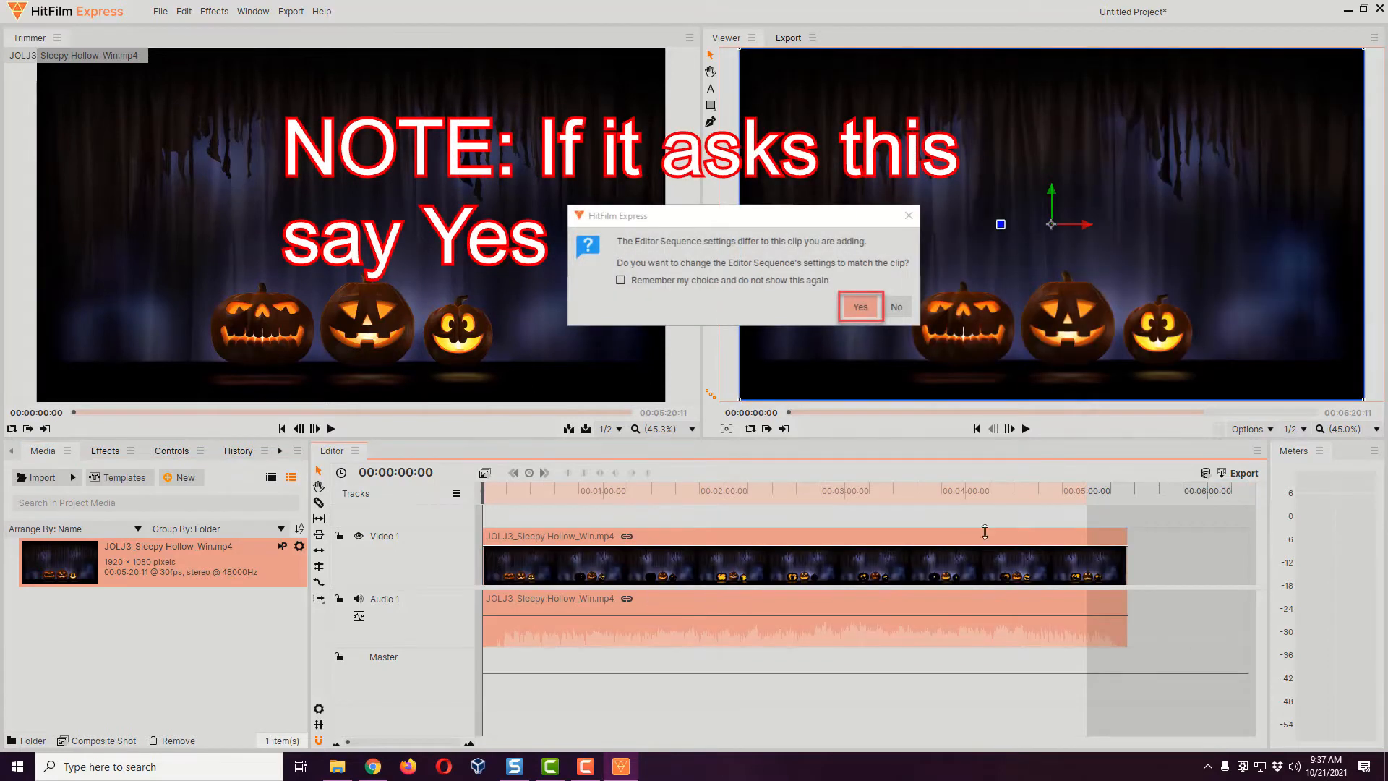
click(861, 307)
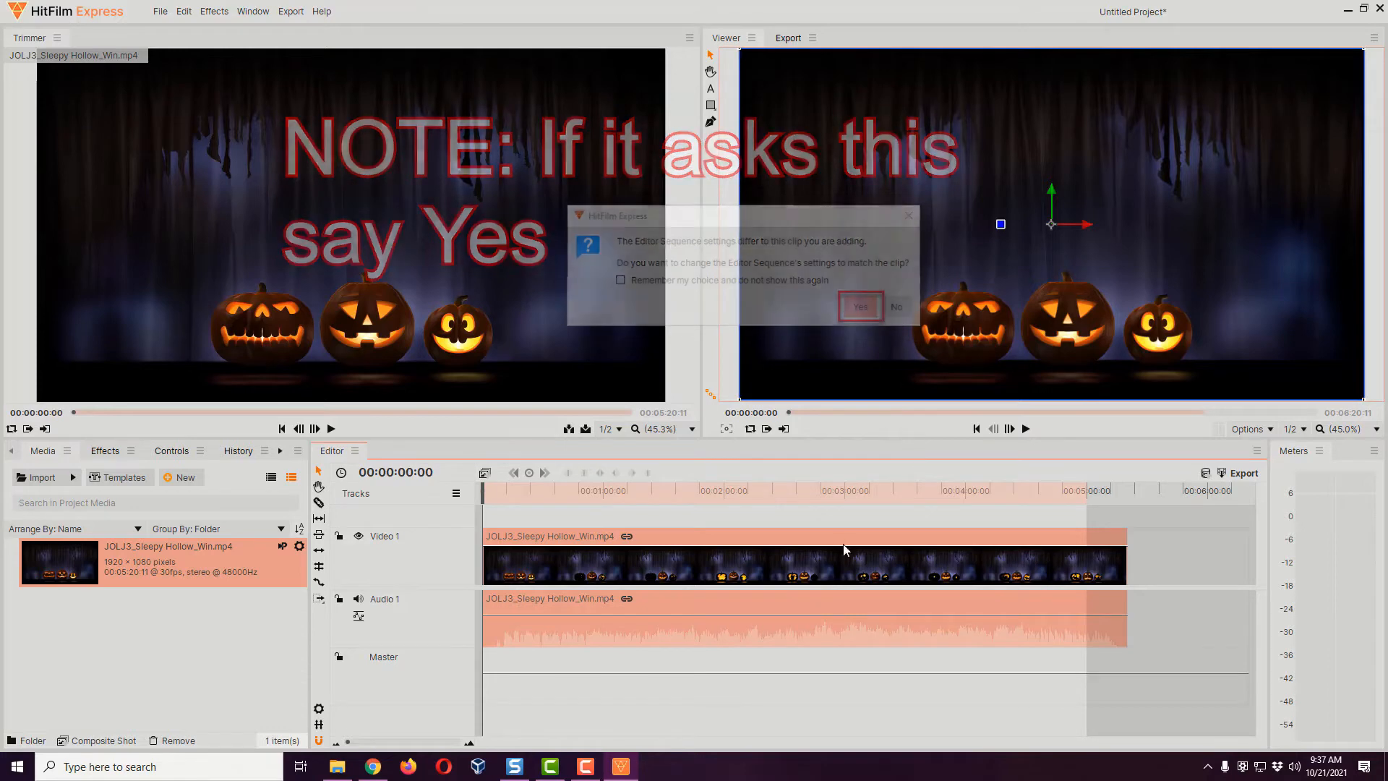
Make a composite shot from the pumpkin clip, taking properties from the selected clip and leaving masks, effects and transforms in the editor
right_click(720, 545)
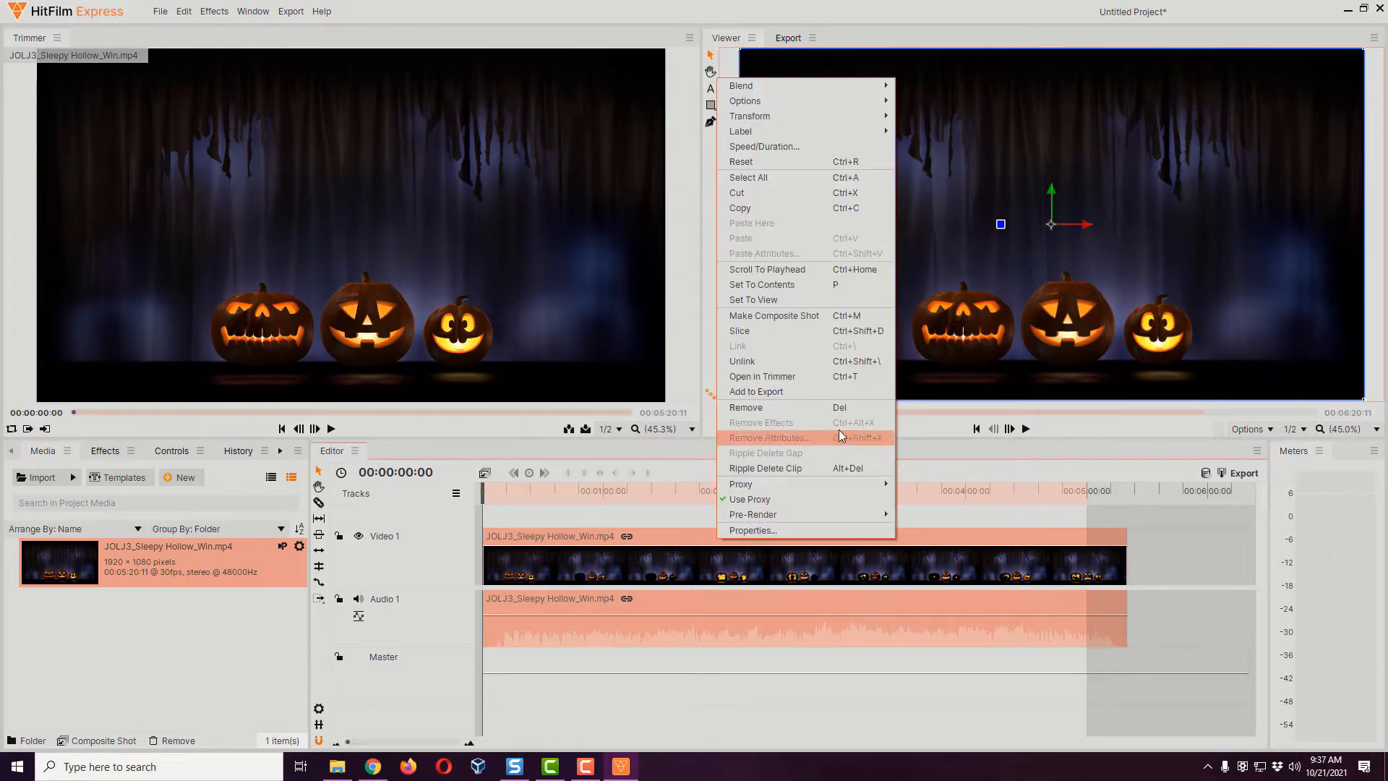
click(801, 320)
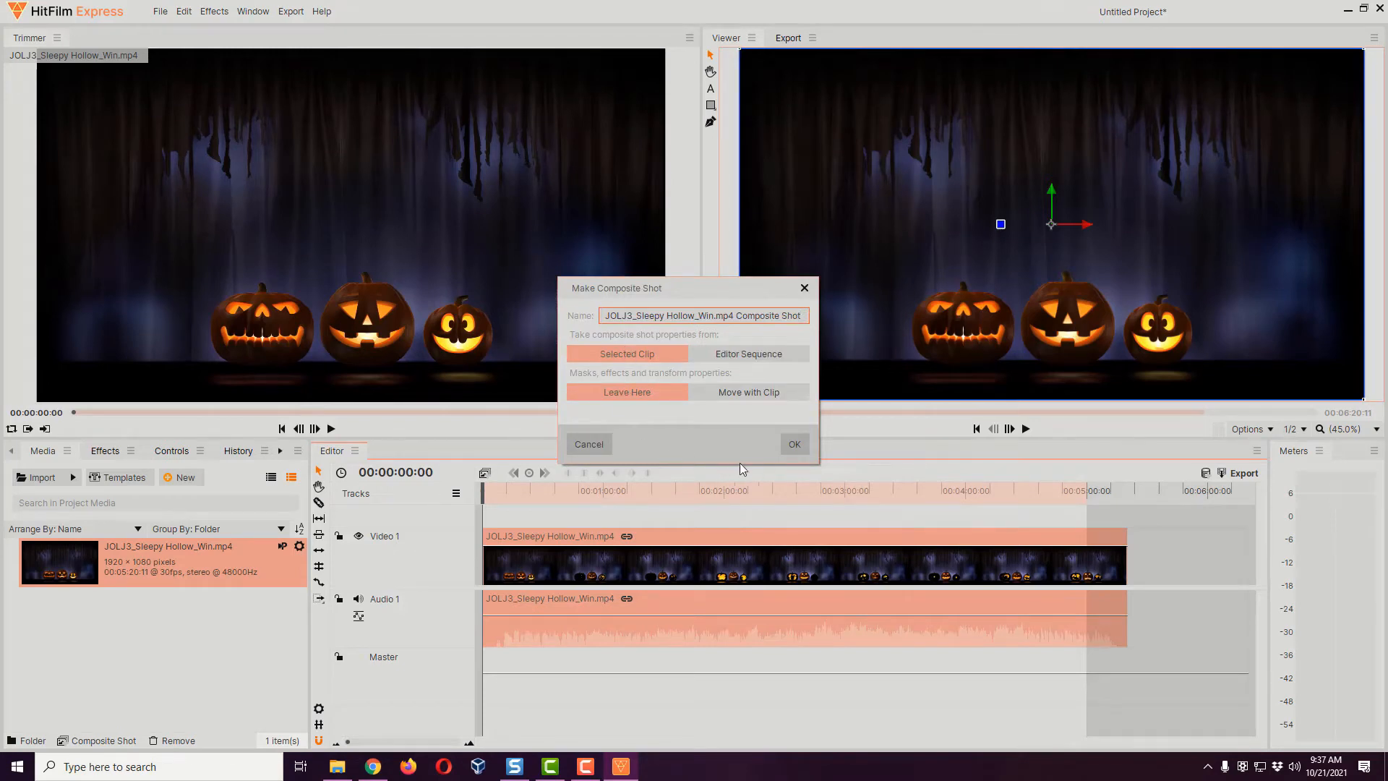
click(804, 452)
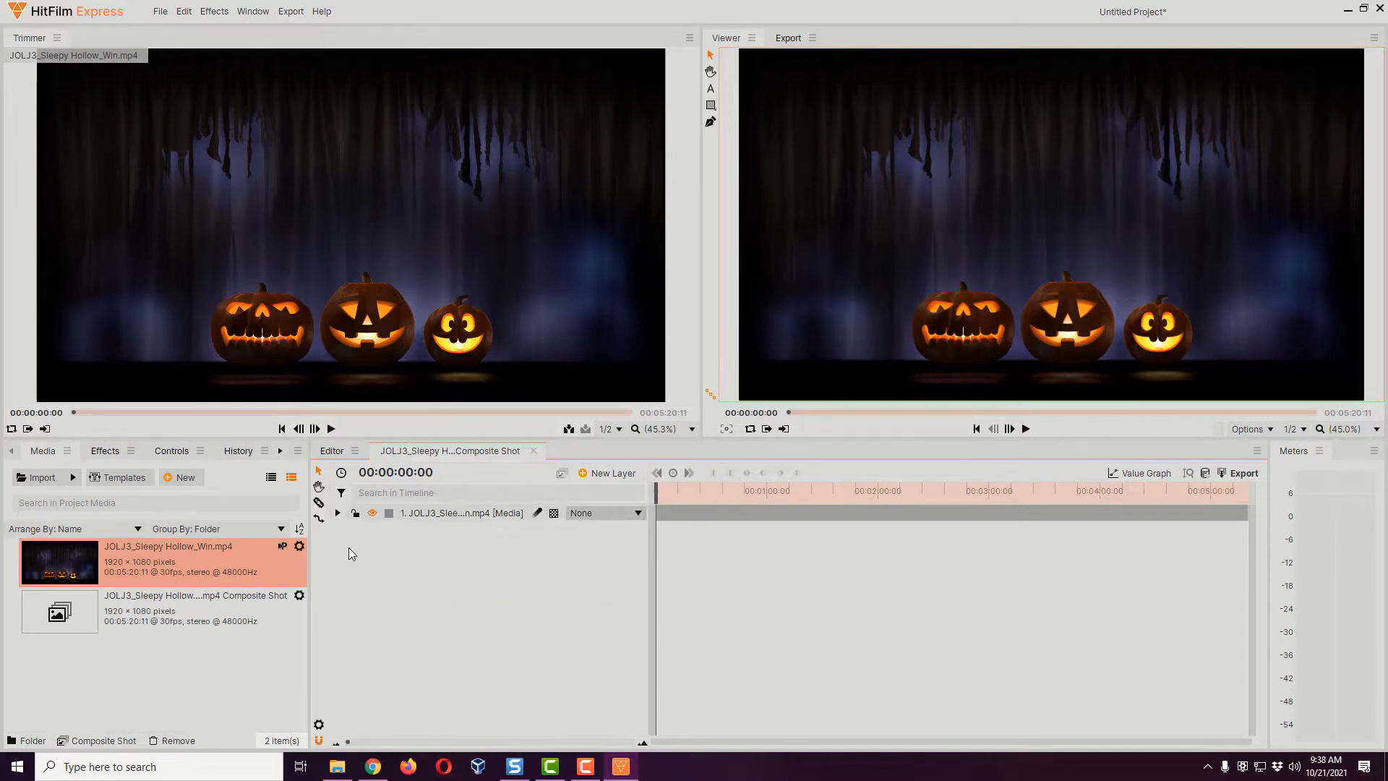
Import Window-PNG-Images.png and add it as the top layer of the composite shot, above the pumpkin video
click(41, 483)
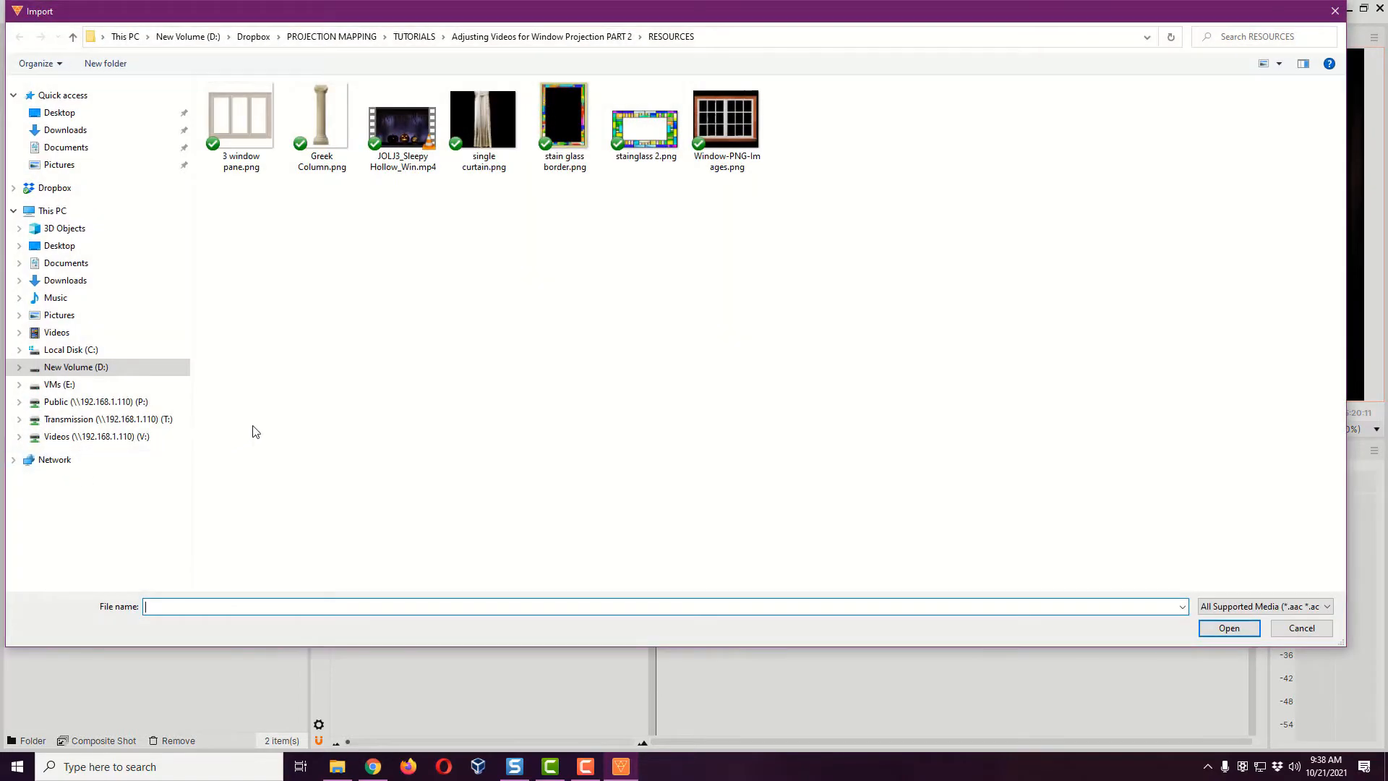
click(729, 144)
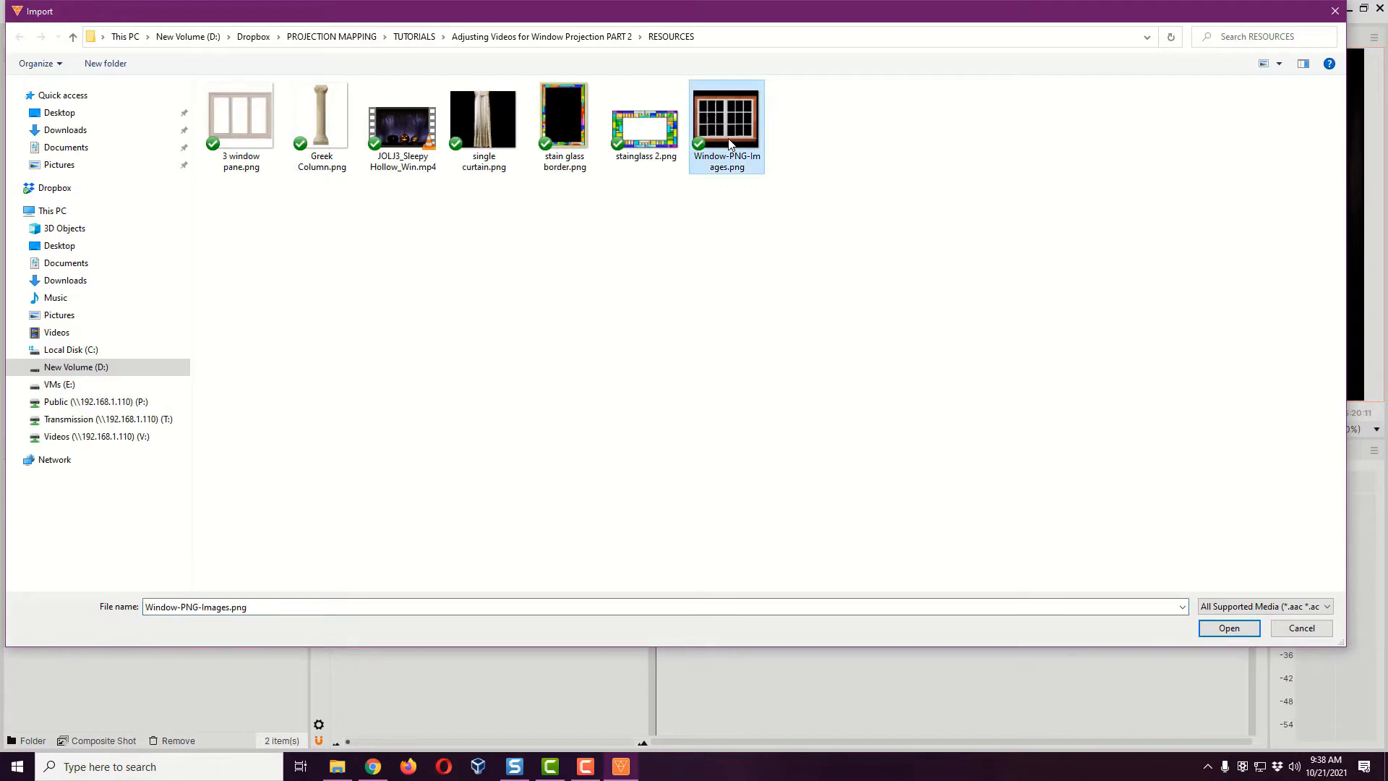
double_click(728, 144)
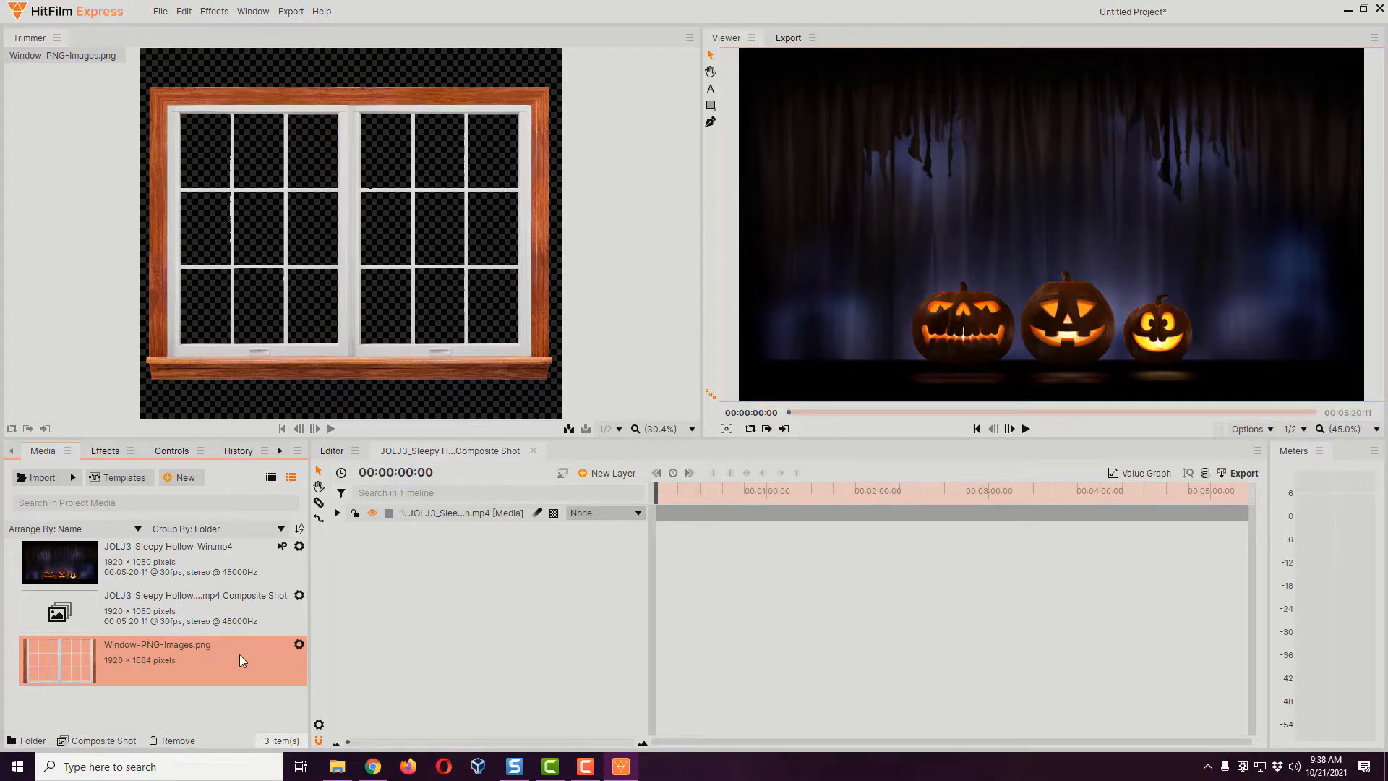
drag(240, 654, 425, 506)
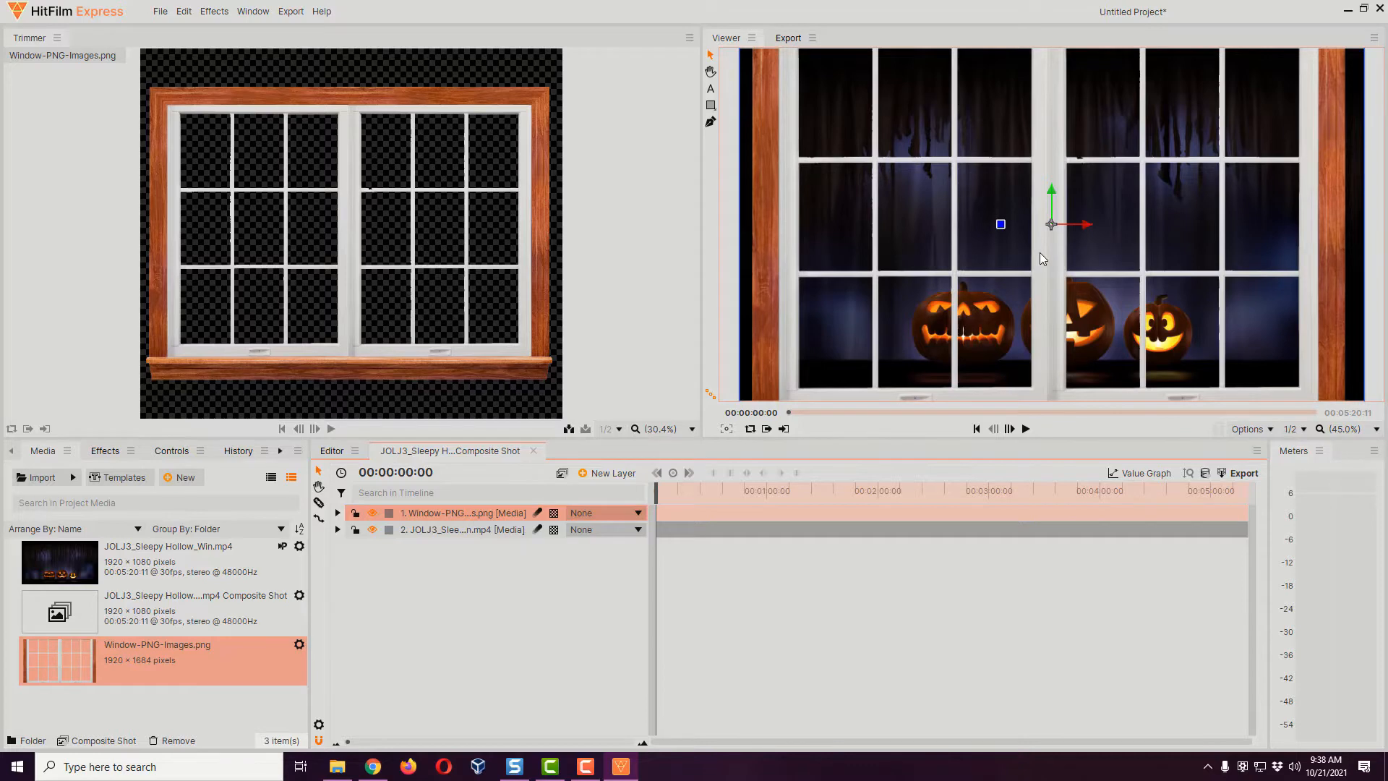
Stretch the window image wider so its wooden side frames fall outside the video and only the white-framed panes fill it
scroll(1042, 258, down, 4)
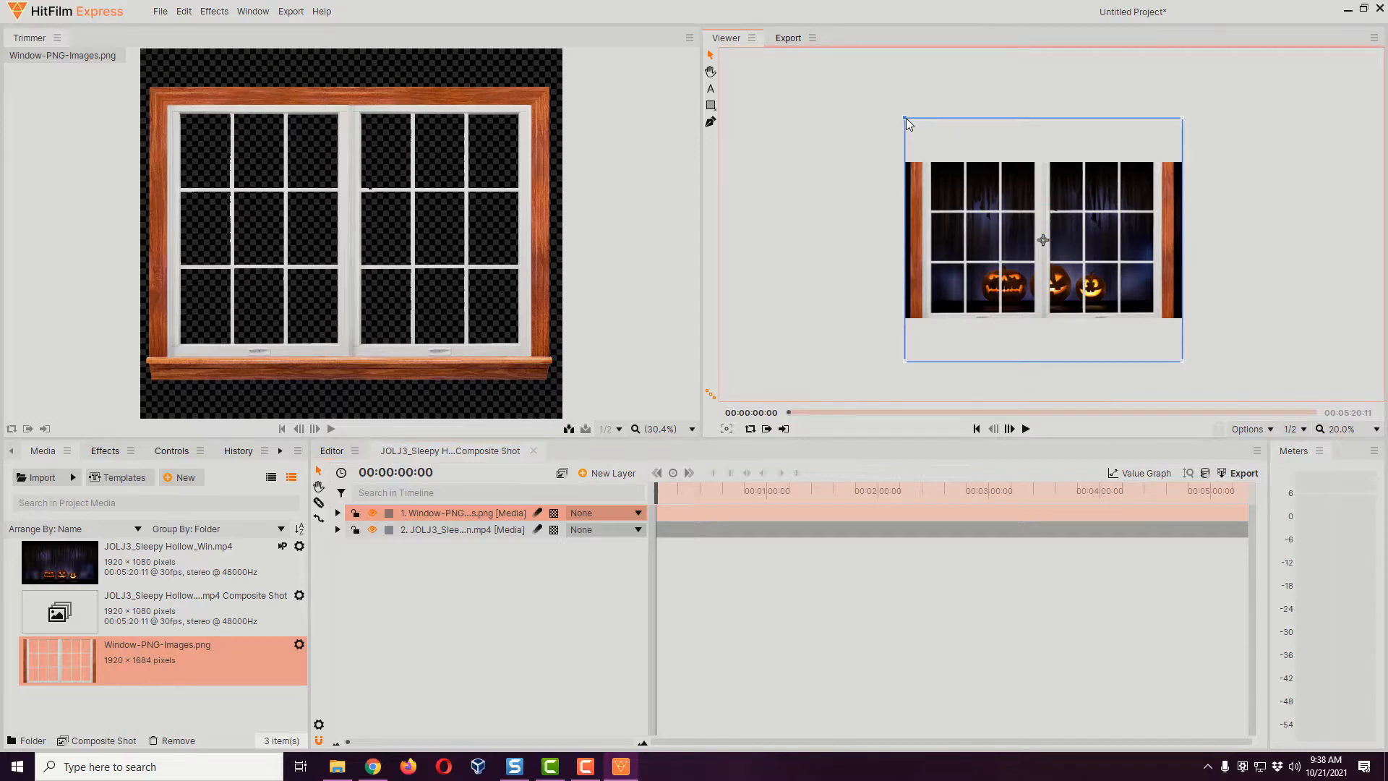
mouse_move(906, 118)
mouse_down()
mouse_move(891, 134)
mouse_move(882, 120)
mouse_up()
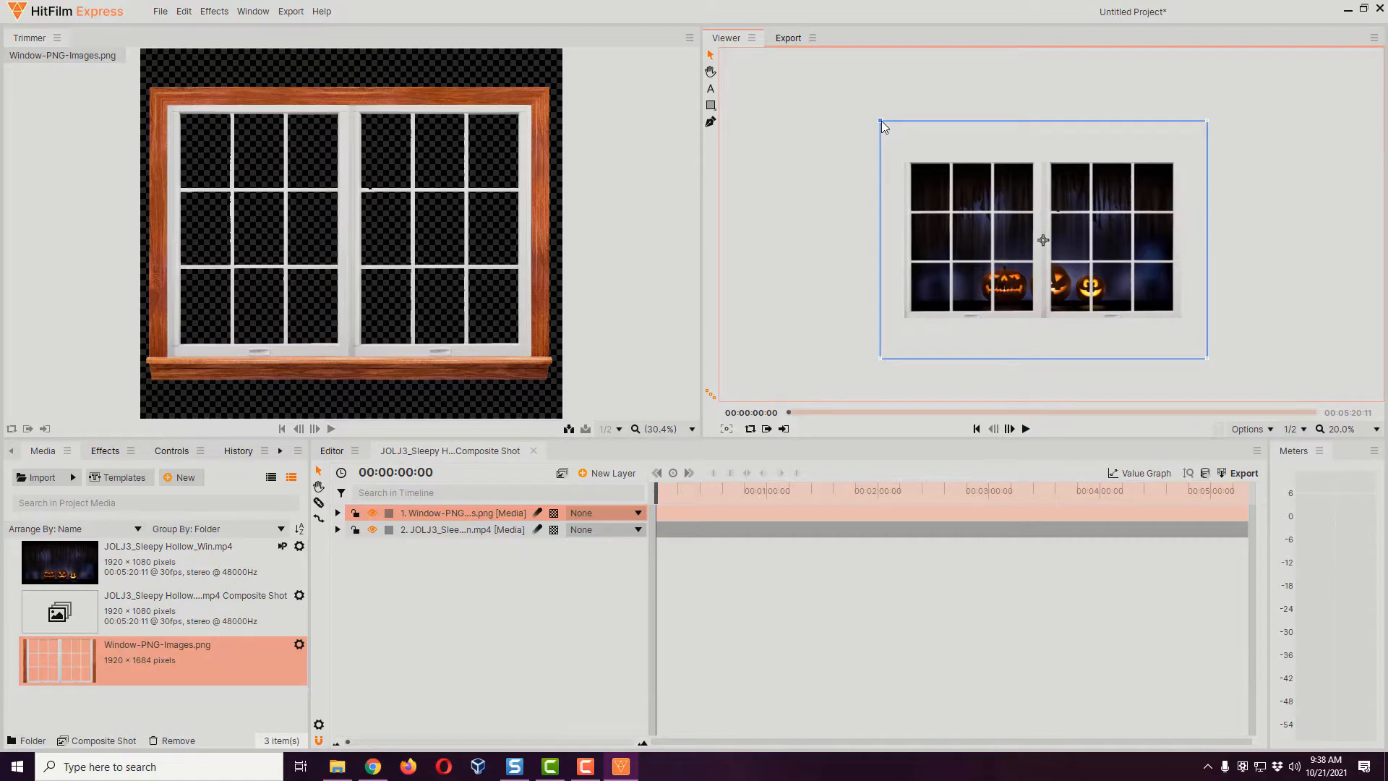
drag(882, 120, 879, 120)
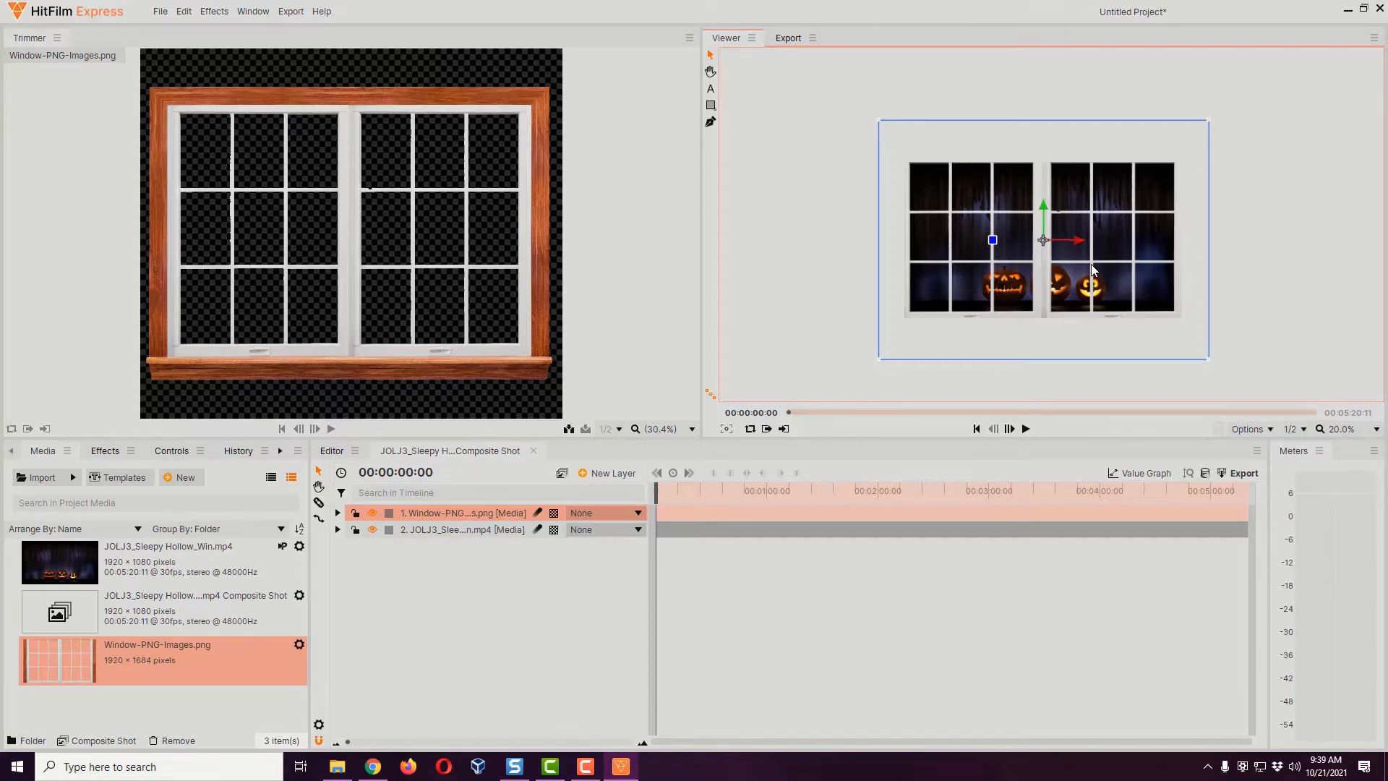
click(1379, 432)
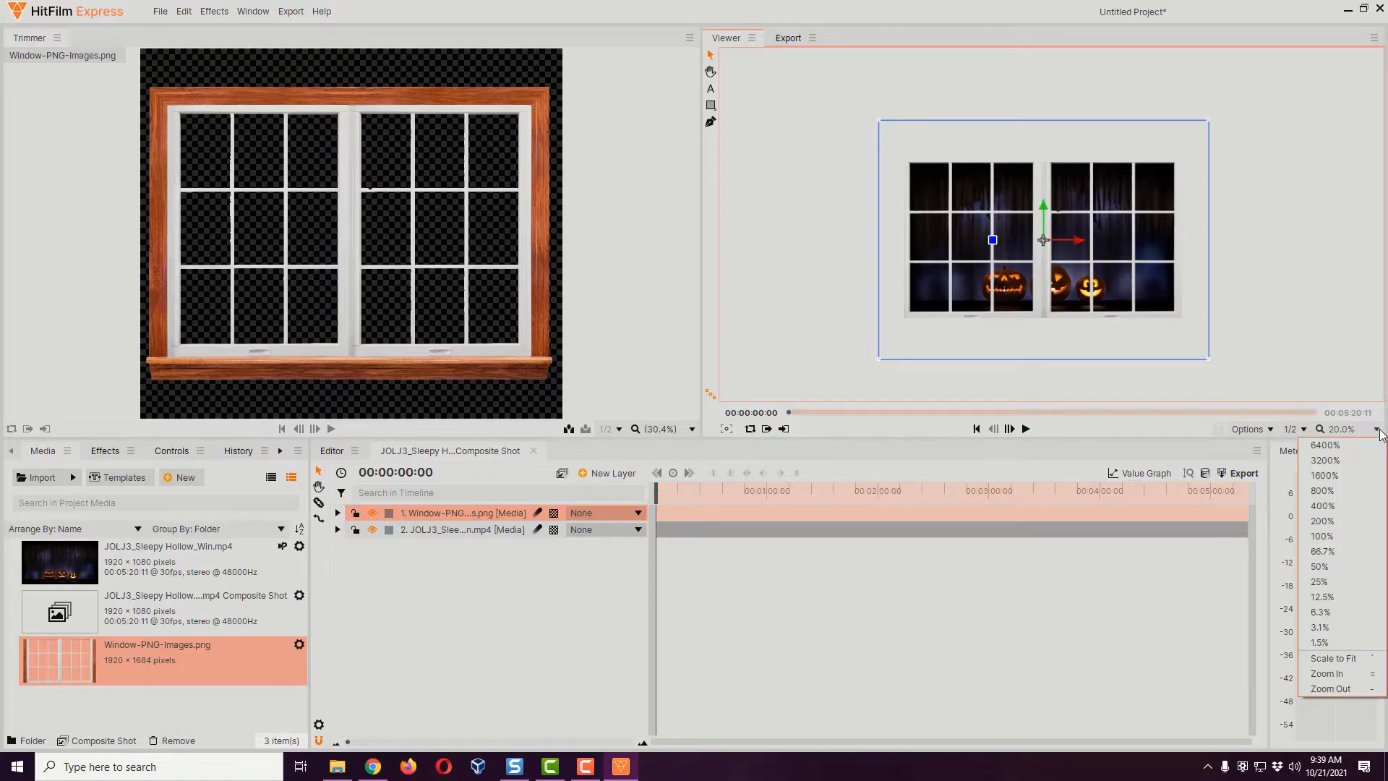
click(1348, 657)
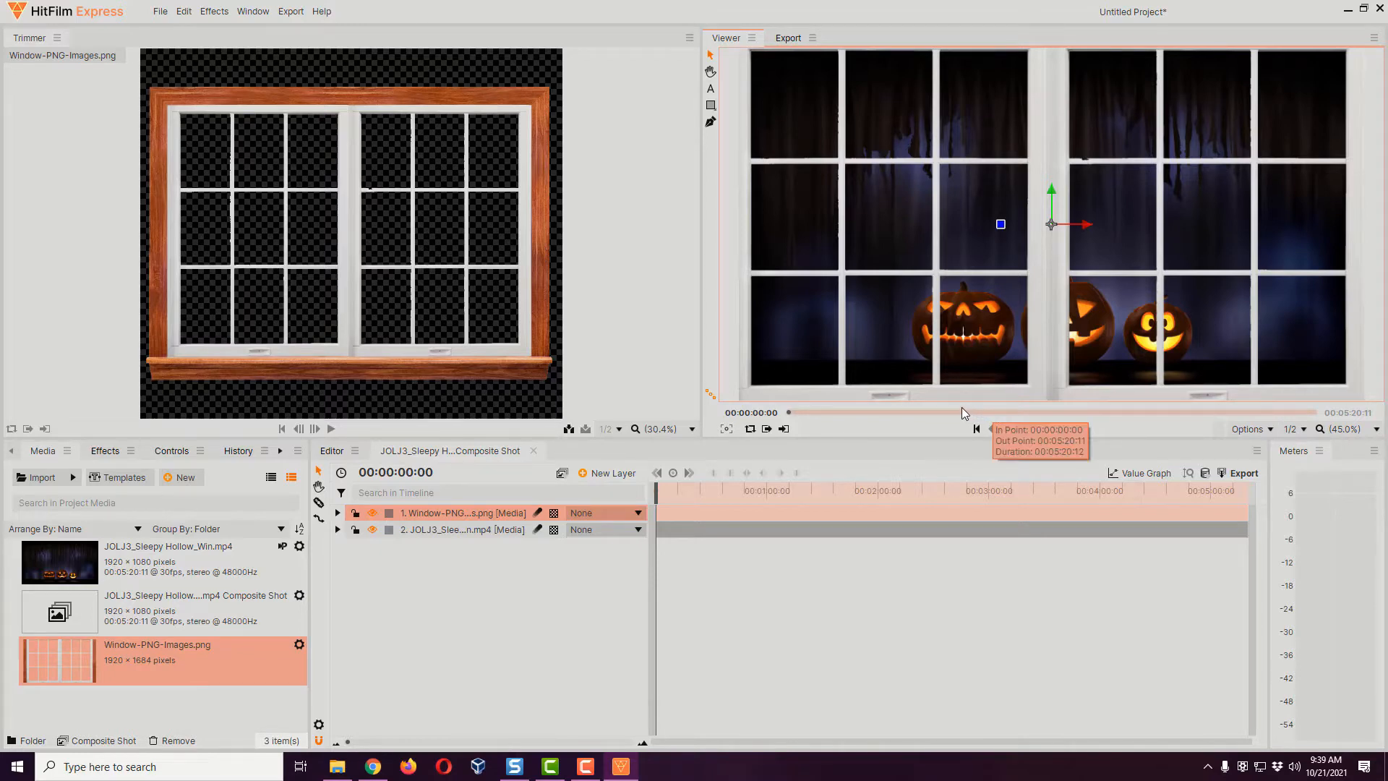
Duplicate the pumpkin video layer in the composite shot
click(449, 529)
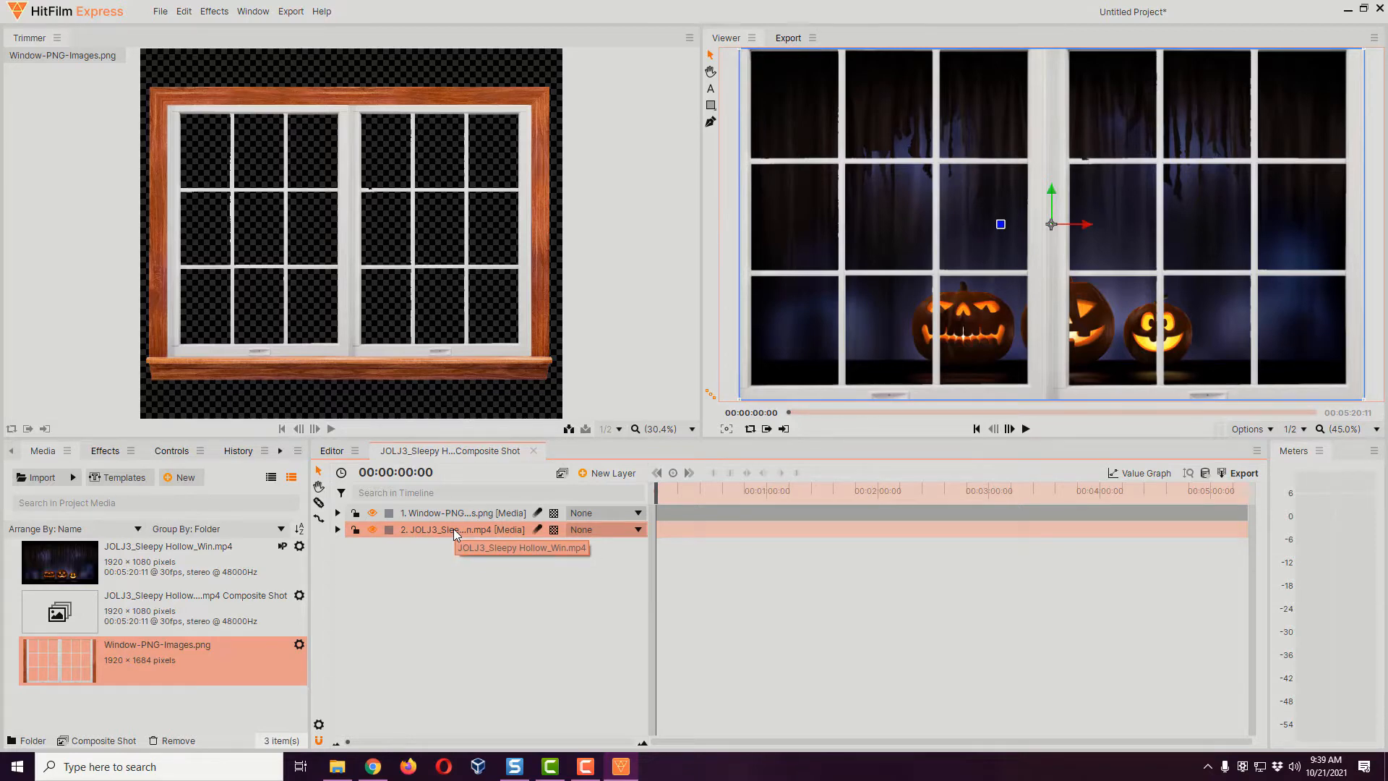
right_click(454, 527)
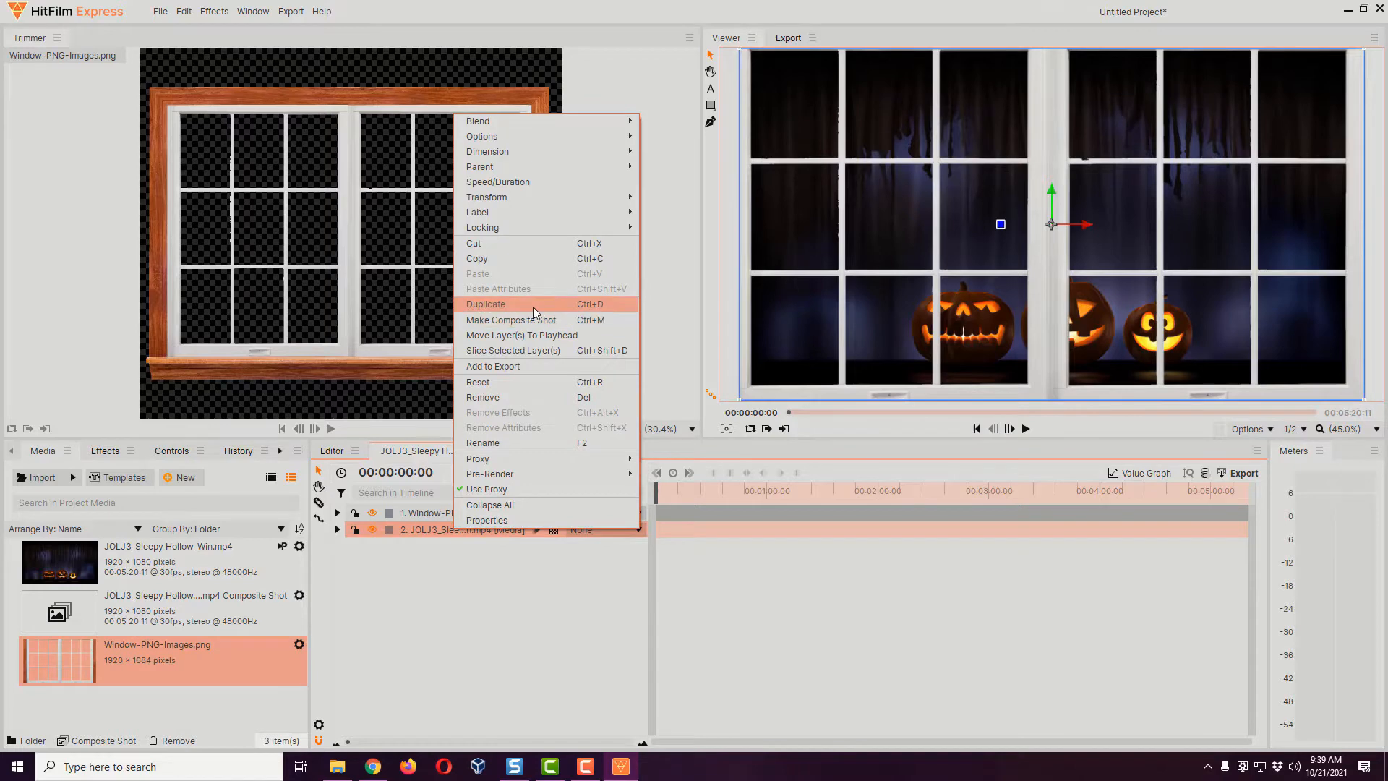
click(596, 306)
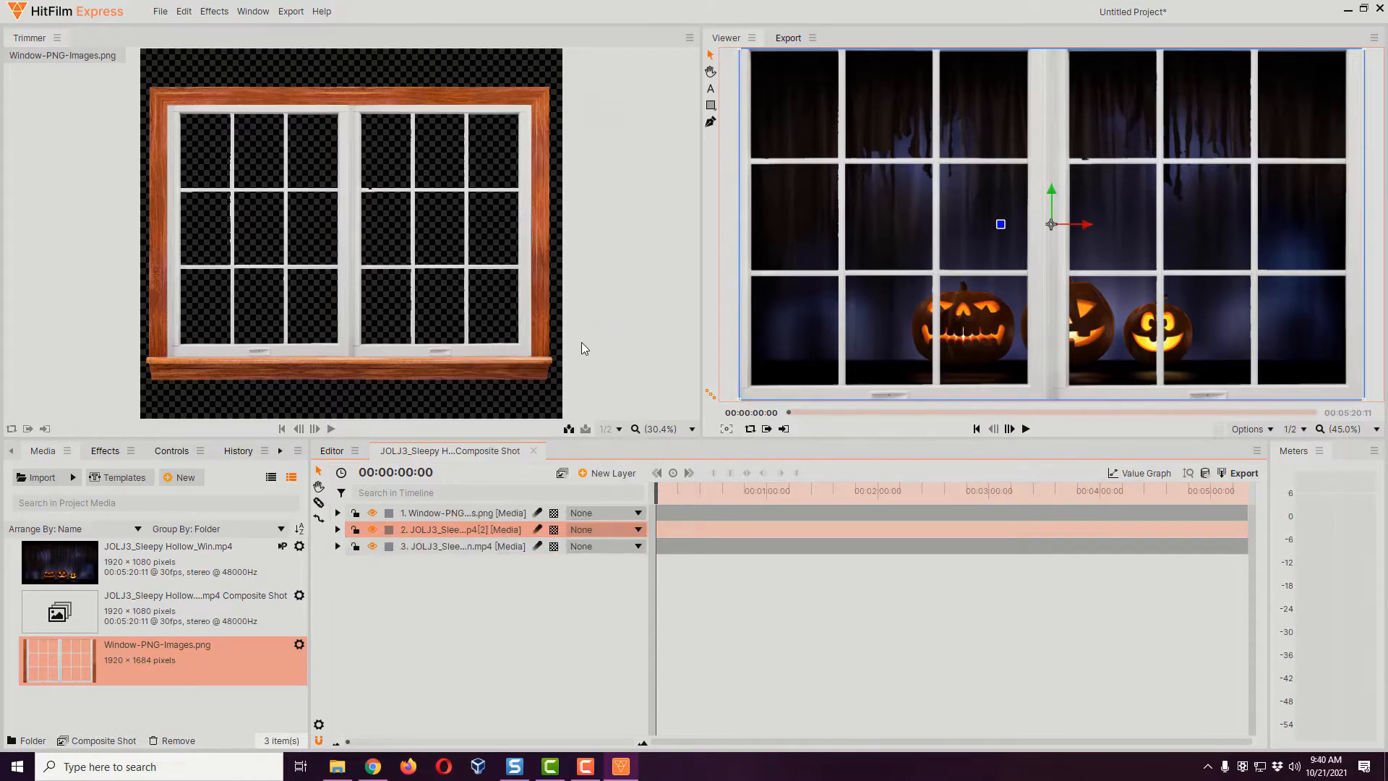
Rename the upper of the two pumpkin video layers as Left Pumpkin
click(473, 544)
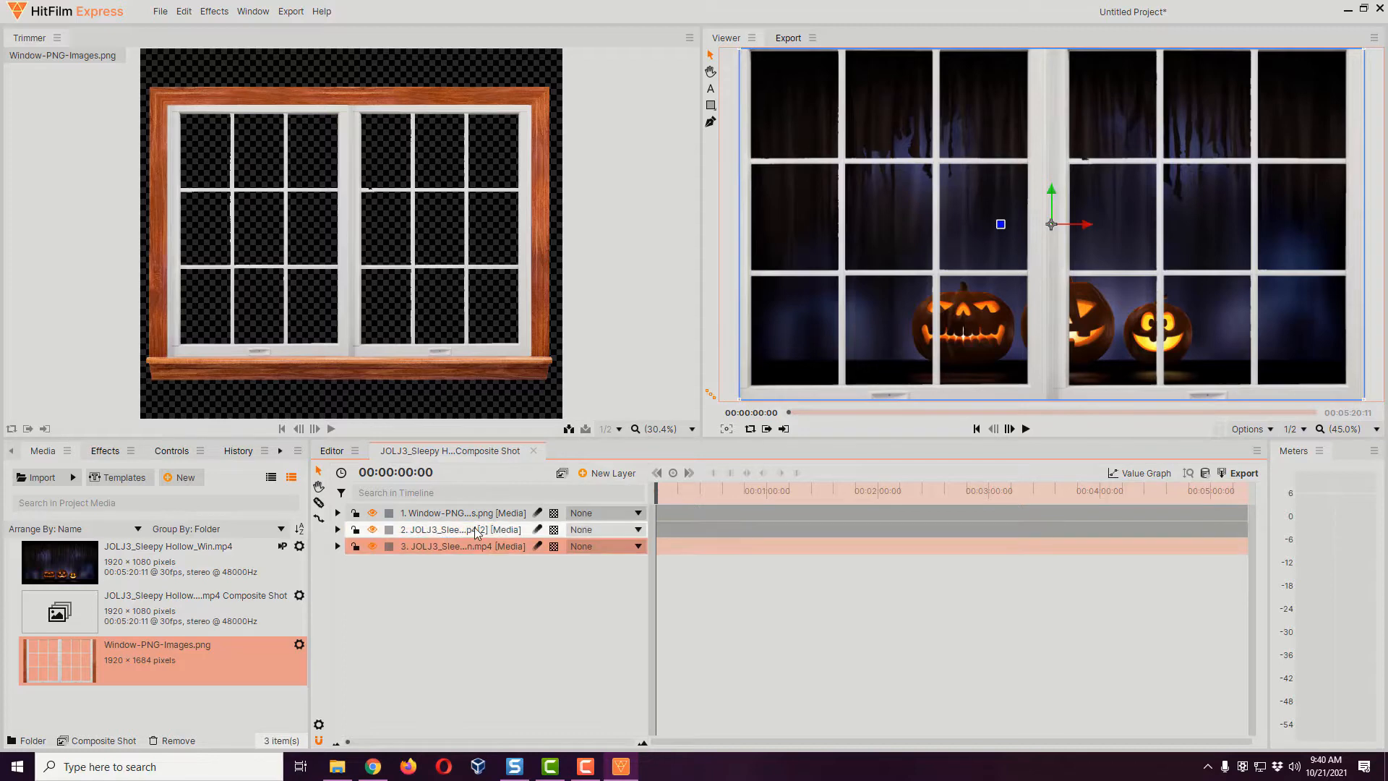
click(477, 533)
click(466, 548)
click(477, 532)
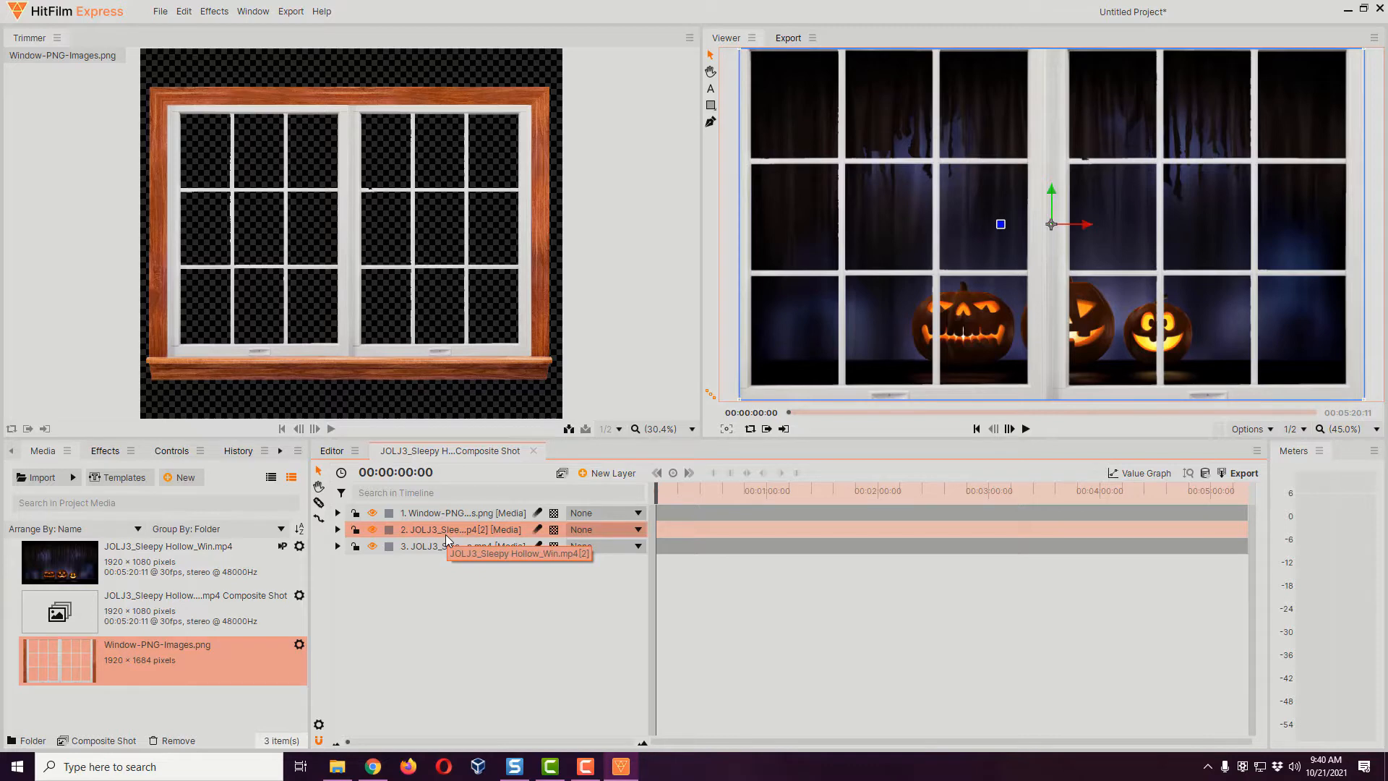
double_click(445, 535)
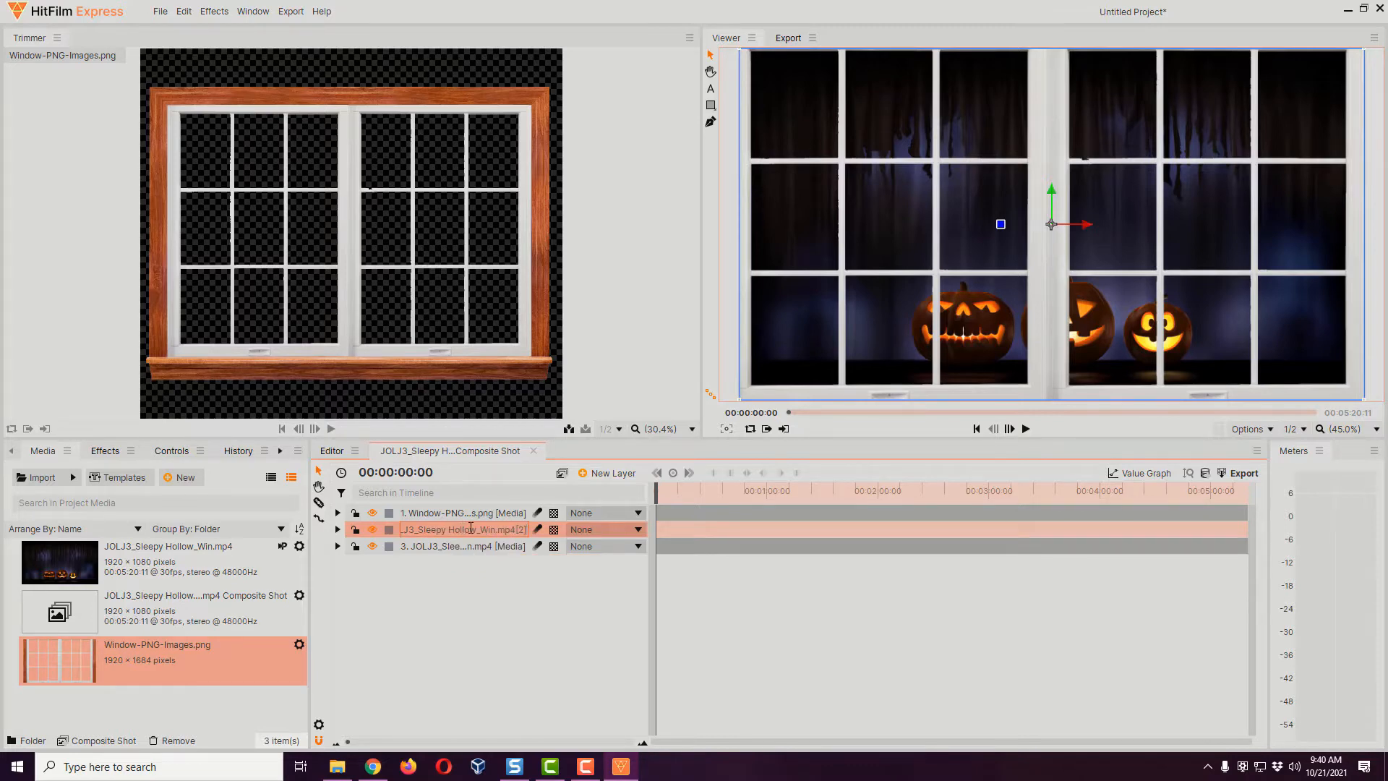
text(Left Pumpkin)
key(Return)
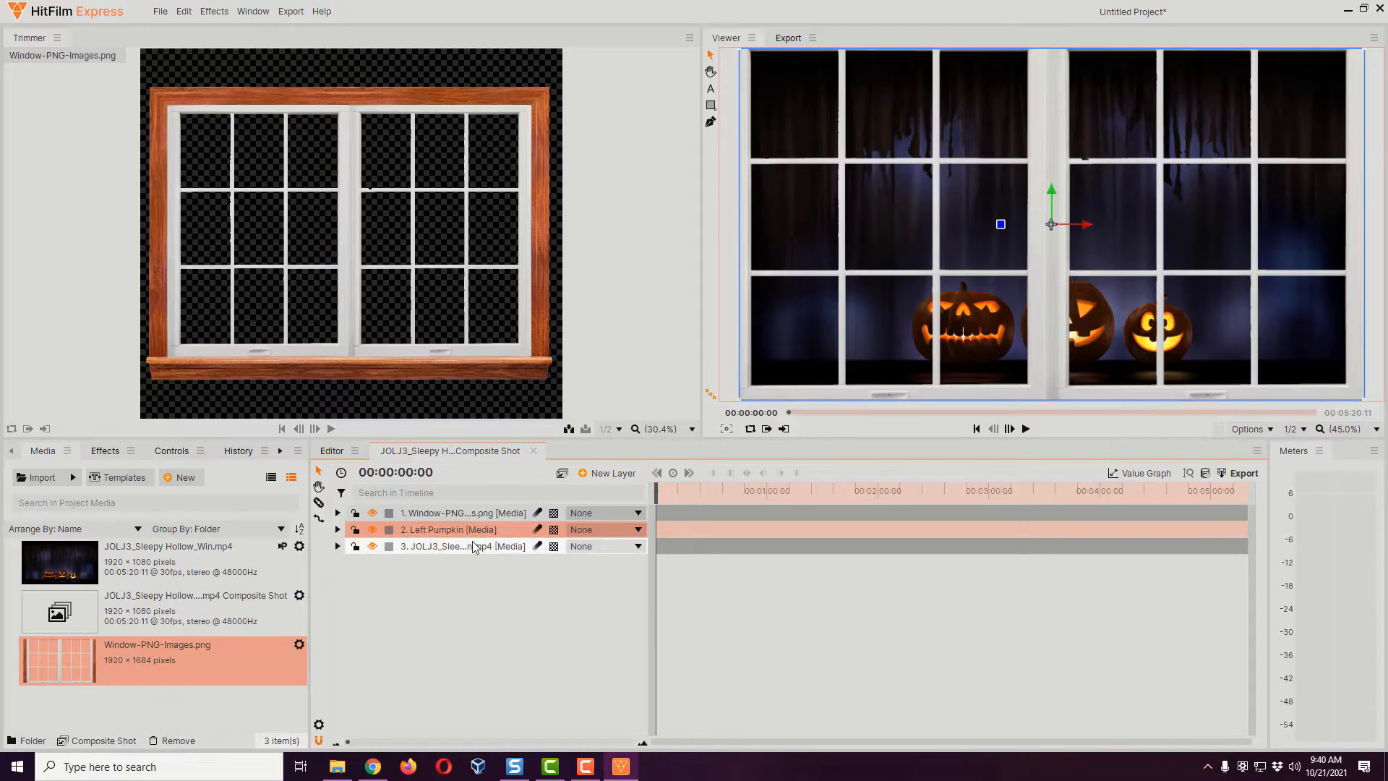
Rename the lower pumpkin video layer as Right Pumpkins
click(471, 546)
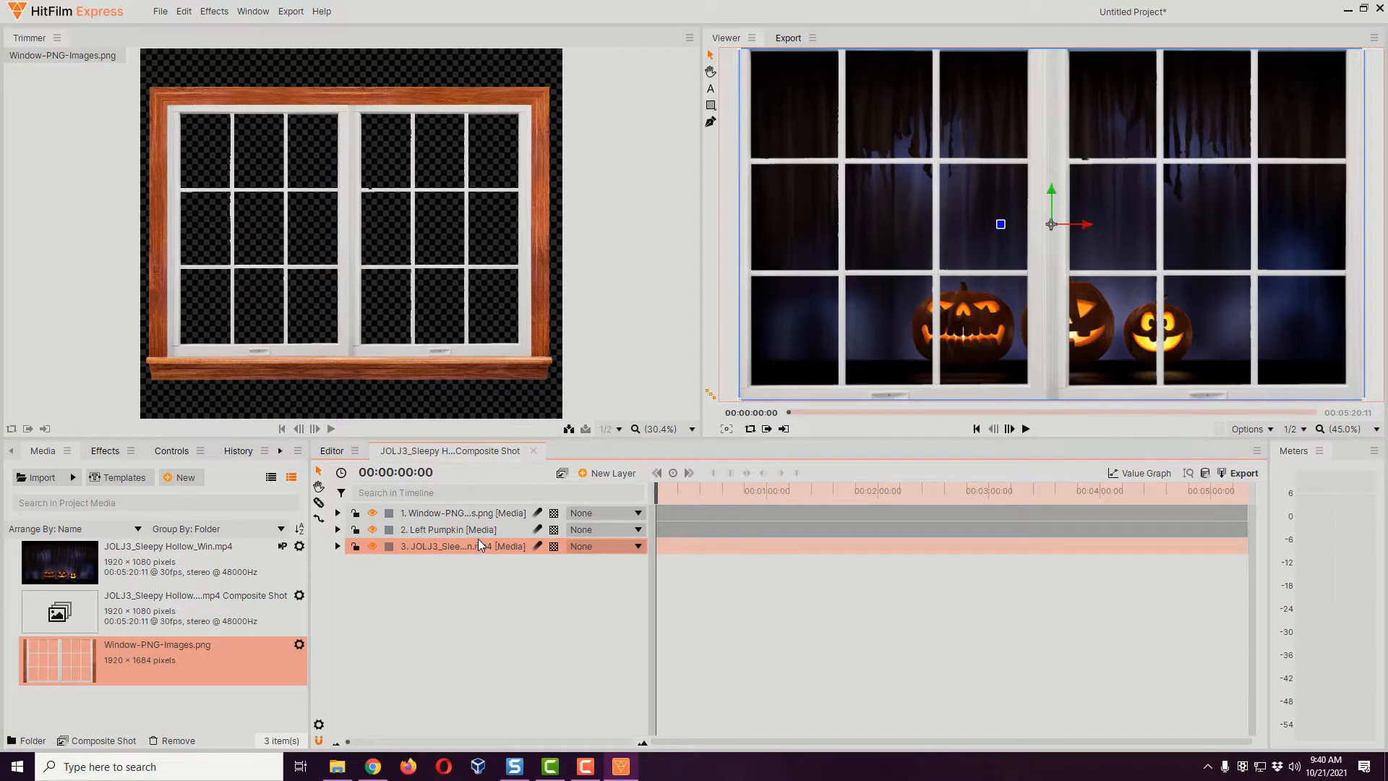
double_click(479, 541)
text(Right Pumpkins)
key(Return)
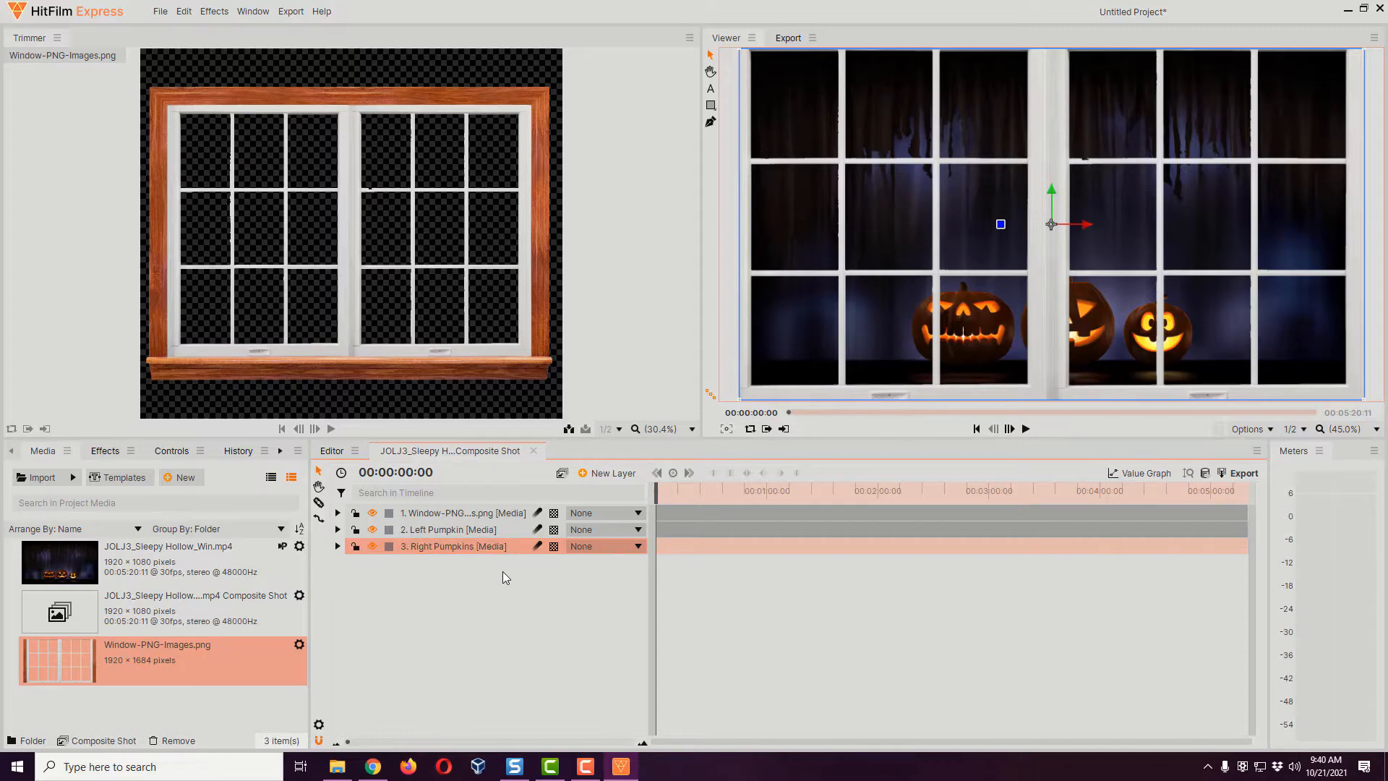
Lock the window image layer and draw a rectangular mask on the Left Pumpkin layer around the left window half and its pumpkin
click(355, 514)
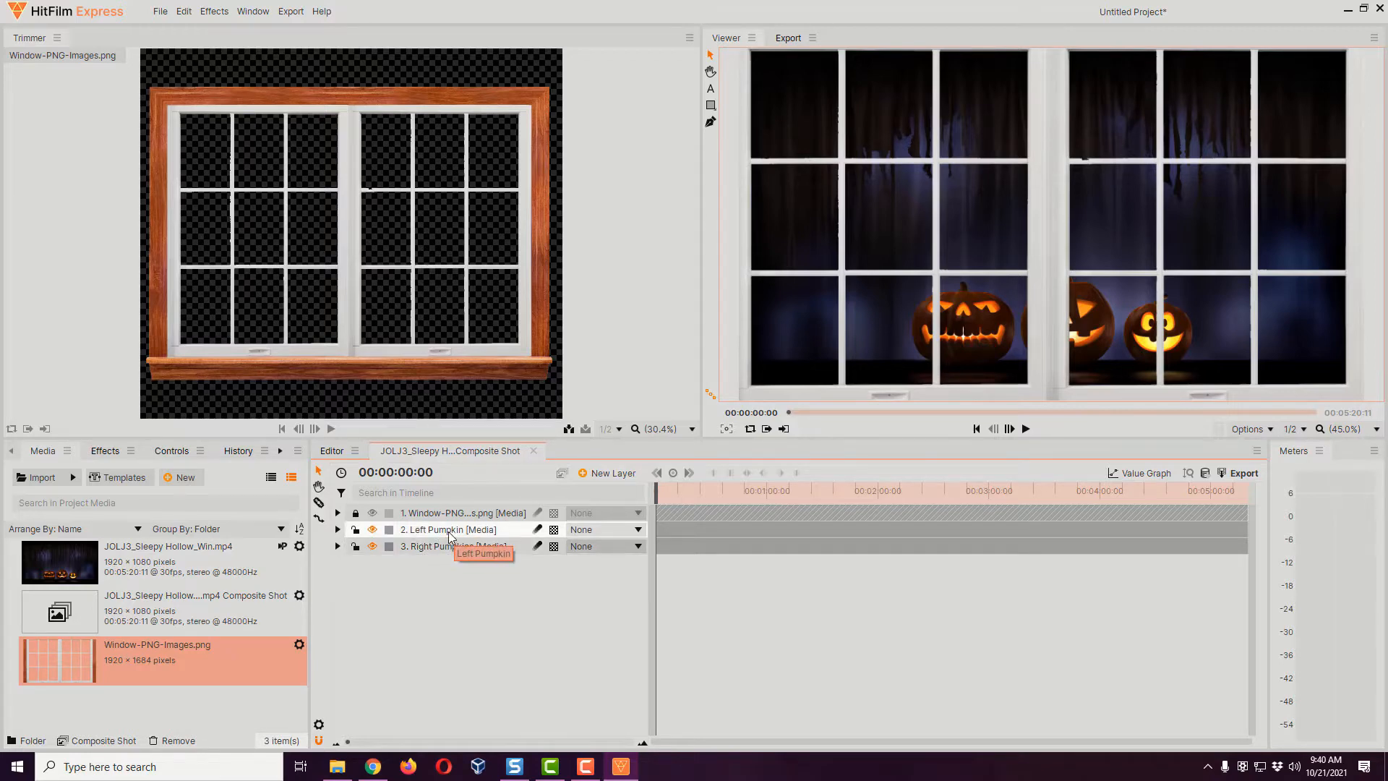
click(449, 534)
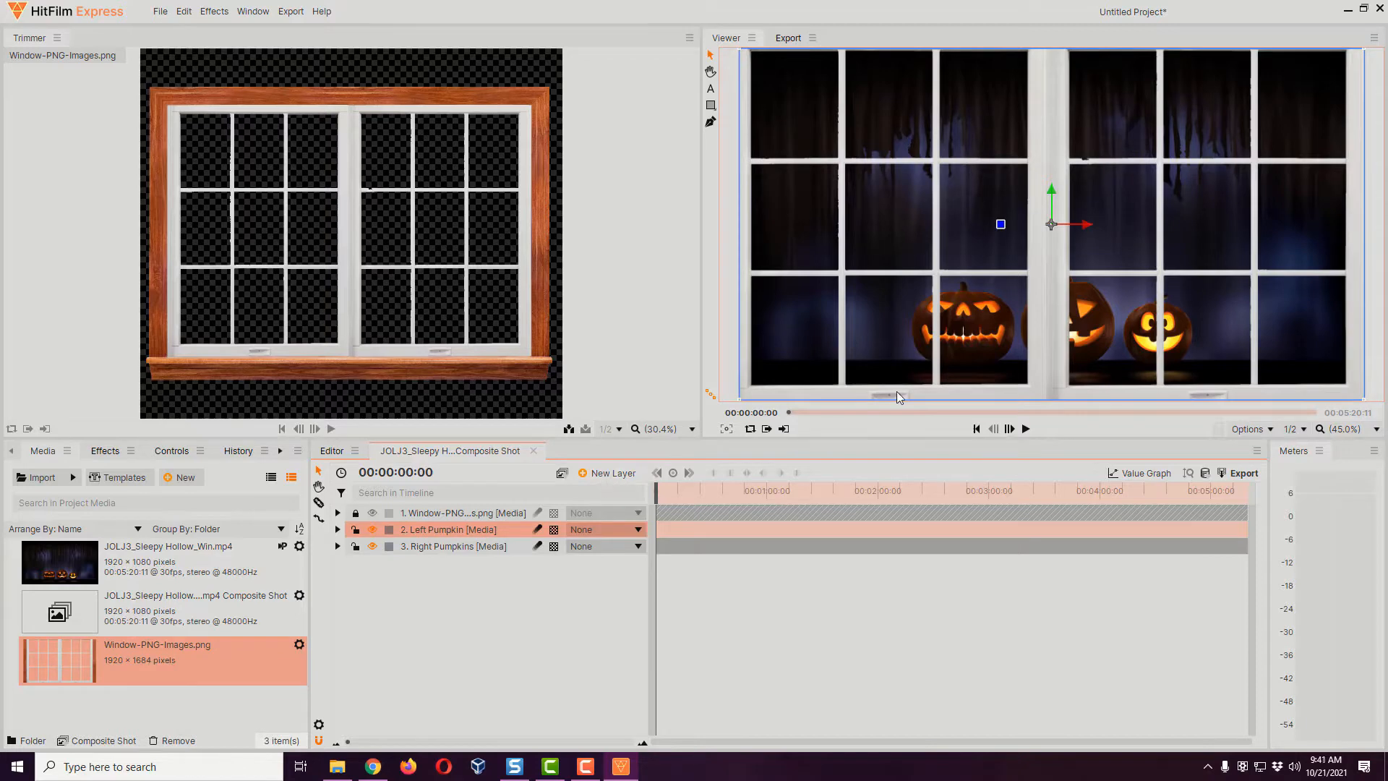
scroll(974, 293, down, 1)
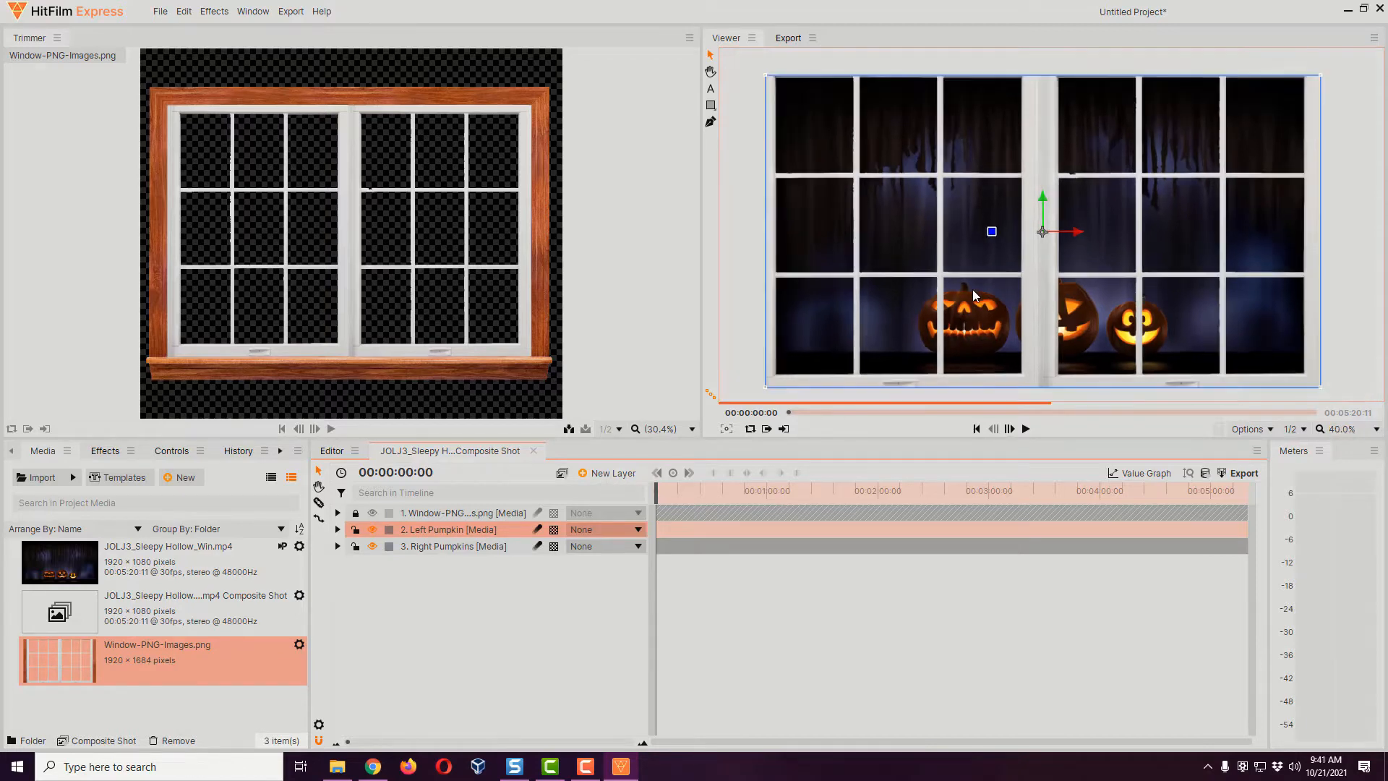
scroll(970, 293, down, 1)
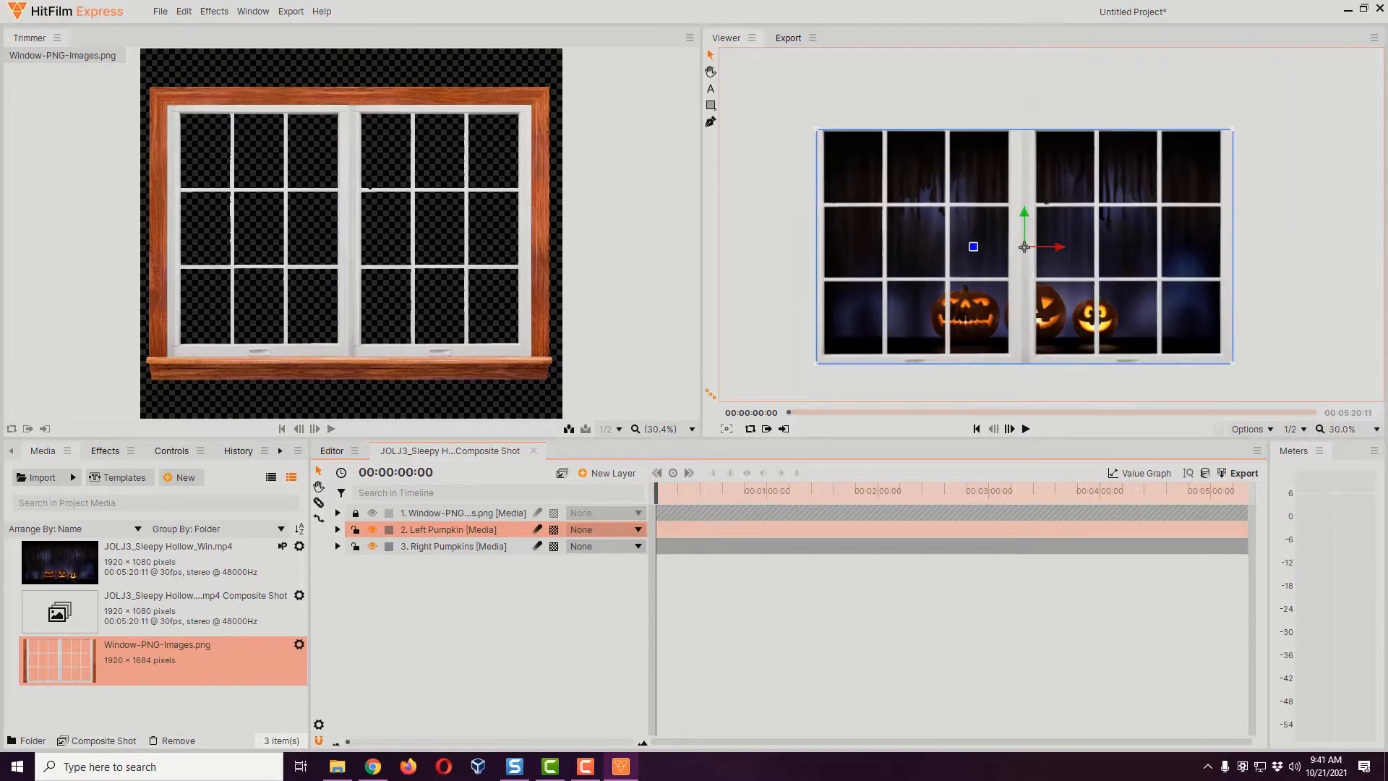
click(1376, 429)
click(1376, 429)
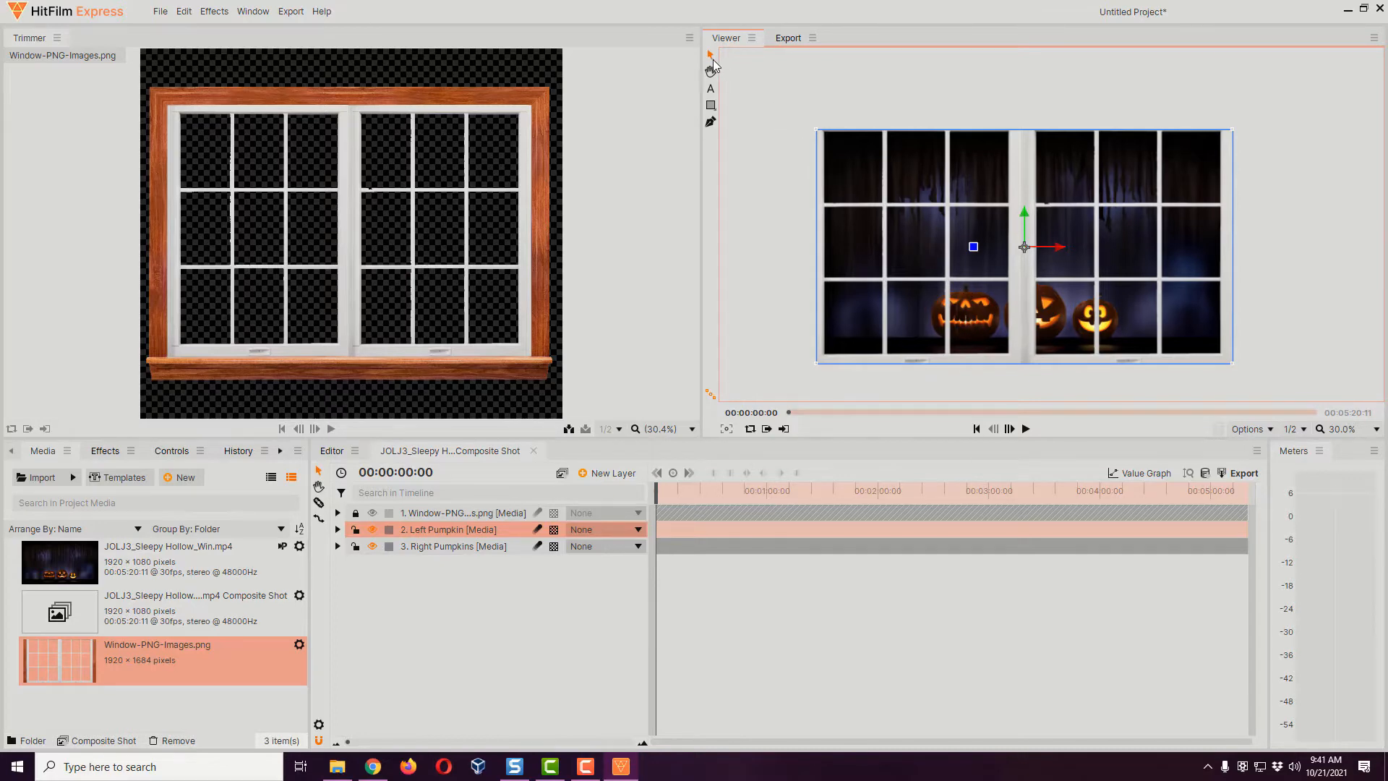
click(711, 107)
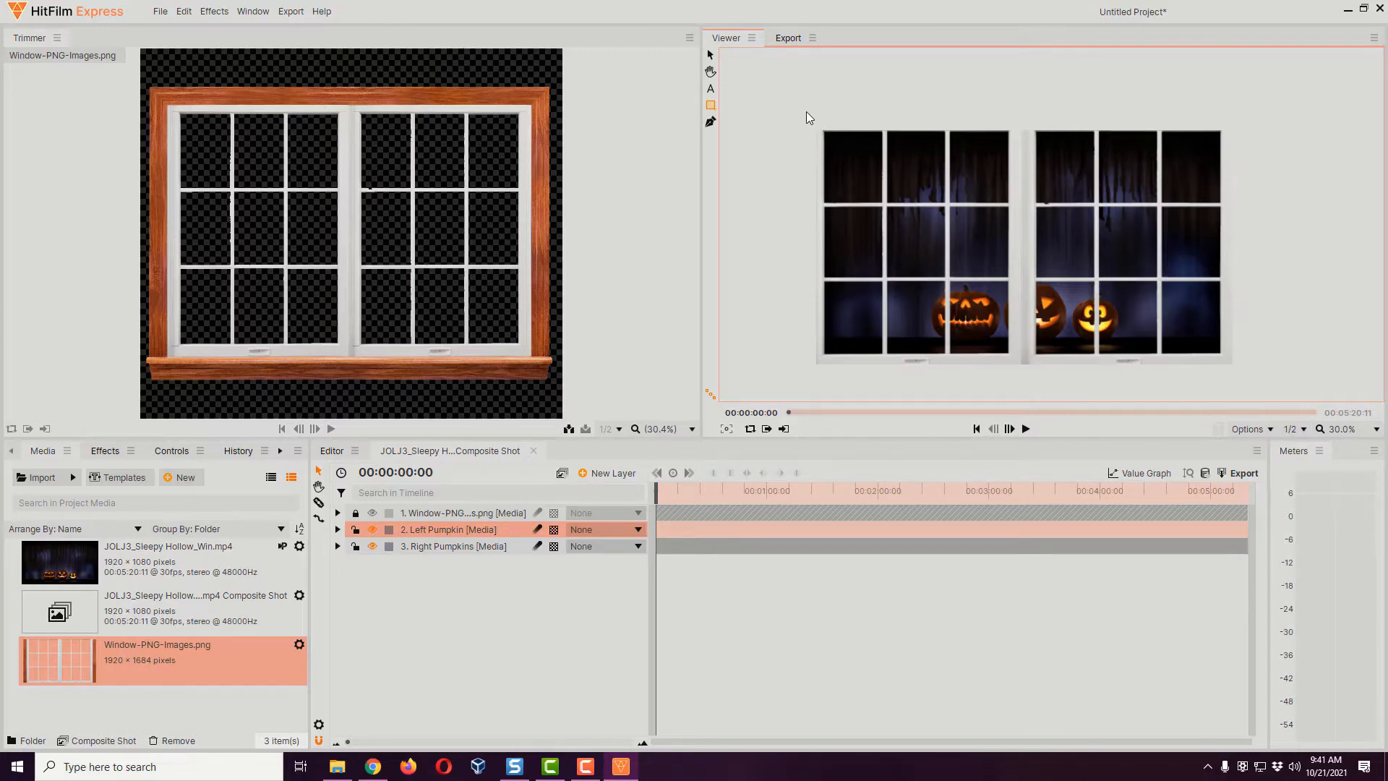
mouse_move(807, 111)
mouse_down()
mouse_move(891, 284)
mouse_move(960, 357)
mouse_move(1004, 371)
mouse_up()
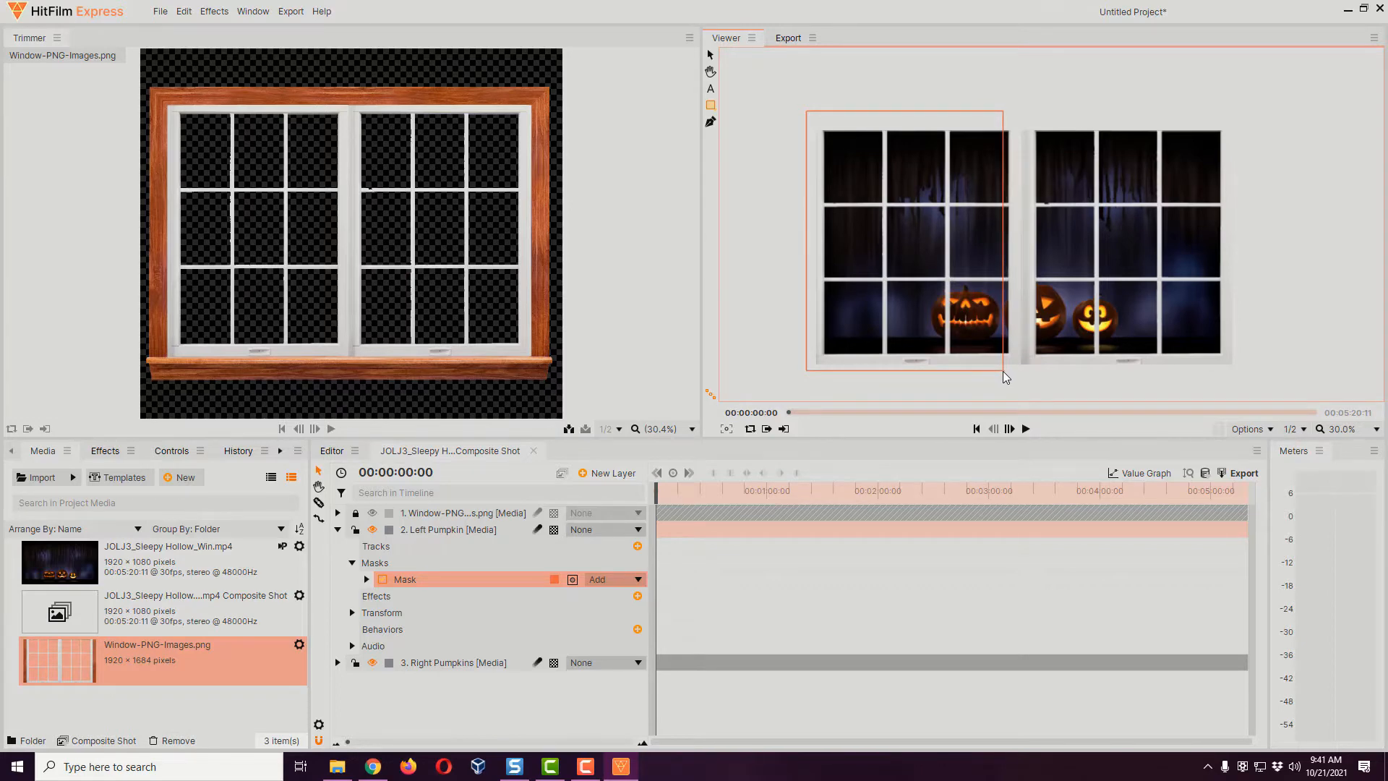
drag(1004, 371, 1005, 371)
click(711, 57)
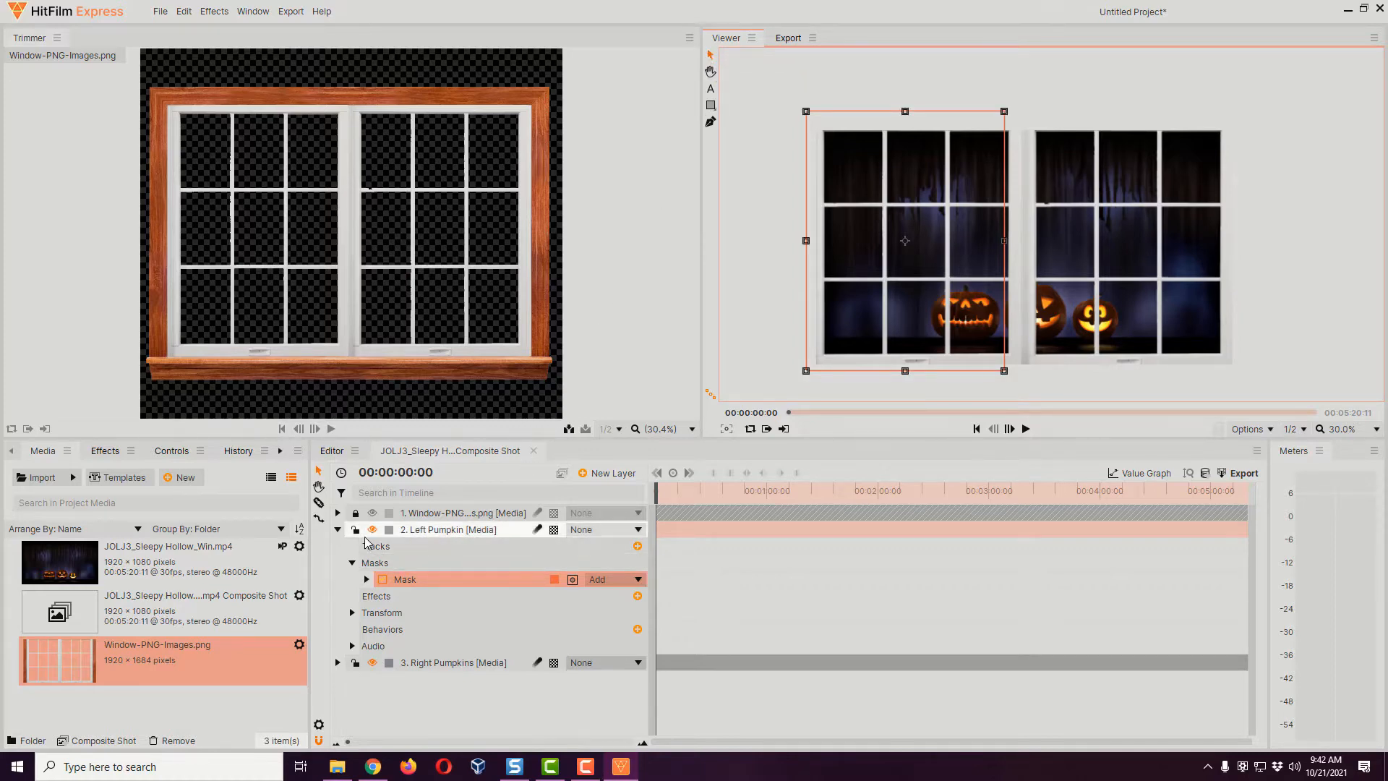
Hide the Right Pumpkins layer to check the Left Pumpkin mask on its own, and show it again
click(420, 663)
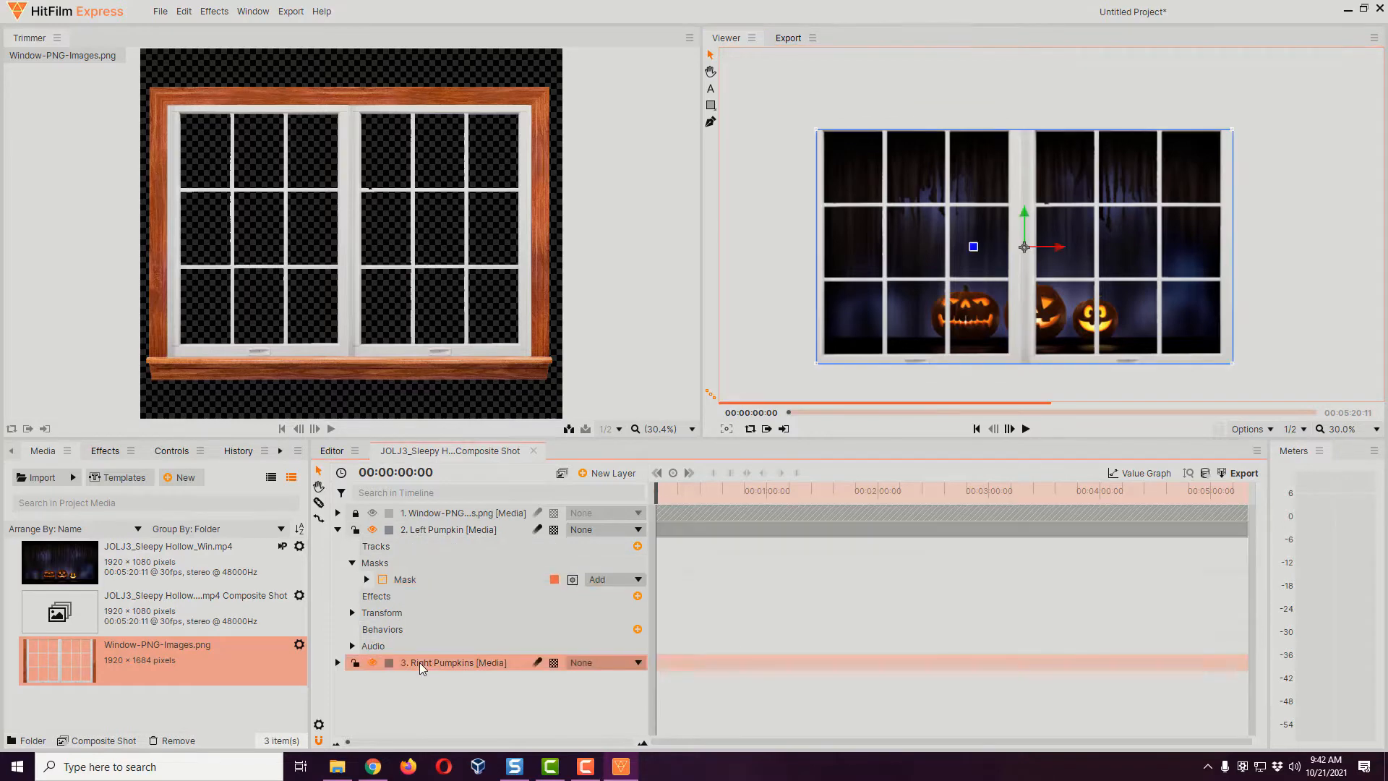
click(373, 662)
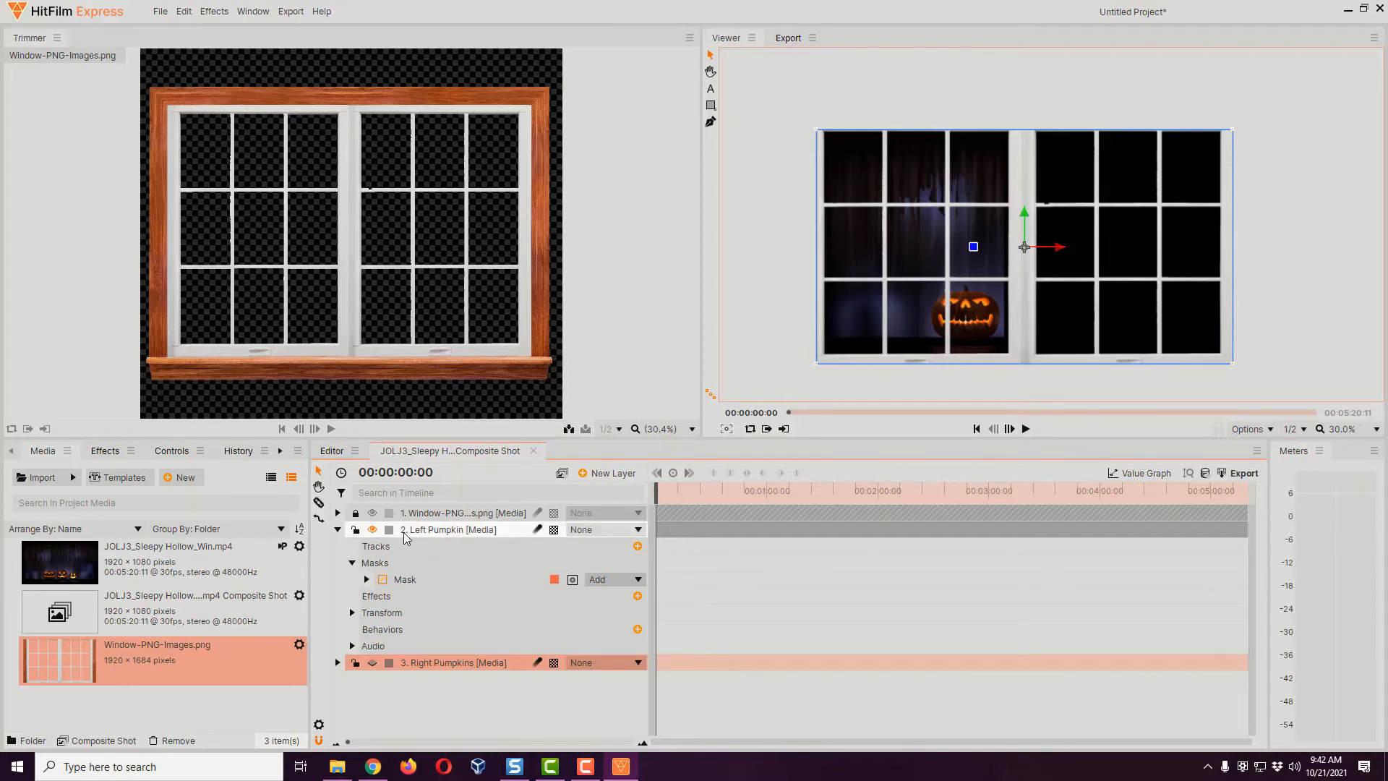
click(374, 662)
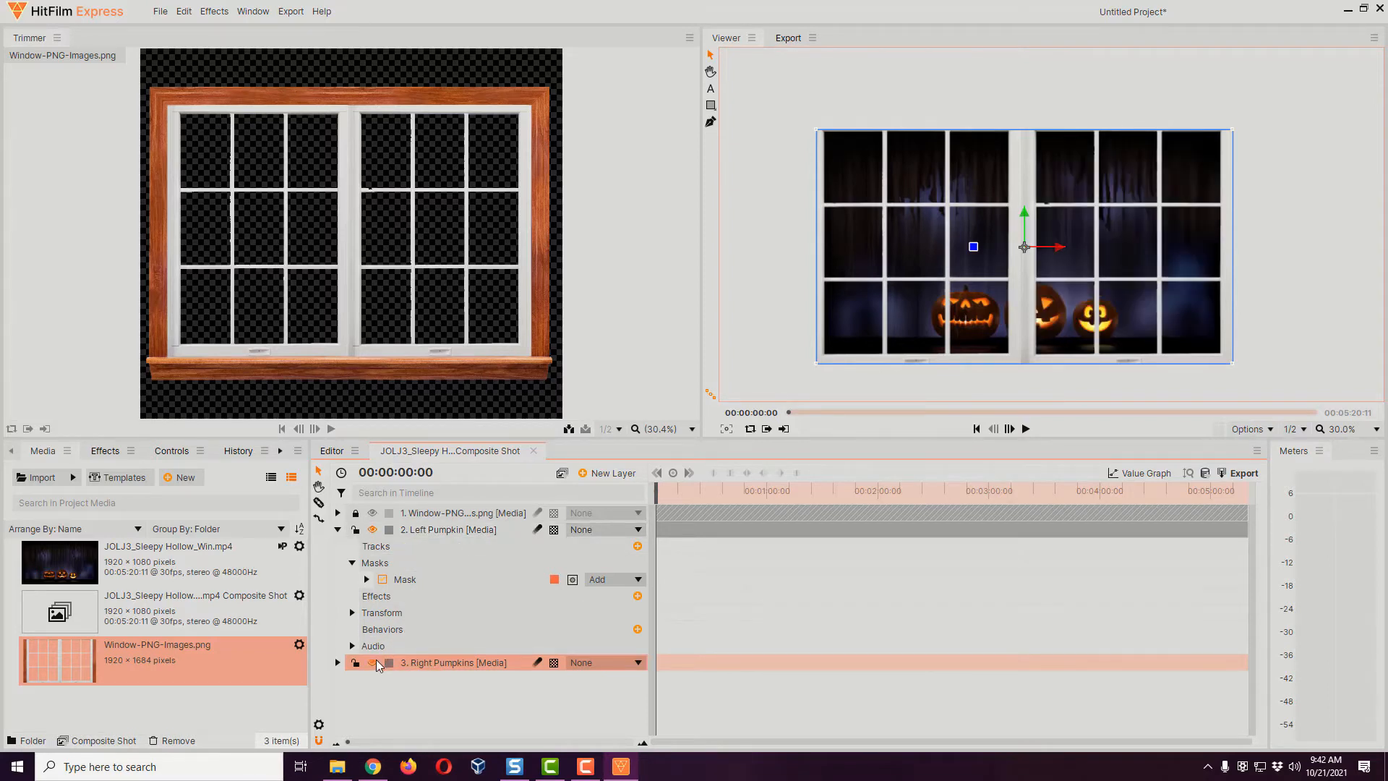
Hide the Left Pumpkin layer and draw a rectangular mask on the Right Pumpkins layer around the two pumpkins and the right window half
click(373, 530)
click(338, 531)
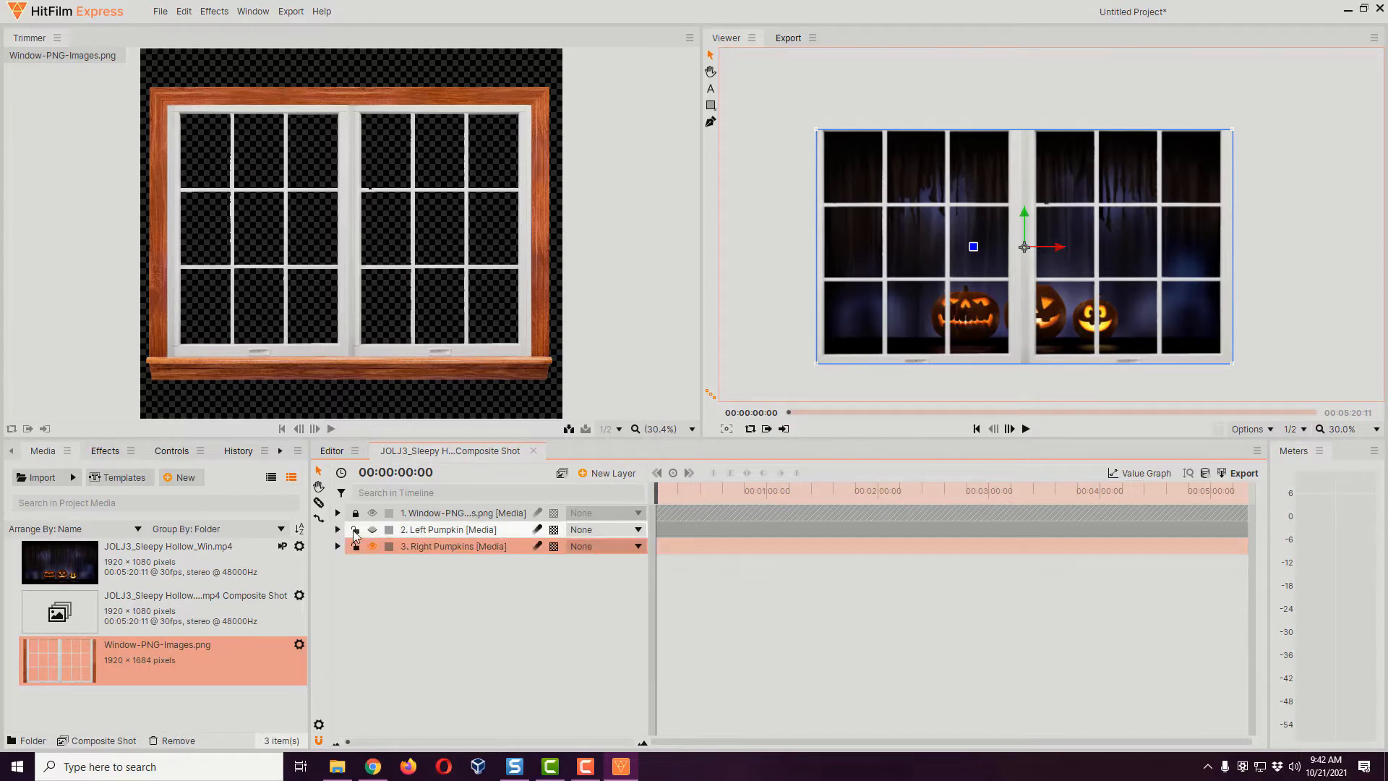
click(710, 105)
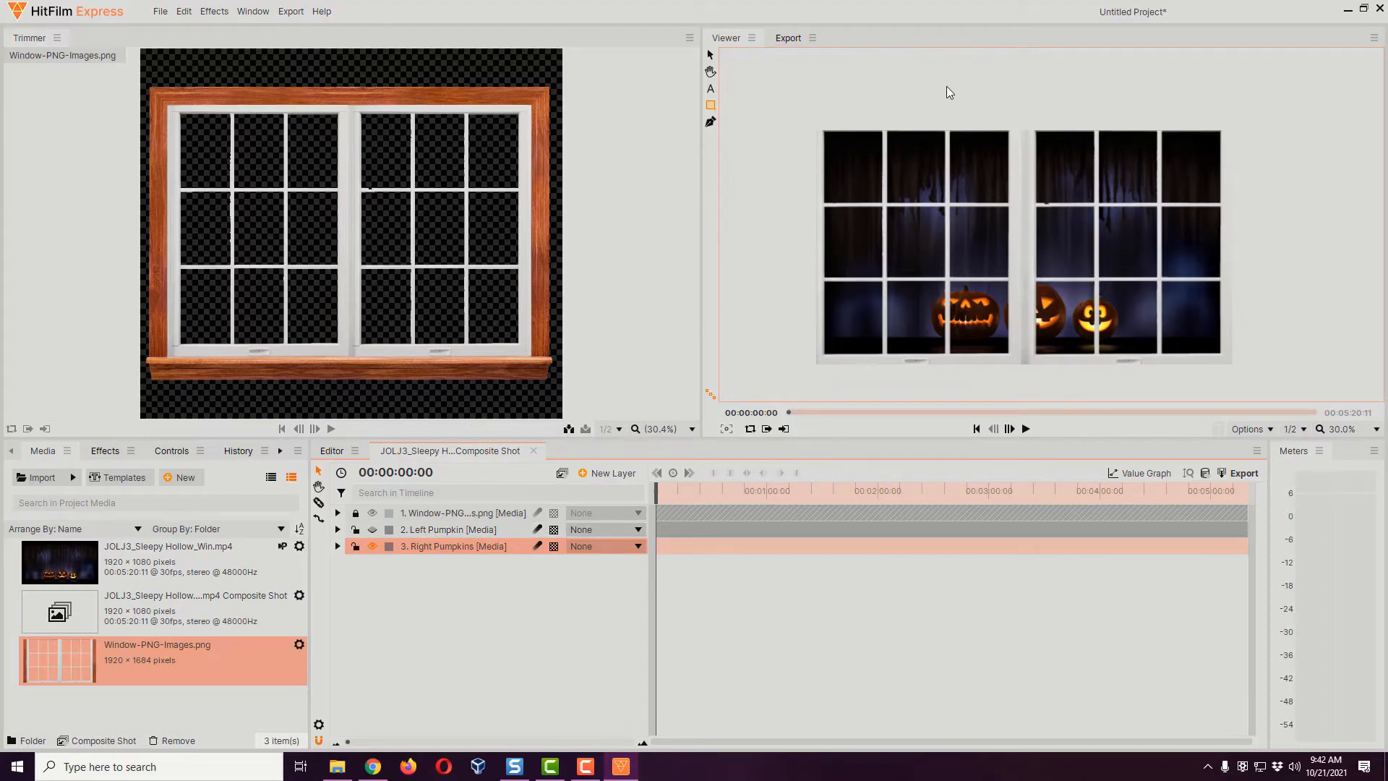
mouse_move(1001, 115)
mouse_down()
mouse_move(1102, 339)
mouse_move(1222, 366)
mouse_up()
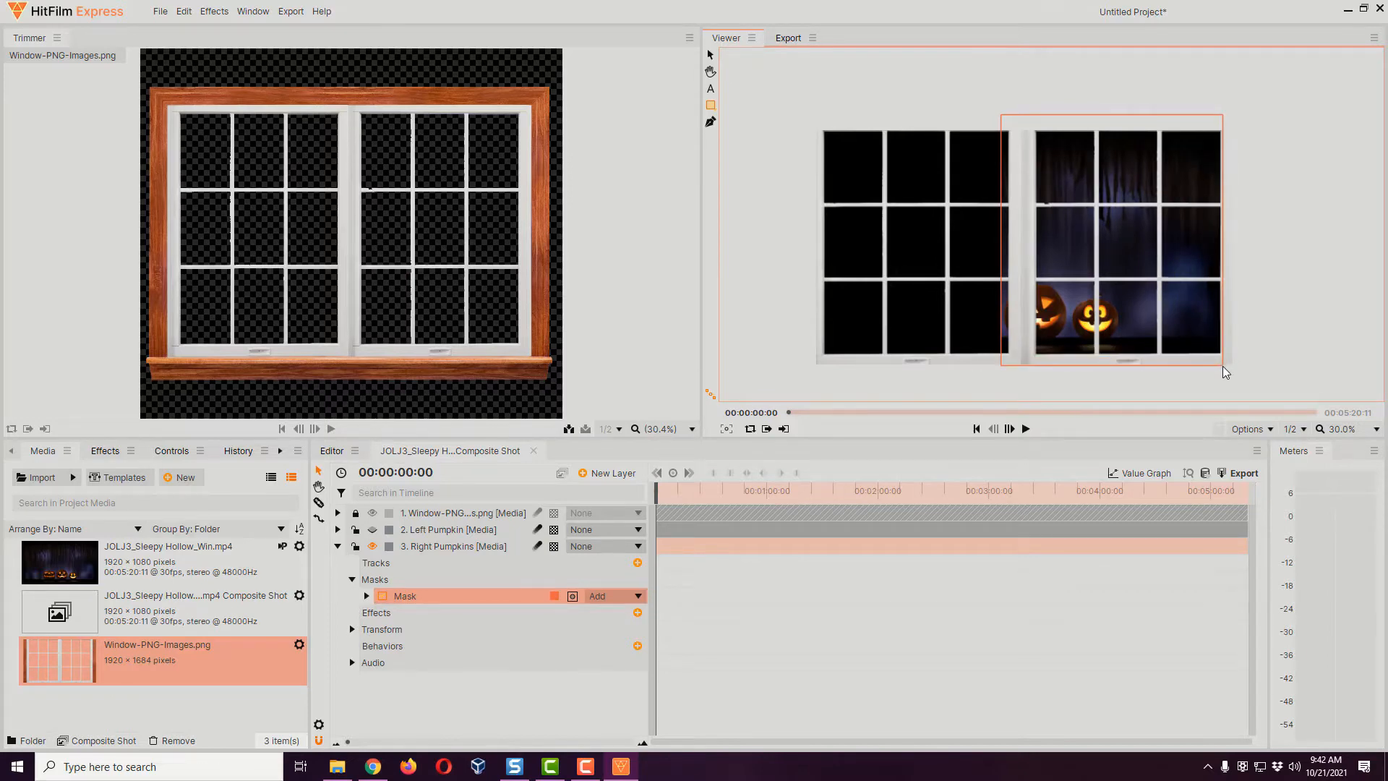
drag(1222, 366, 1228, 366)
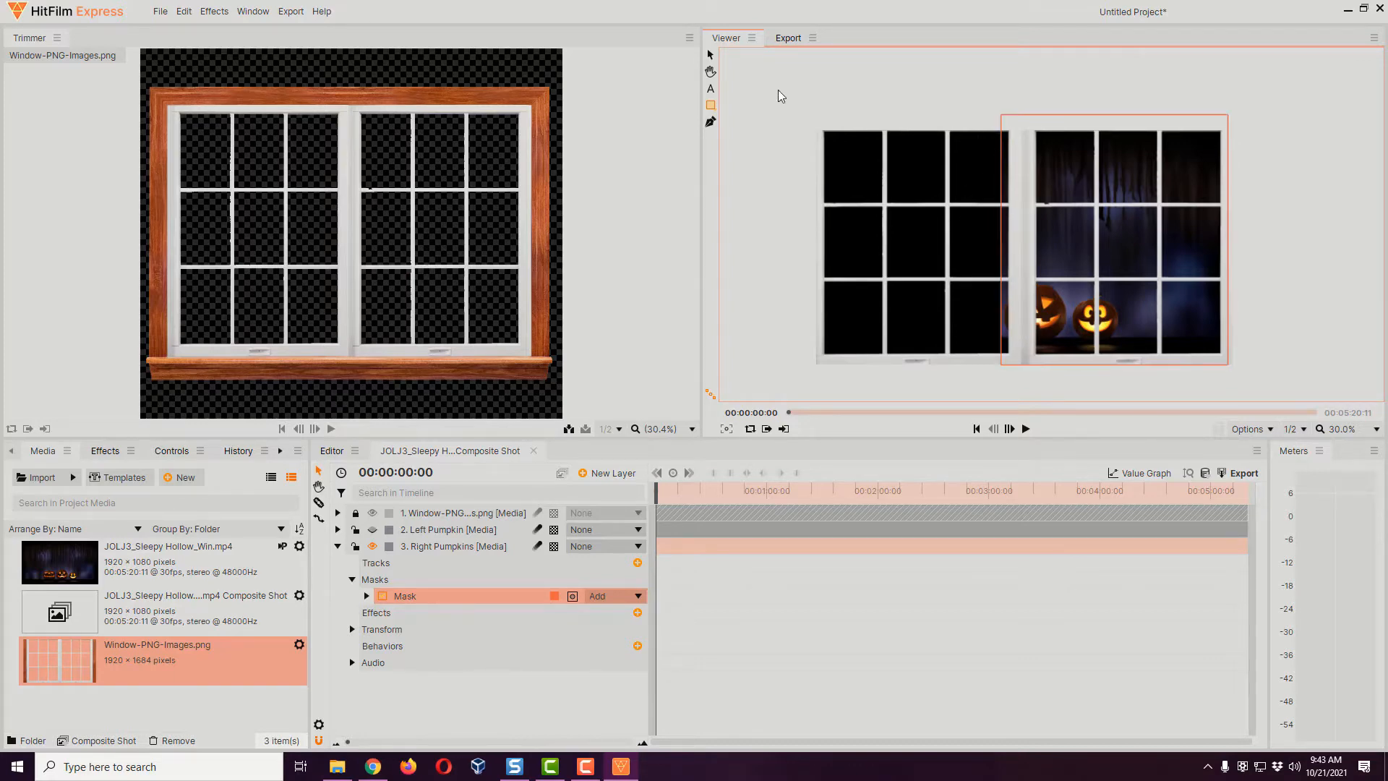
Widen the Right Pumpkins mask slightly at its left edge and show the Left Pumpkin layer again
click(712, 55)
click(992, 243)
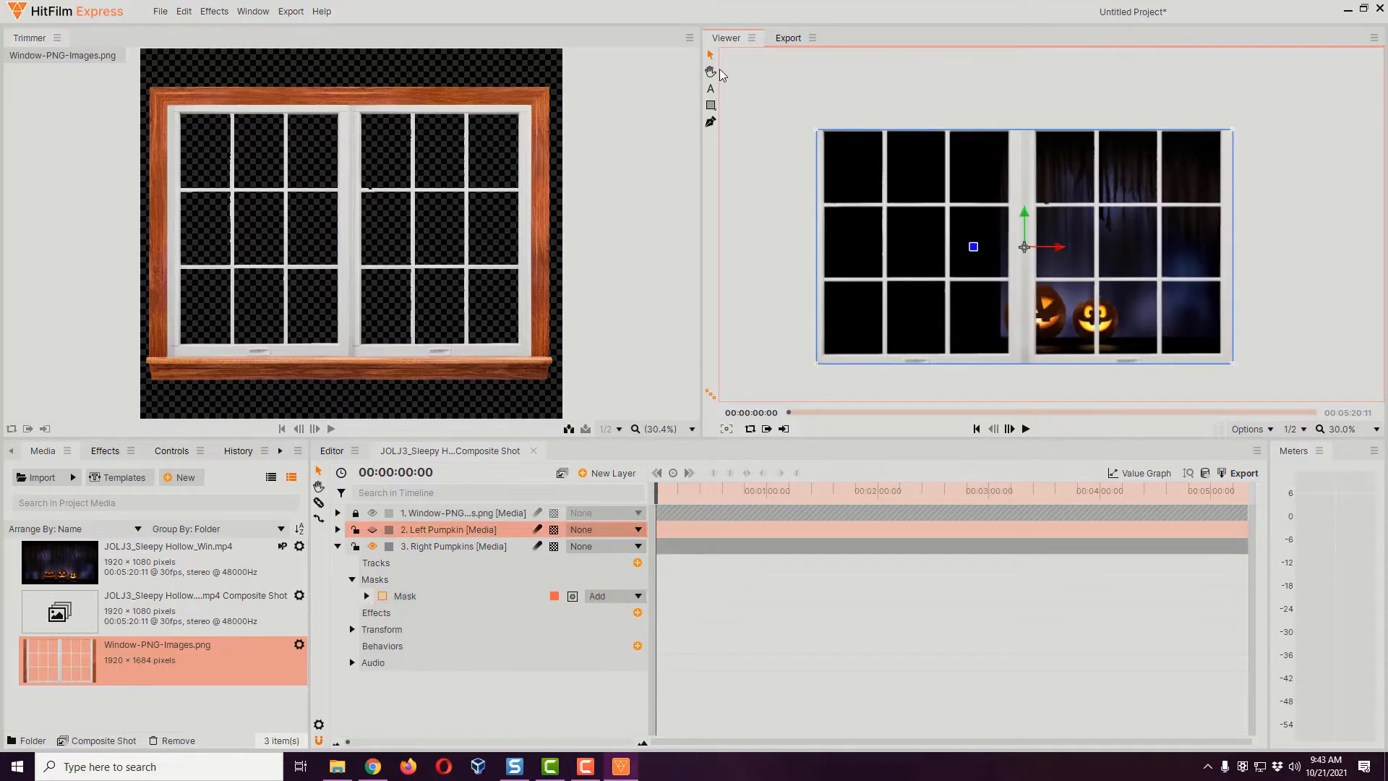
click(409, 600)
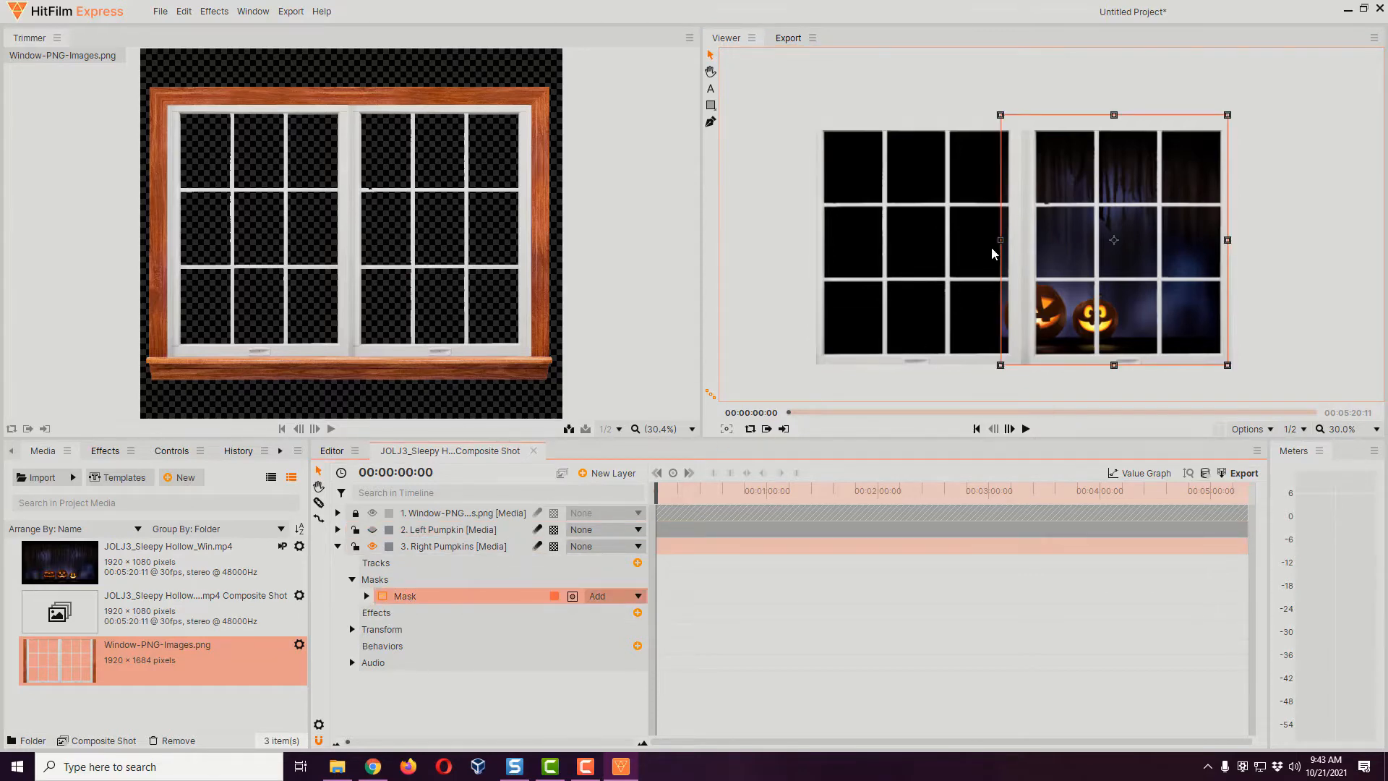
drag(1000, 240, 997, 241)
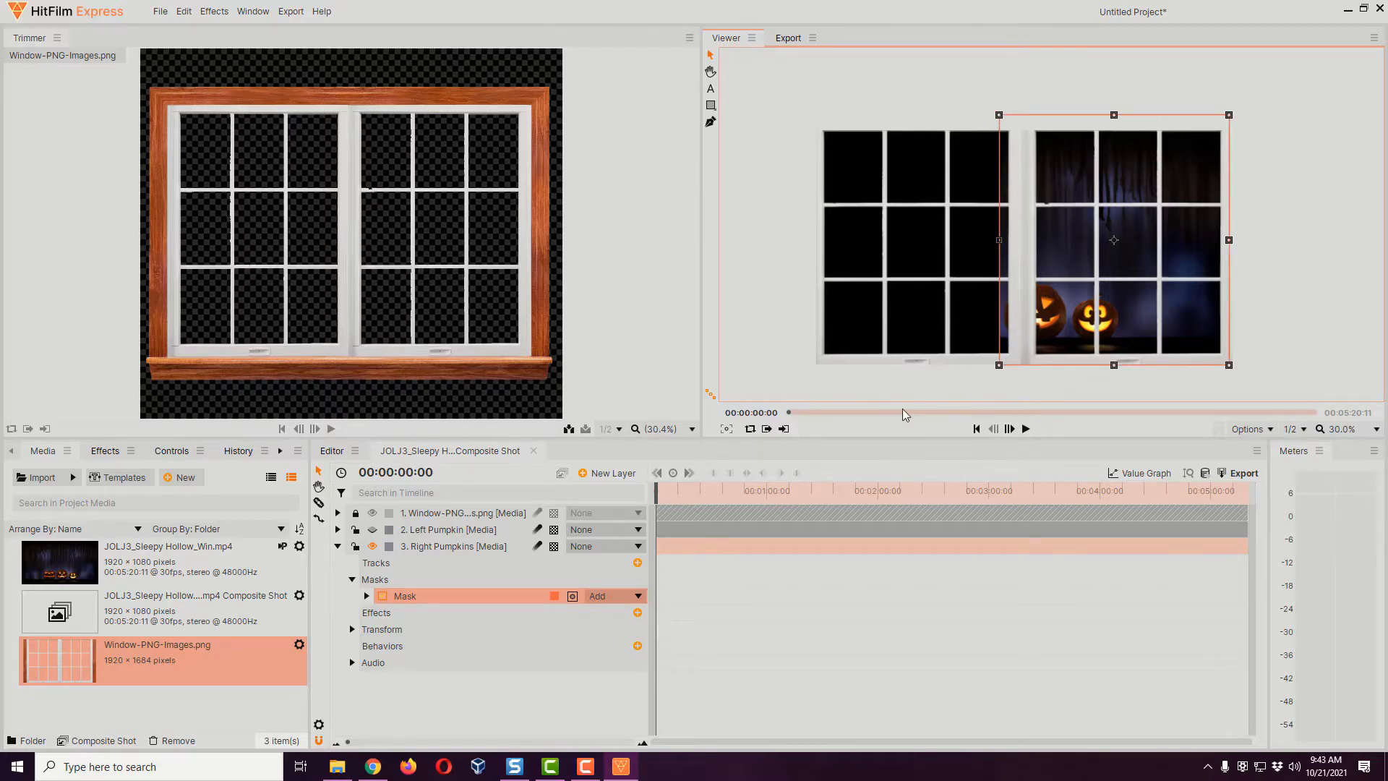
click(338, 546)
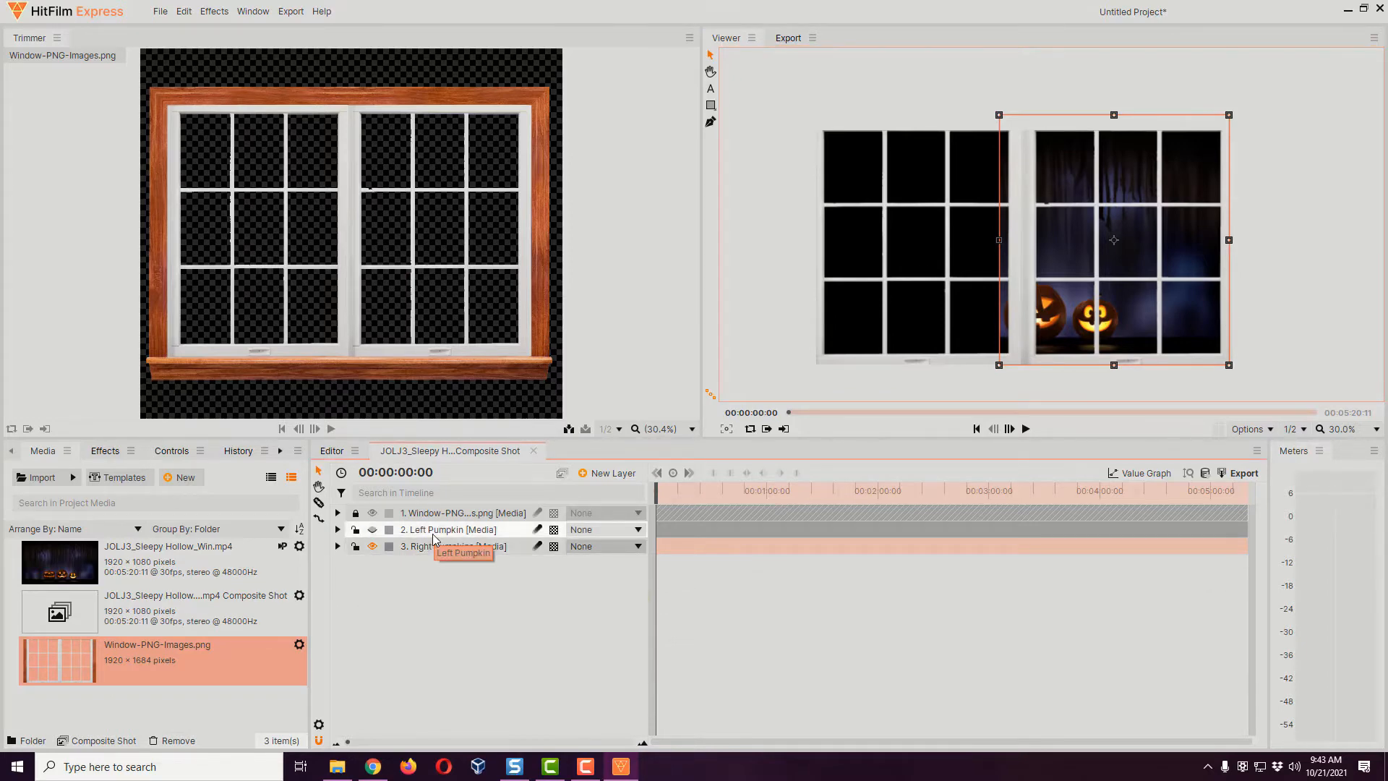
click(374, 530)
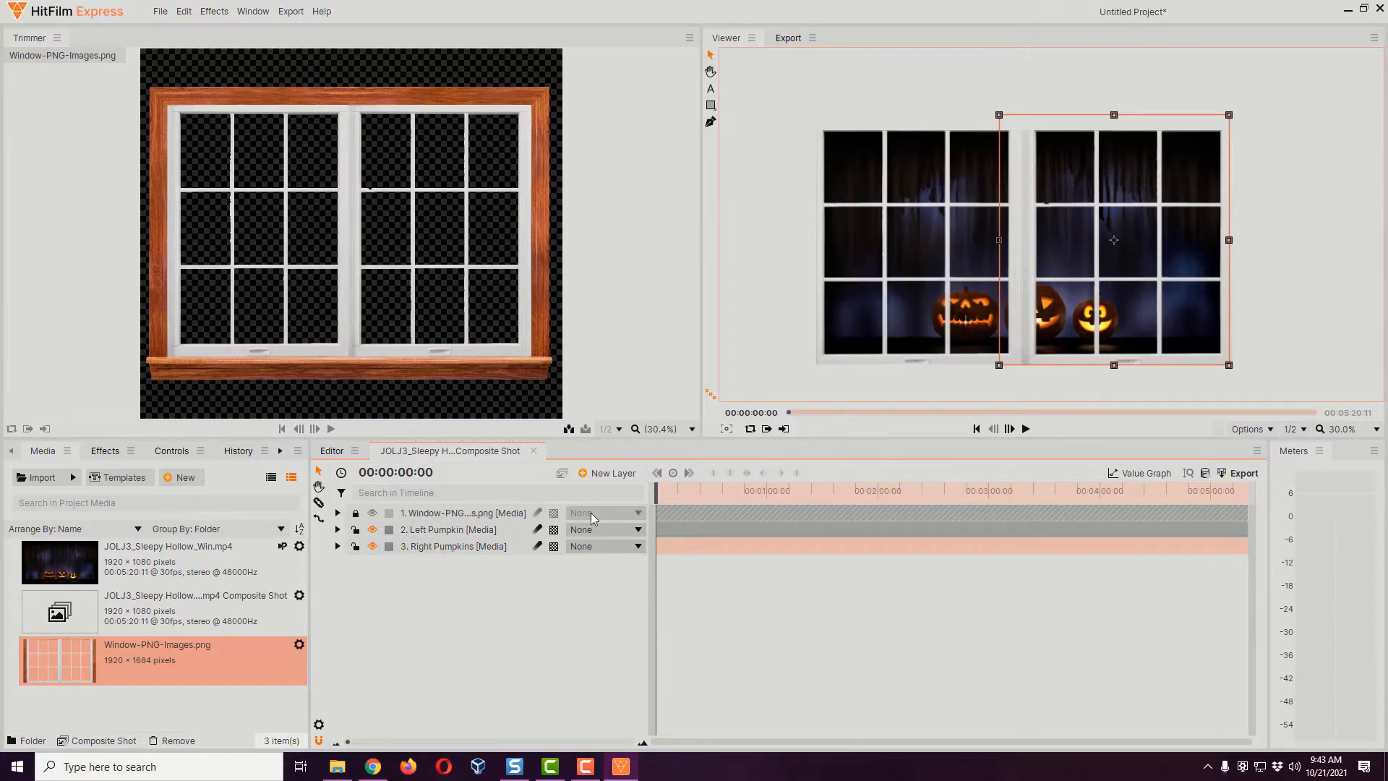
Shift the Right Pumpkins layer to the right until its horizontal position is 155, clearing the window's centre post
click(431, 551)
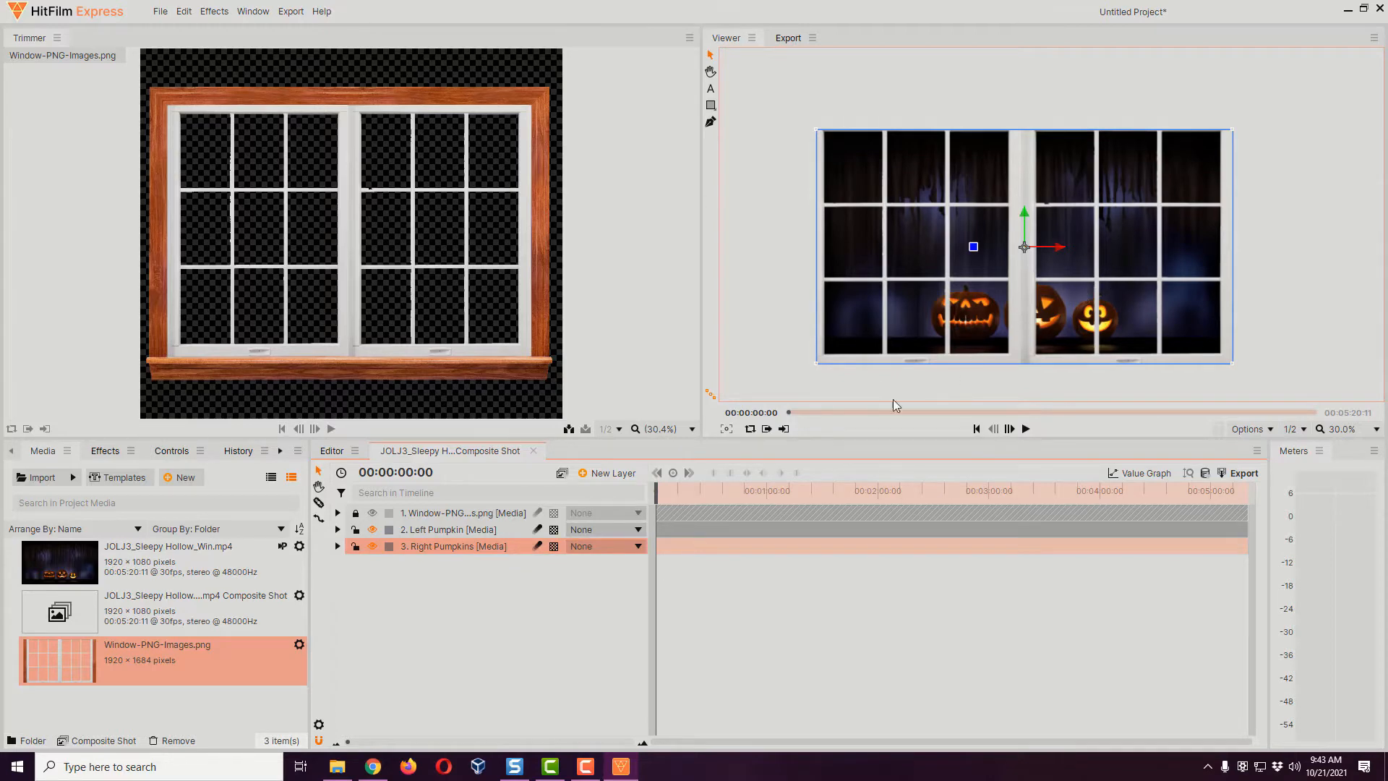
click(336, 546)
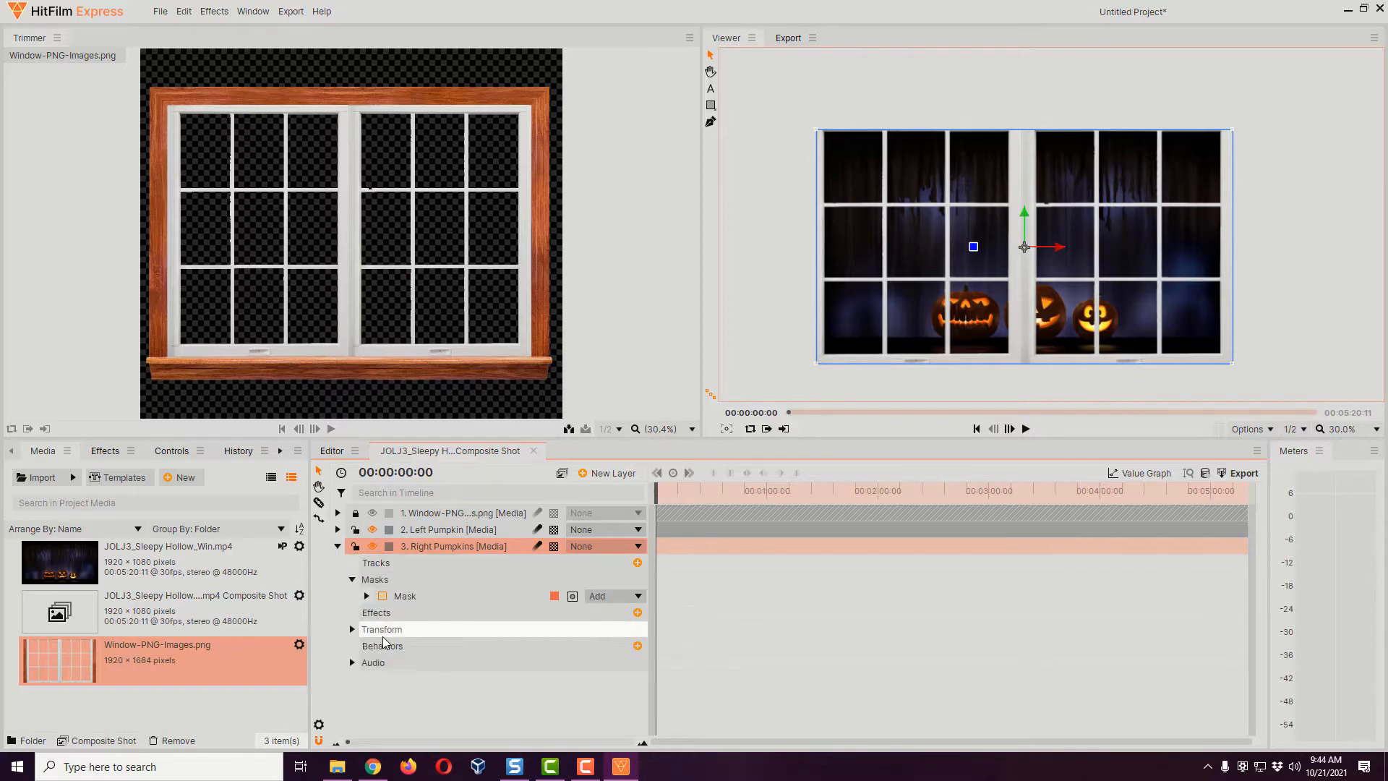
click(351, 629)
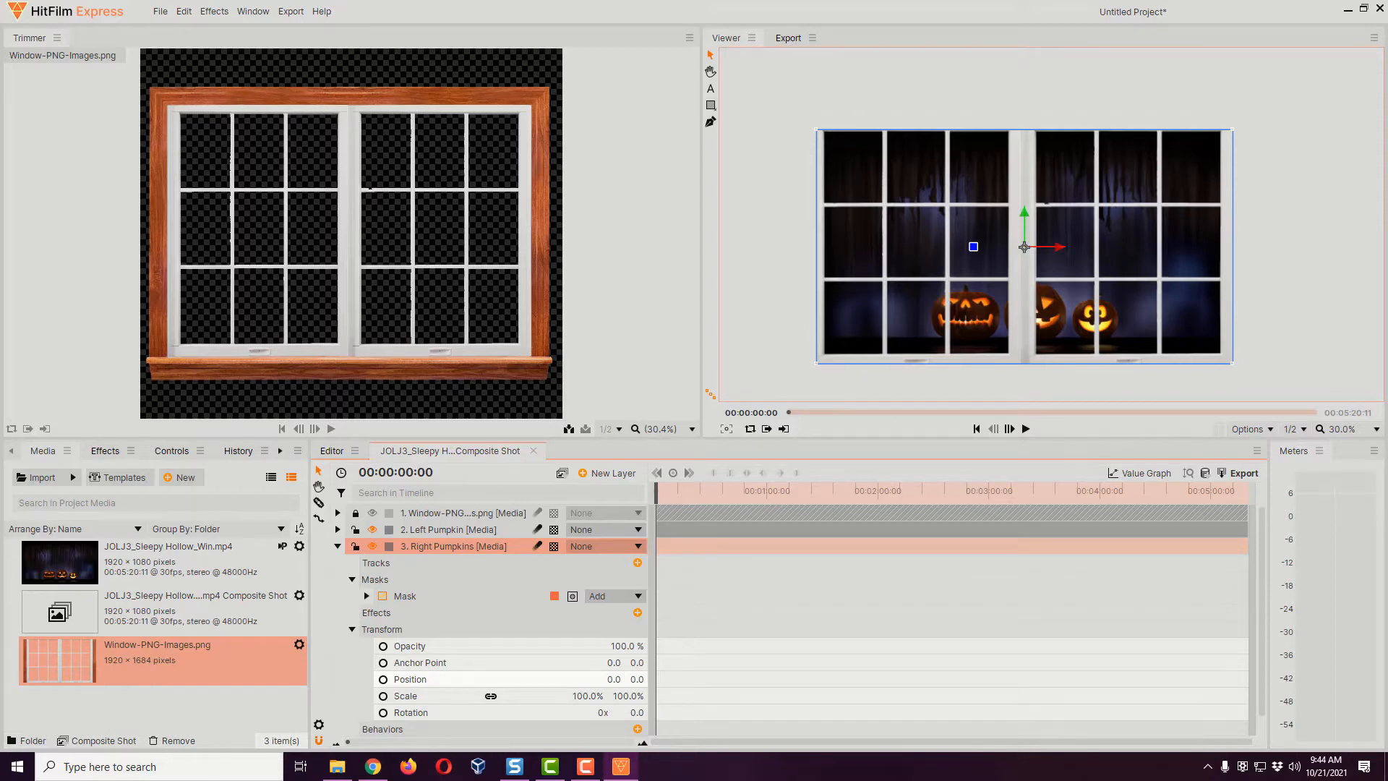
drag(614, 680, 732, 680)
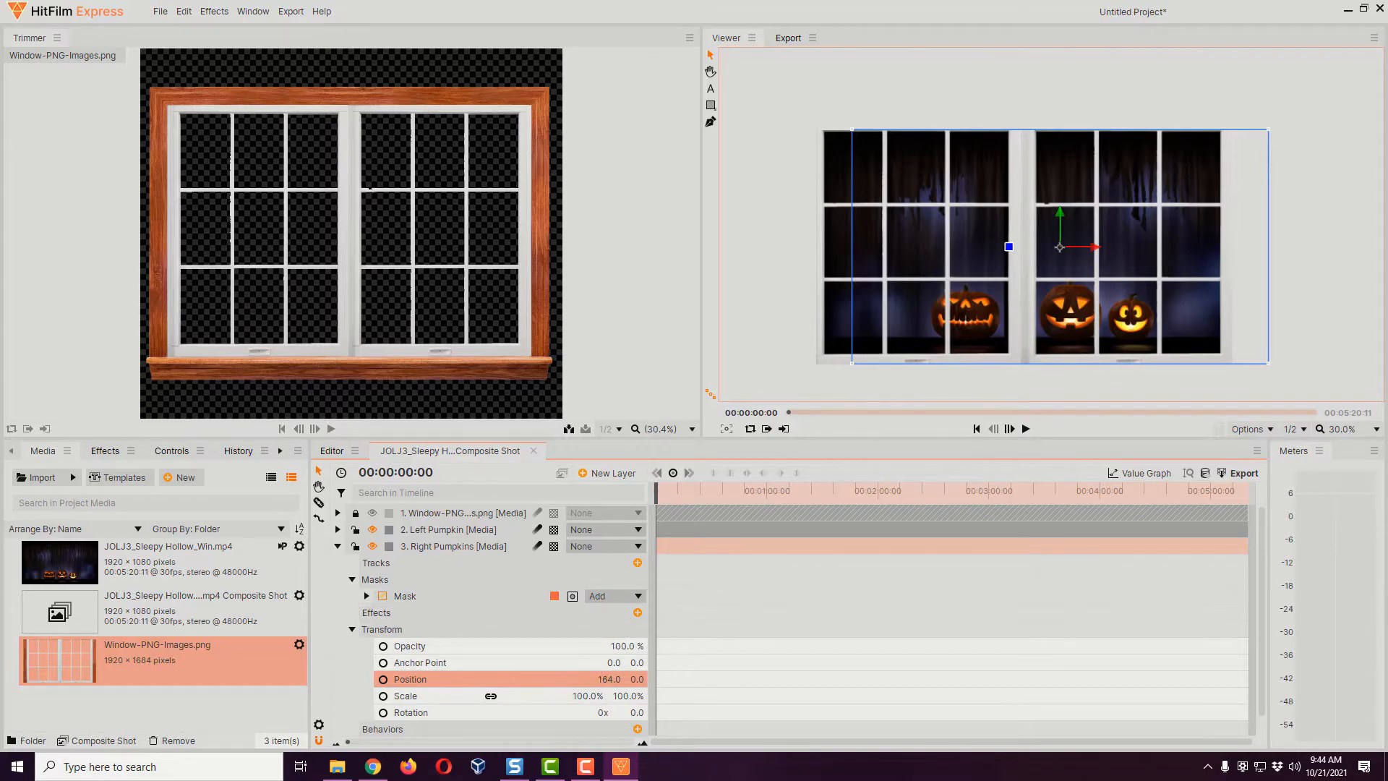
drag(609, 679, 601, 679)
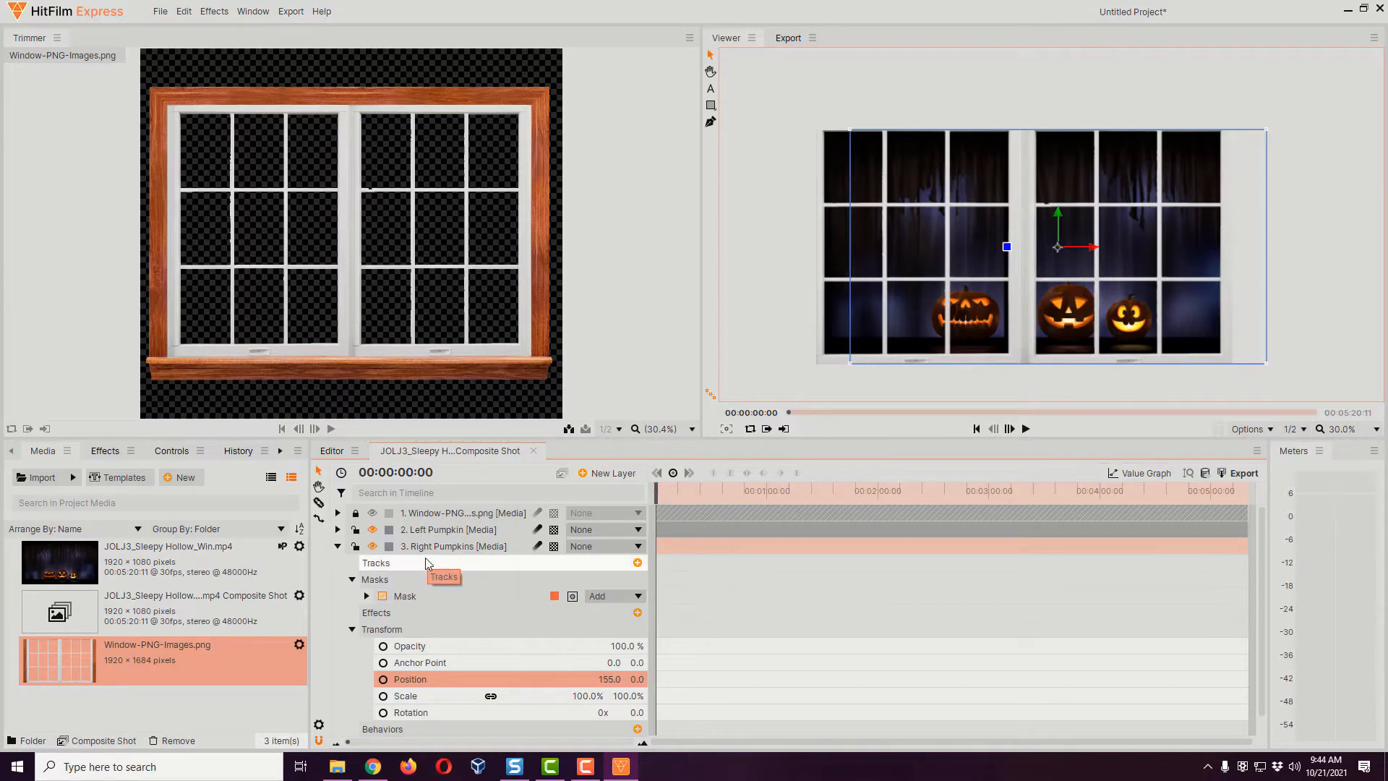
click(337, 548)
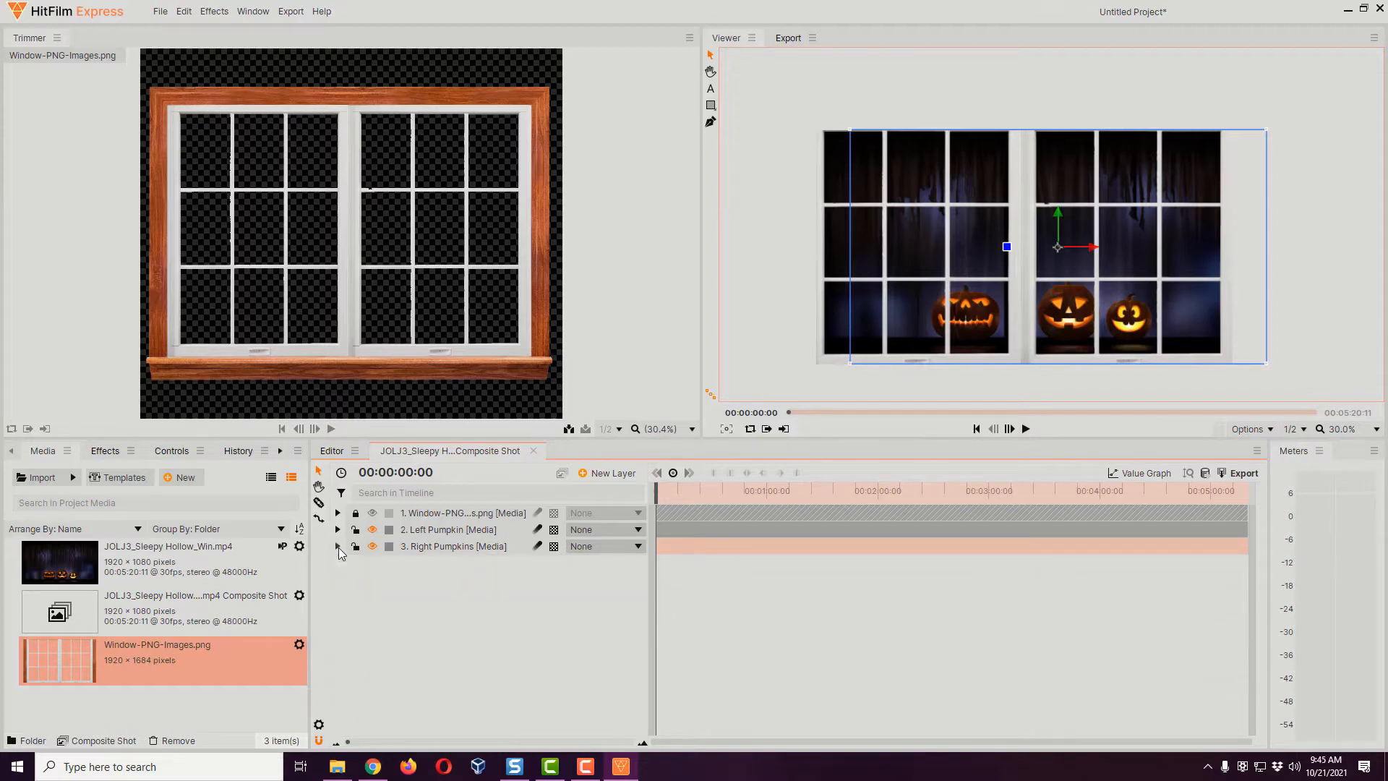
Shift the Left Pumpkin layer to the right until its horizontal position is 36
click(427, 536)
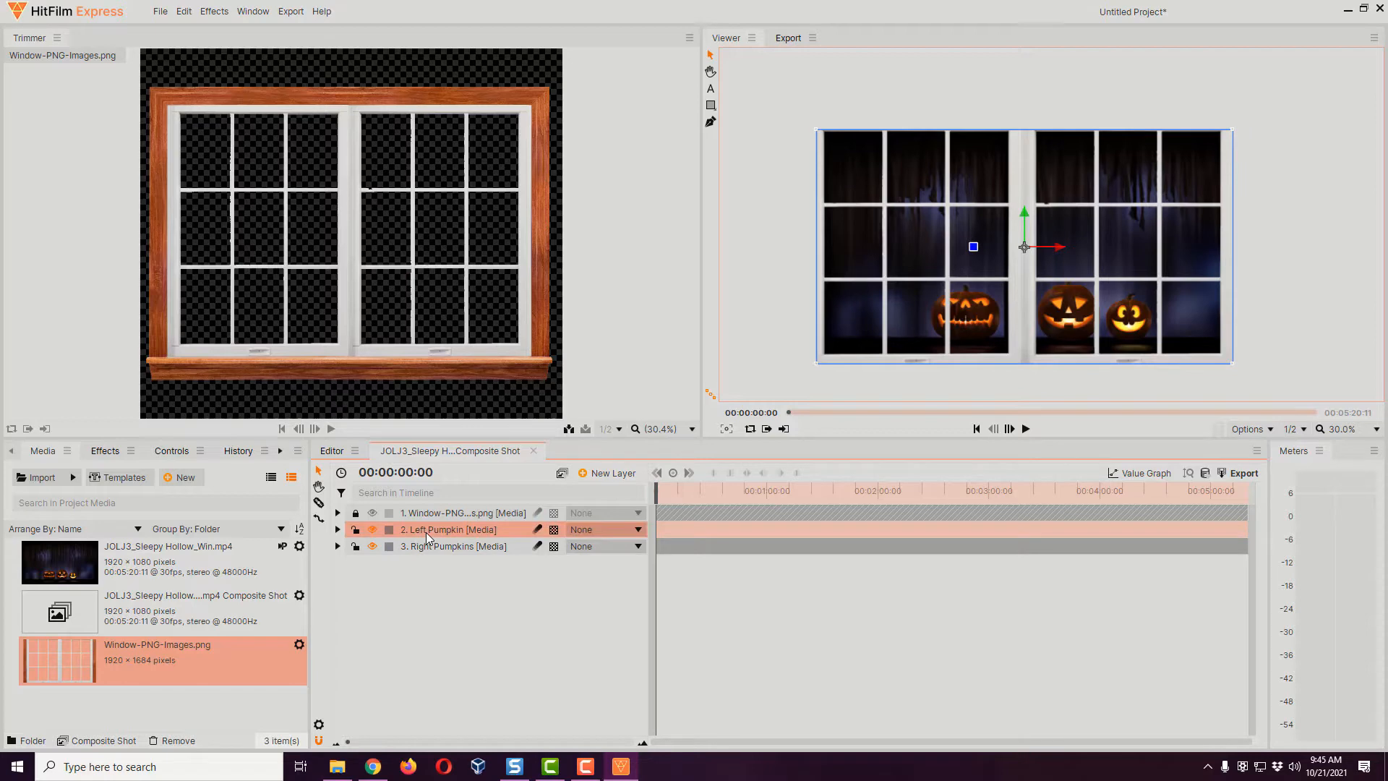
click(338, 530)
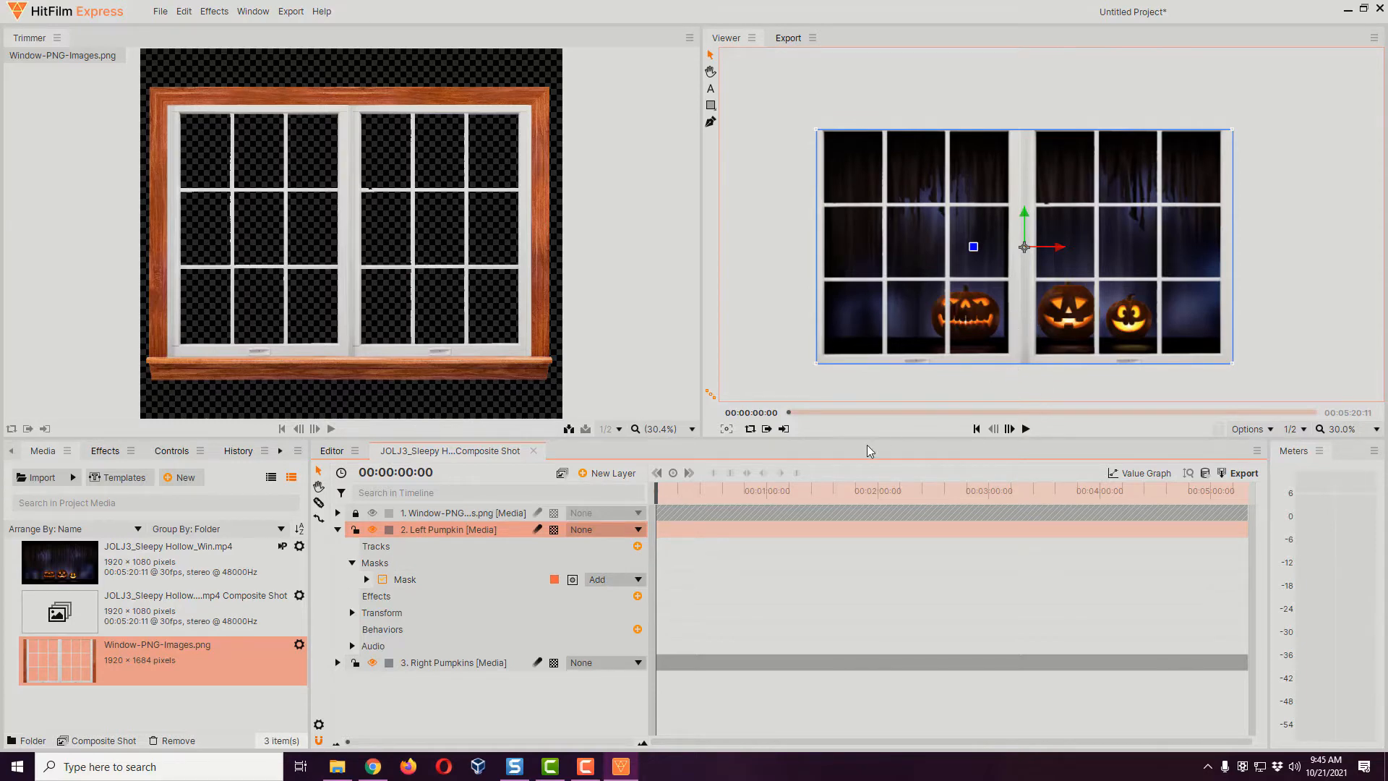
click(351, 612)
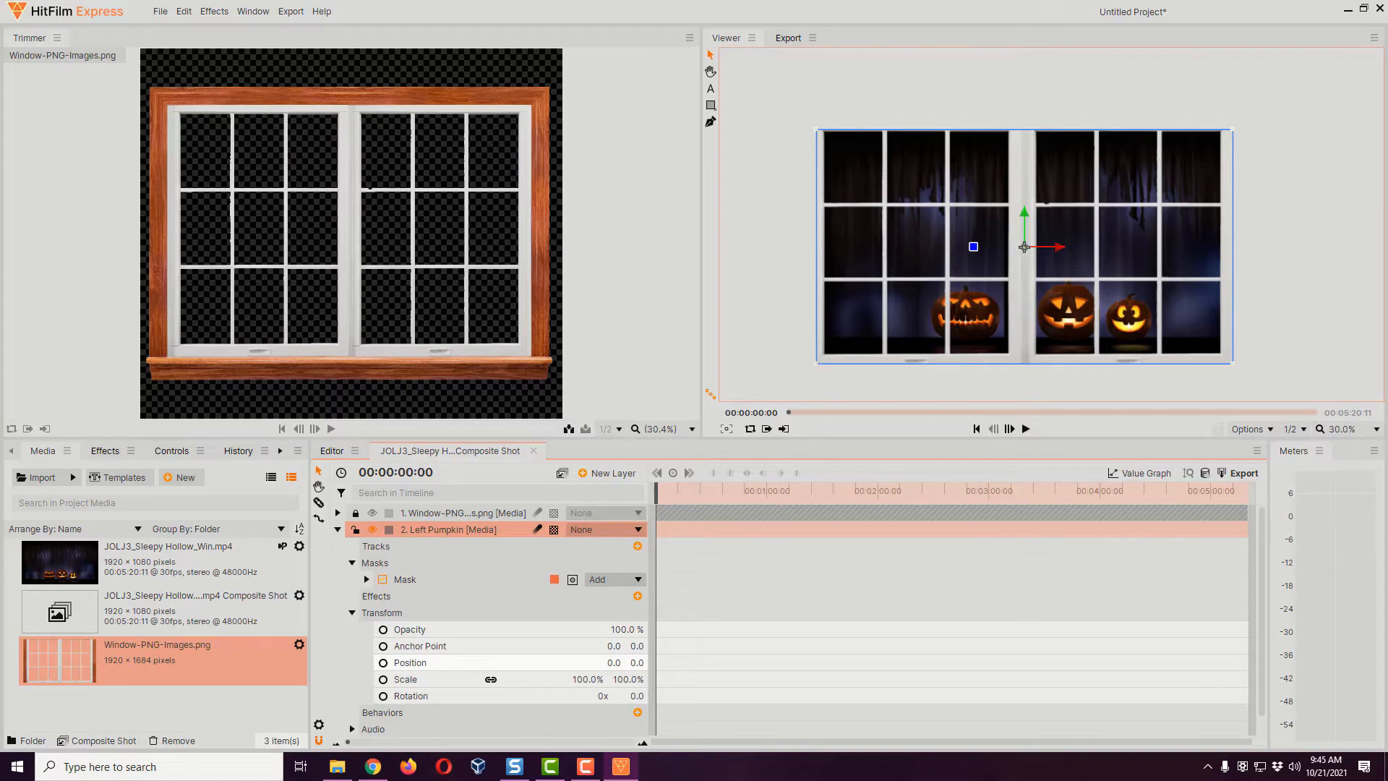
drag(614, 664, 621, 664)
drag(611, 663, 616, 663)
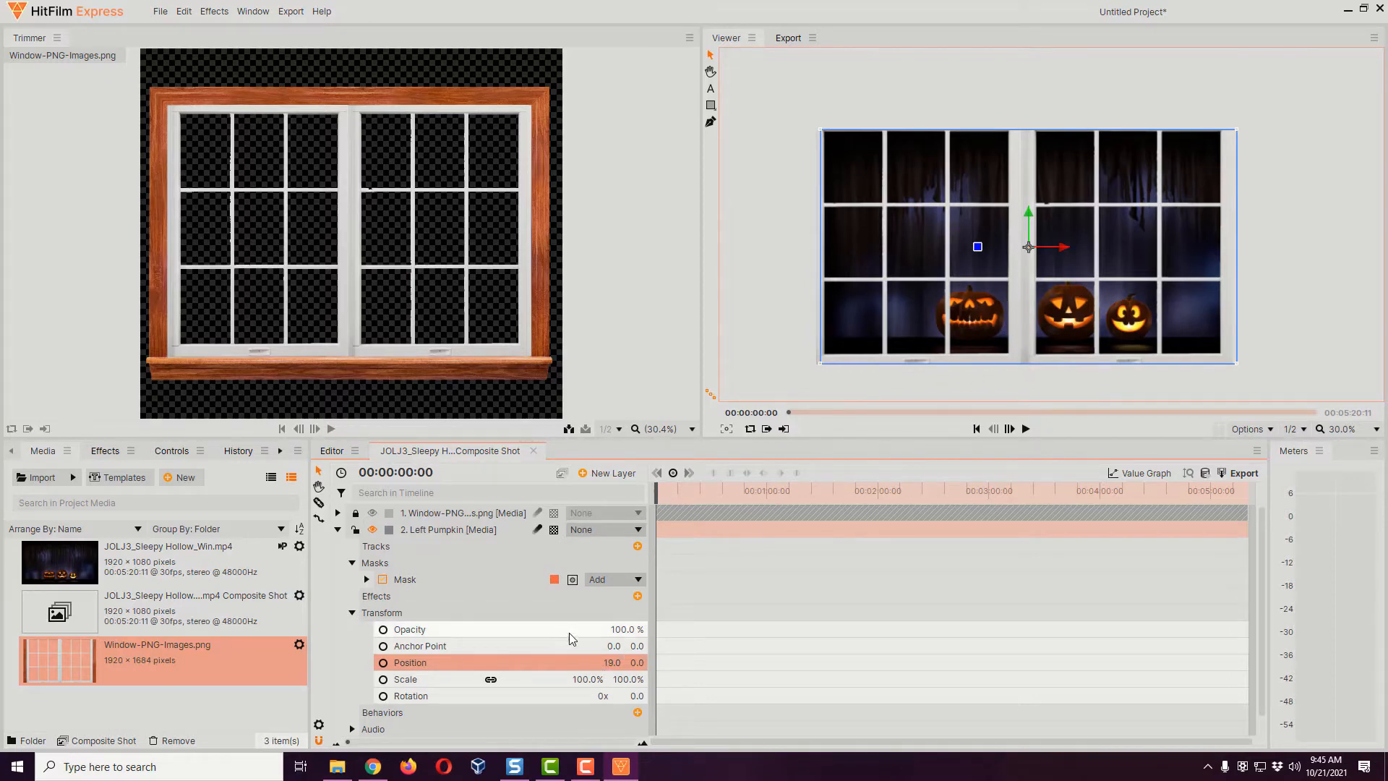
drag(612, 663, 624, 663)
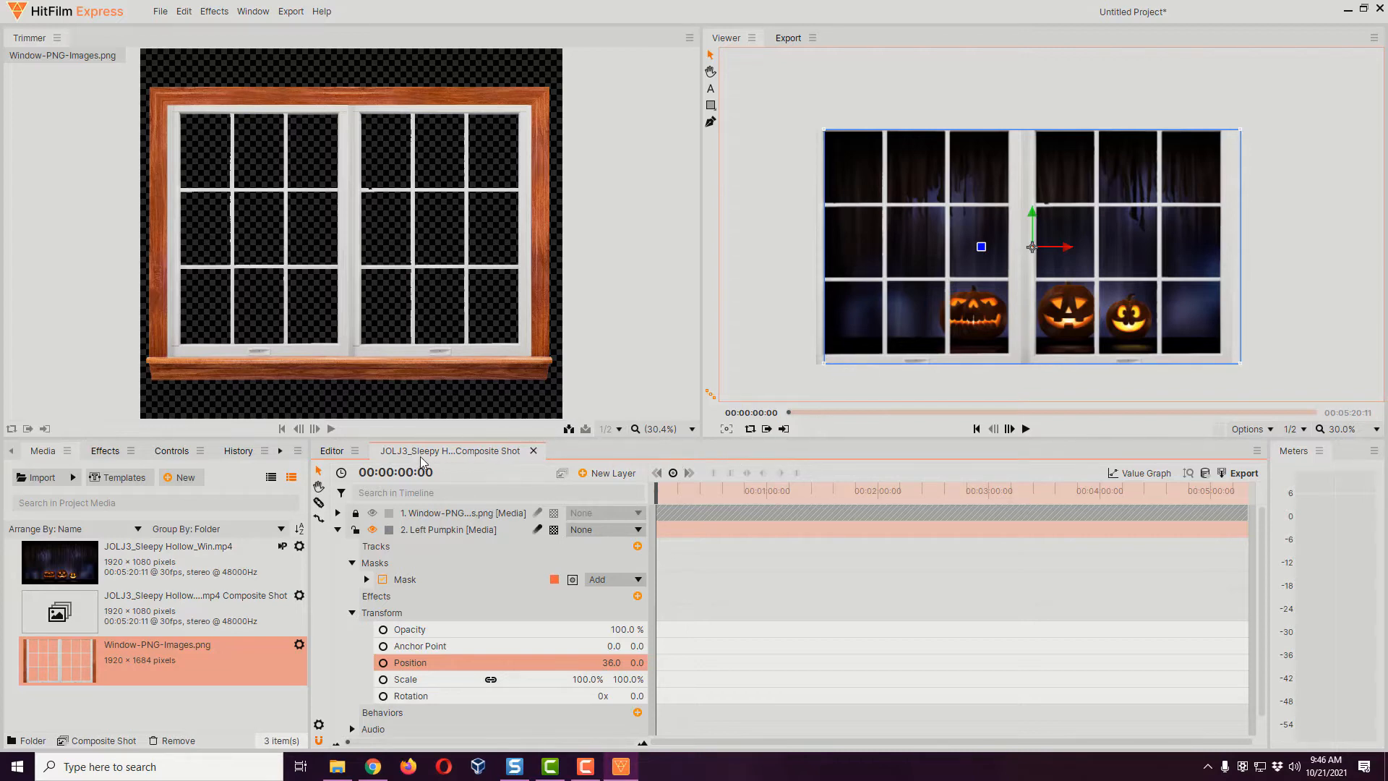
Play the composite shot in the main editor timeline to check the repositioned pumpkins behind the window
click(333, 449)
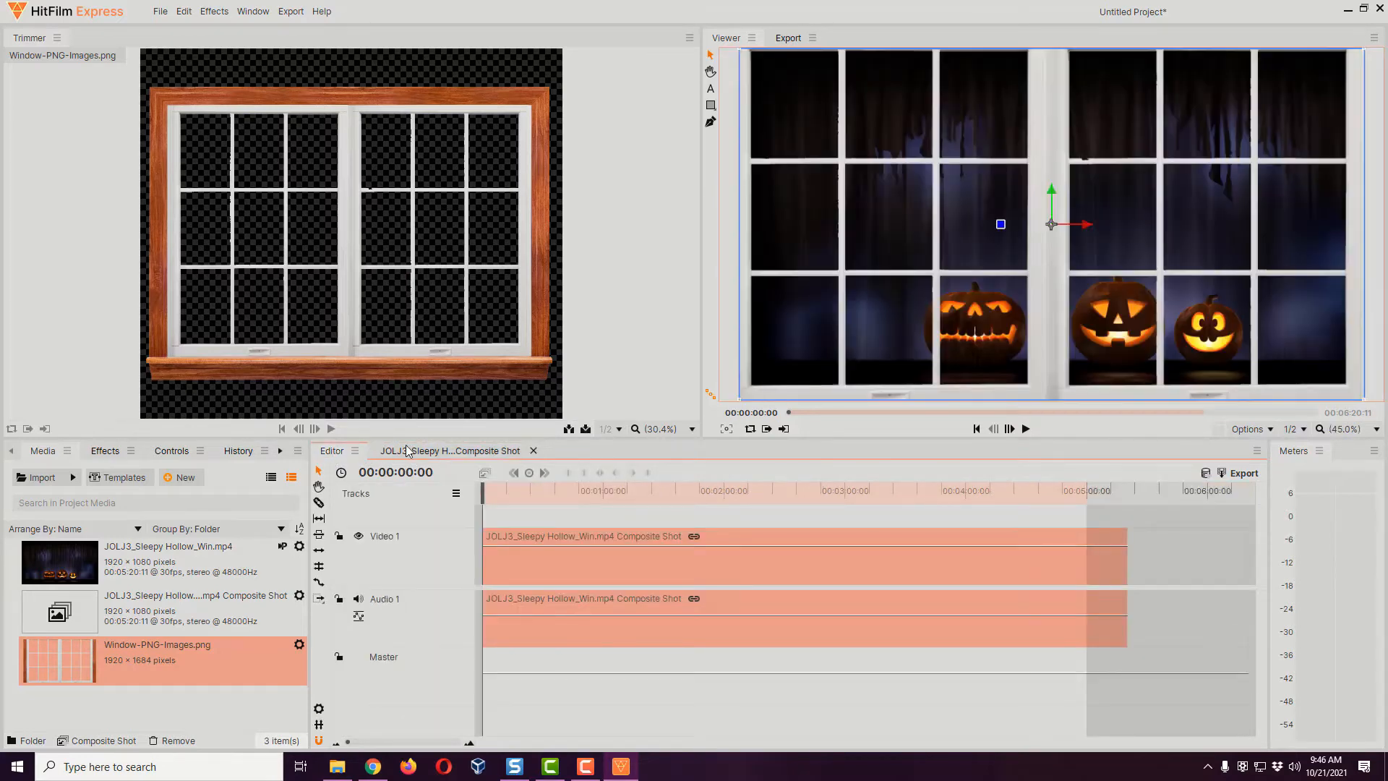
click(406, 451)
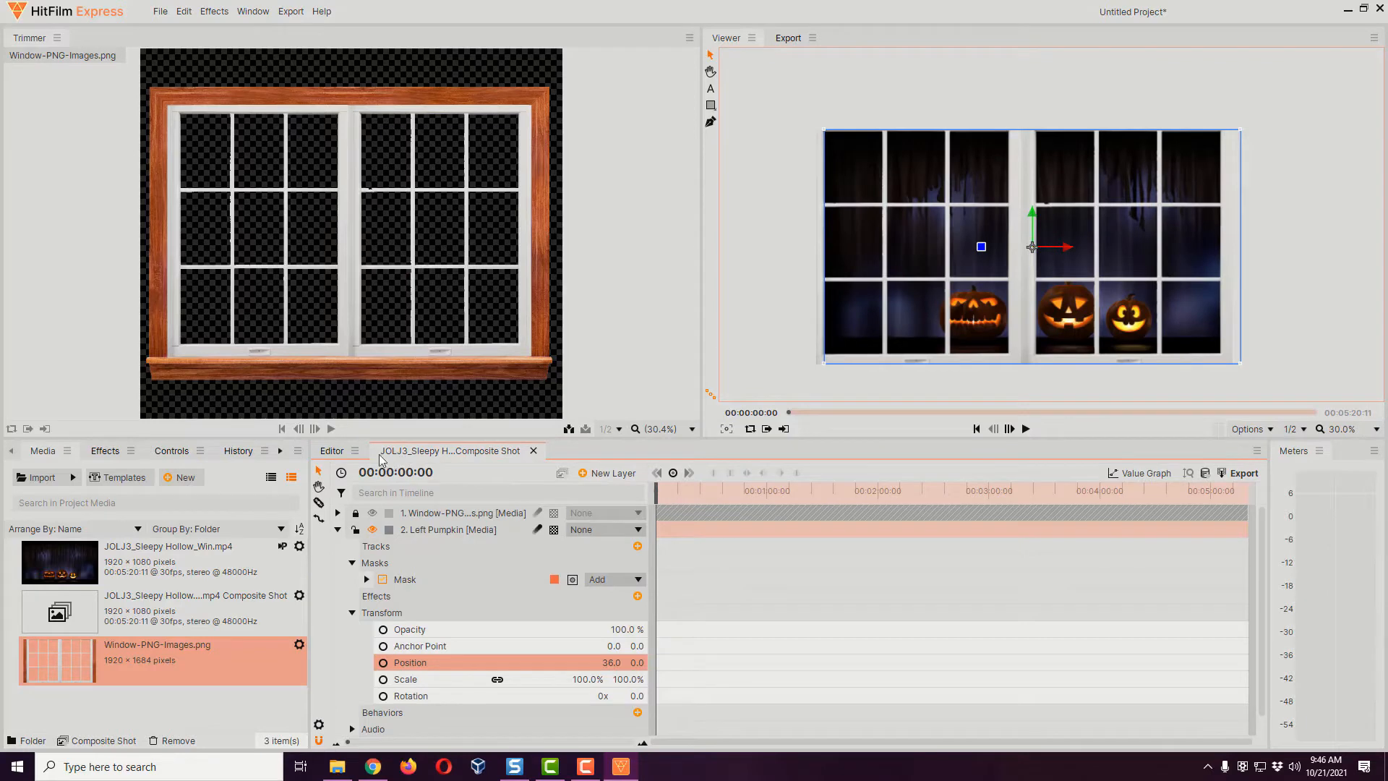
click(336, 455)
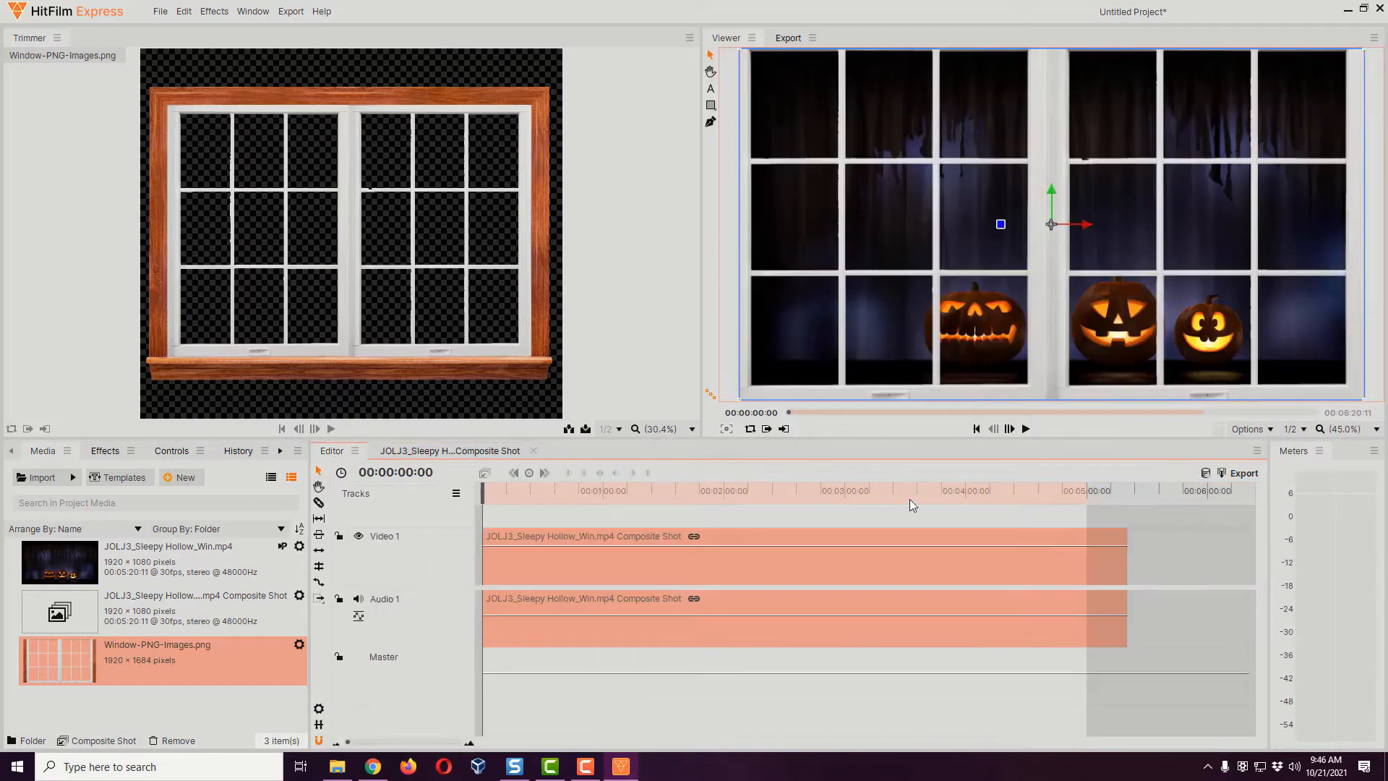
click(1026, 429)
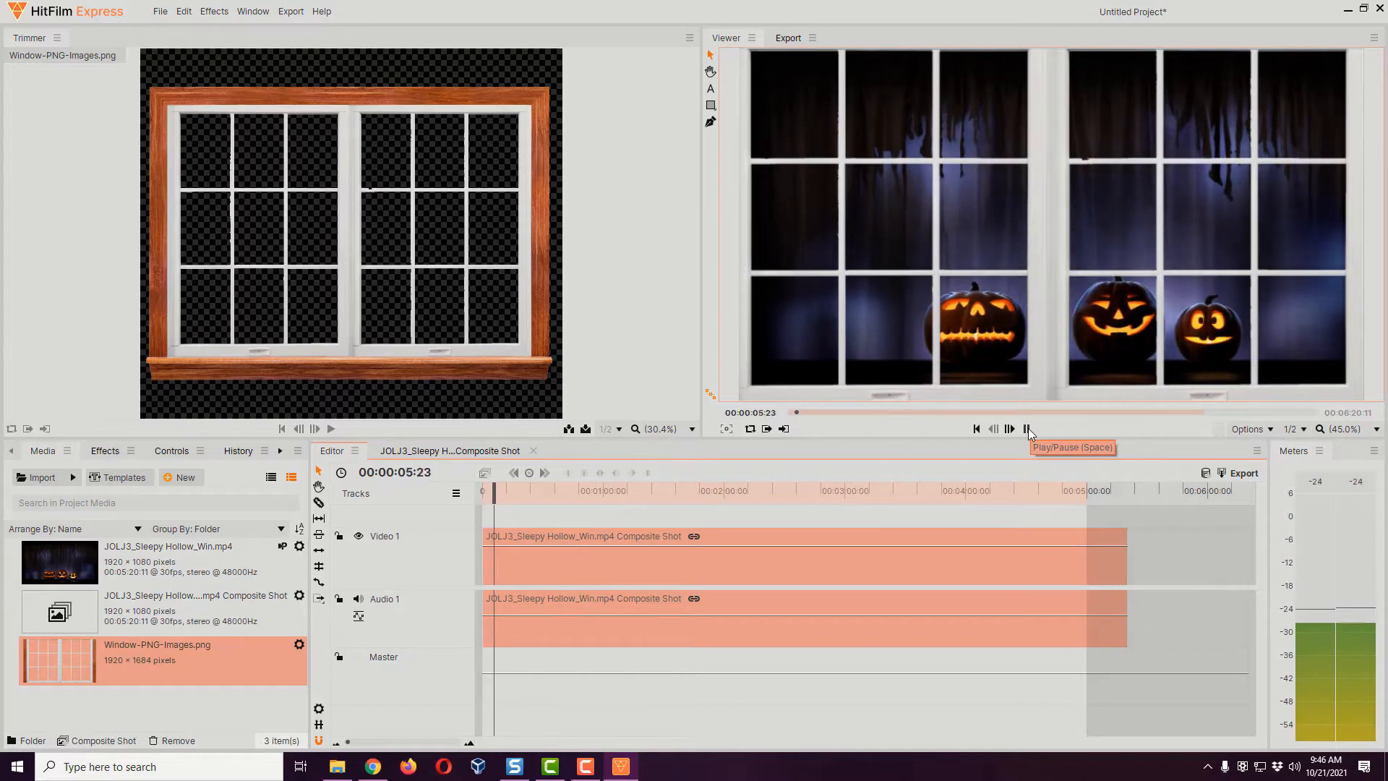
Pause playback, unlock the window layer in the composite shot and temporarily hide it to inspect the Left Pumpkin and Right Pumpkins layers
click(1027, 429)
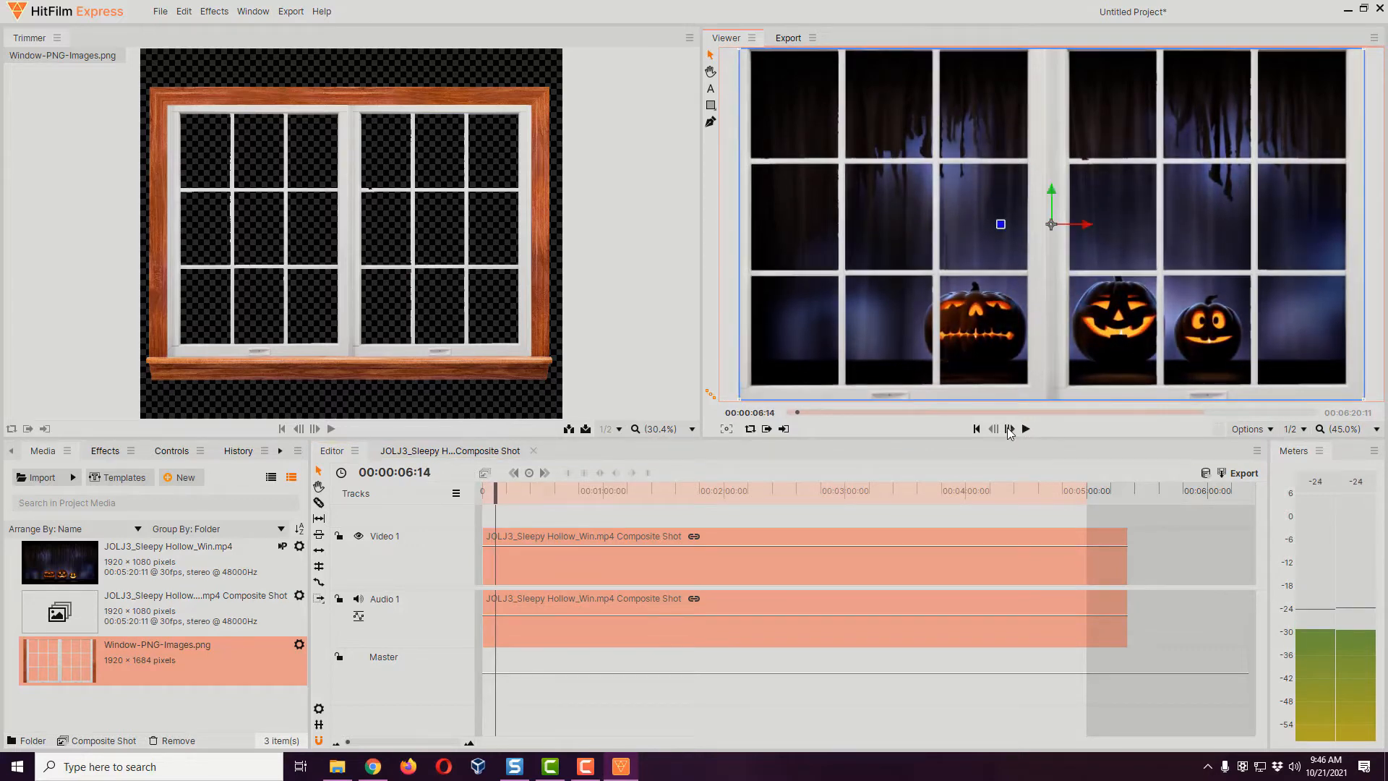
click(449, 452)
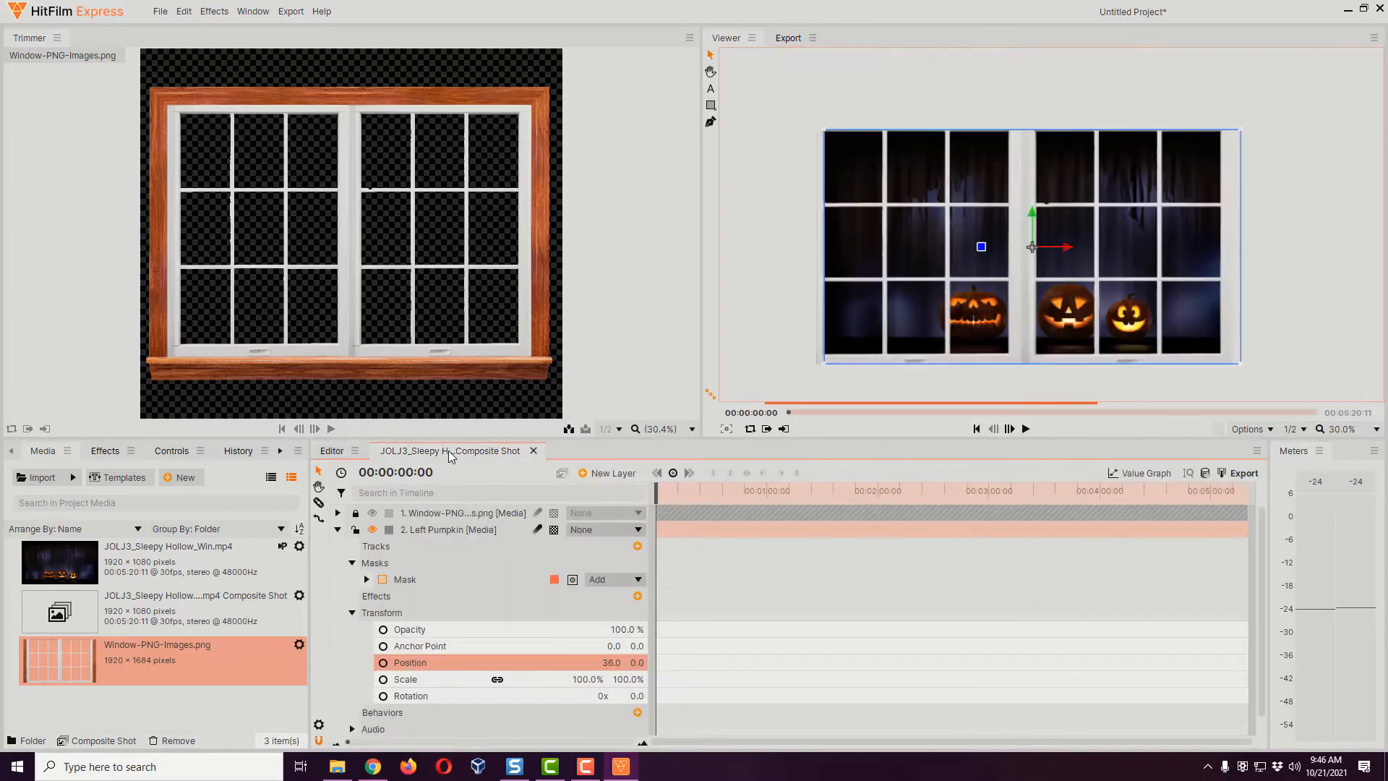
click(356, 514)
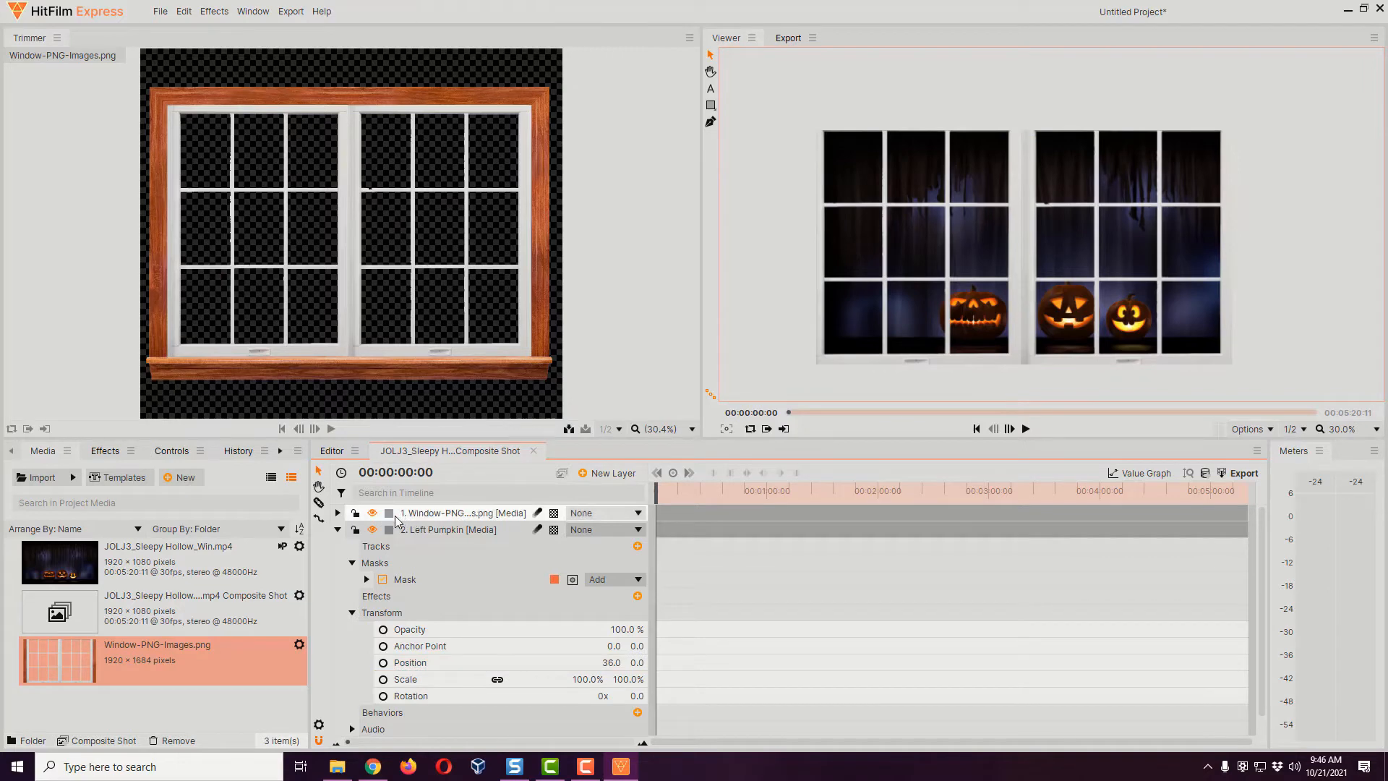
click(373, 514)
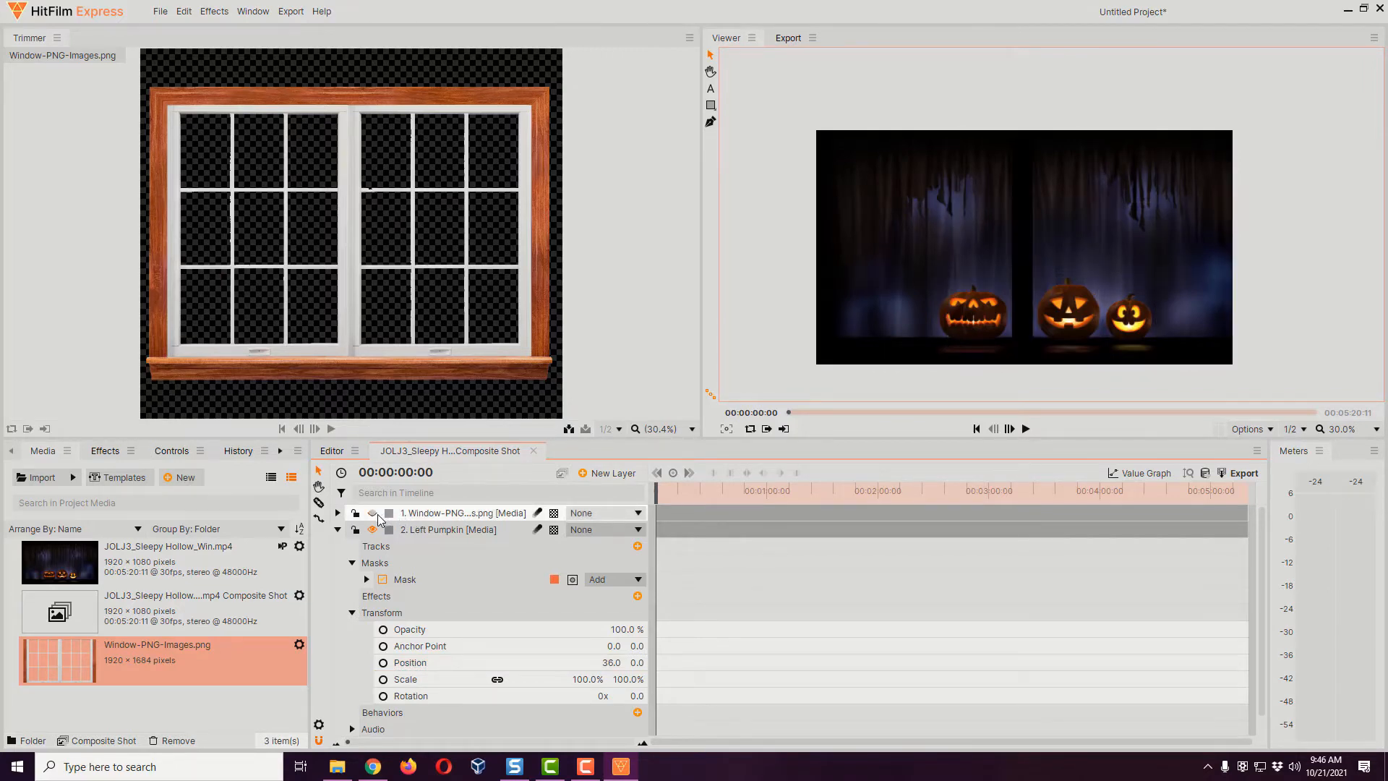
click(425, 532)
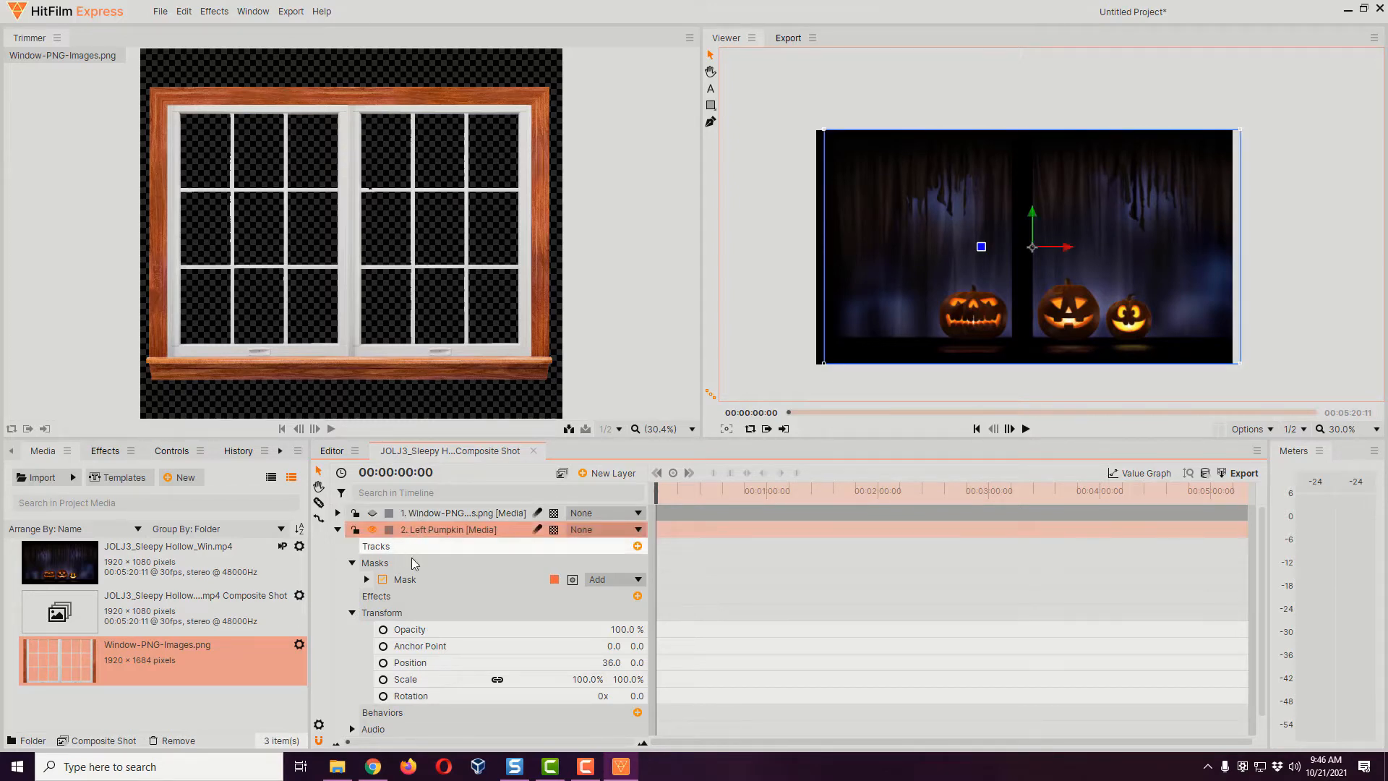
click(338, 530)
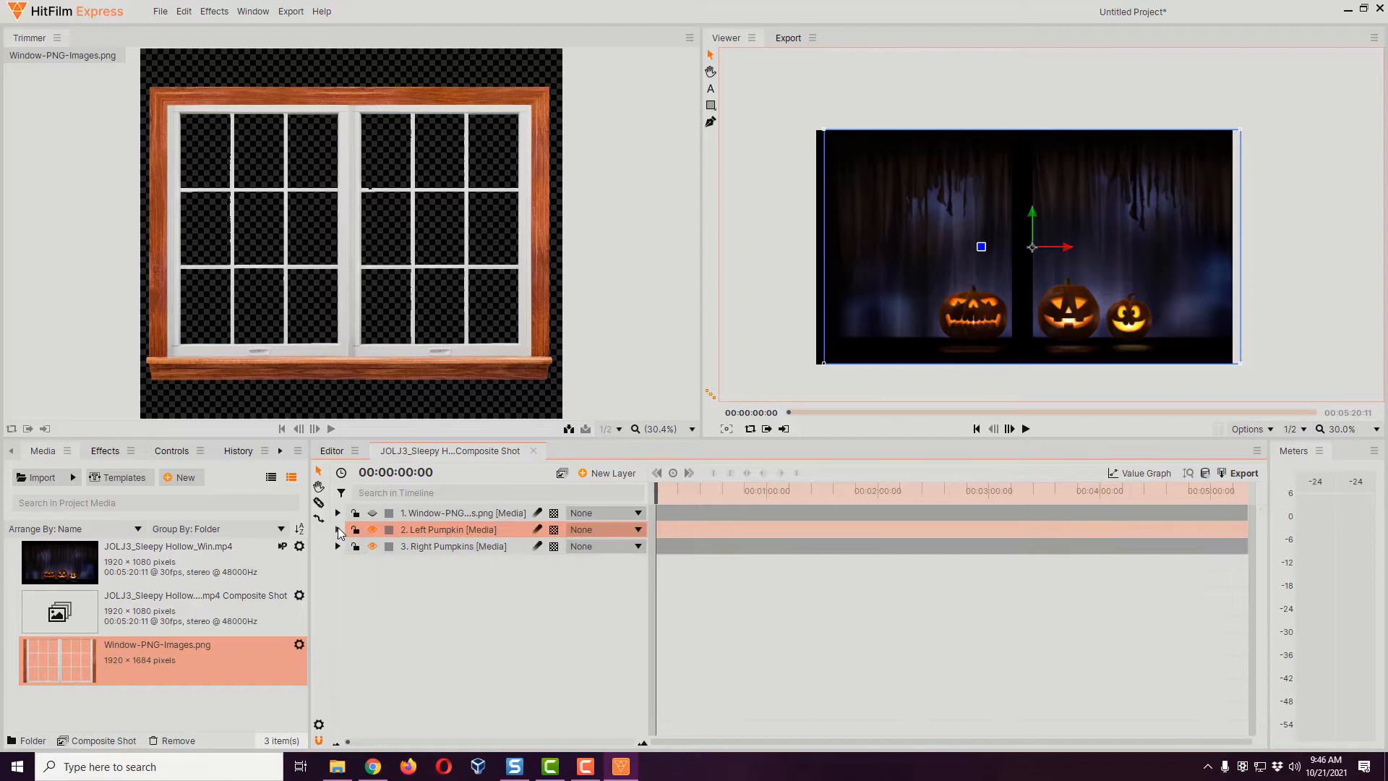
click(418, 546)
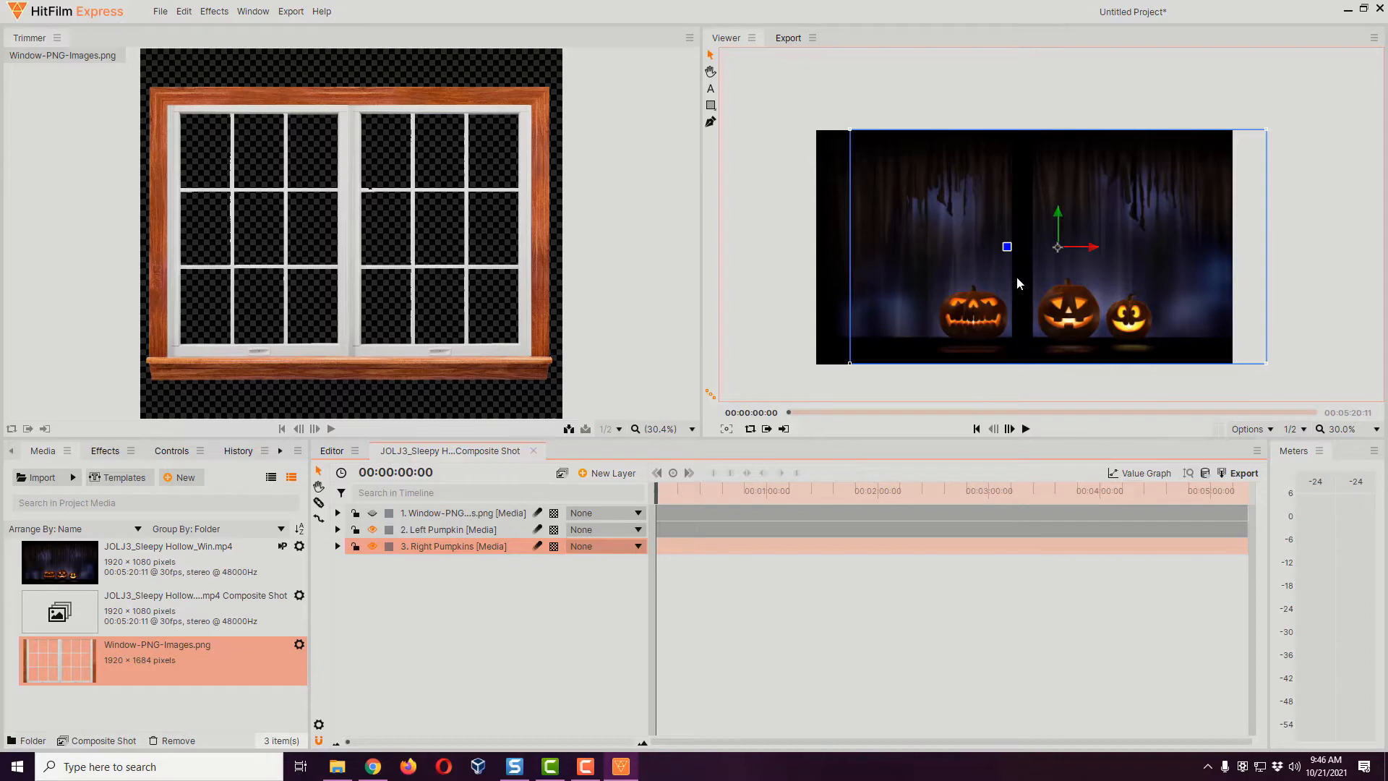
click(372, 512)
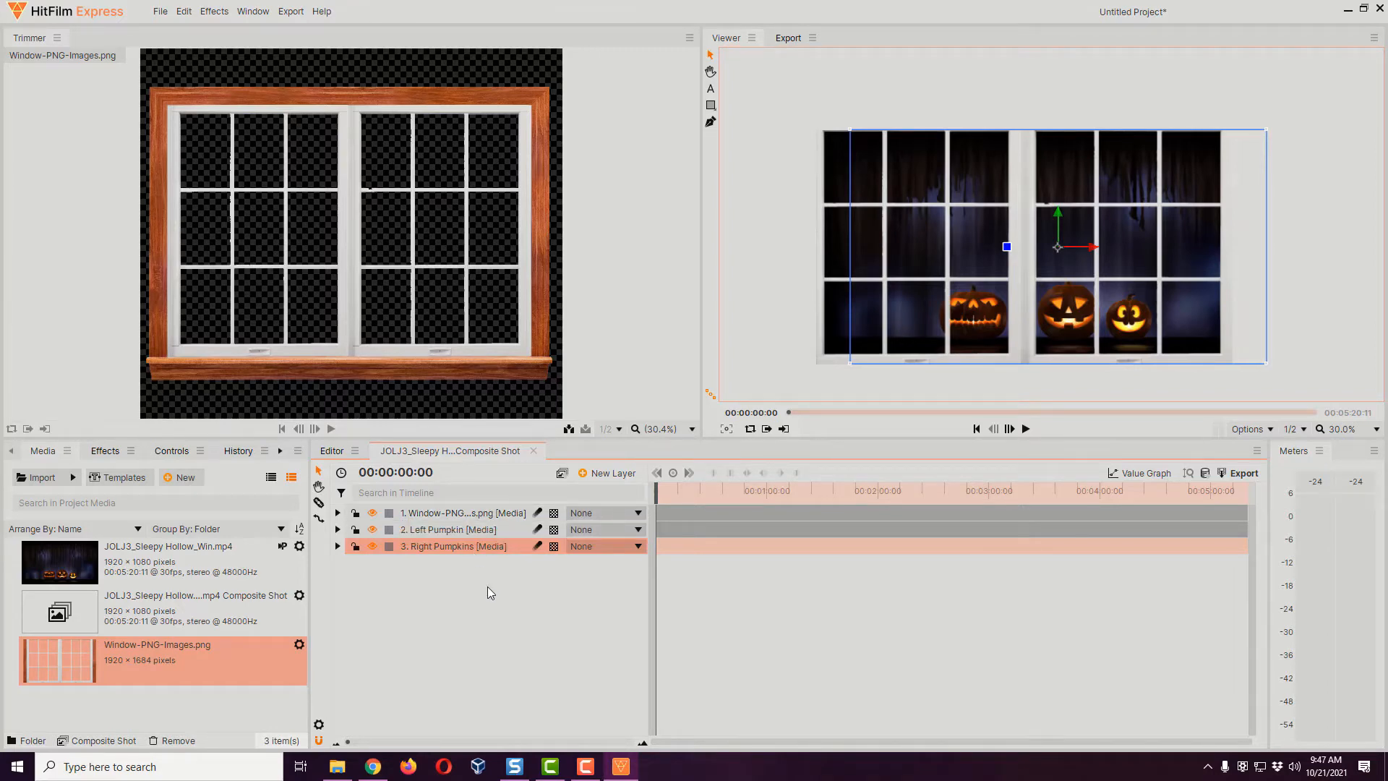
Export the main editor timeline to an MP4 file named 2 Pane Pumpkin and return to the viewer
click(331, 451)
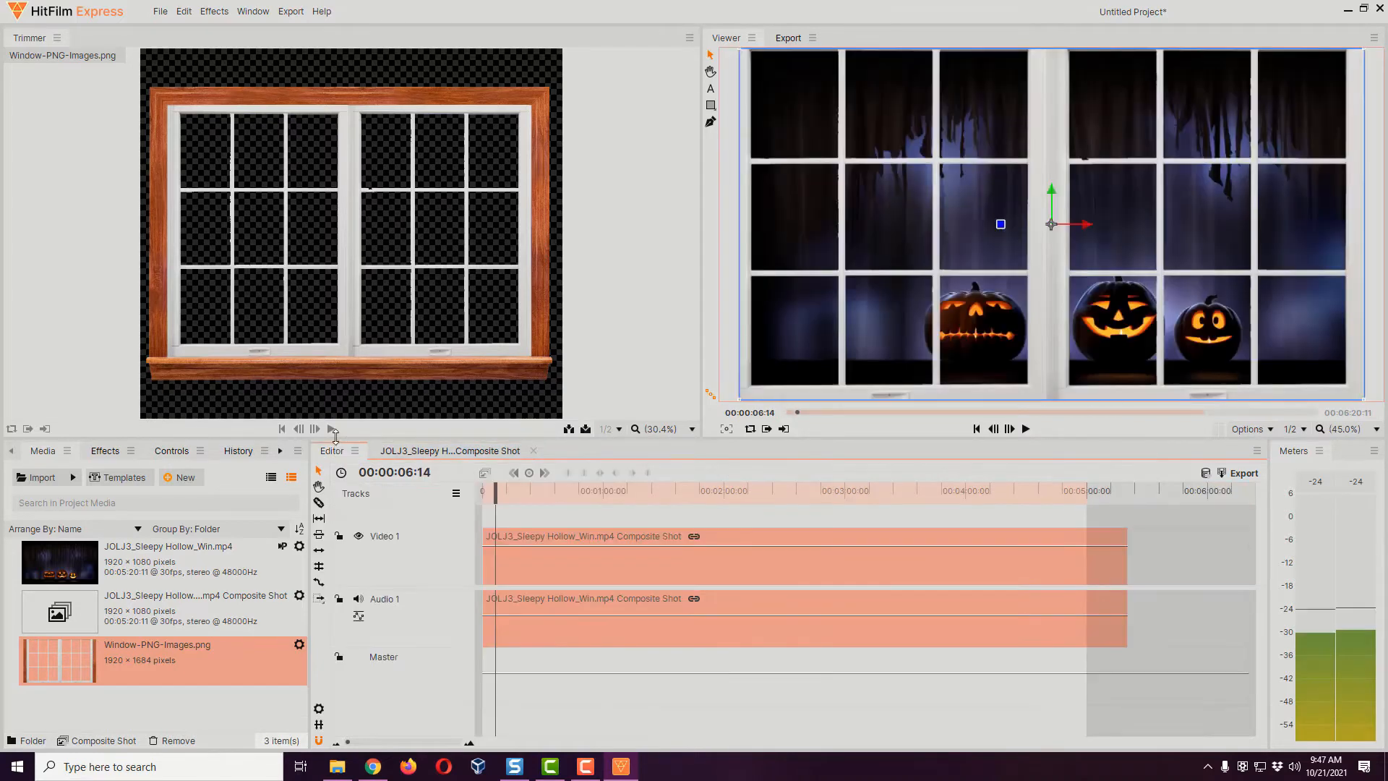
click(1241, 472)
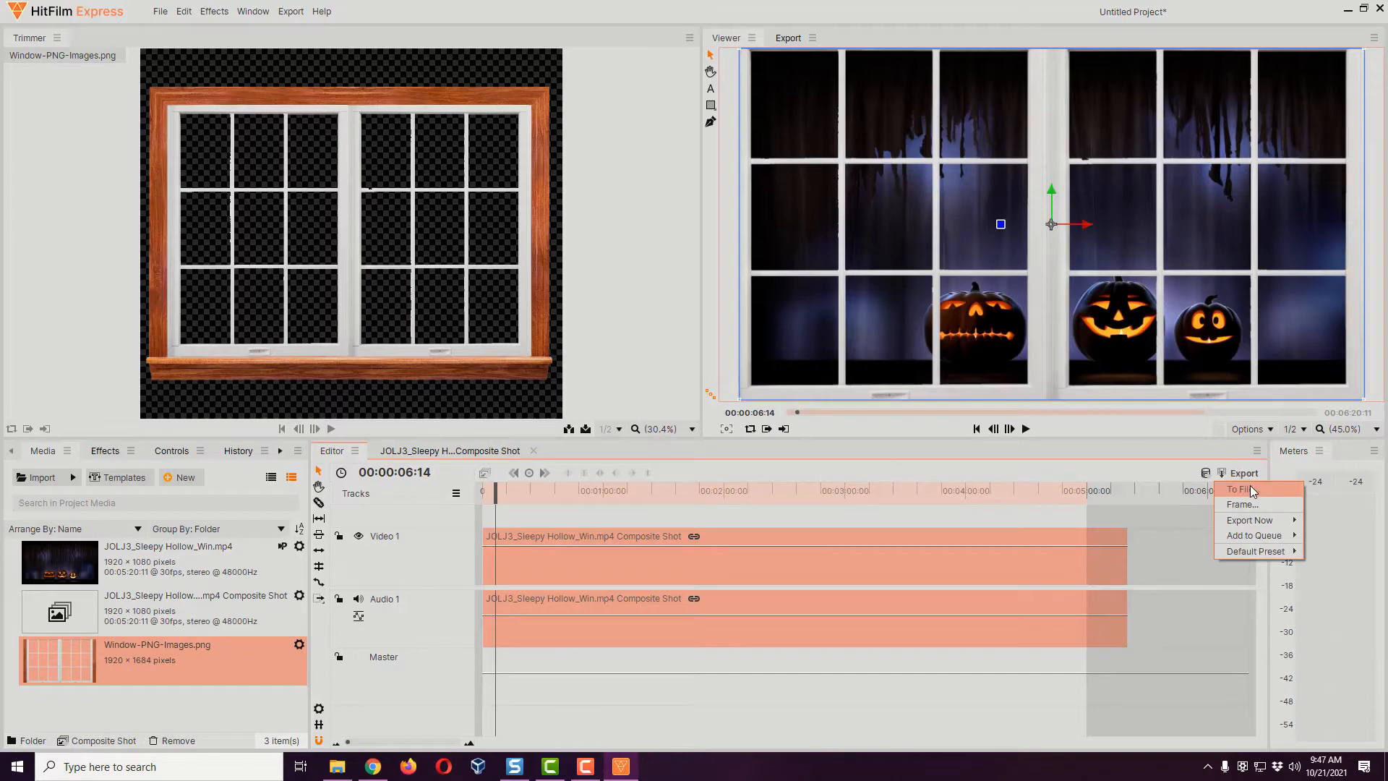
click(1254, 490)
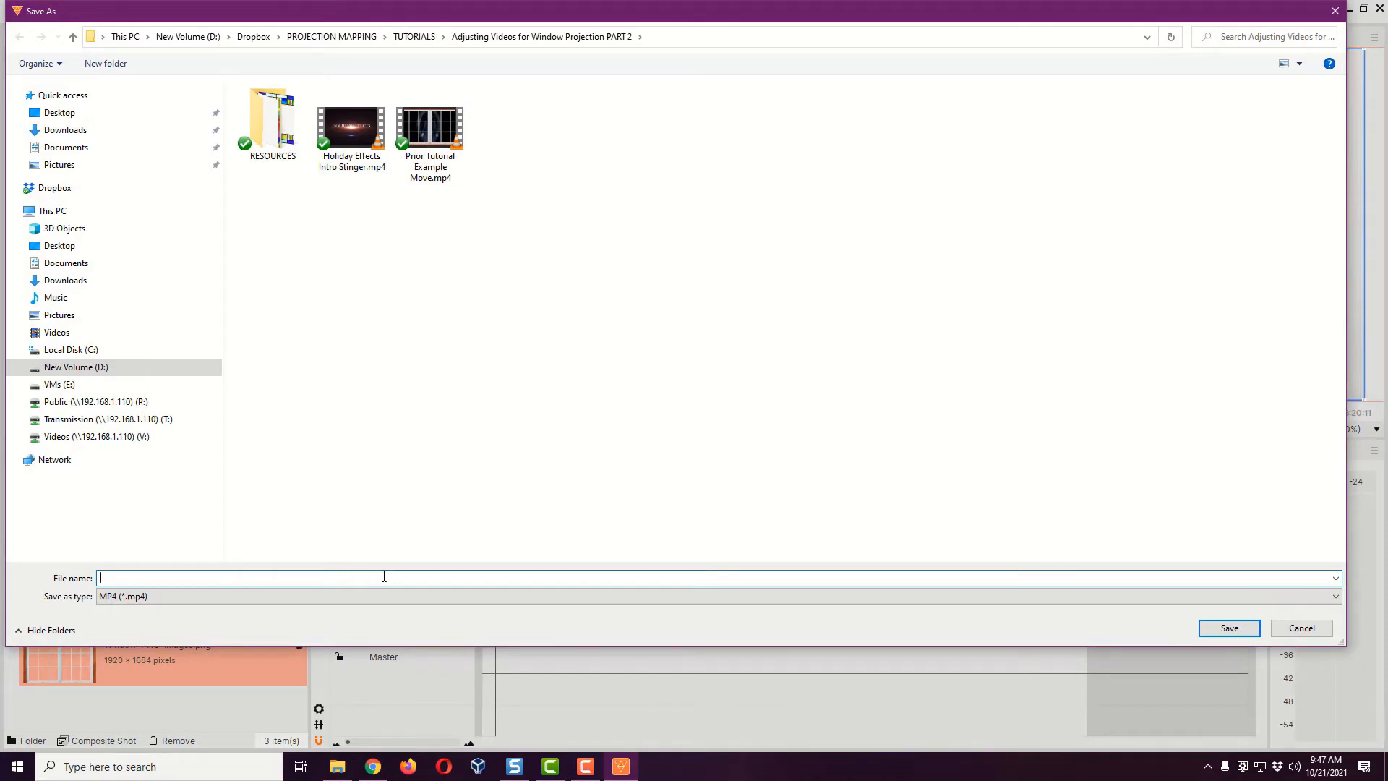
text(2 Pain Pumpkin)
key(BackSpace)
key(BackSpace)
text(ne)
key(Return)
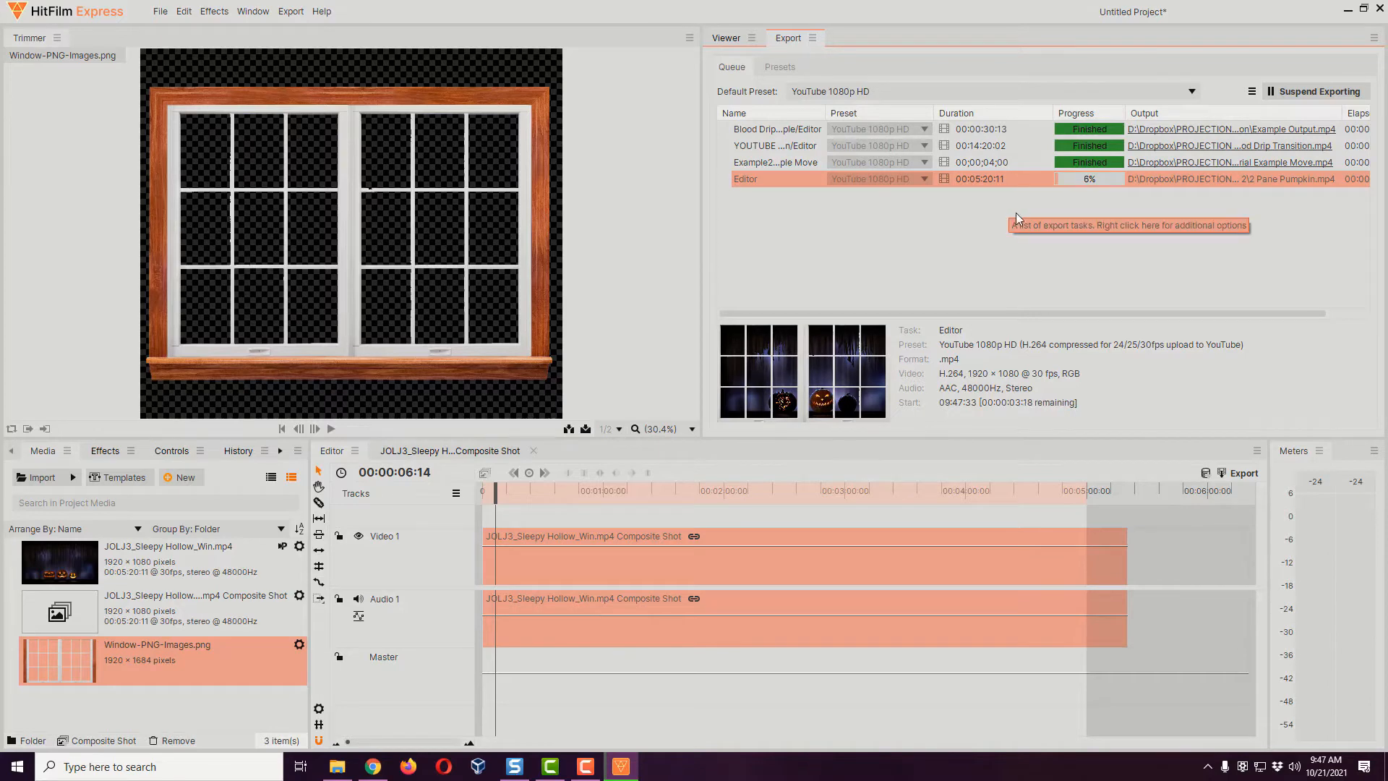
click(731, 37)
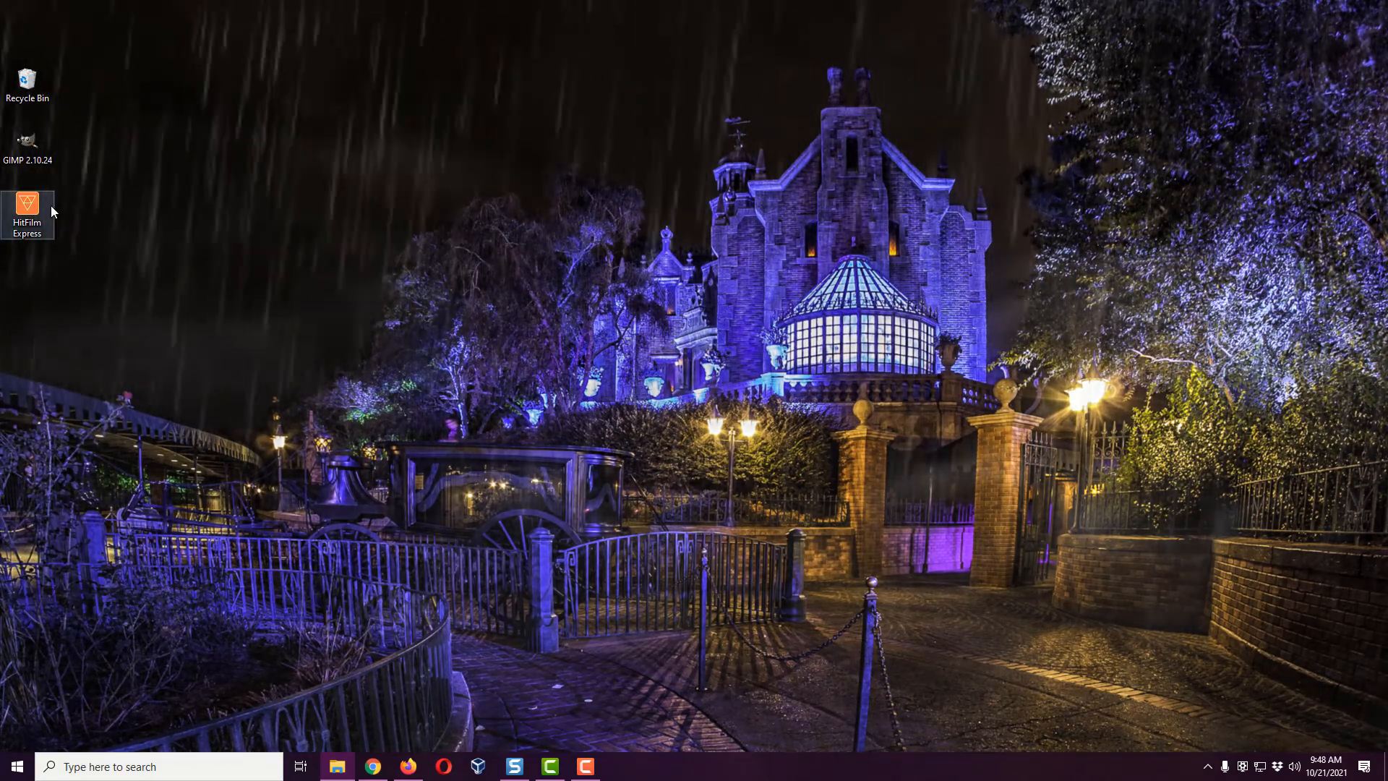
Launch HitFilm Express and create a new project with the 1080p Full HD @ 30 fps template
double_click(45, 208)
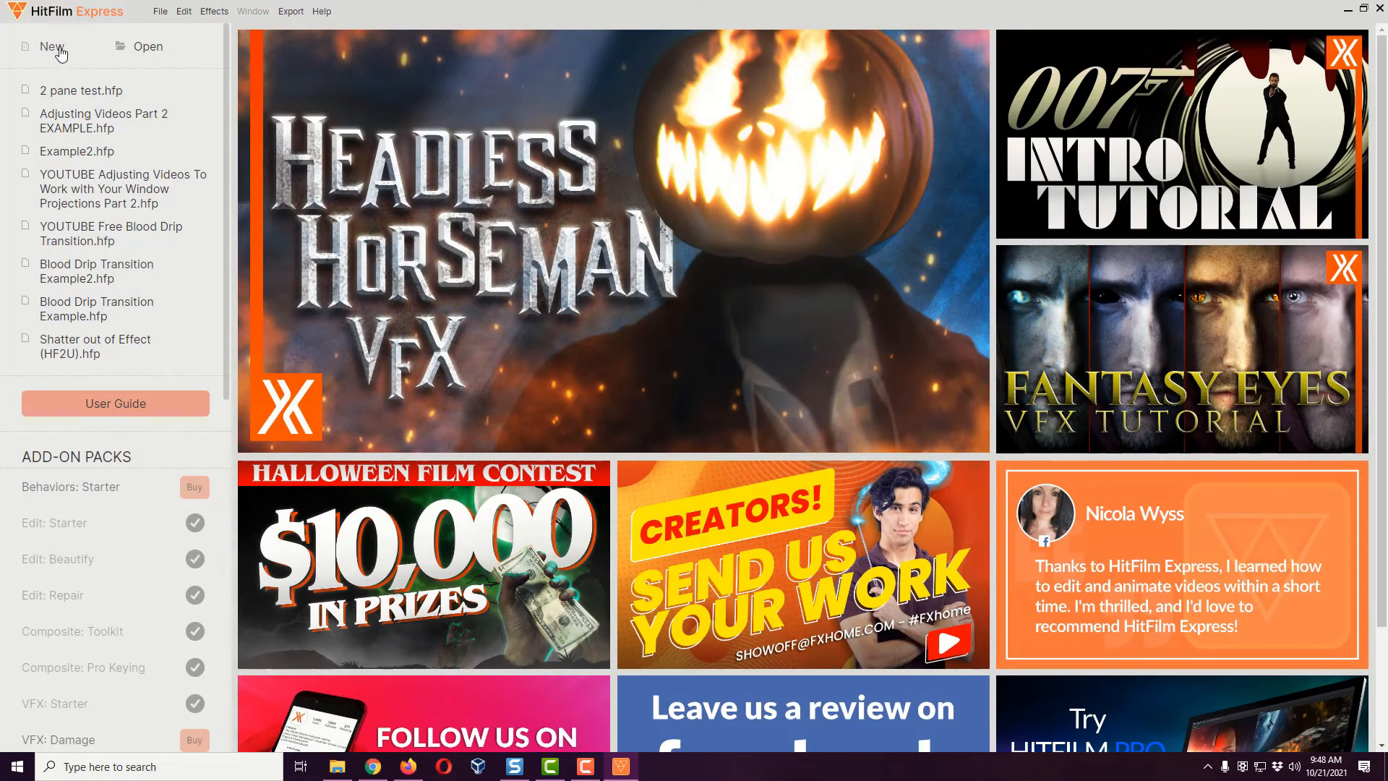
click(60, 54)
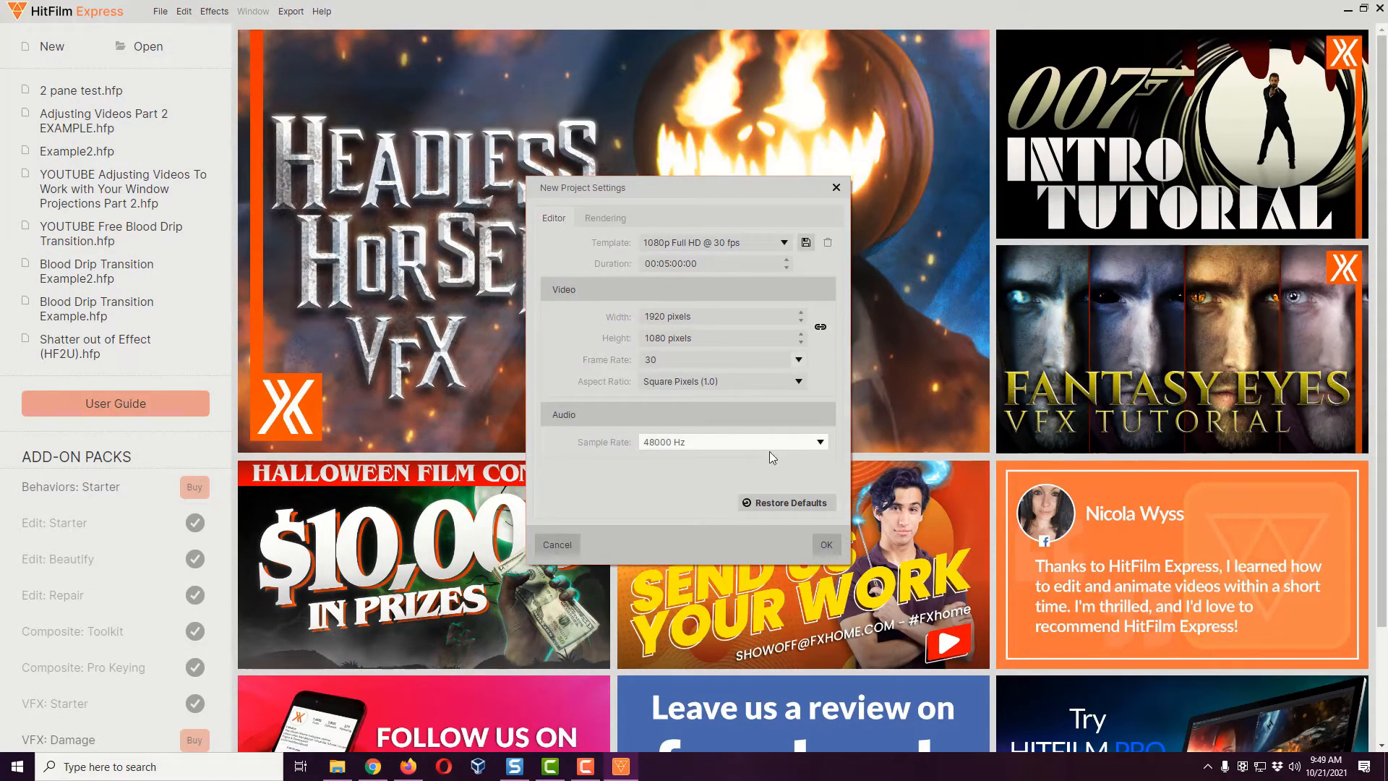
click(827, 546)
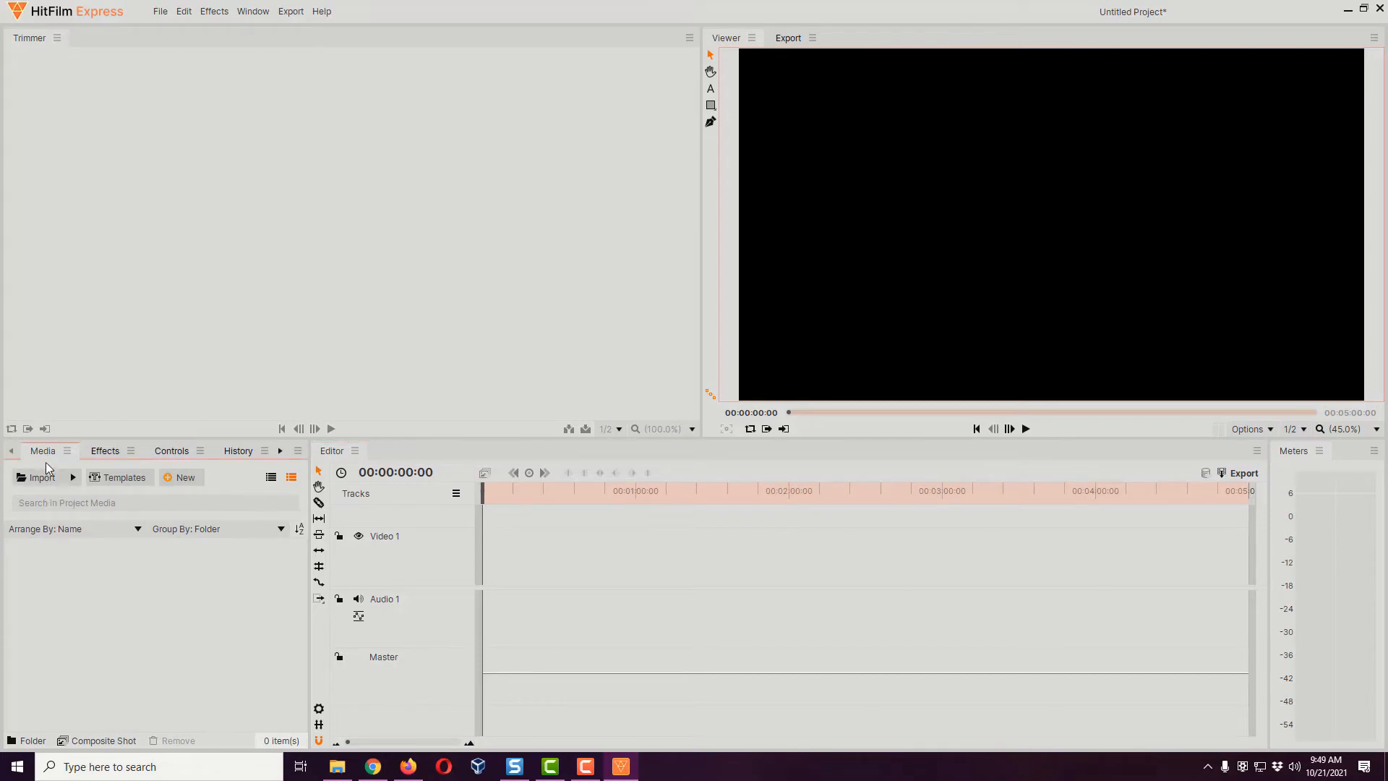
Import the six resource files from 3 window pane.png through stainglass 2.png, including JOLJ3_Sleepy Hollow_Win.mp4, leaving out Window-PNG-Images.png
click(55, 487)
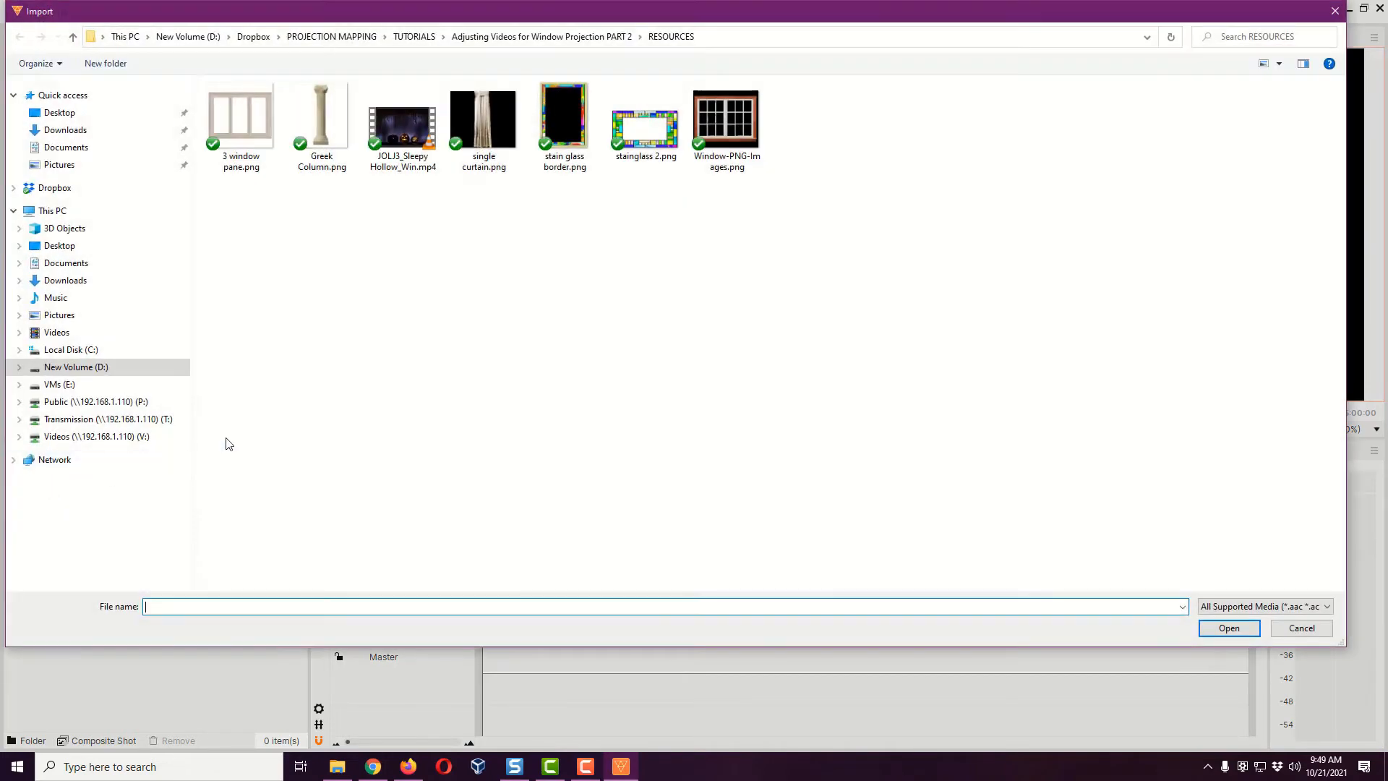
click(409, 140)
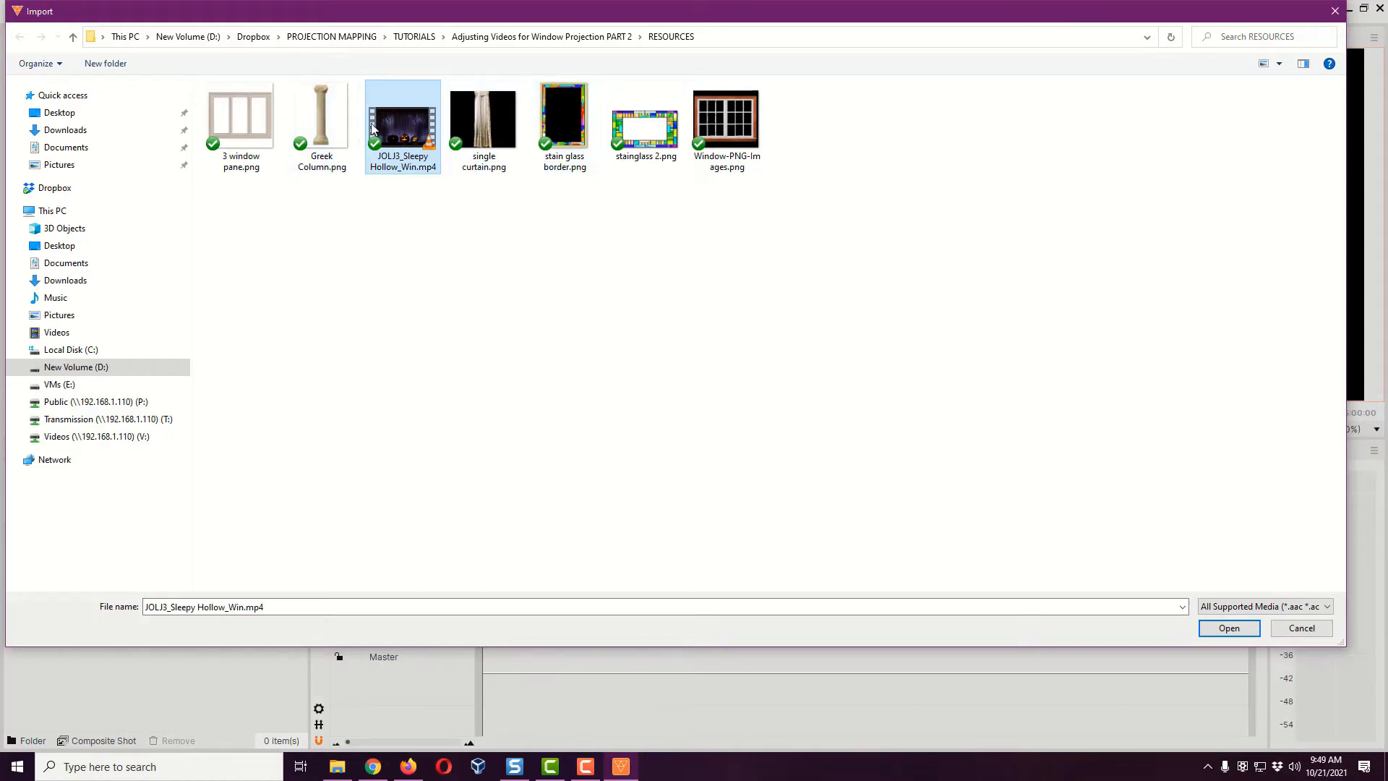
click(251, 128)
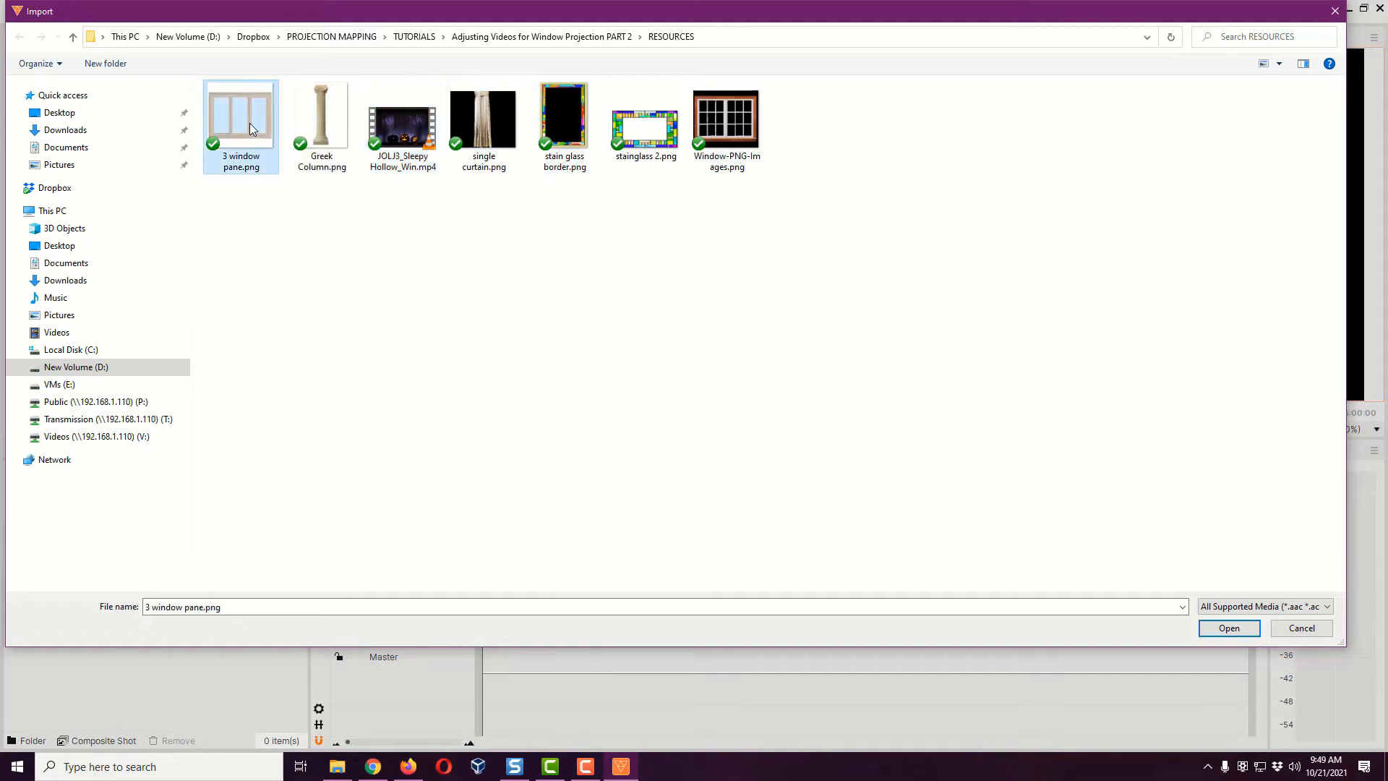
shift+click(623, 154)
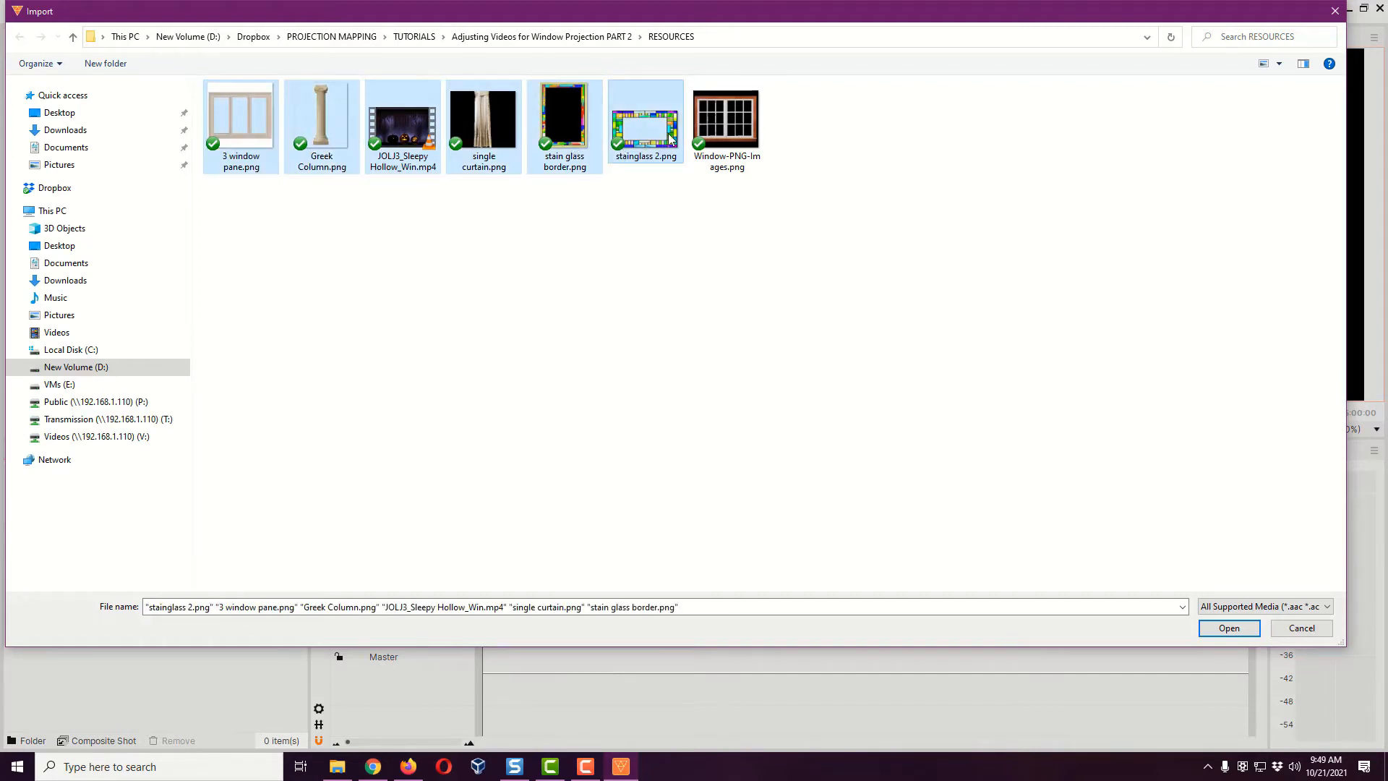
click(1229, 628)
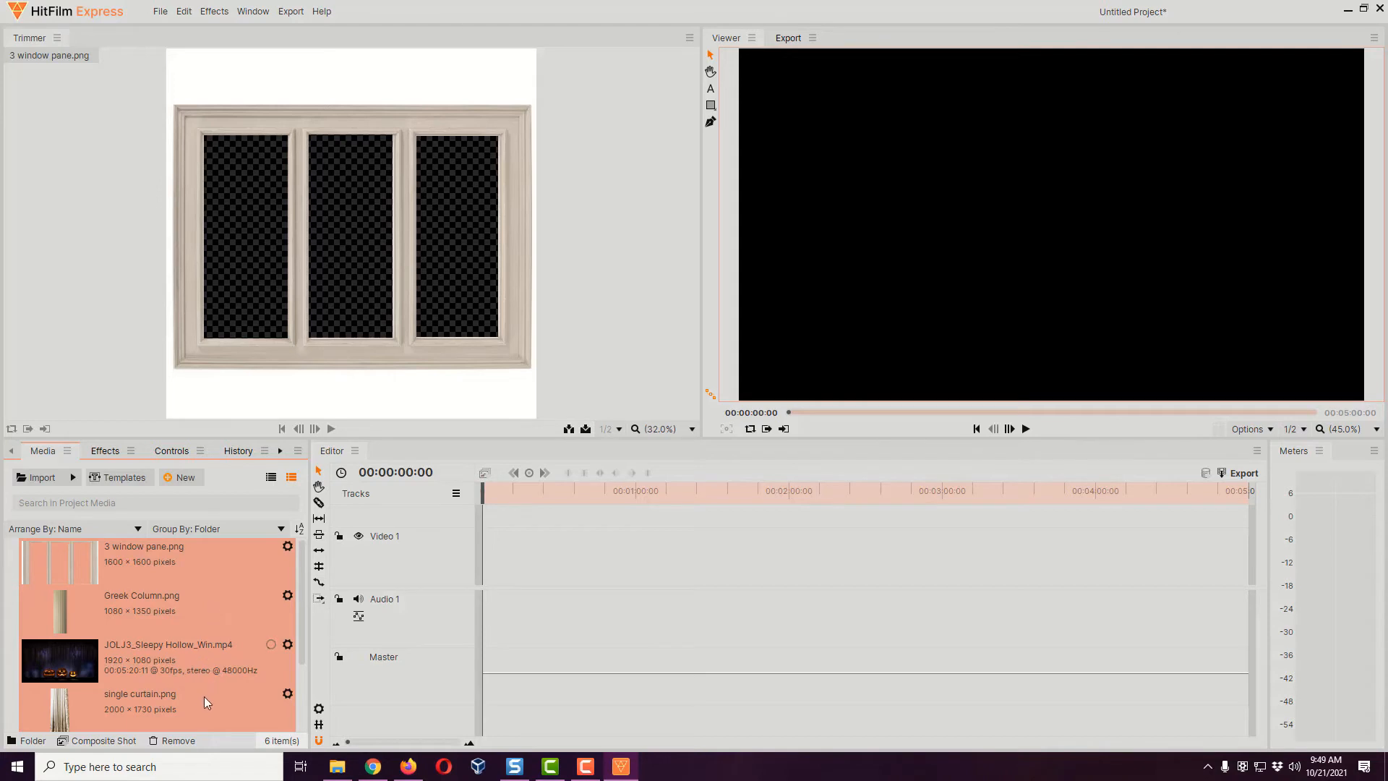
Place JOLJ3_Sleepy Hollow_Win.mp4 on the editor timeline's Video 1 track, starting at 00:00:00:00
click(193, 658)
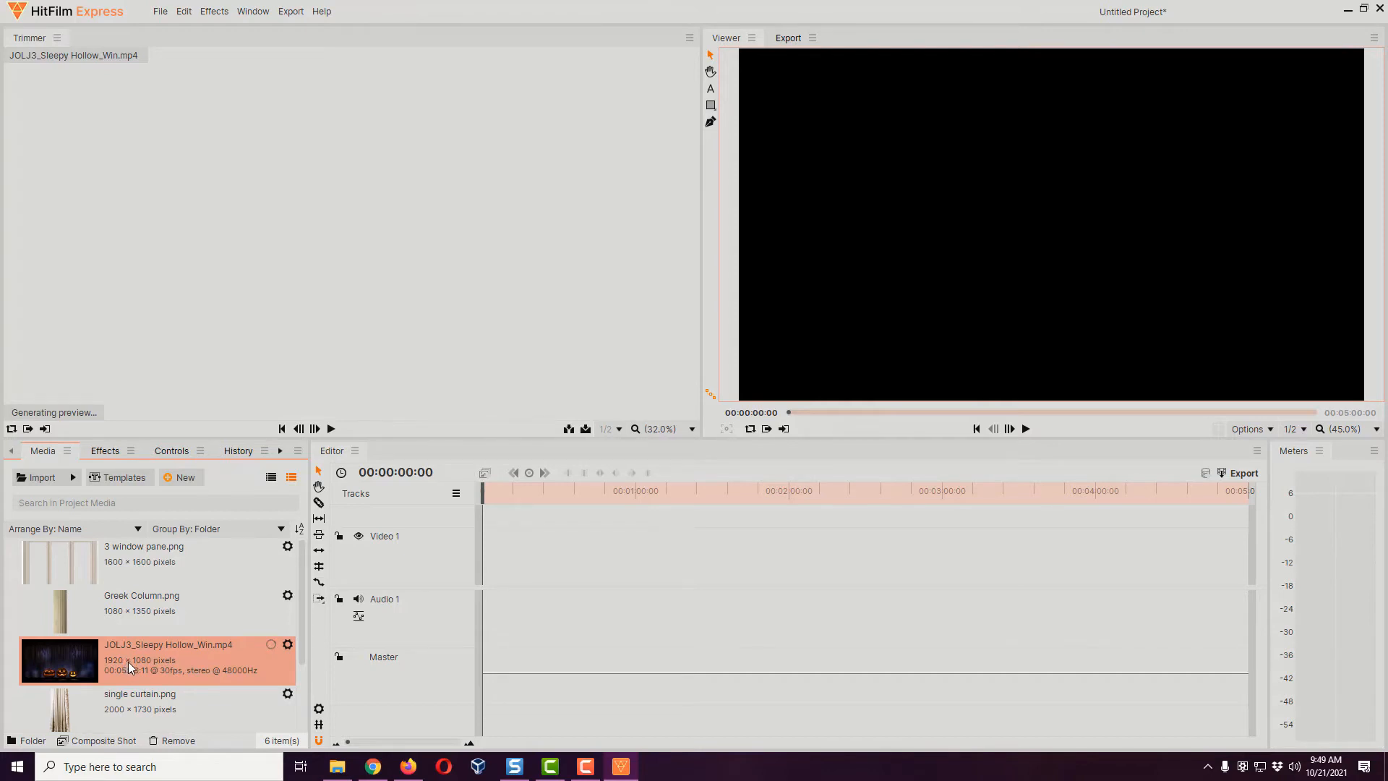
drag(128, 662, 480, 553)
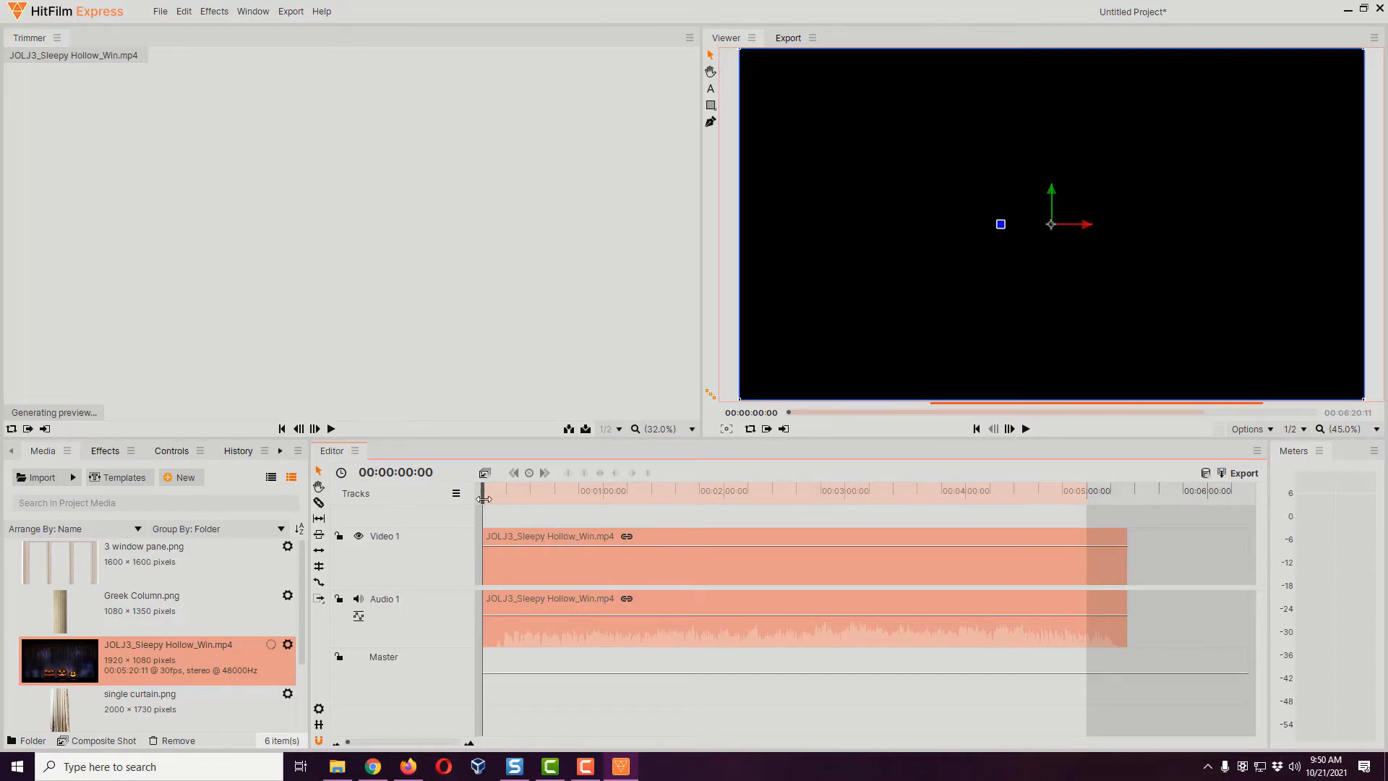
mouse_move(485, 499)
mouse_down()
mouse_move(520, 498)
mouse_move(483, 498)
mouse_up()
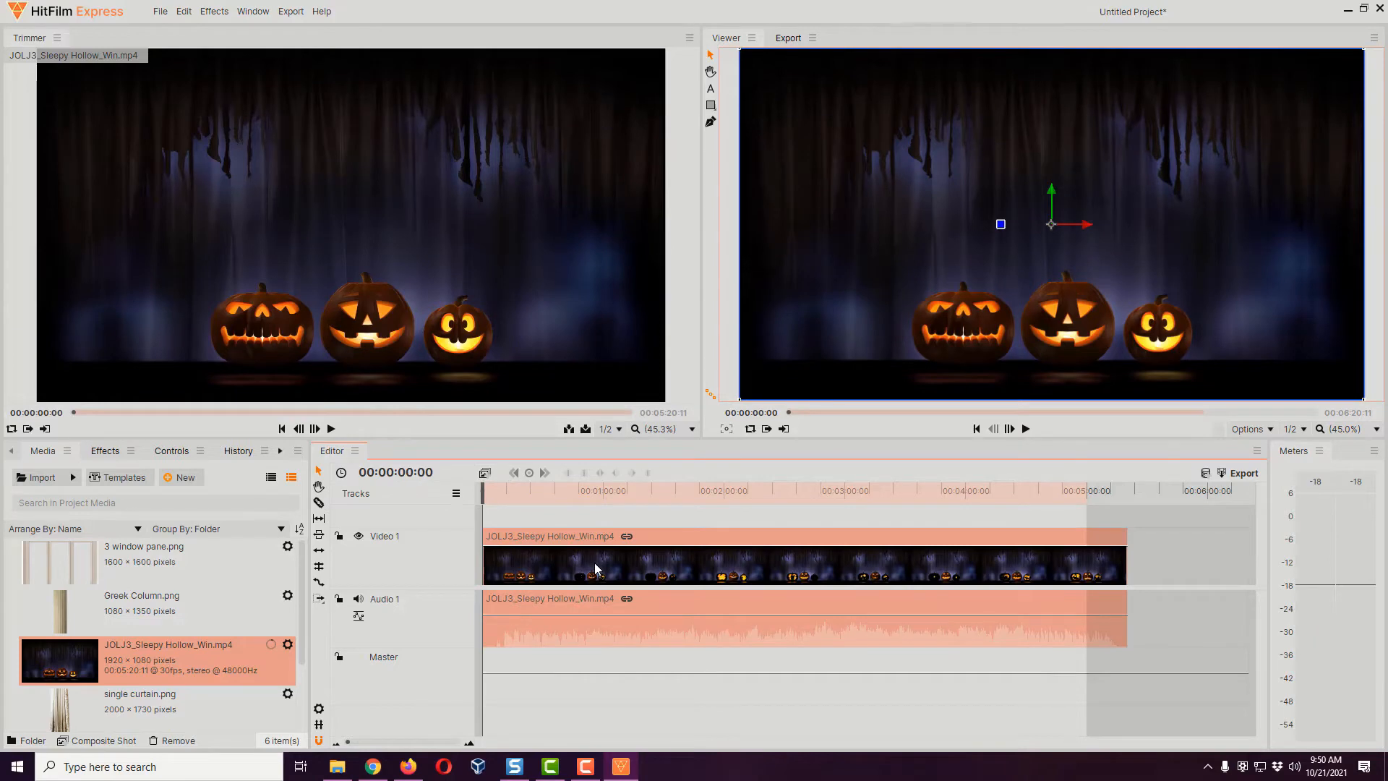
Make a composite shot from the pumpkin clip, taking properties from the selected clip and leaving masks, effects and transforms in the editor
right_click(668, 564)
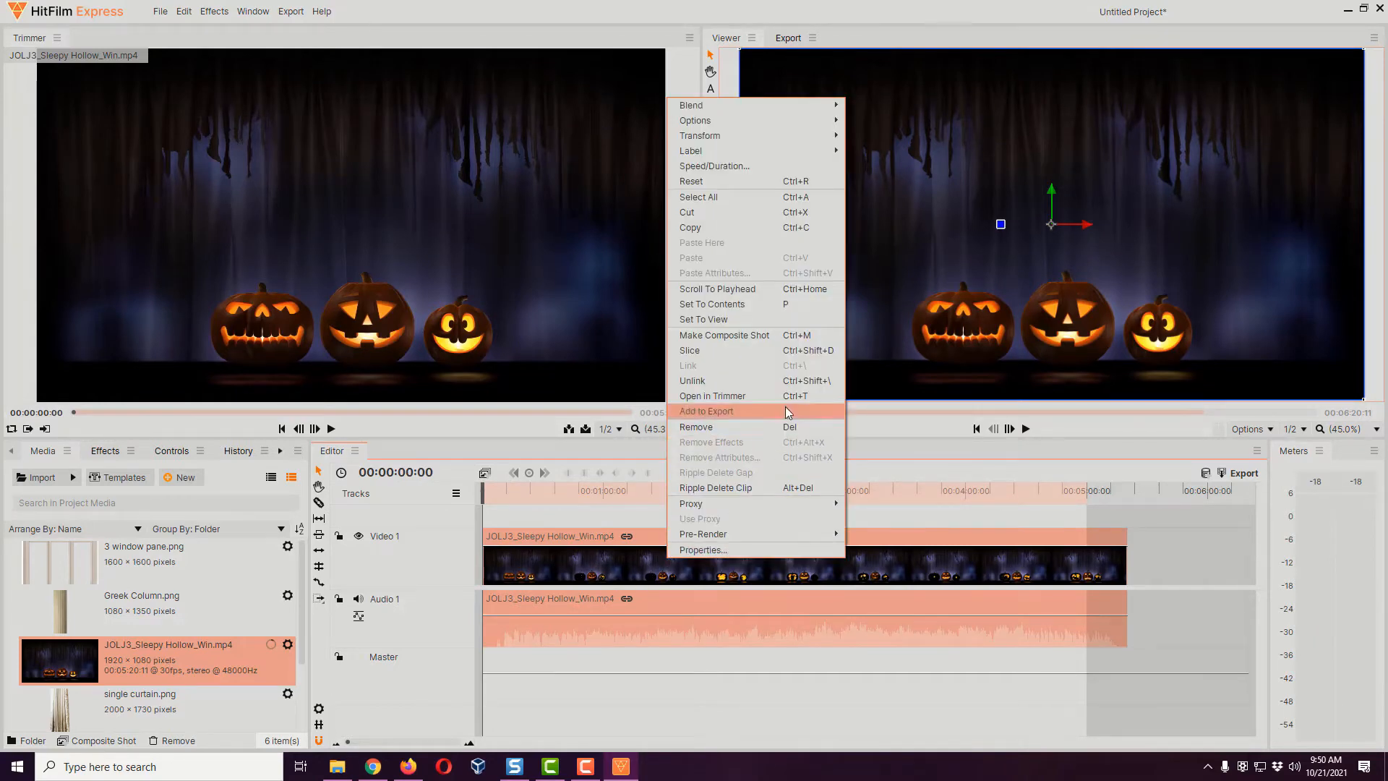
click(770, 337)
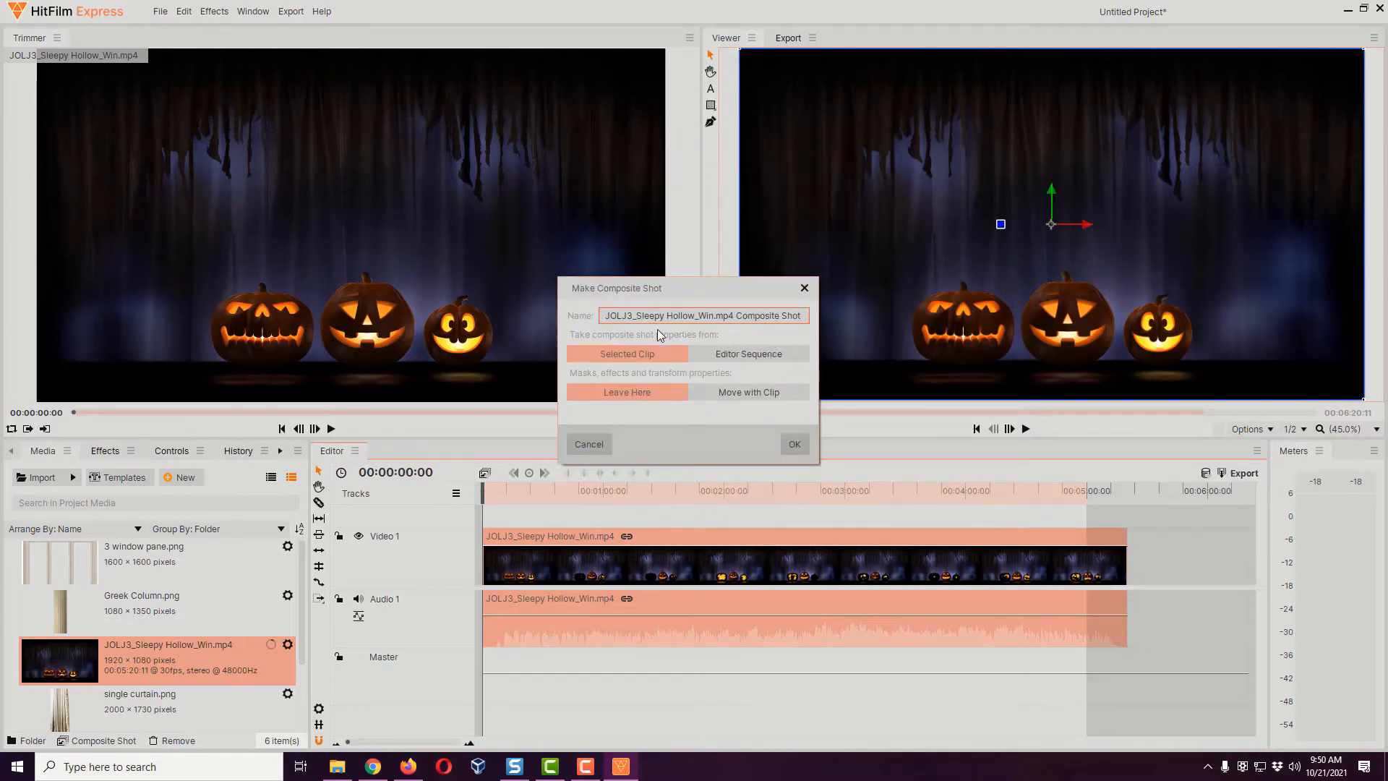
click(793, 445)
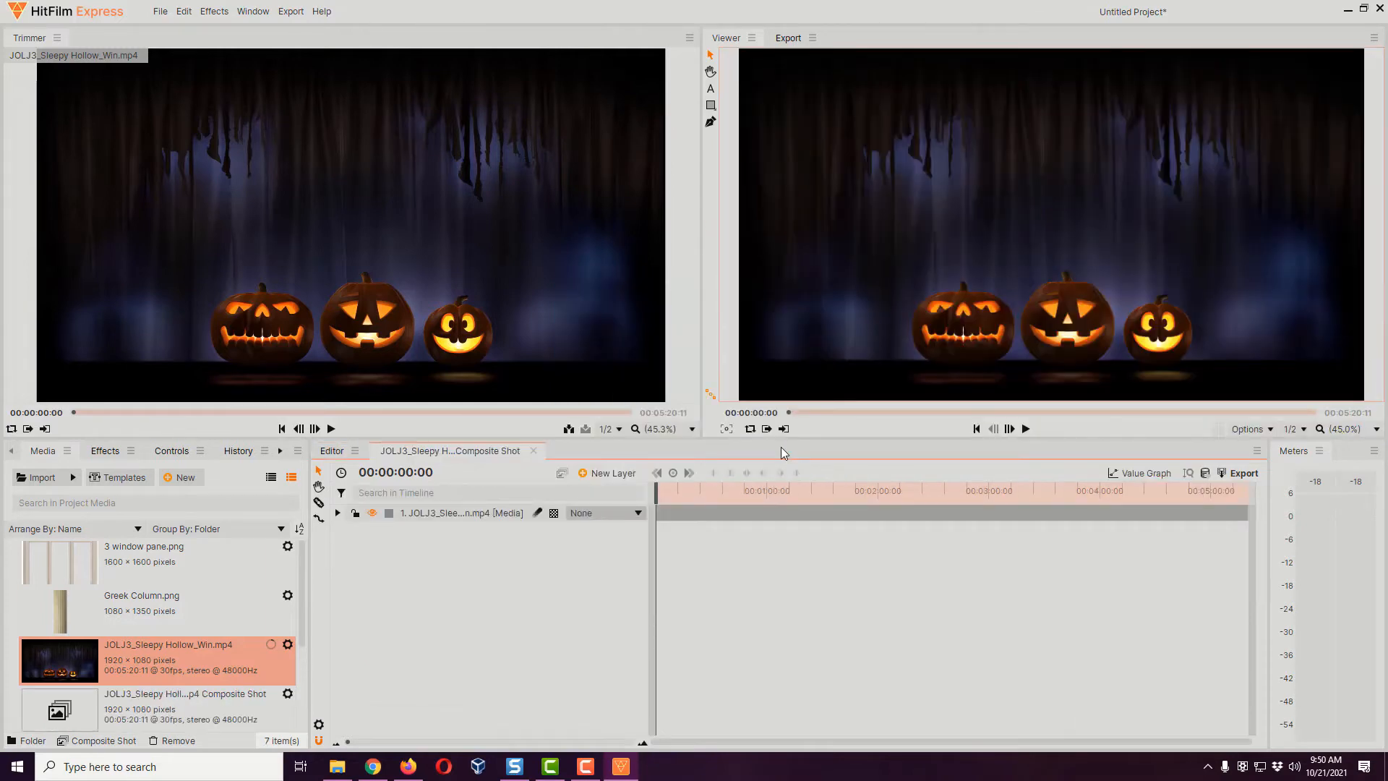
Add 3 window pane.png to the composite shot as a layer above the pumpkin video
click(476, 515)
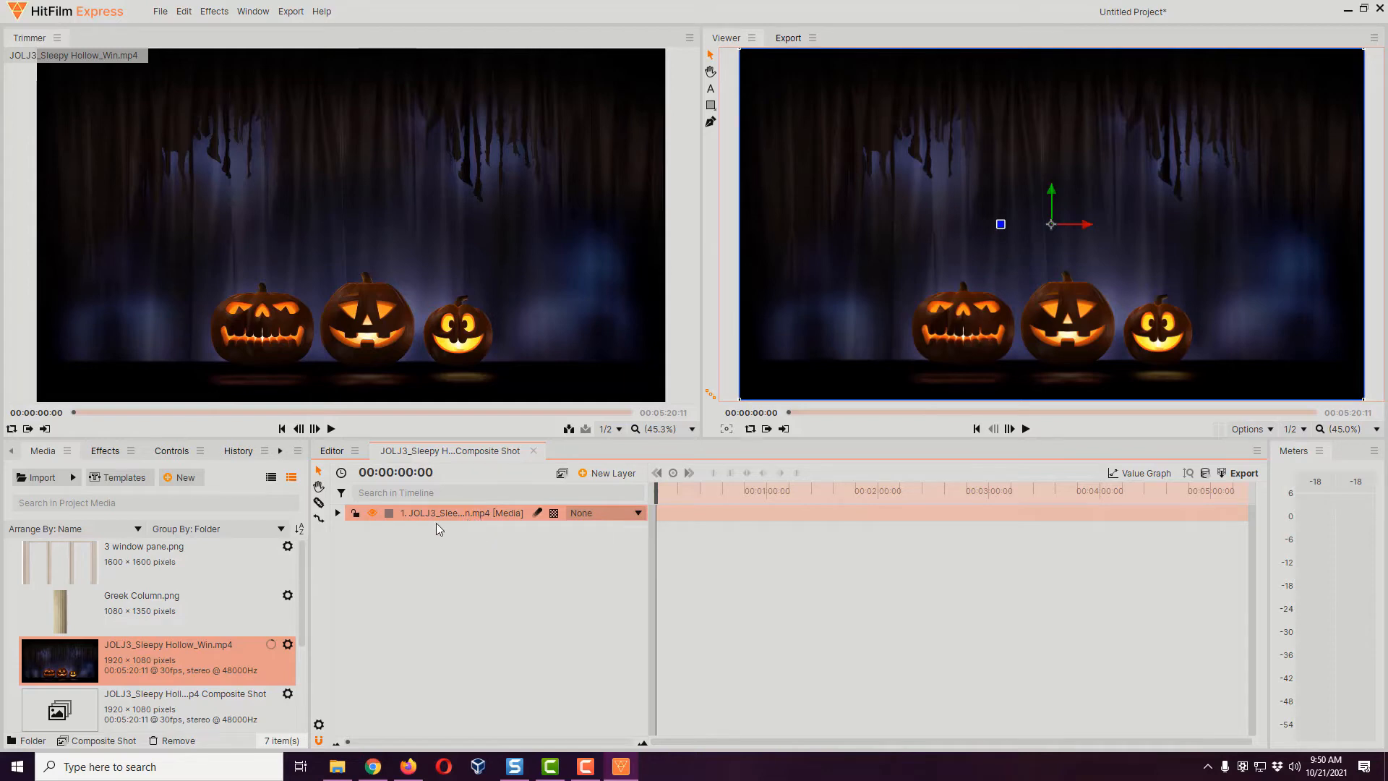
click(162, 575)
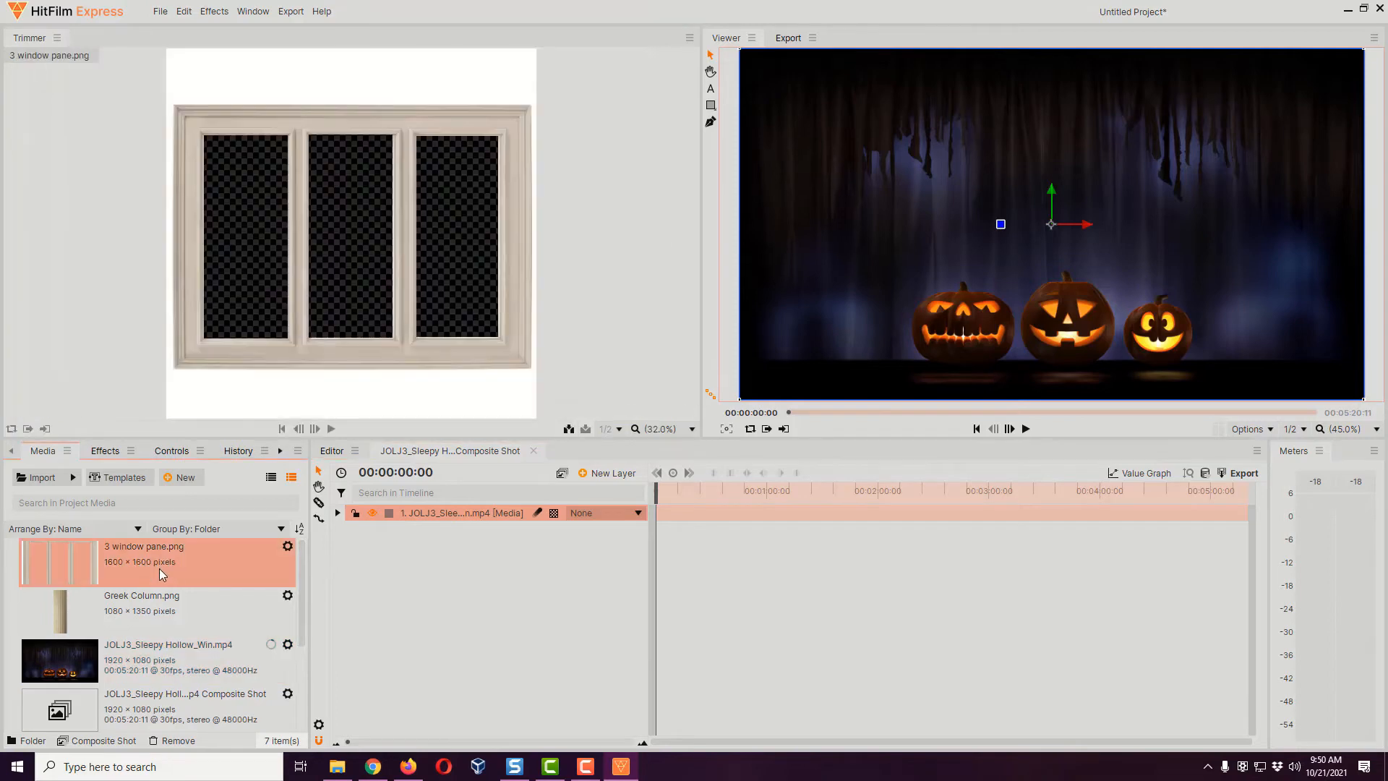
drag(155, 569, 370, 507)
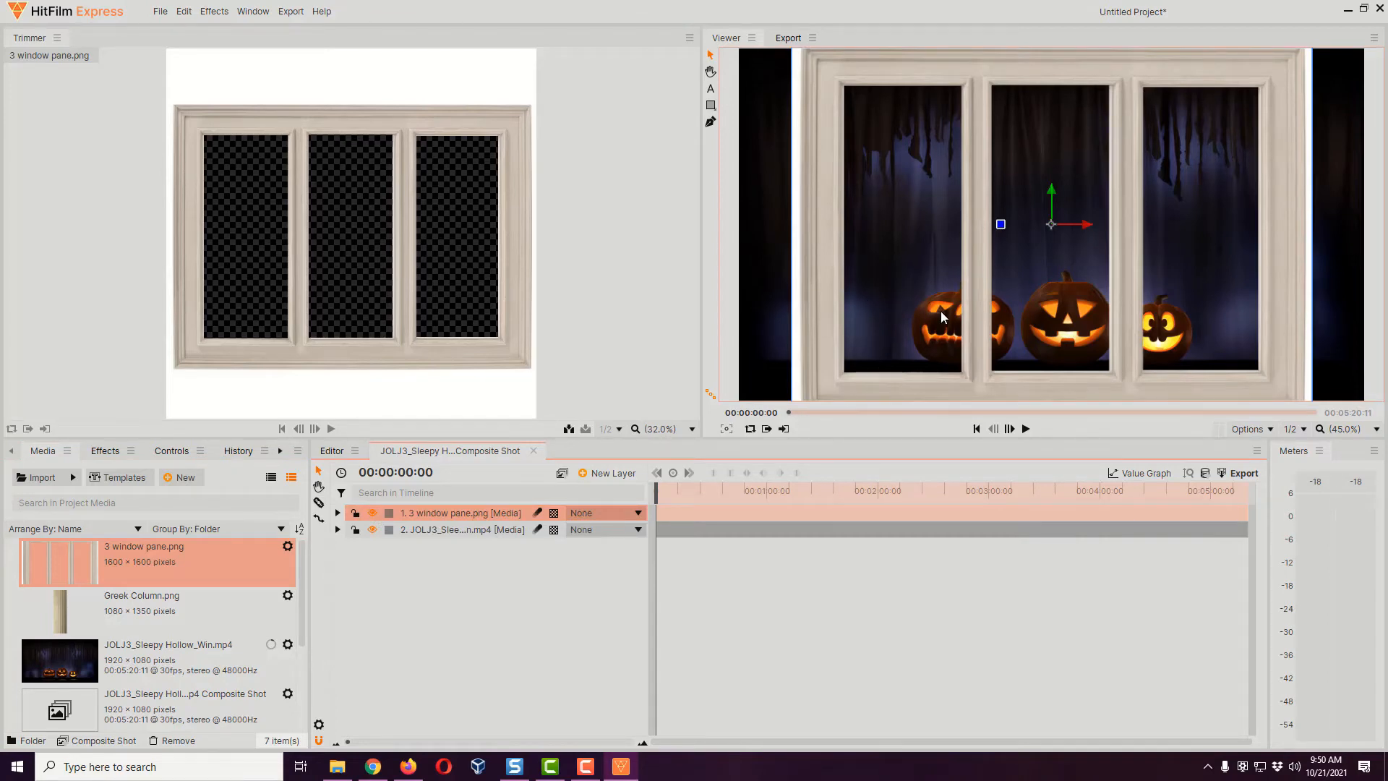
Enlarge the three-pane window layer until its frame fills the video area, and fit the preview to the viewer
scroll(939, 298, down, 3)
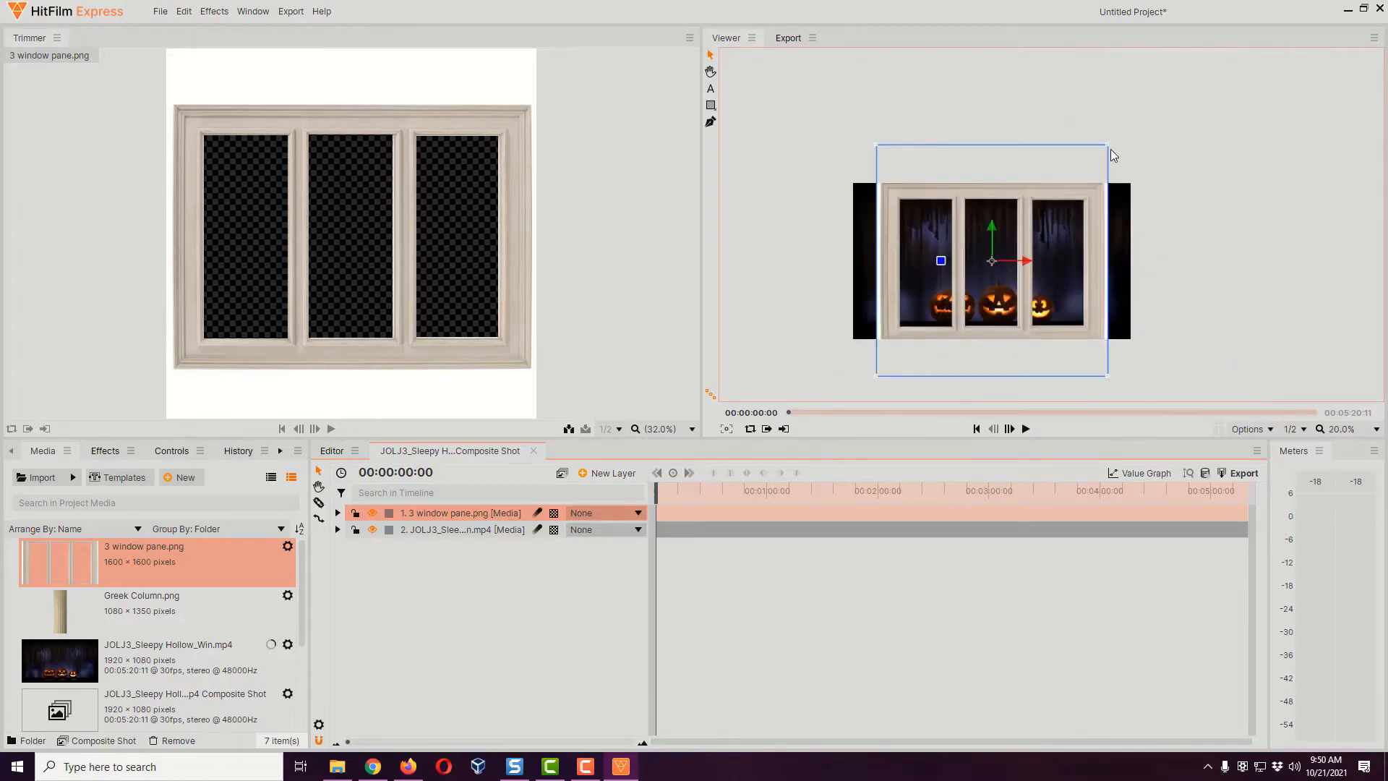
drag(1106, 145, 1156, 138)
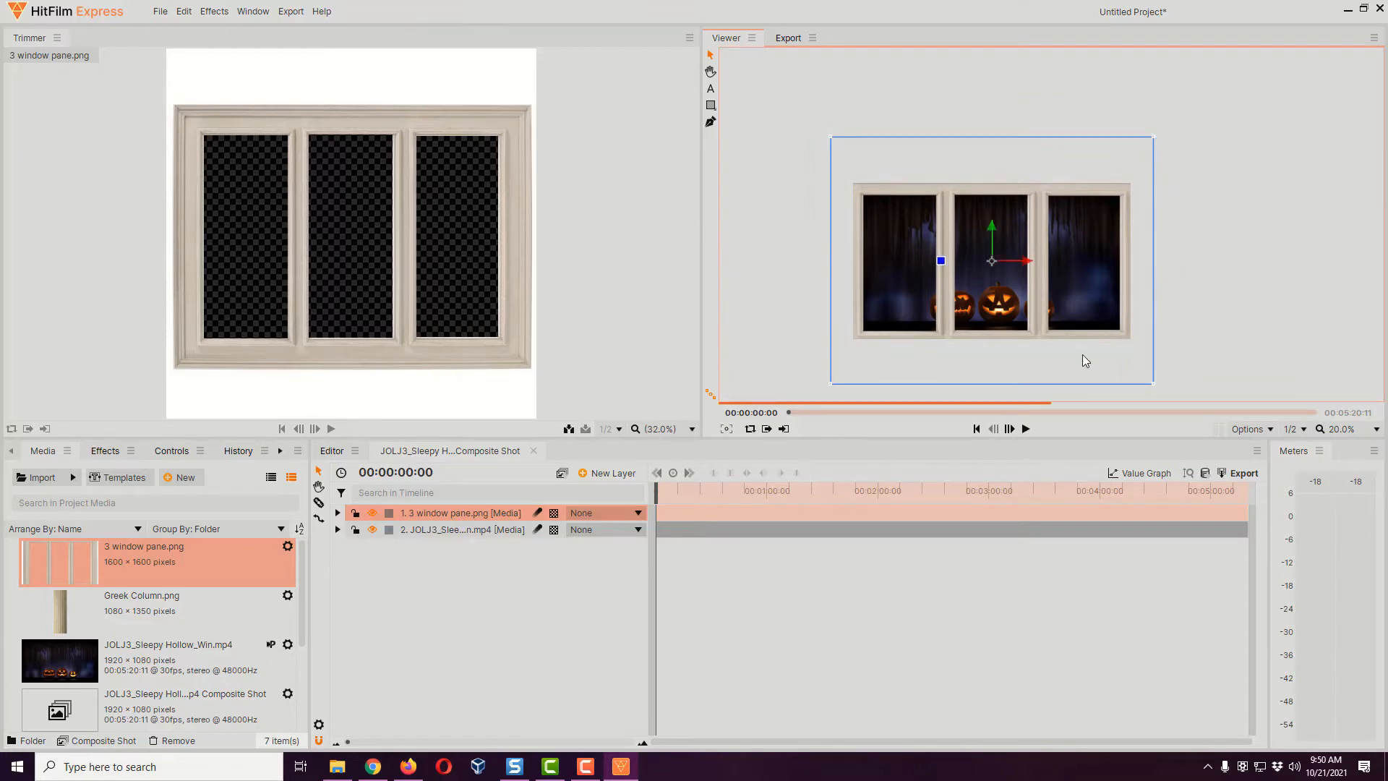
click(1377, 430)
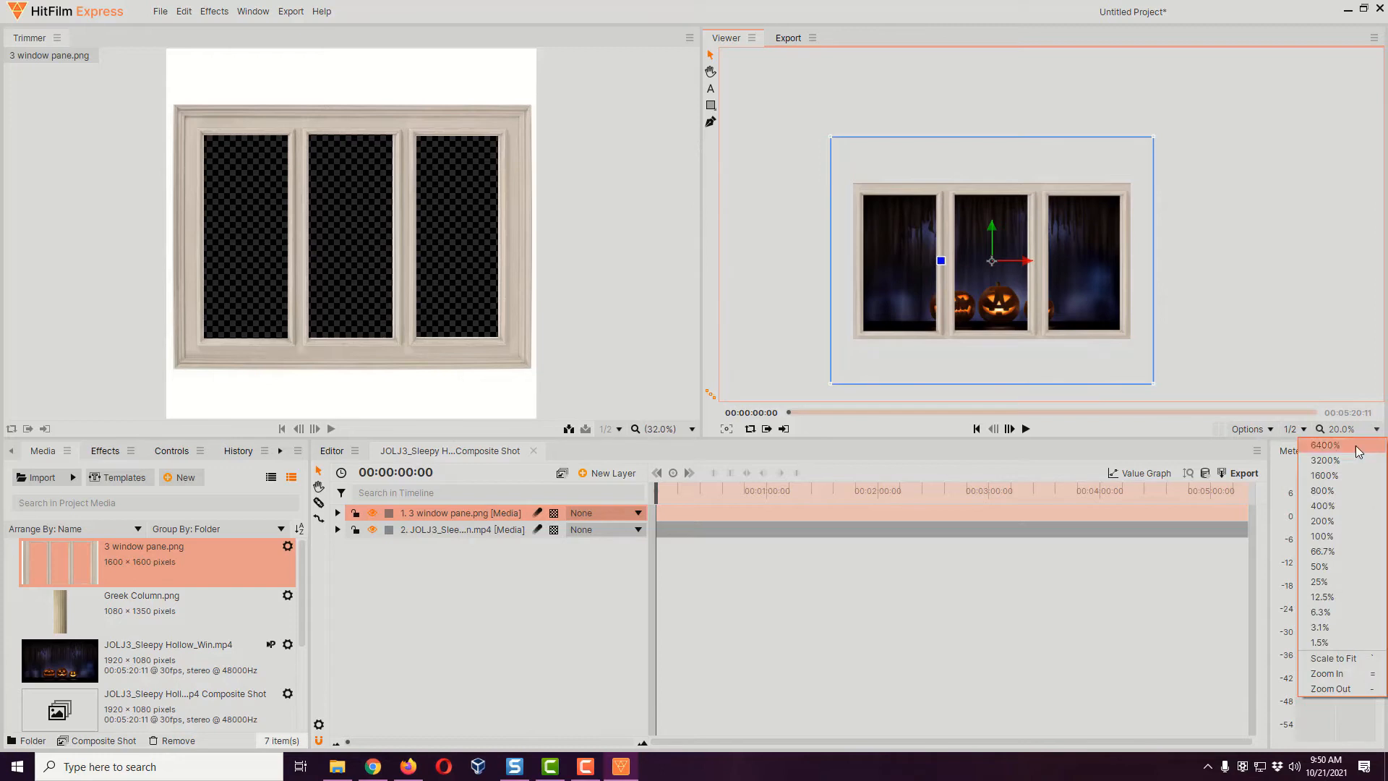
click(1353, 658)
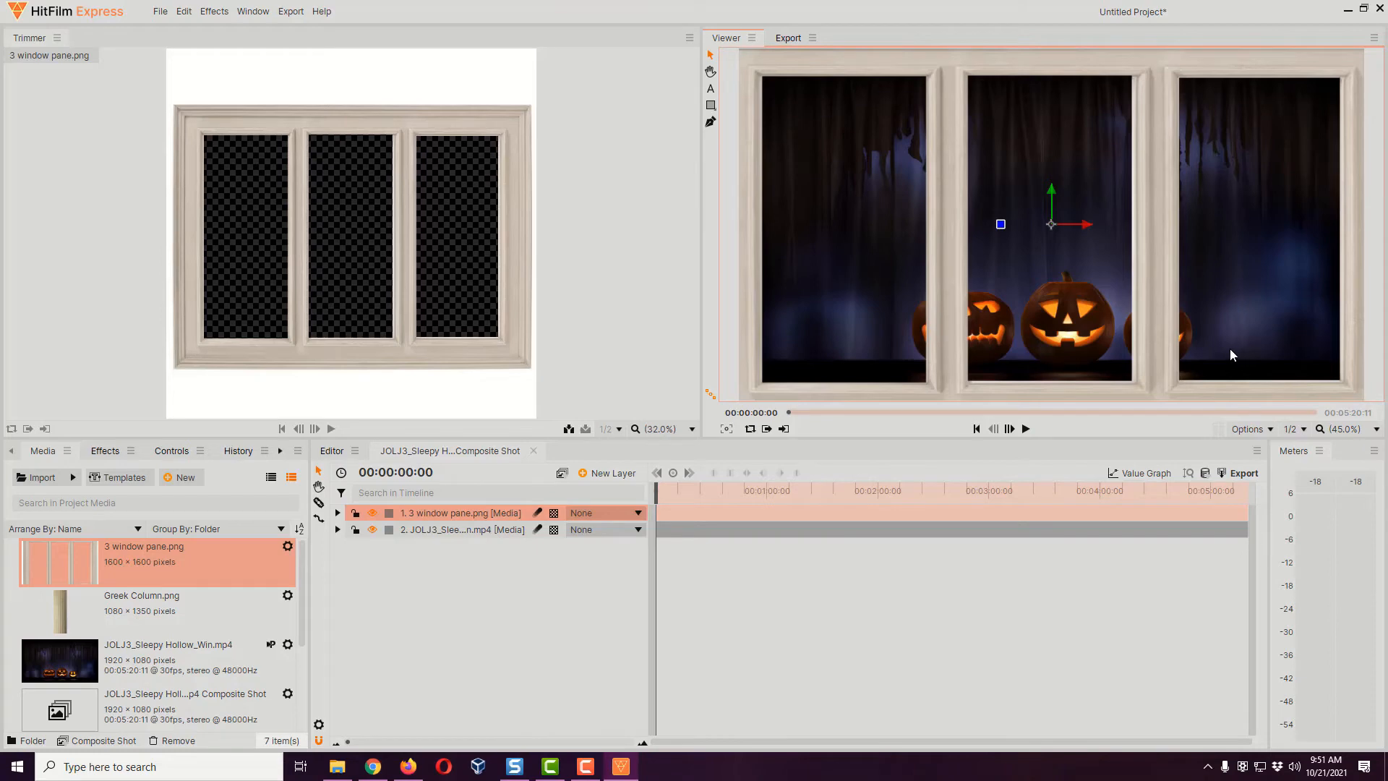
Duplicate the JOLJ3_Sleepy Hollow_Win.mp4 layer twice, making three pumpkin video layers below the window frame layer
click(452, 531)
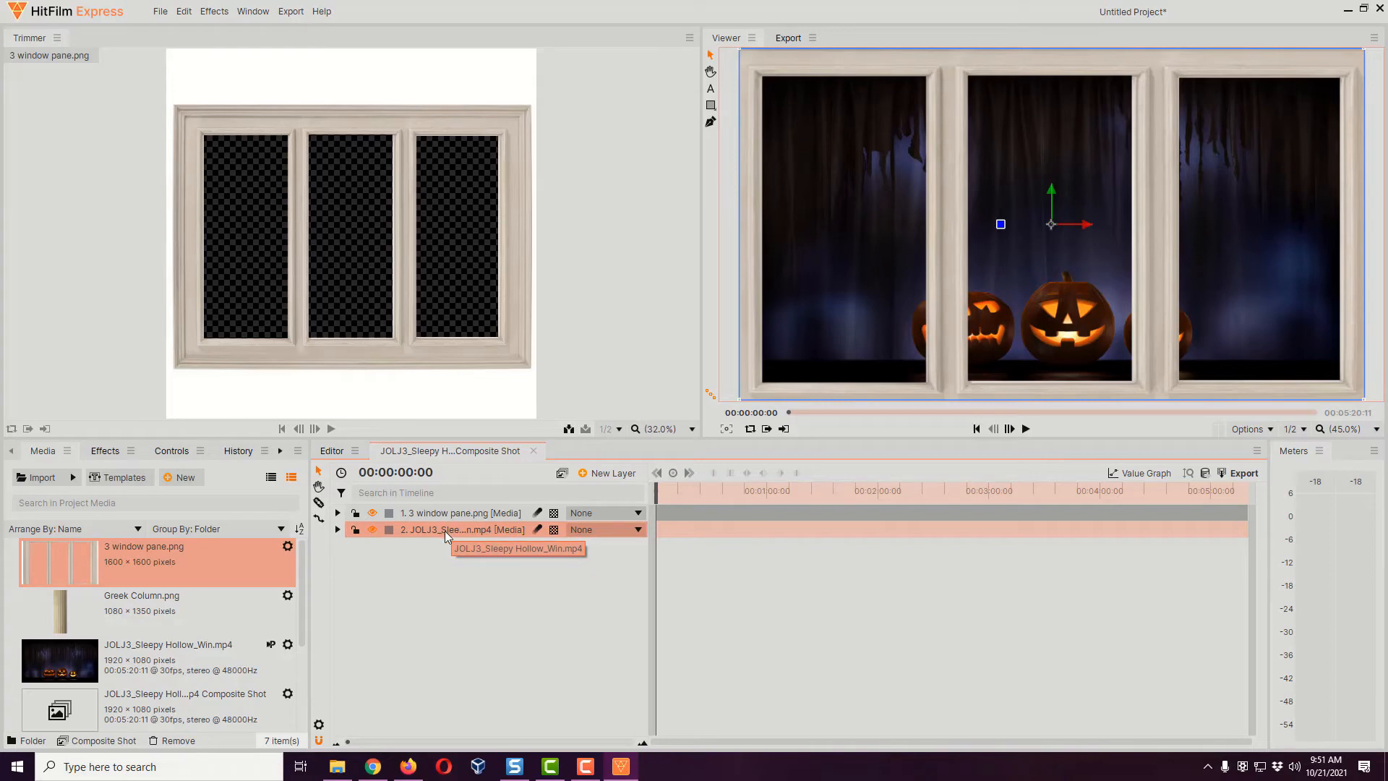
right_click(486, 528)
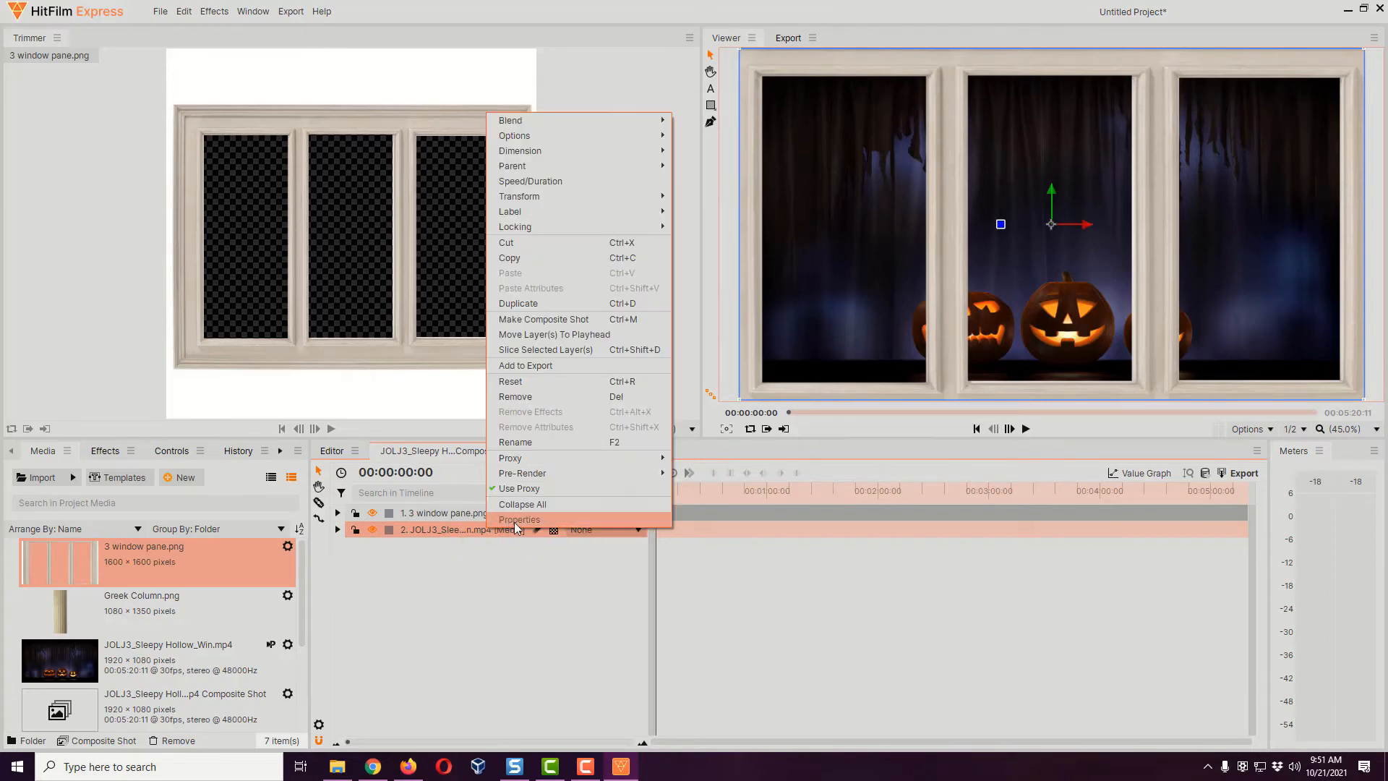
click(600, 302)
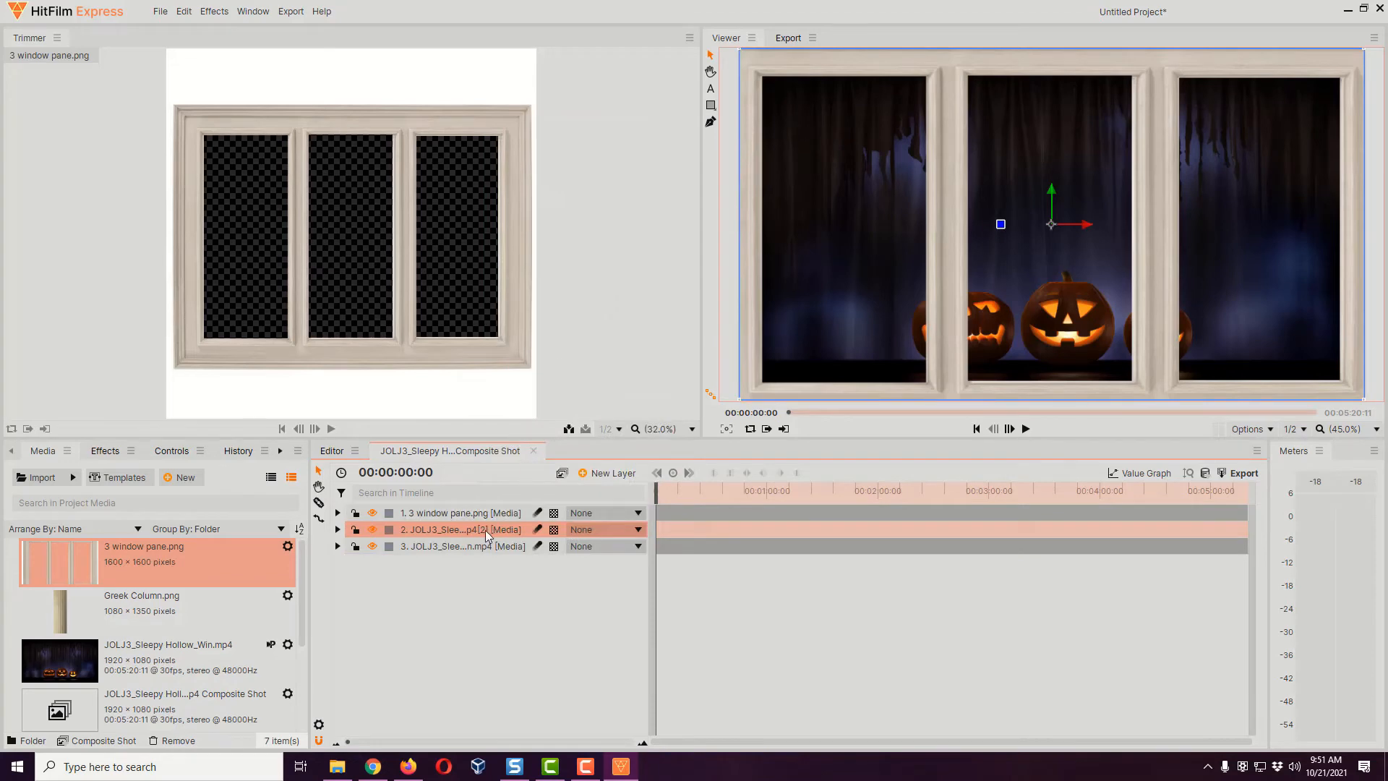
right_click(485, 531)
click(571, 309)
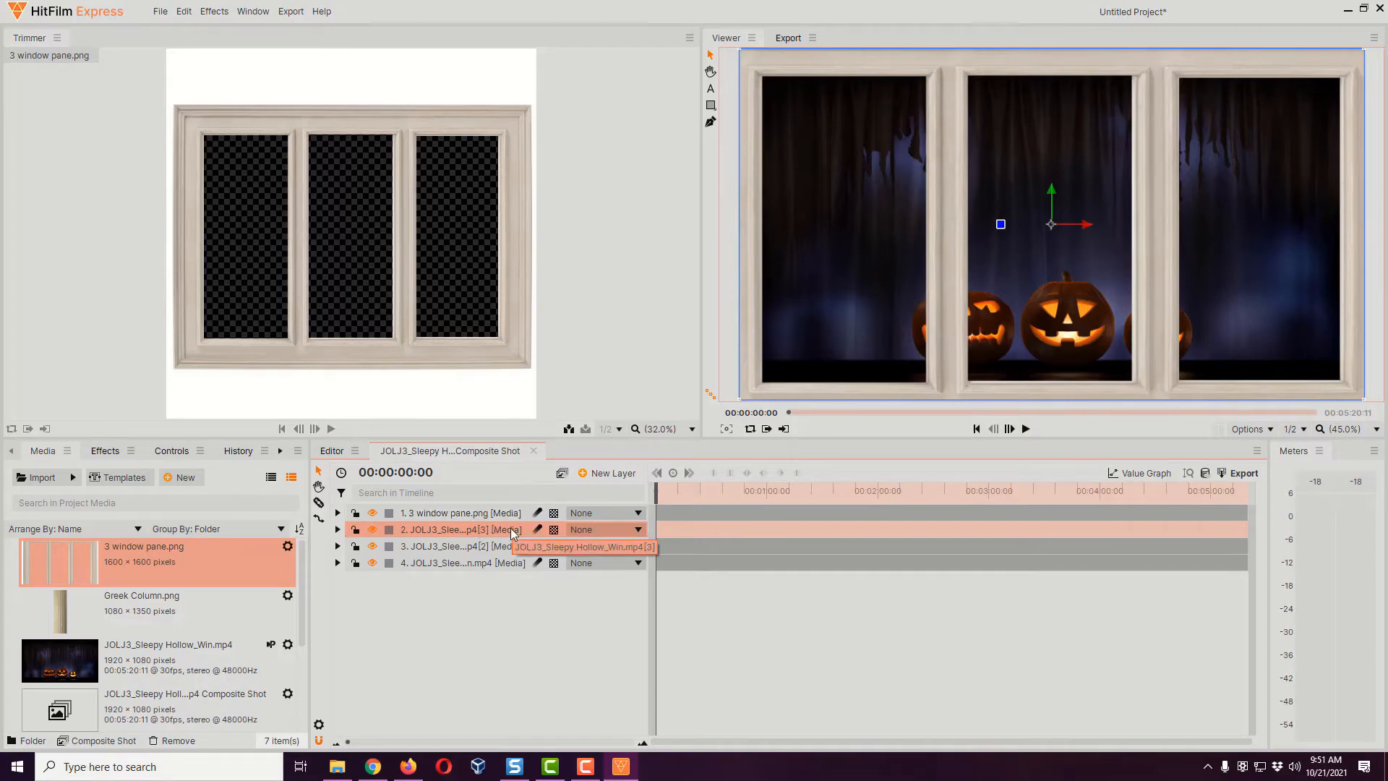
Rename the uppermost pumpkin video copy as Left and the copy below it as Middle
double_click(511, 530)
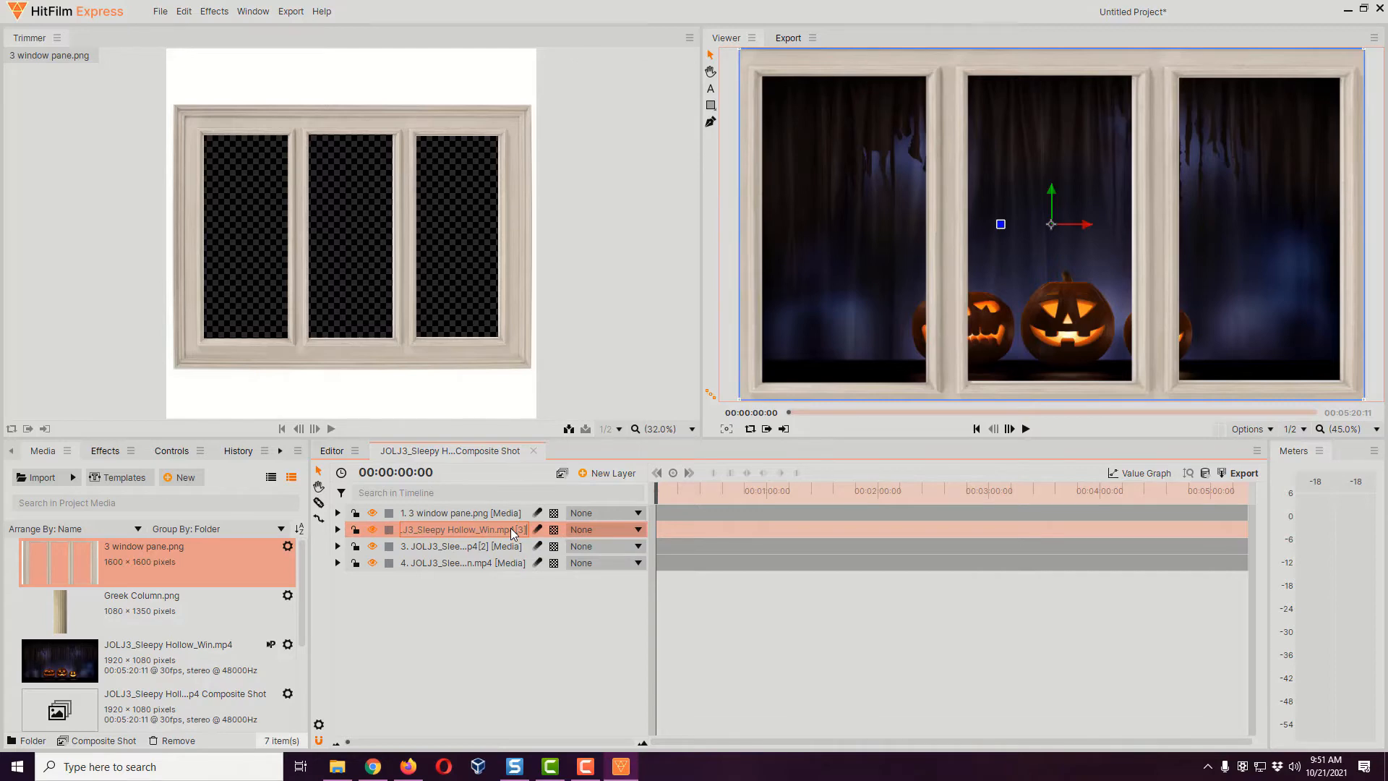
text(Left)
key(Return)
click(497, 549)
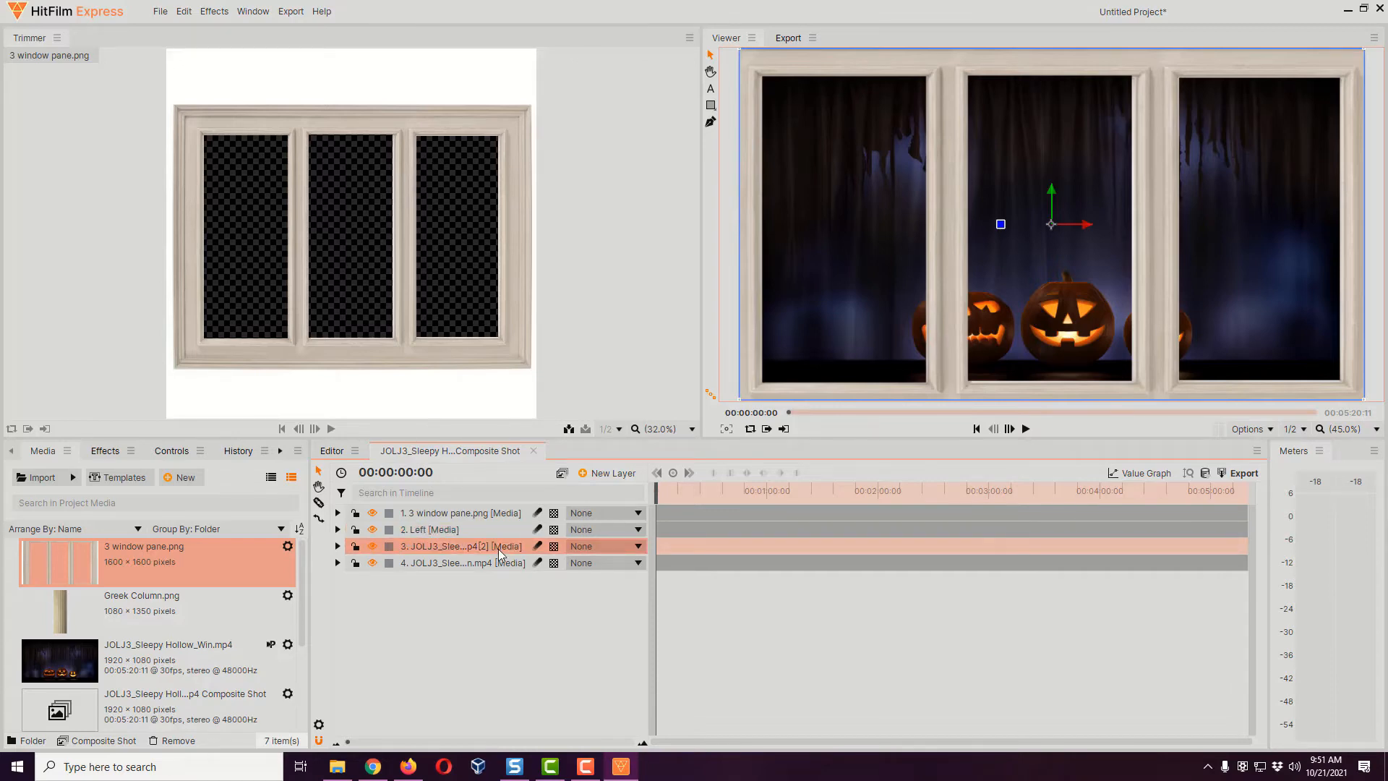
click(498, 549)
text(Middle)
key(Return)
Rename the original pumpkin video layer at the end of the layer stack as Right
click(470, 563)
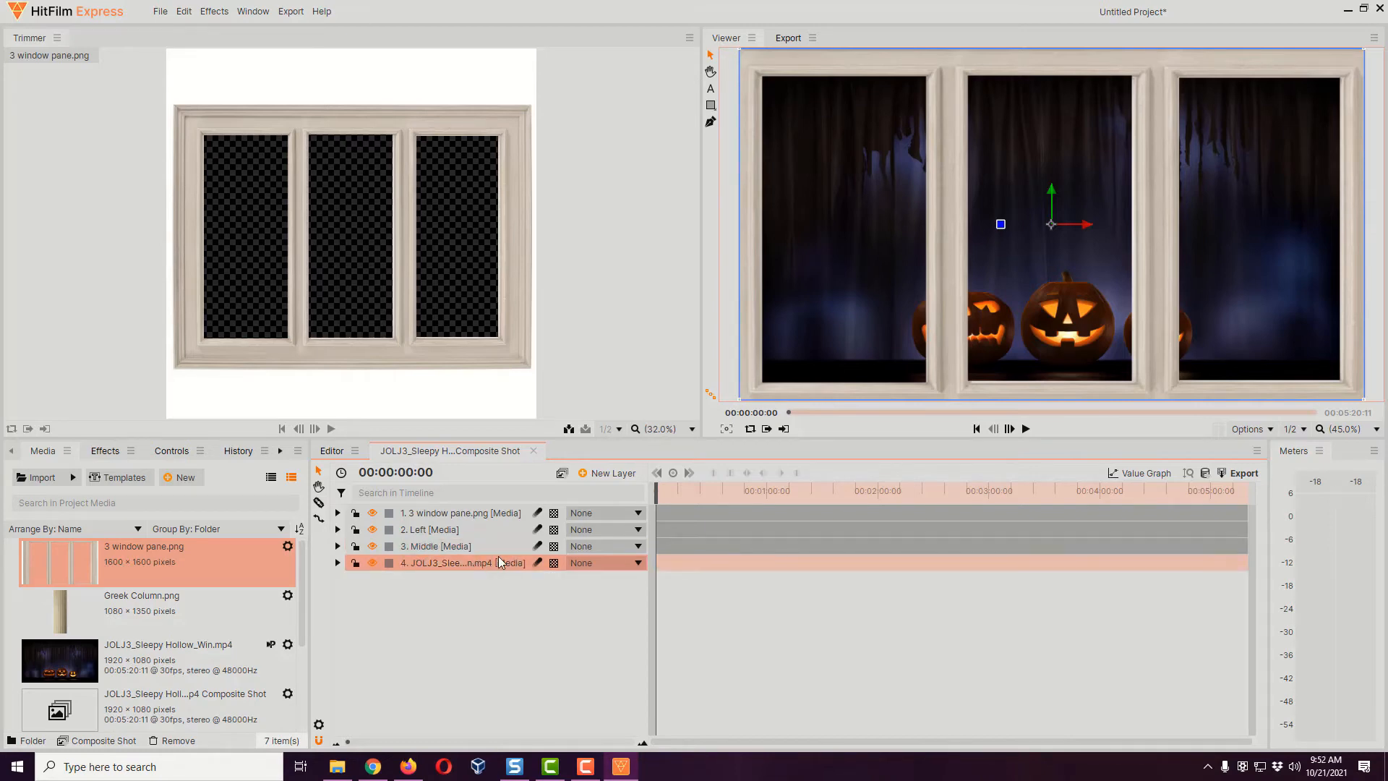
click(499, 563)
text(Rig)
key(BackSpace)
text(ght)
key(Return)
Draw a rectangular mask on the Left layer, from beyond the frame's left edge to just past the left pumpkin, and collapse the layer
click(470, 530)
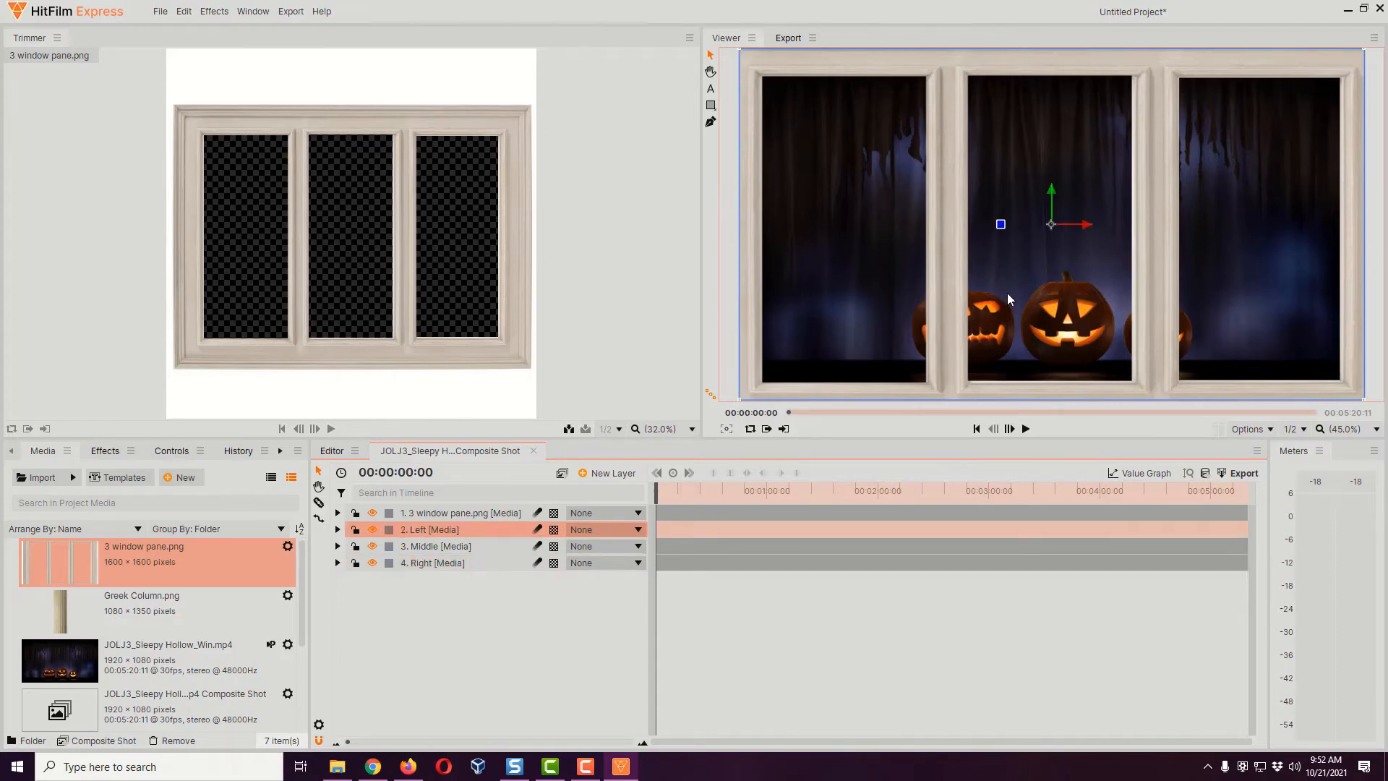
scroll(1008, 296, down, 2)
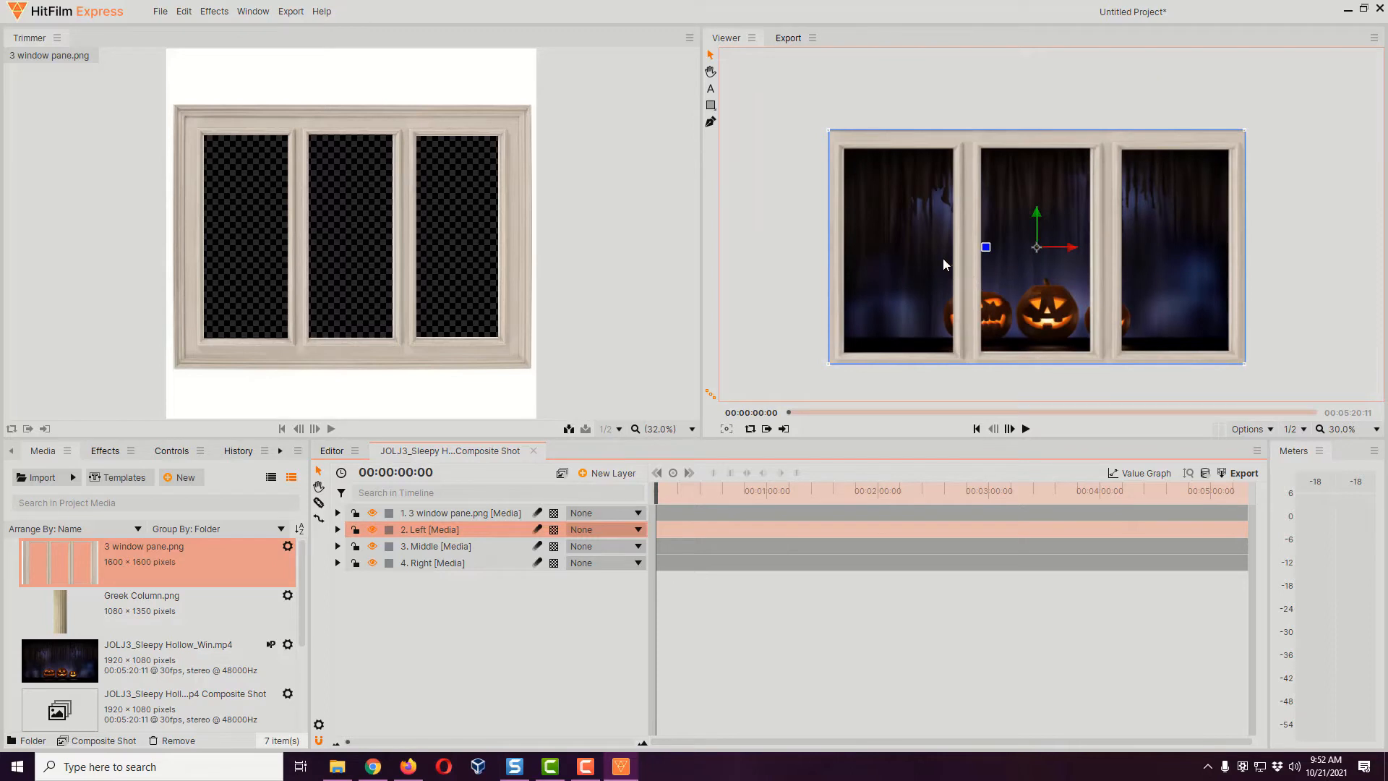
click(713, 104)
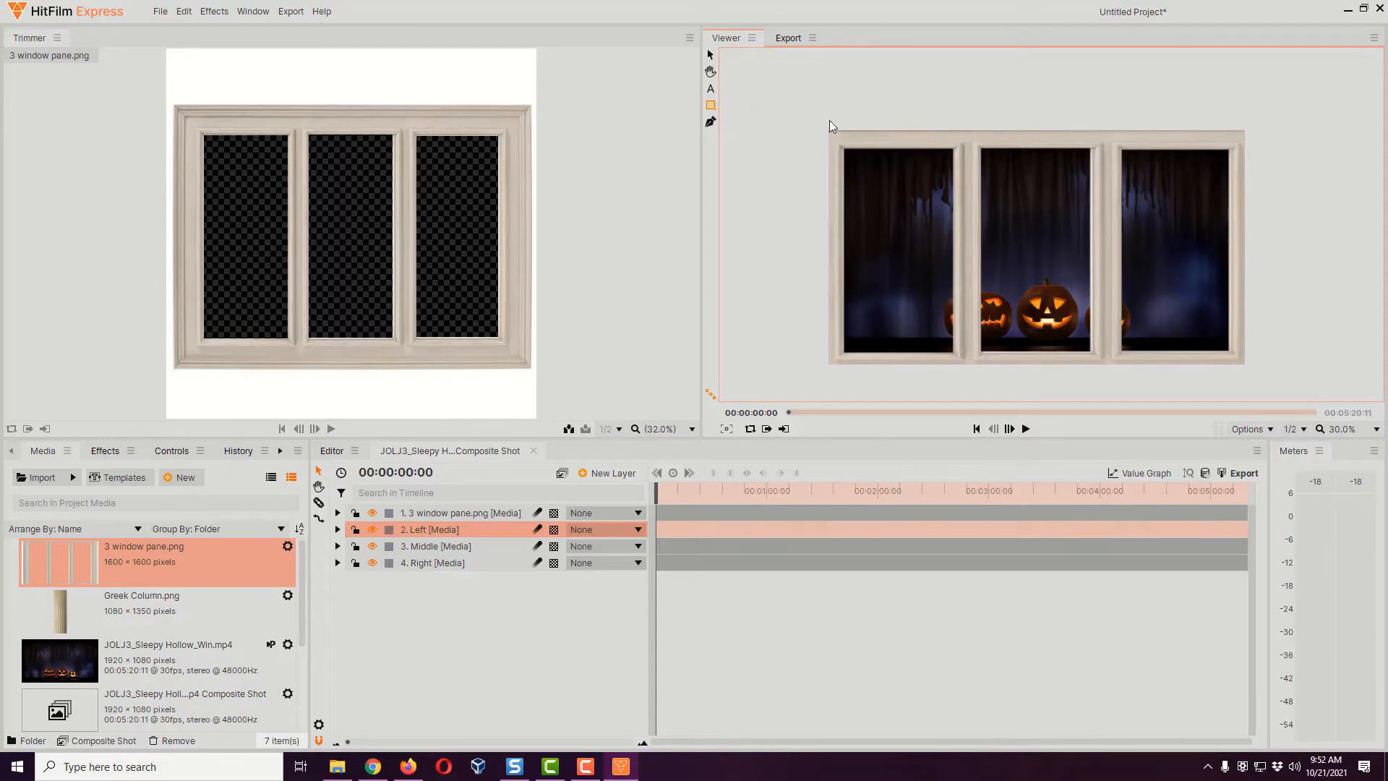
drag(820, 115, 874, 199)
drag(929, 275, 1017, 388)
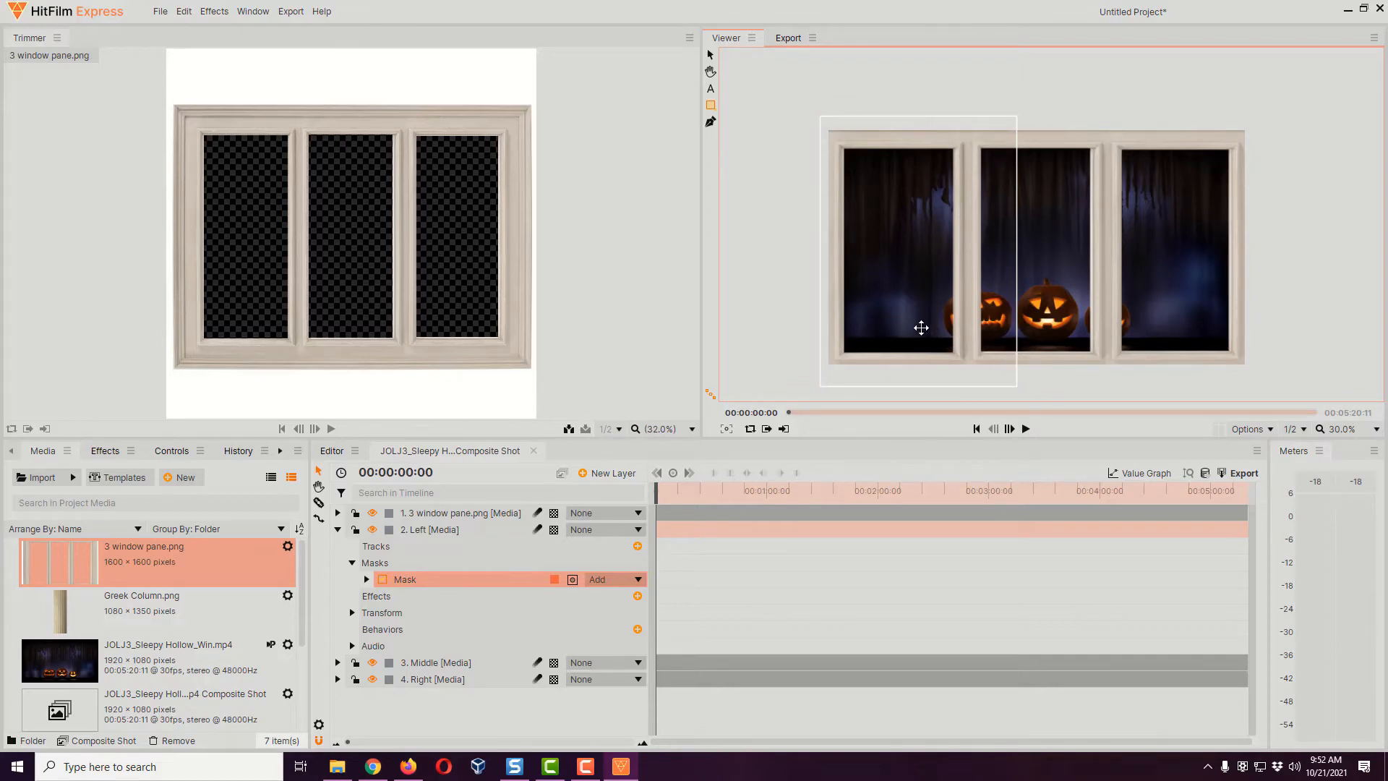
click(712, 56)
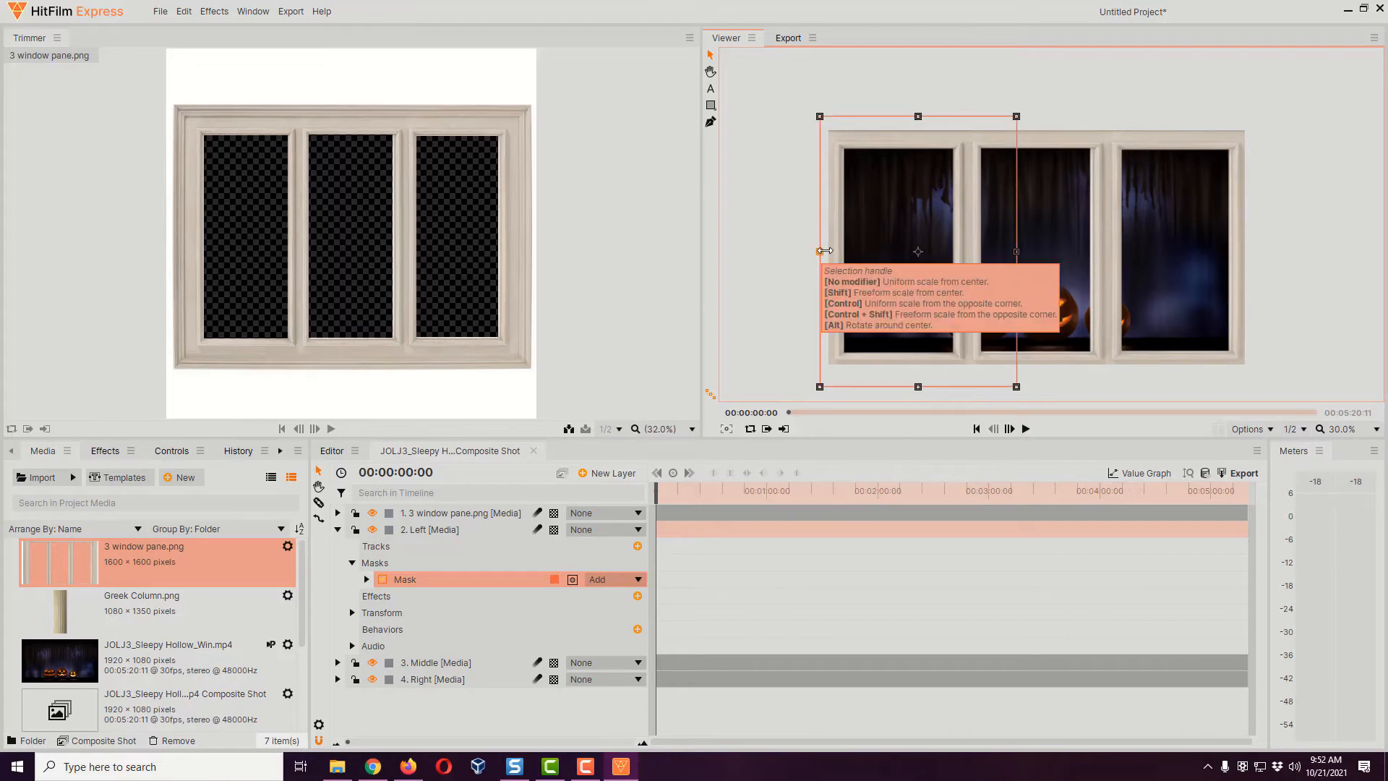
click(439, 532)
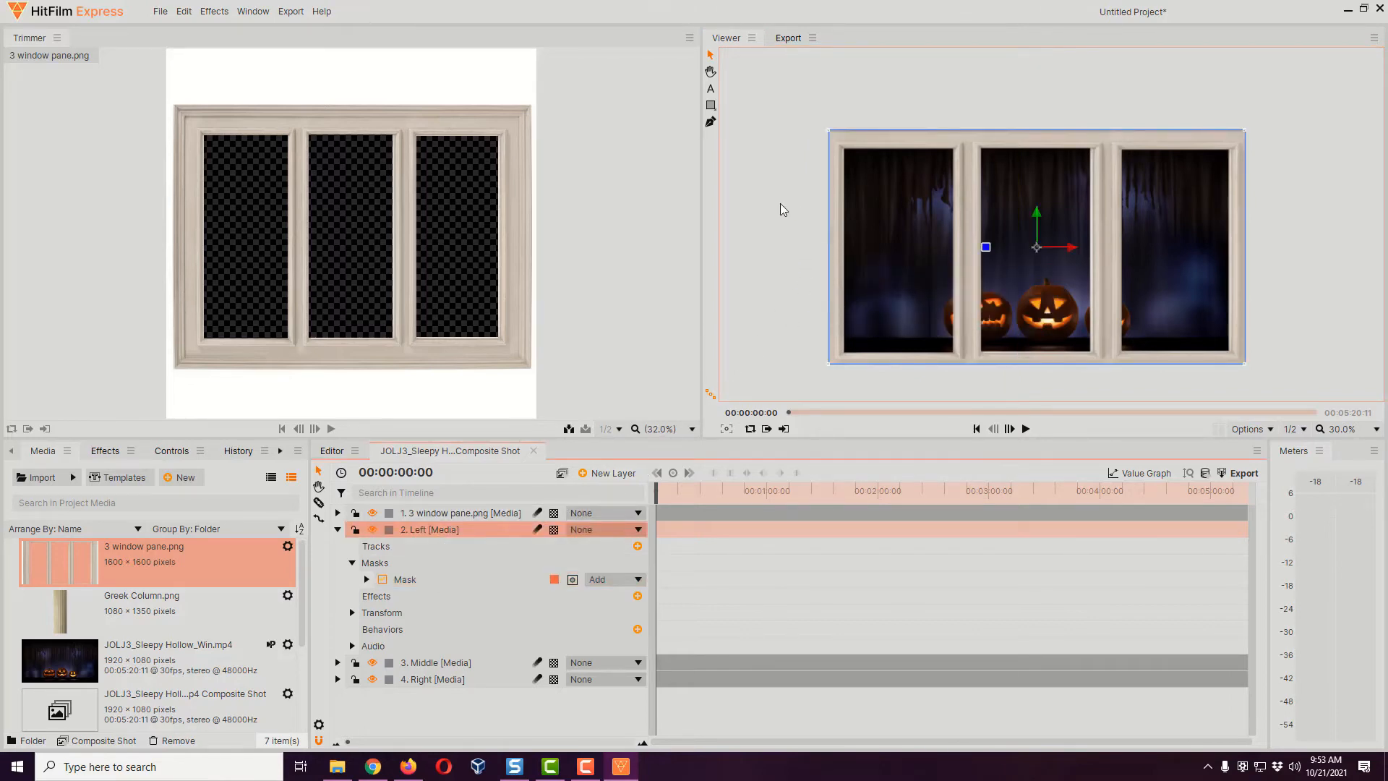
click(416, 584)
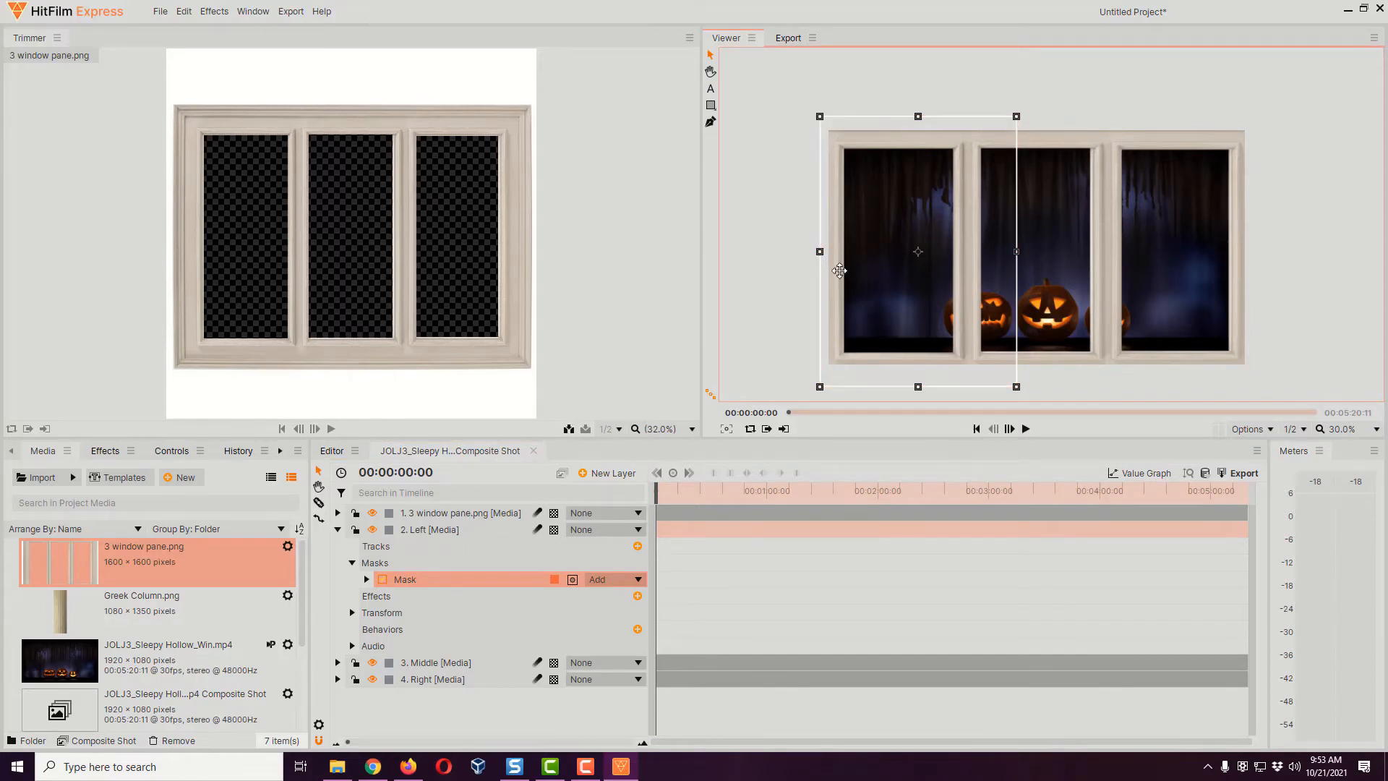
click(338, 531)
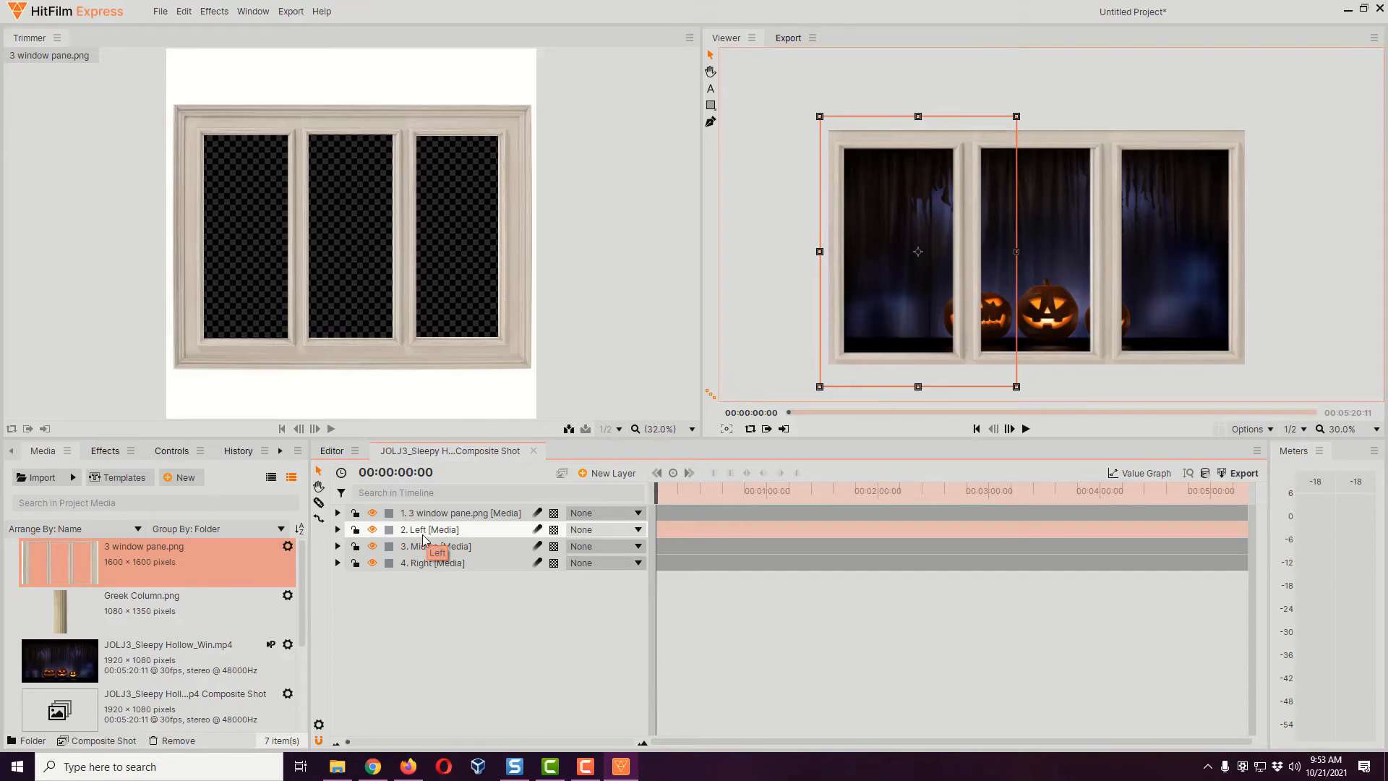
Mask the Middle layer with a full-height rectangle, narrowed and centred around the middle pumpkin, and collapse the layer
click(445, 548)
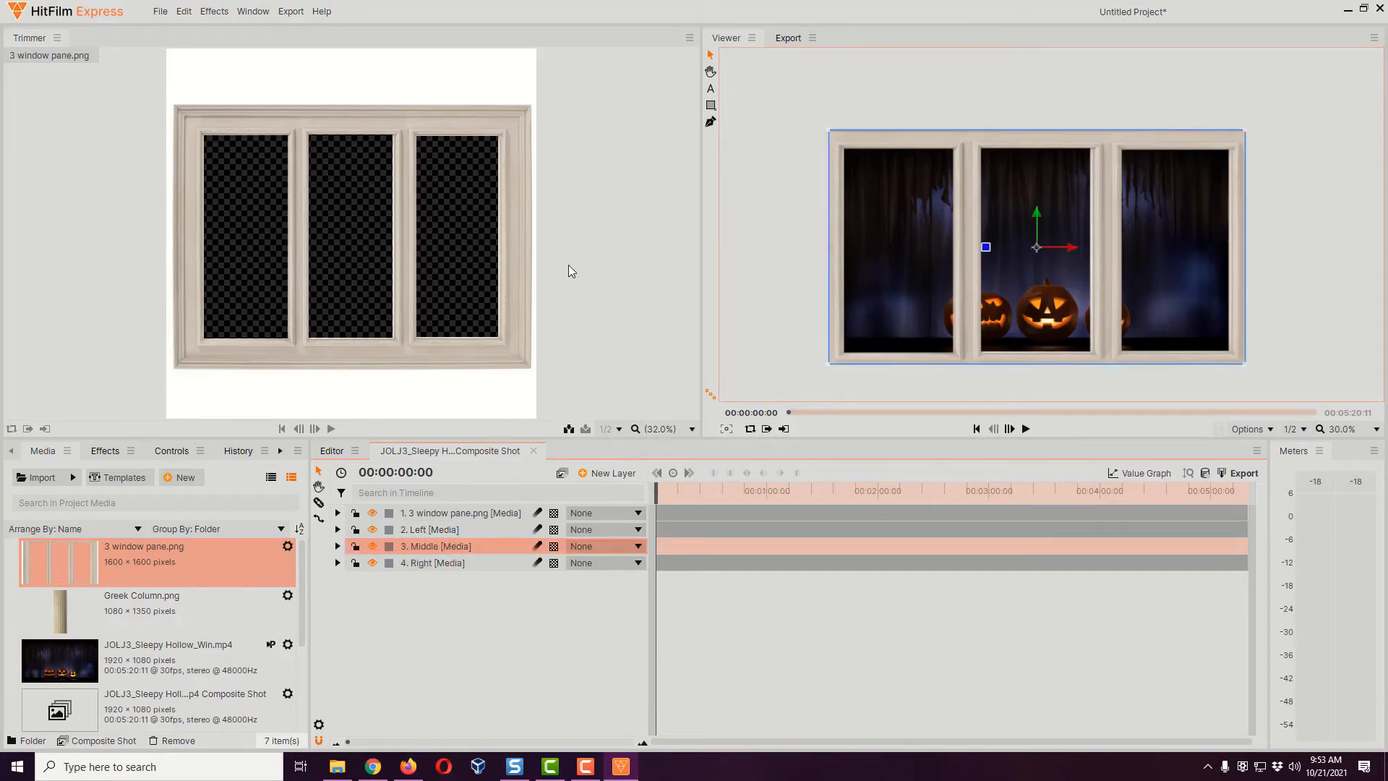
click(711, 106)
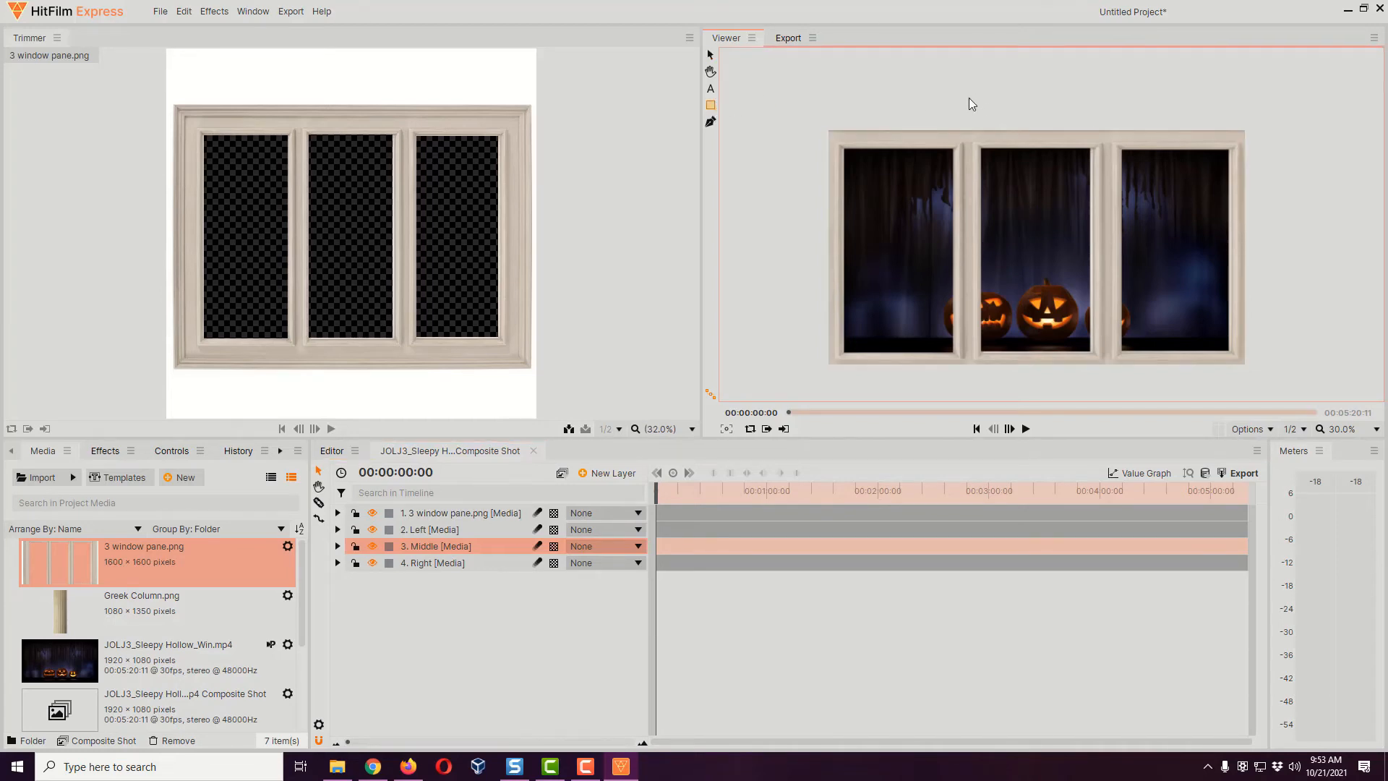
mouse_move(997, 102)
mouse_down()
mouse_move(1091, 304)
mouse_move(1084, 372)
mouse_up()
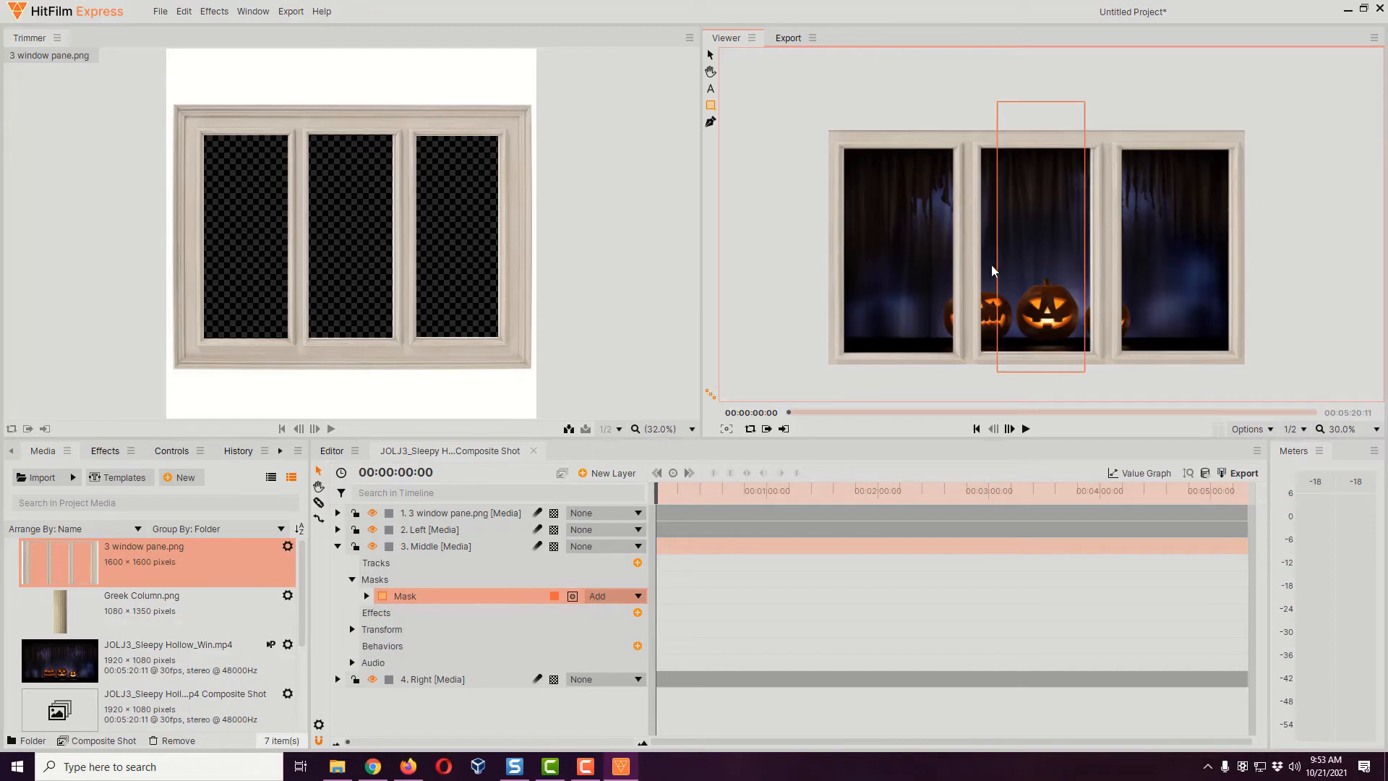
click(713, 55)
drag(996, 242, 1004, 242)
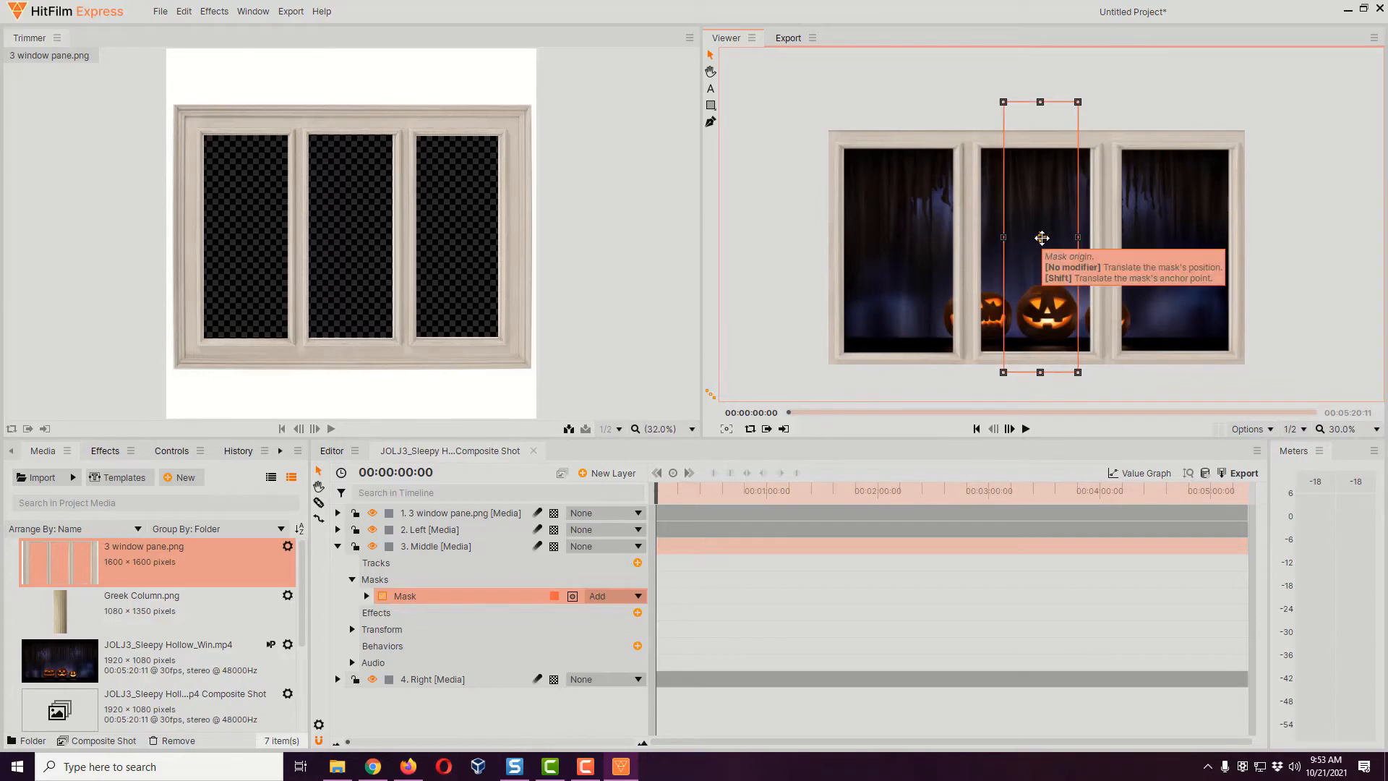
drag(1042, 238, 1048, 238)
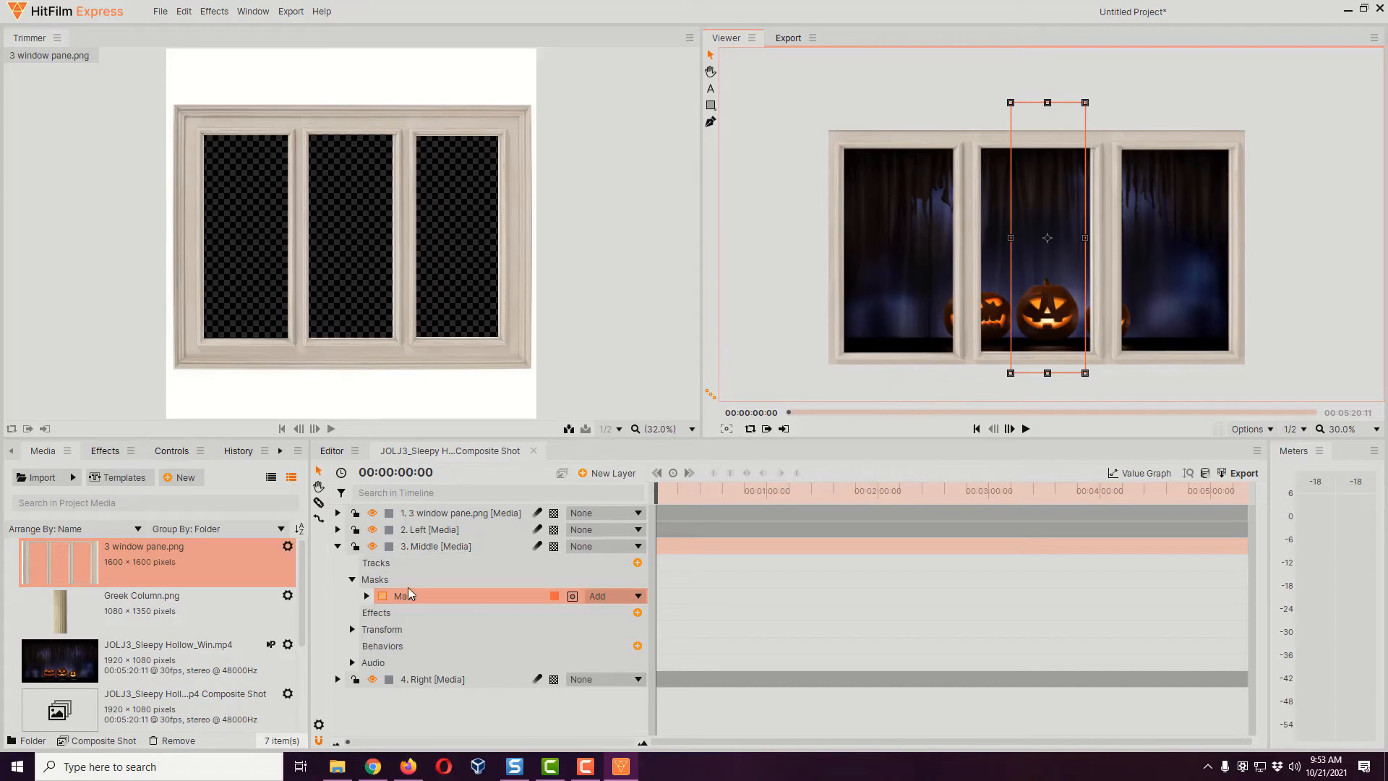
click(338, 546)
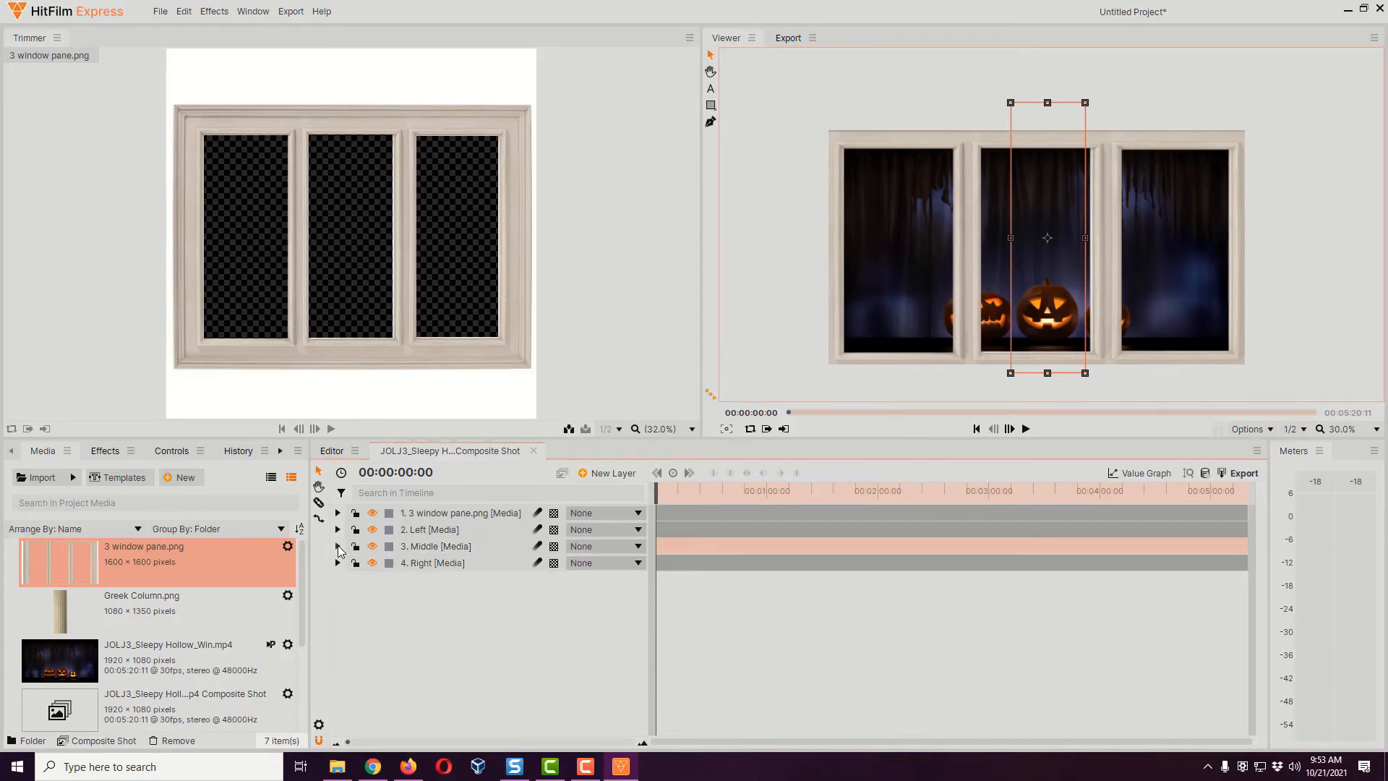
Mask the Right layer with a full-height rectangle adjusted to run from beside the right pumpkin past the frame's right edge, and collapse the layer
click(437, 563)
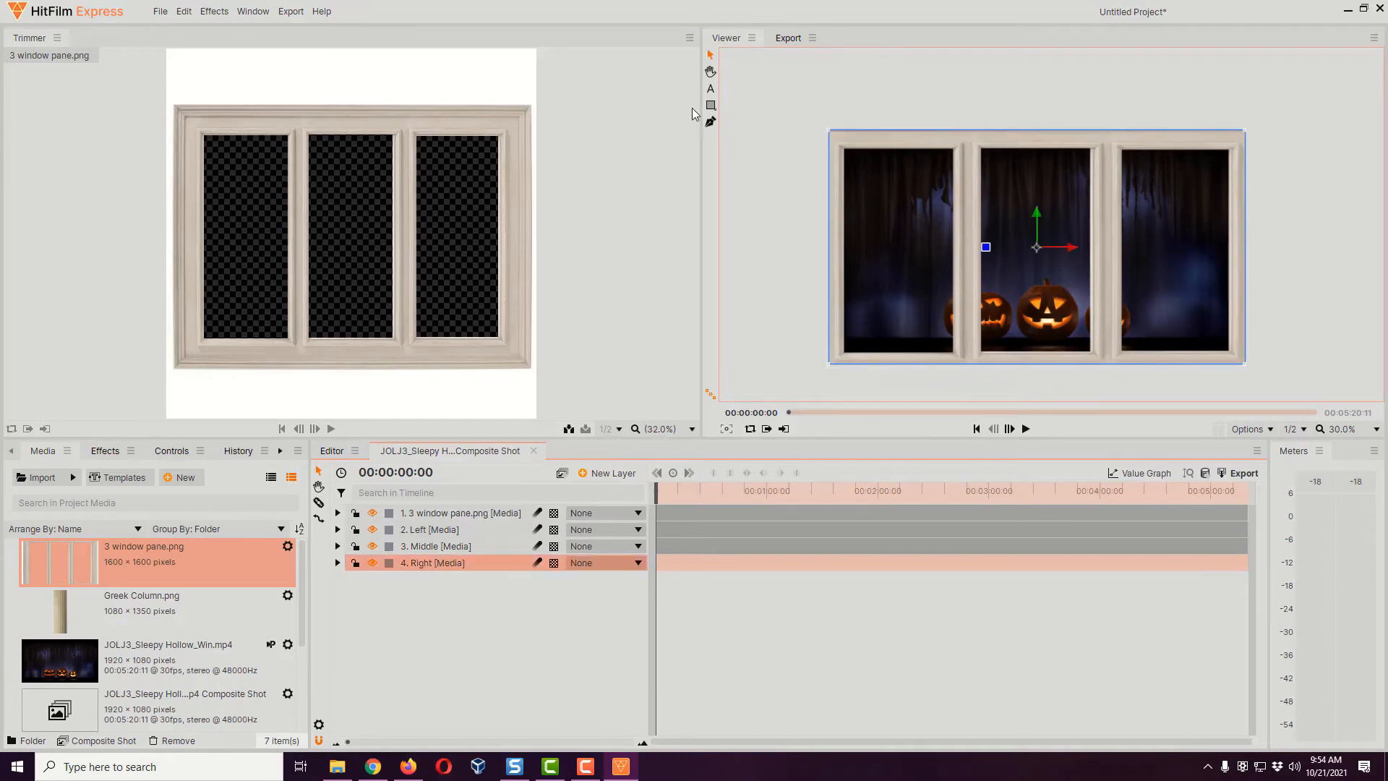
click(713, 106)
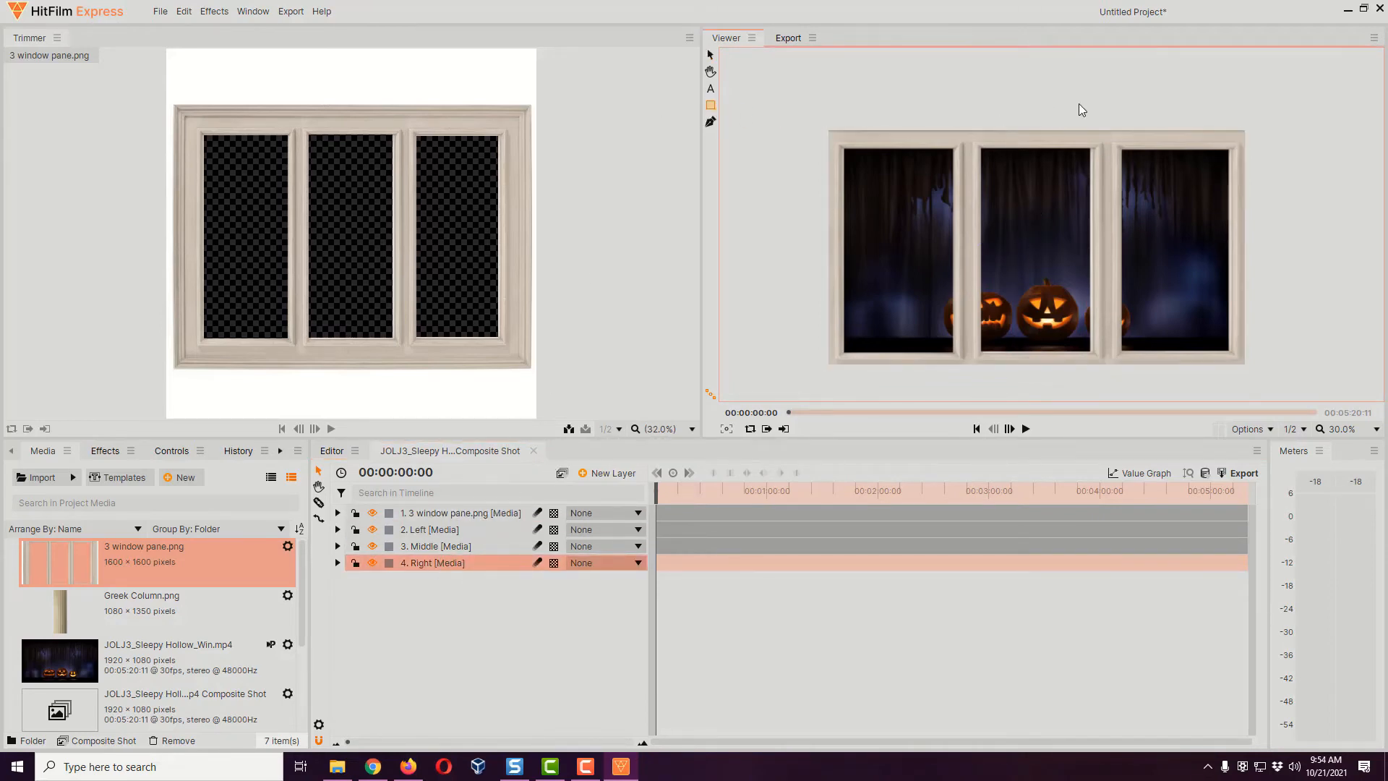
drag(1066, 108, 1255, 383)
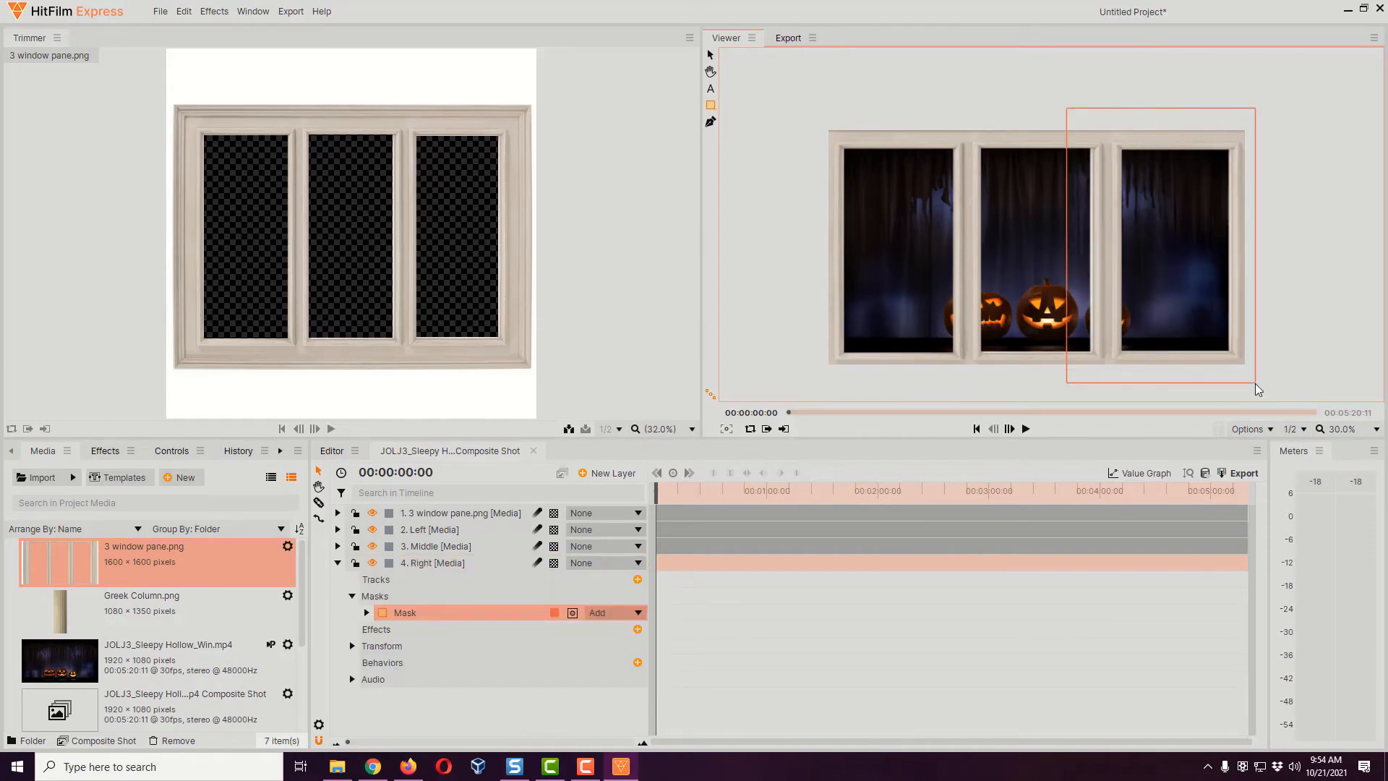
click(711, 54)
drag(1070, 246, 1088, 246)
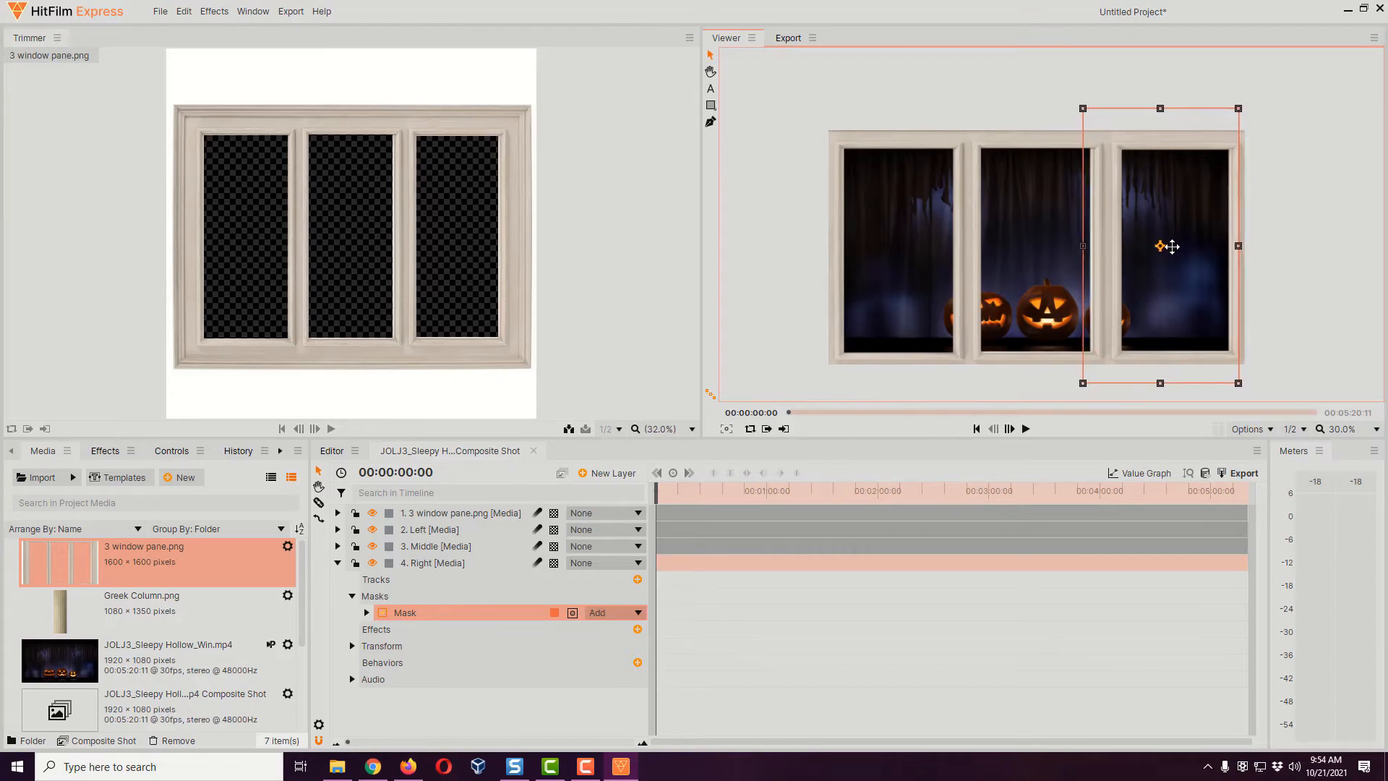
drag(1243, 245, 1248, 245)
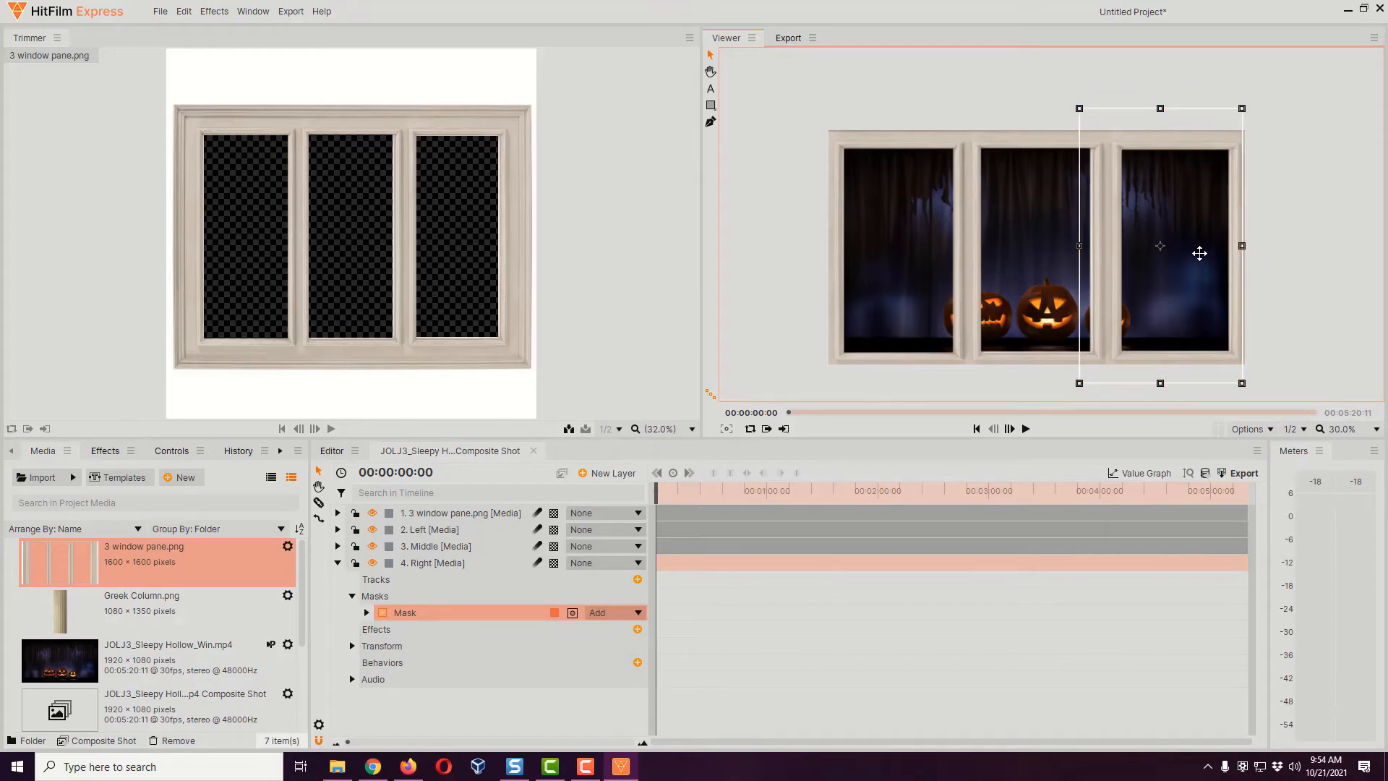
drag(1162, 247, 1162, 248)
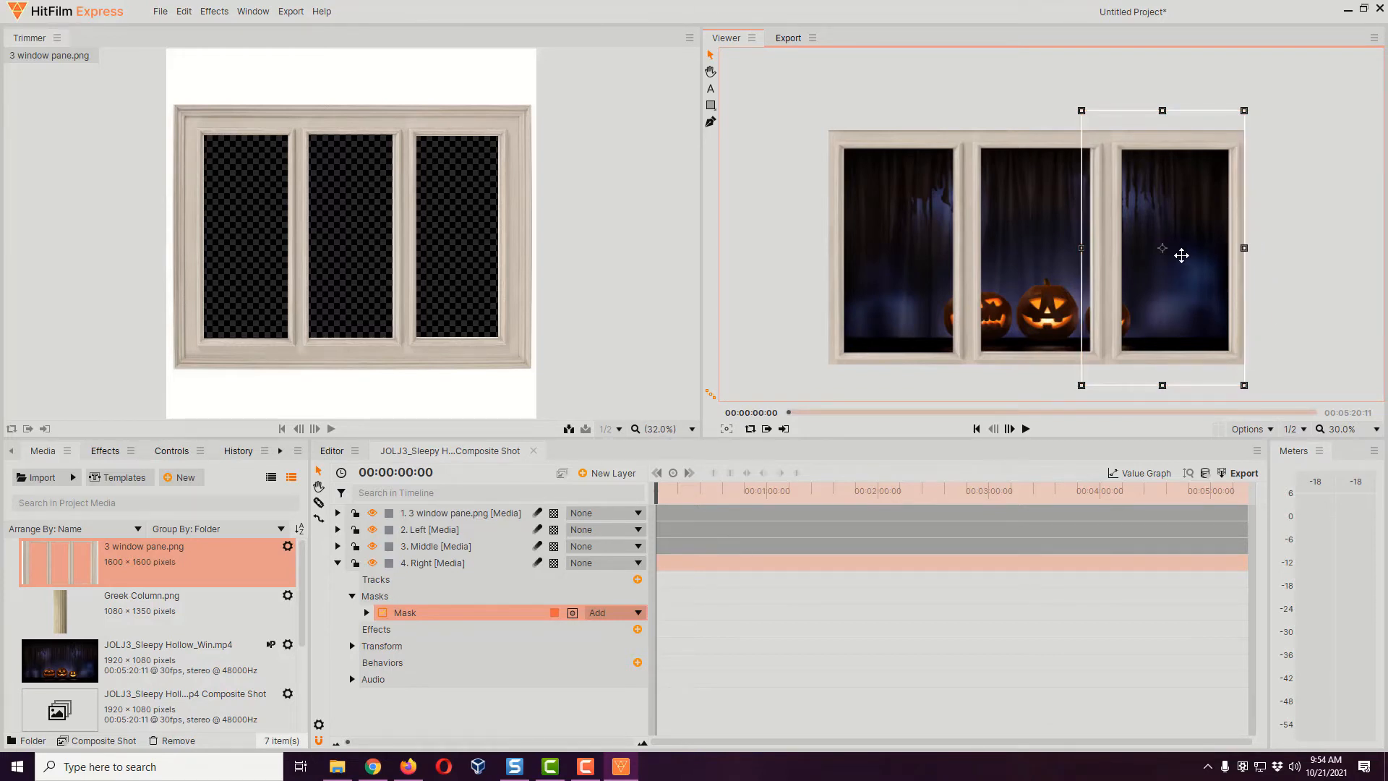
drag(1240, 246, 1167, 249)
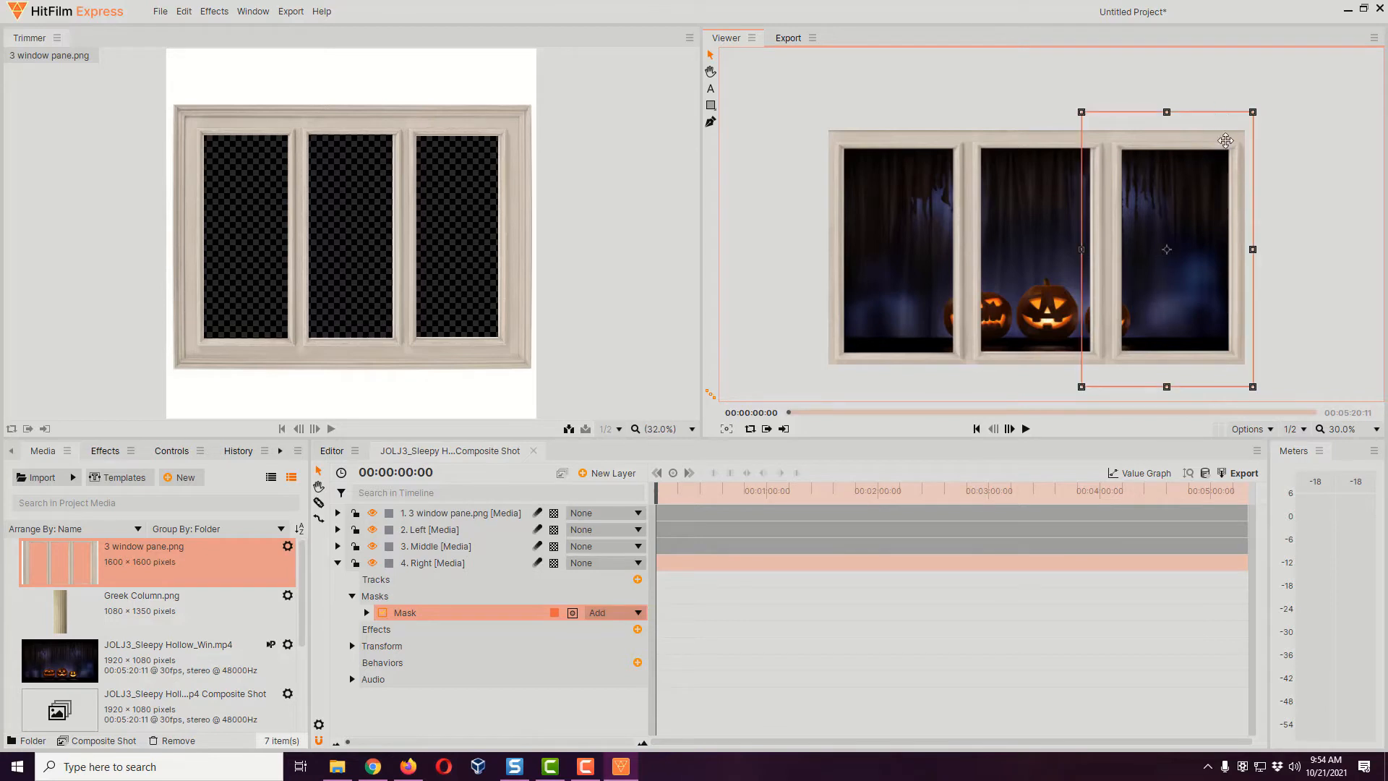
click(337, 563)
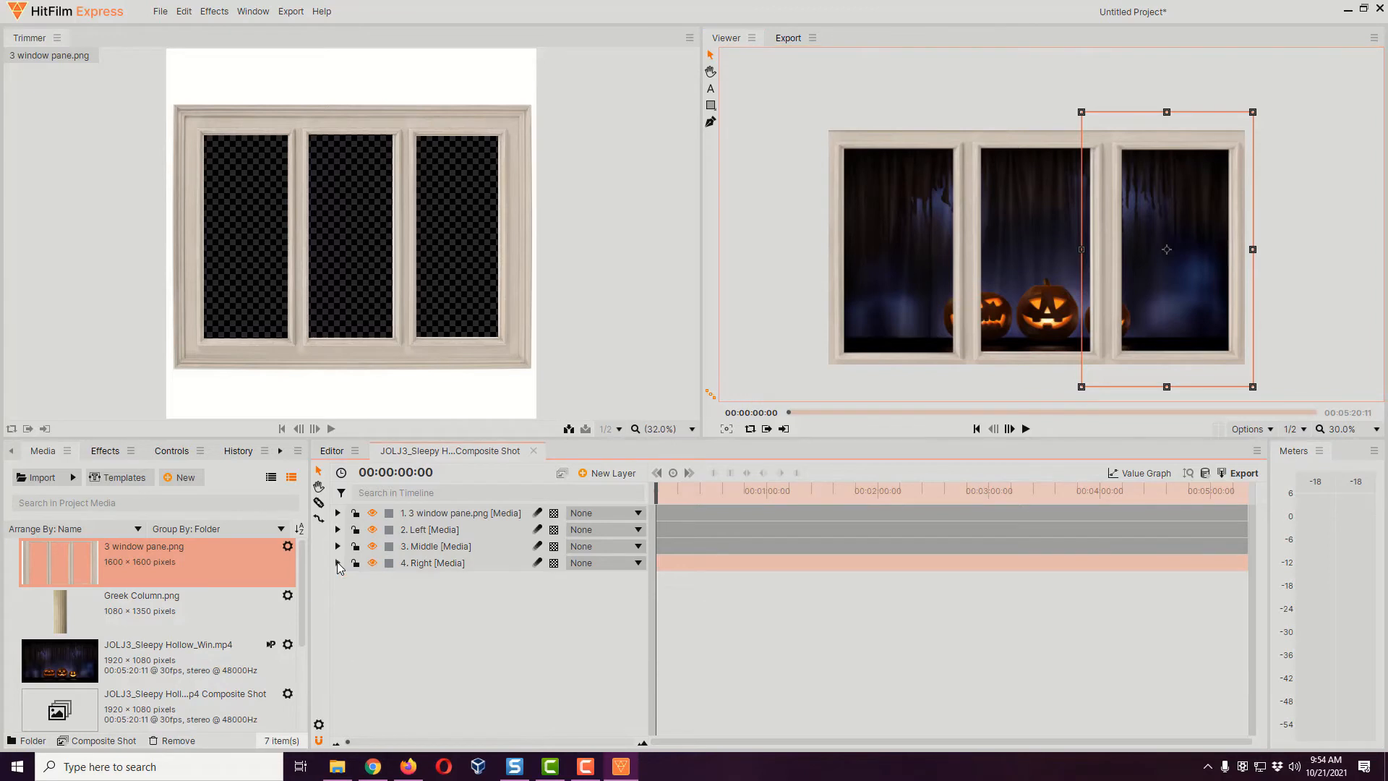
Shift the Left layer to a horizontal position of -286.0 so its pumpkin sits in the left pane, and collapse the layer
click(438, 529)
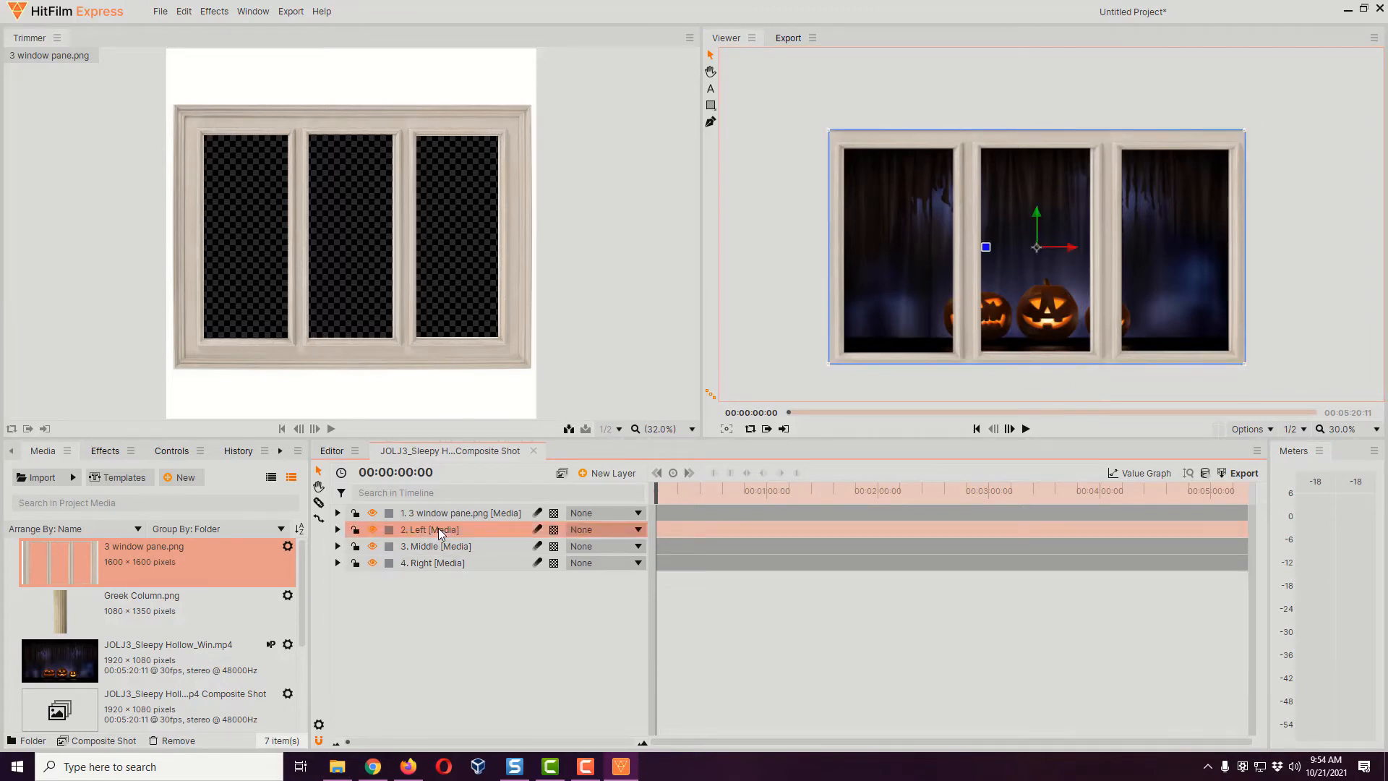
click(338, 530)
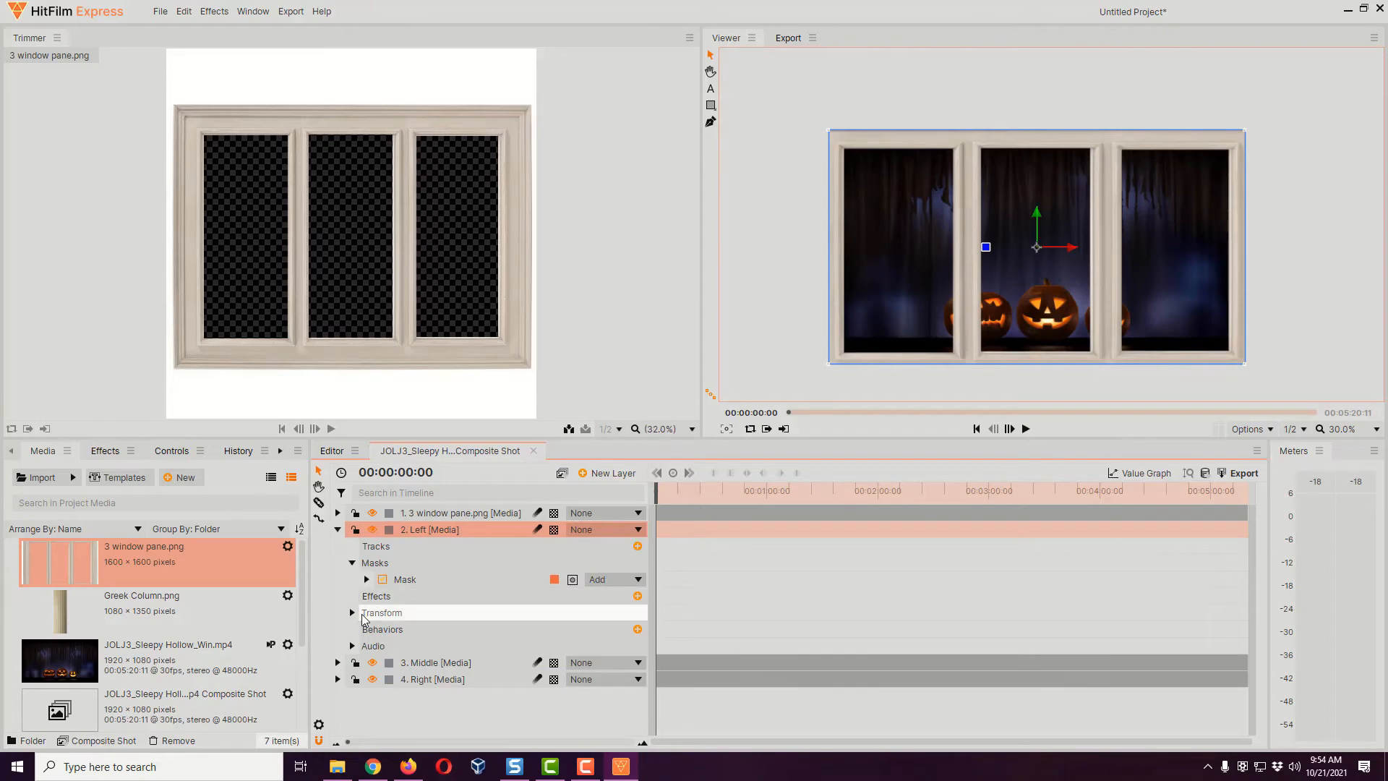
click(352, 614)
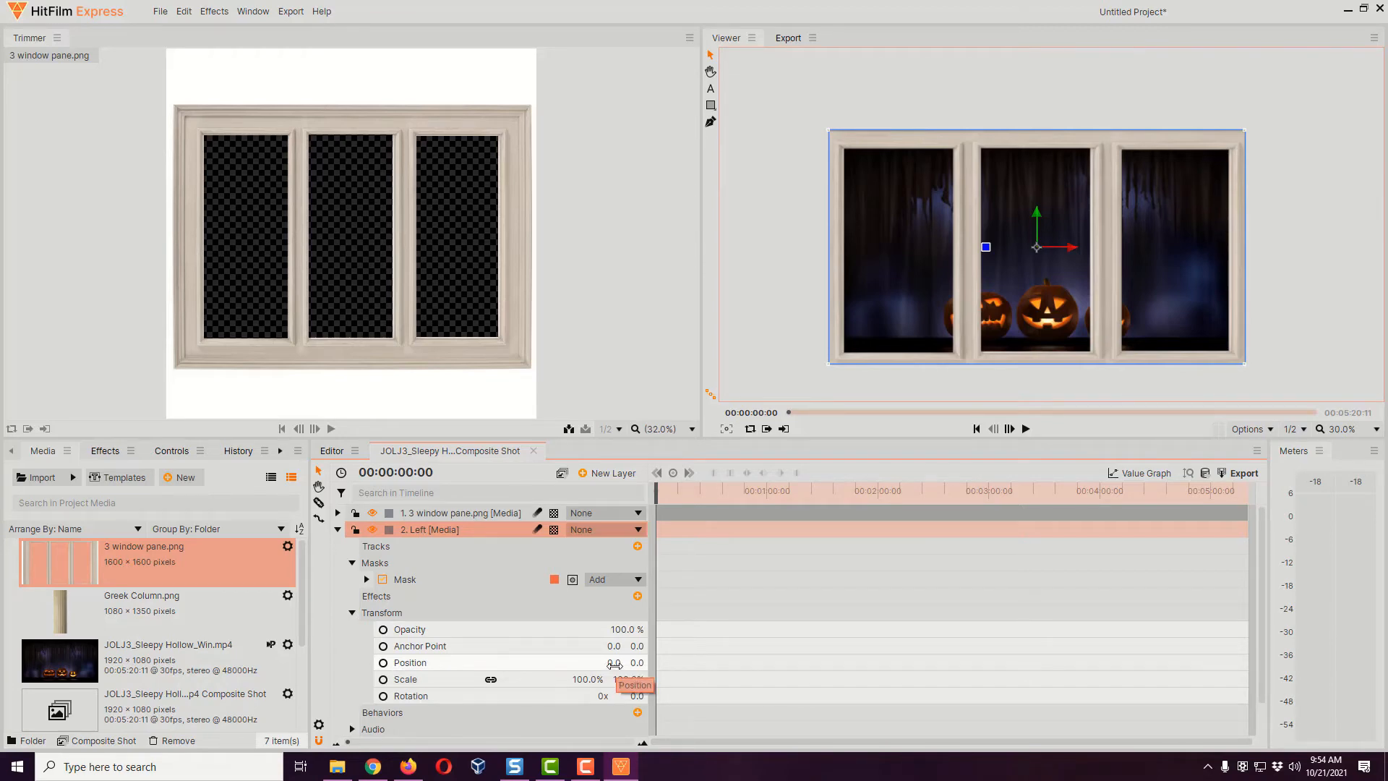
drag(613, 662, 406, 662)
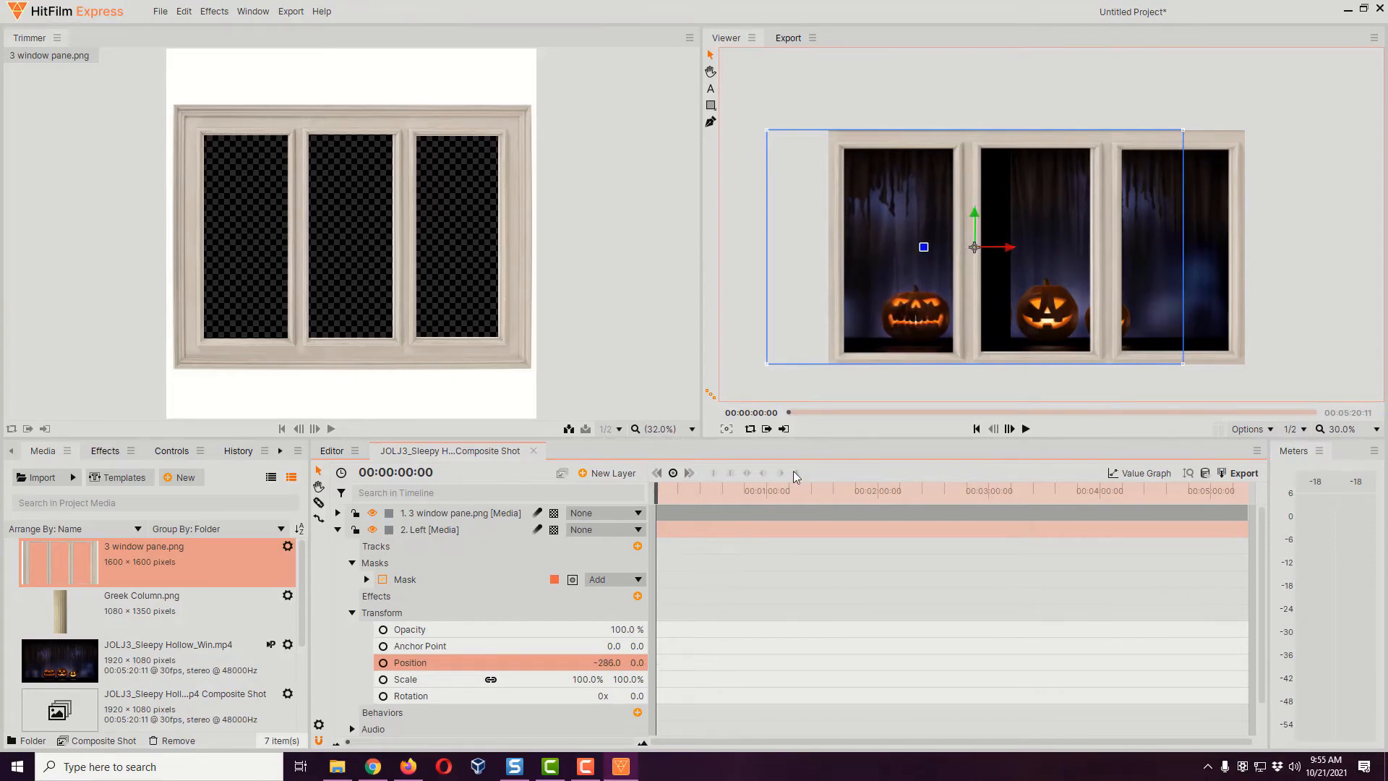
click(337, 530)
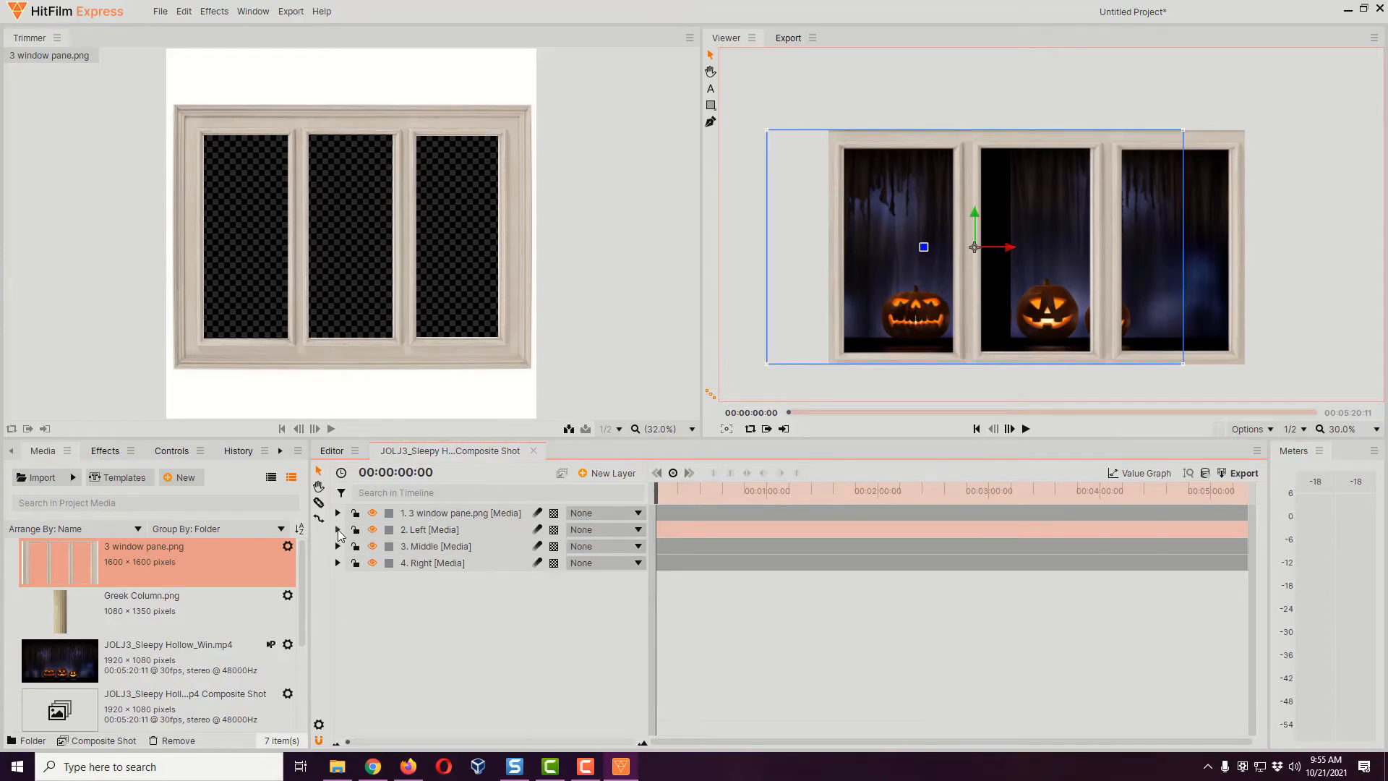
Shift the Middle layer to a horizontal position of -66.0 to bring its pumpkin into the middle pane, and collapse the layer
click(446, 549)
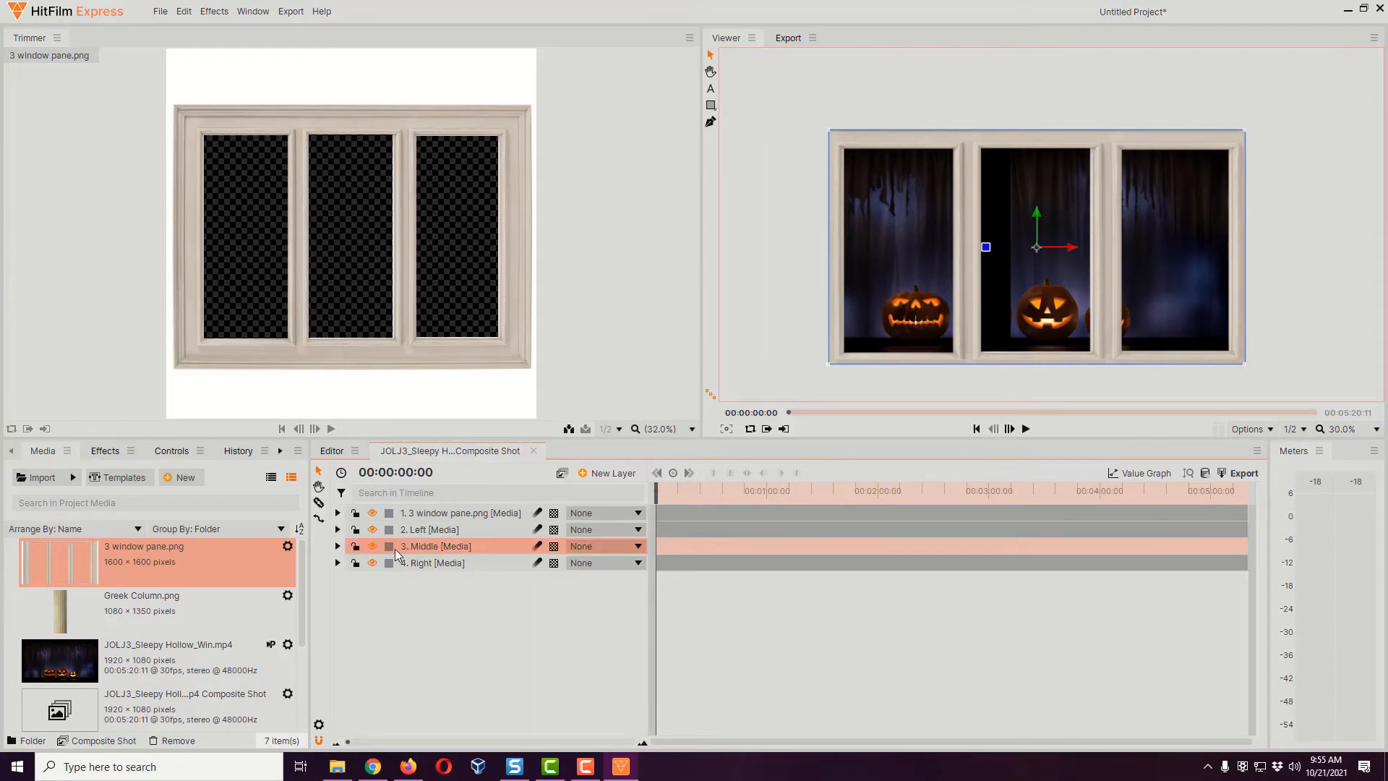
click(338, 548)
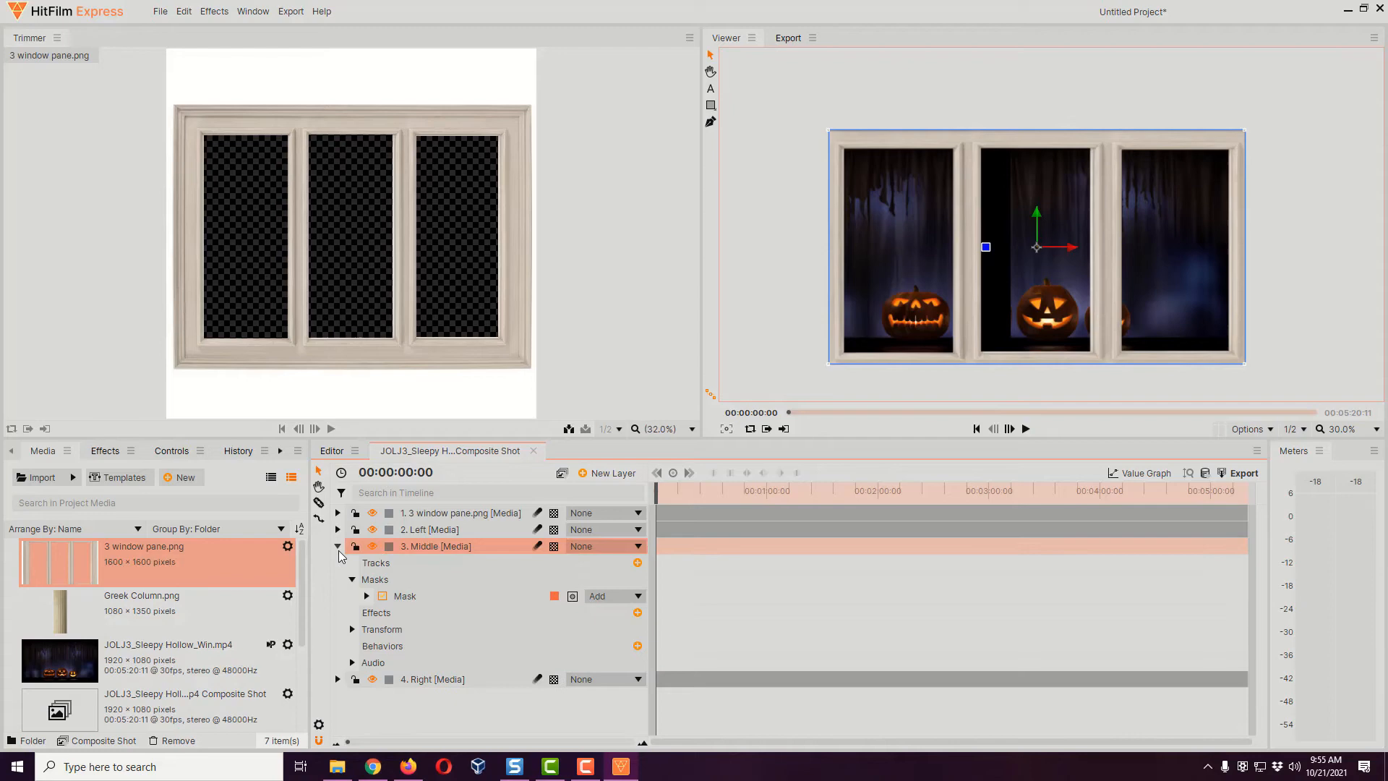
click(354, 631)
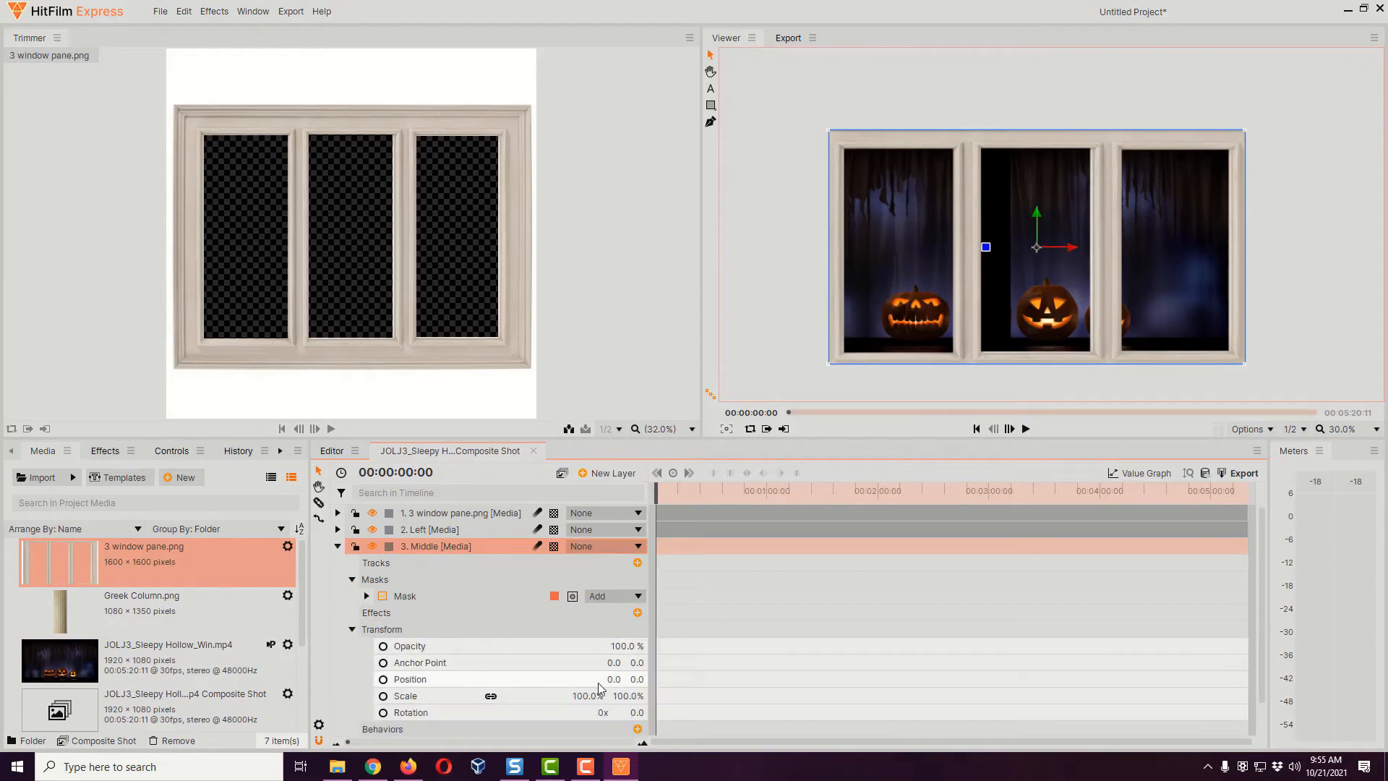
drag(614, 680, 566, 679)
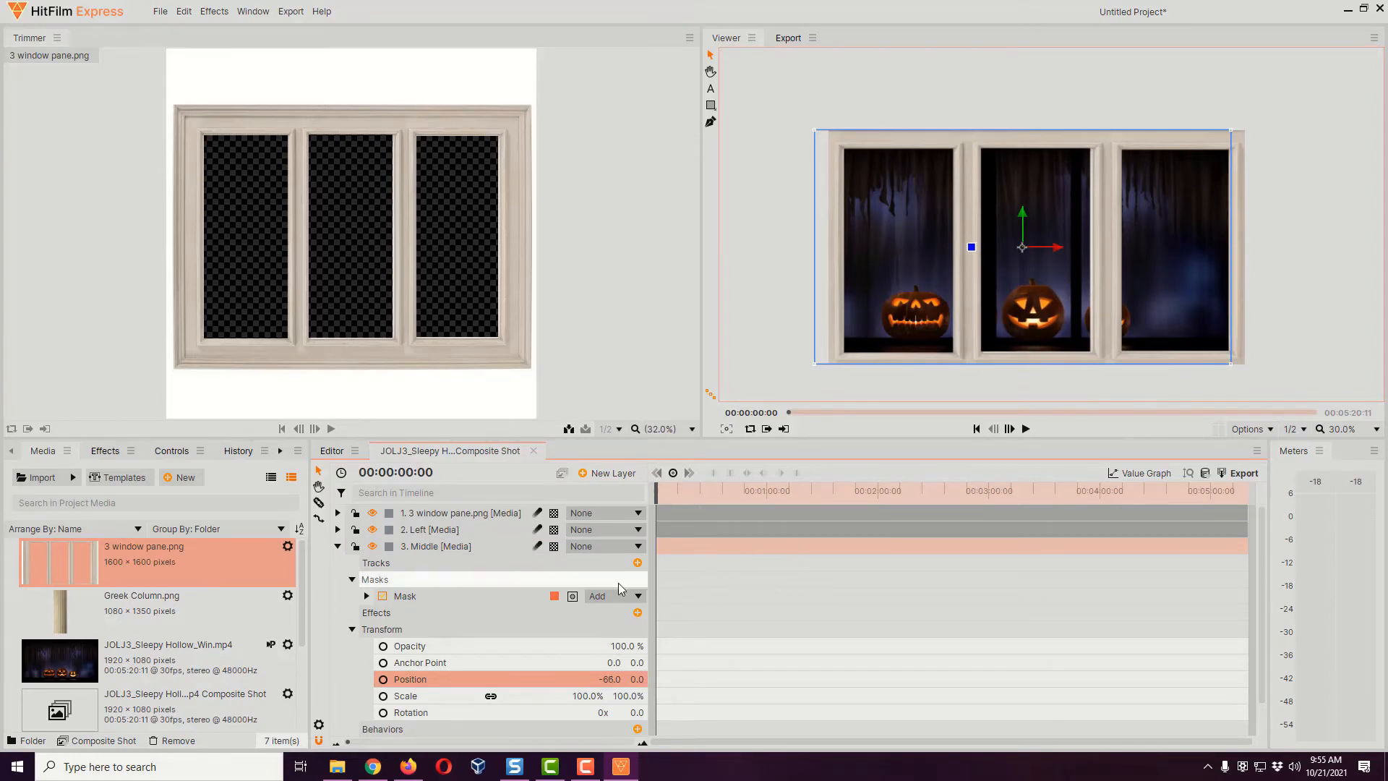
click(337, 547)
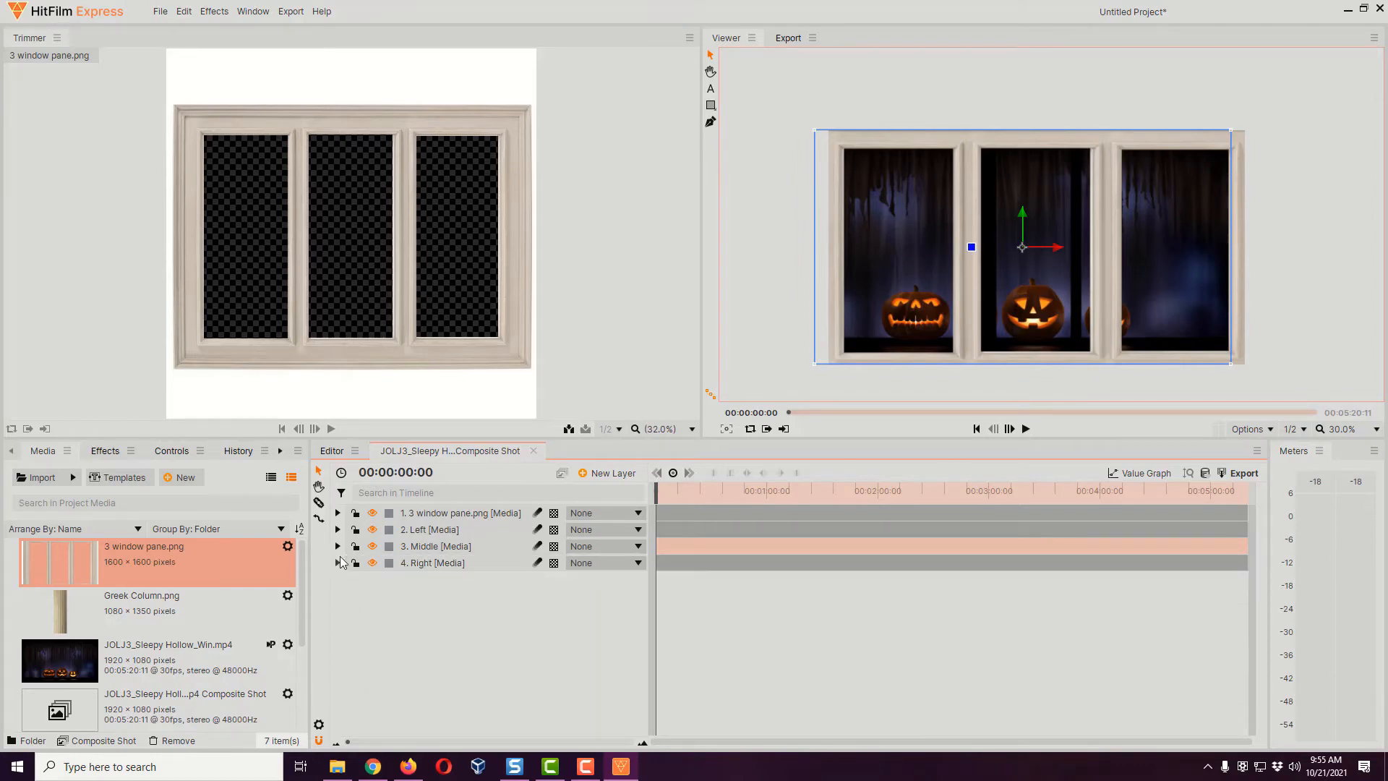
Shift the Right layer to a horizontal position of 185.0 so its pumpkin sits in the right pane, and collapse the layer
click(427, 563)
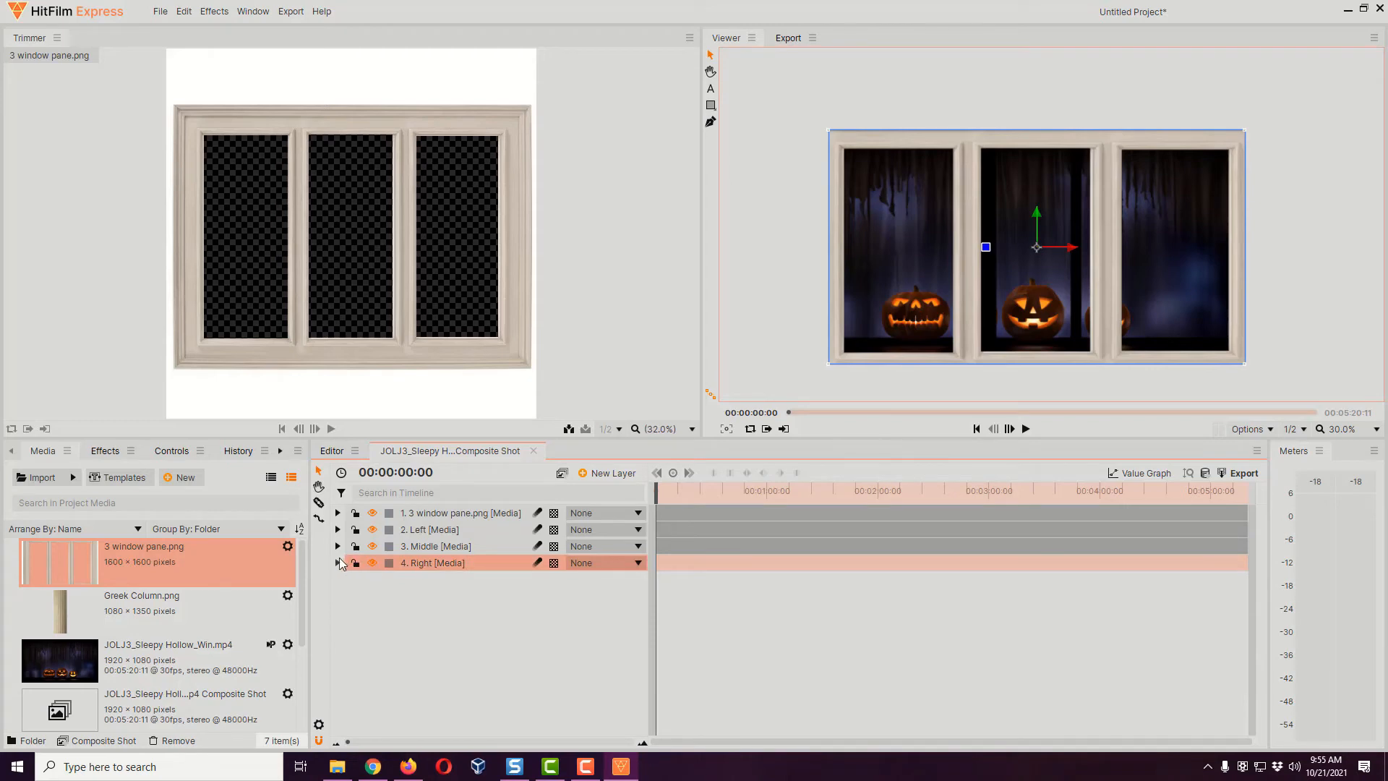
click(337, 563)
click(353, 646)
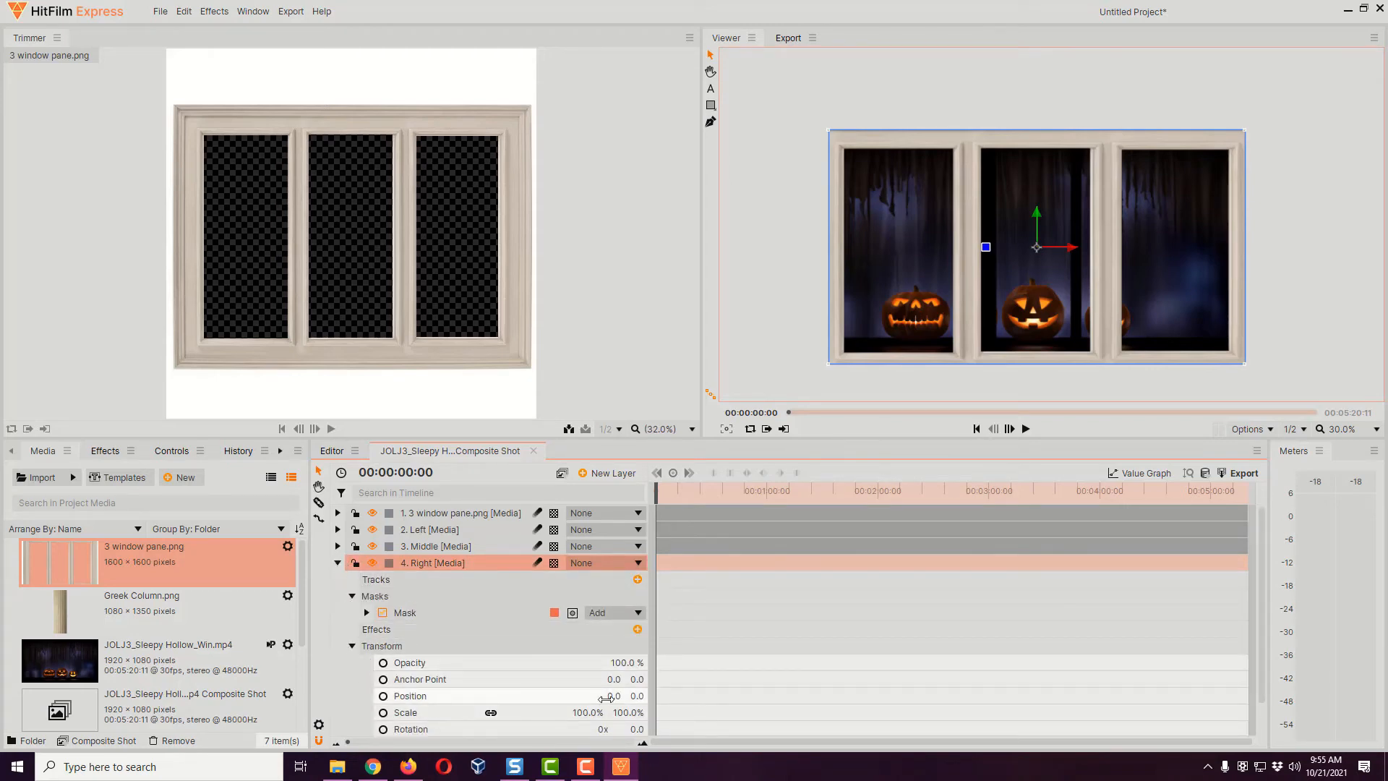
drag(614, 695, 690, 695)
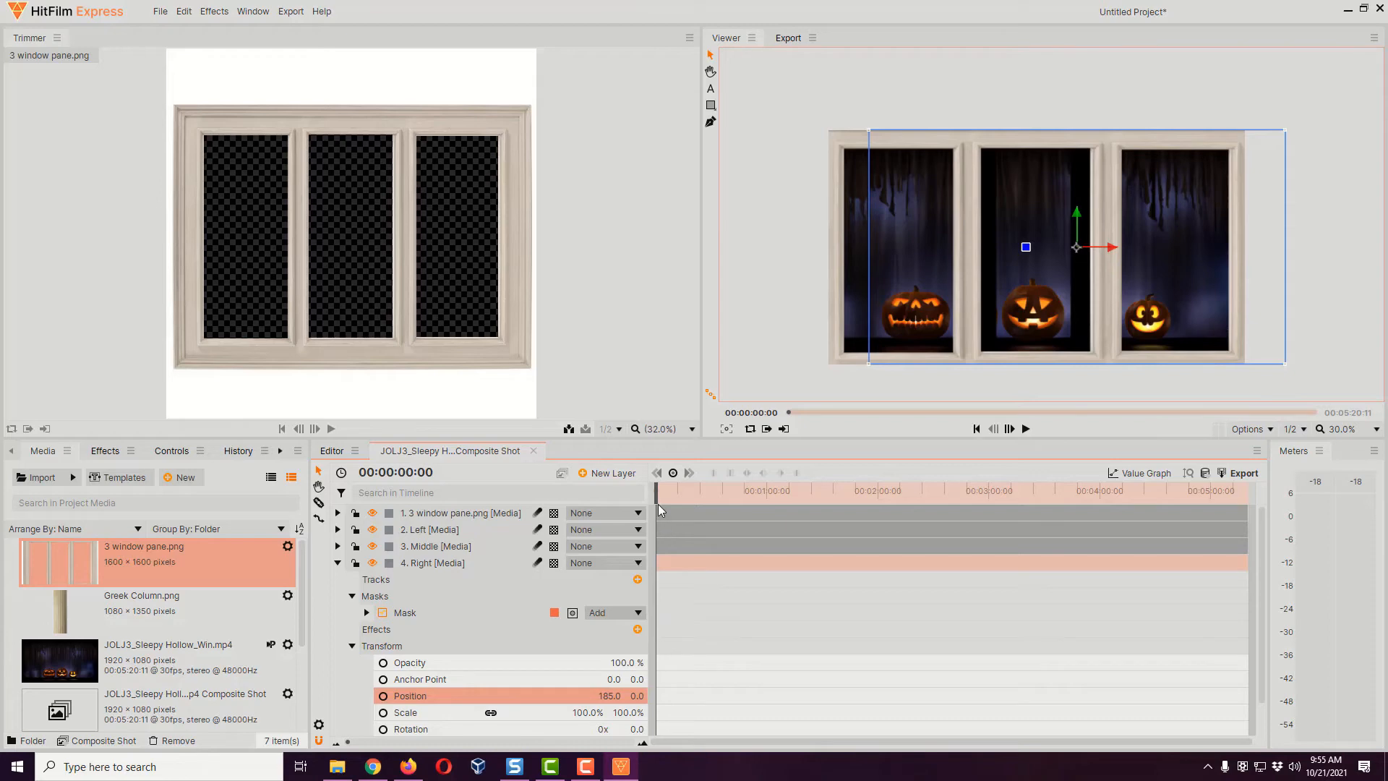
mouse_move(660, 501)
mouse_down()
mouse_move(677, 506)
mouse_move(635, 505)
mouse_up()
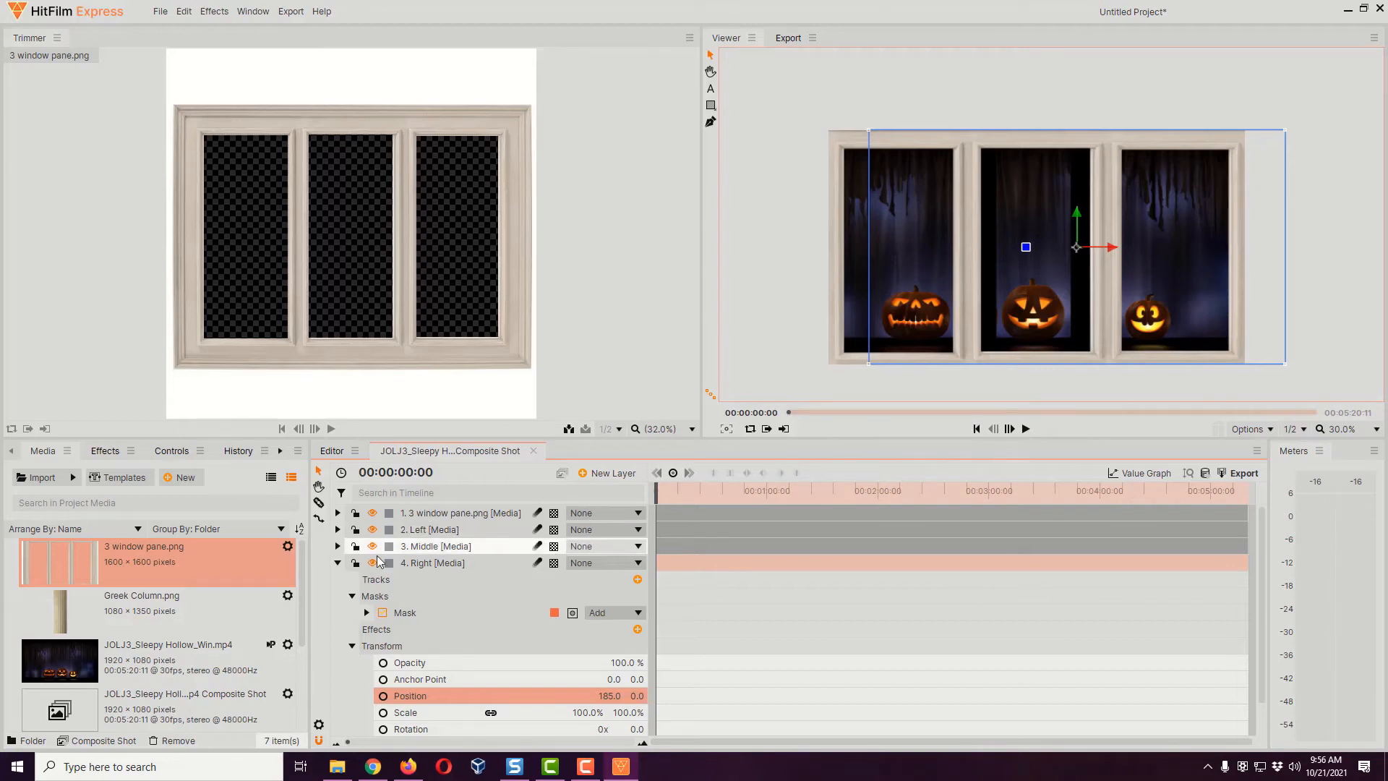
click(338, 563)
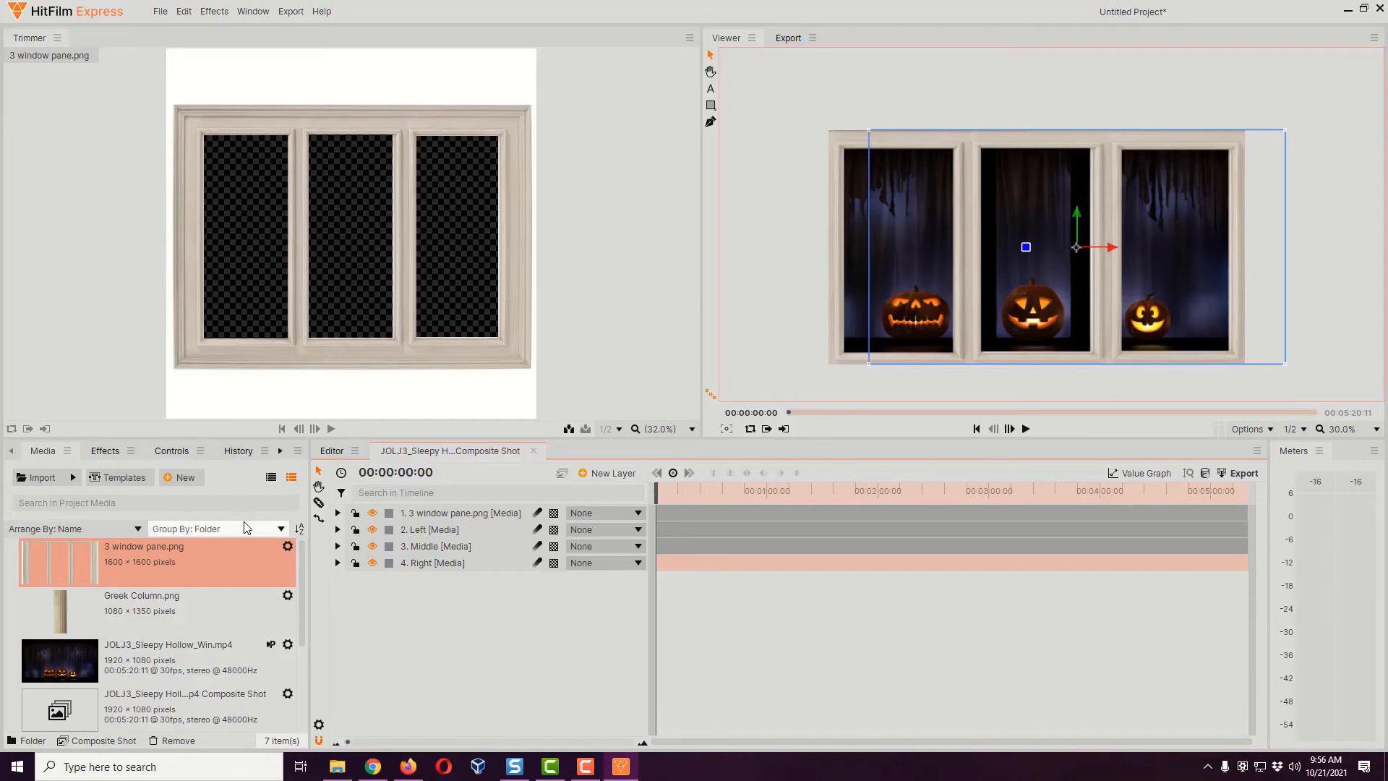
Place Greek Column.png directly beneath the window pane layer, scaled down to about the window's height and positioned along the middle pane's right side
click(161, 616)
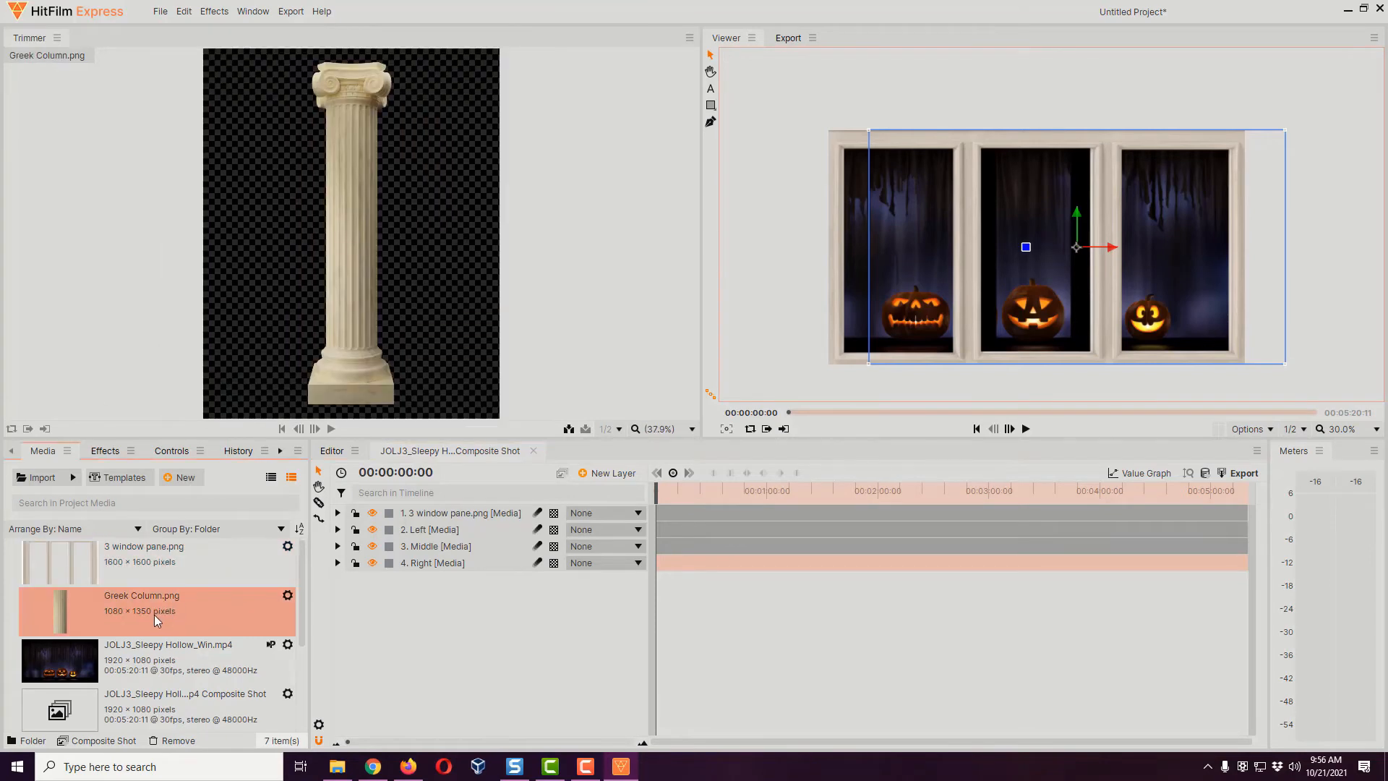
drag(154, 615, 450, 526)
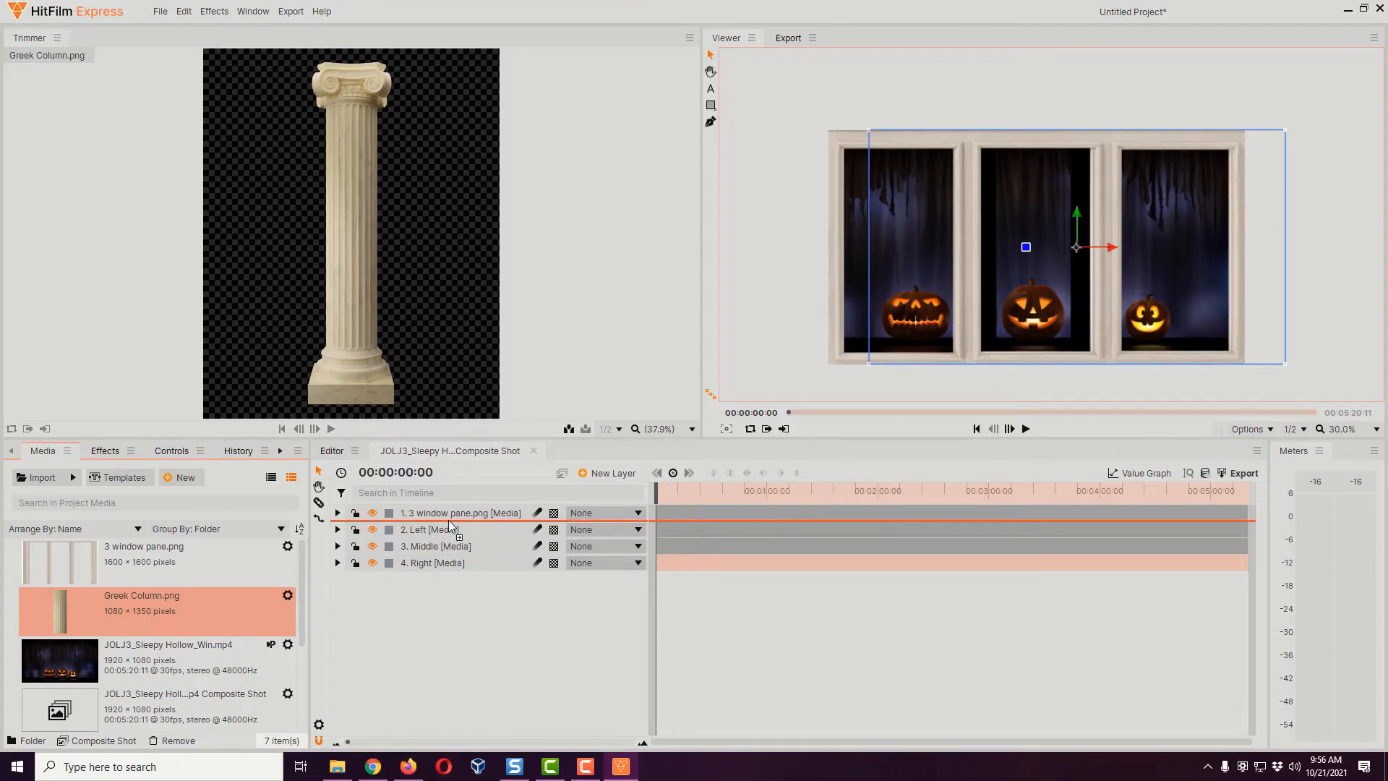
drag(450, 526, 448, 519)
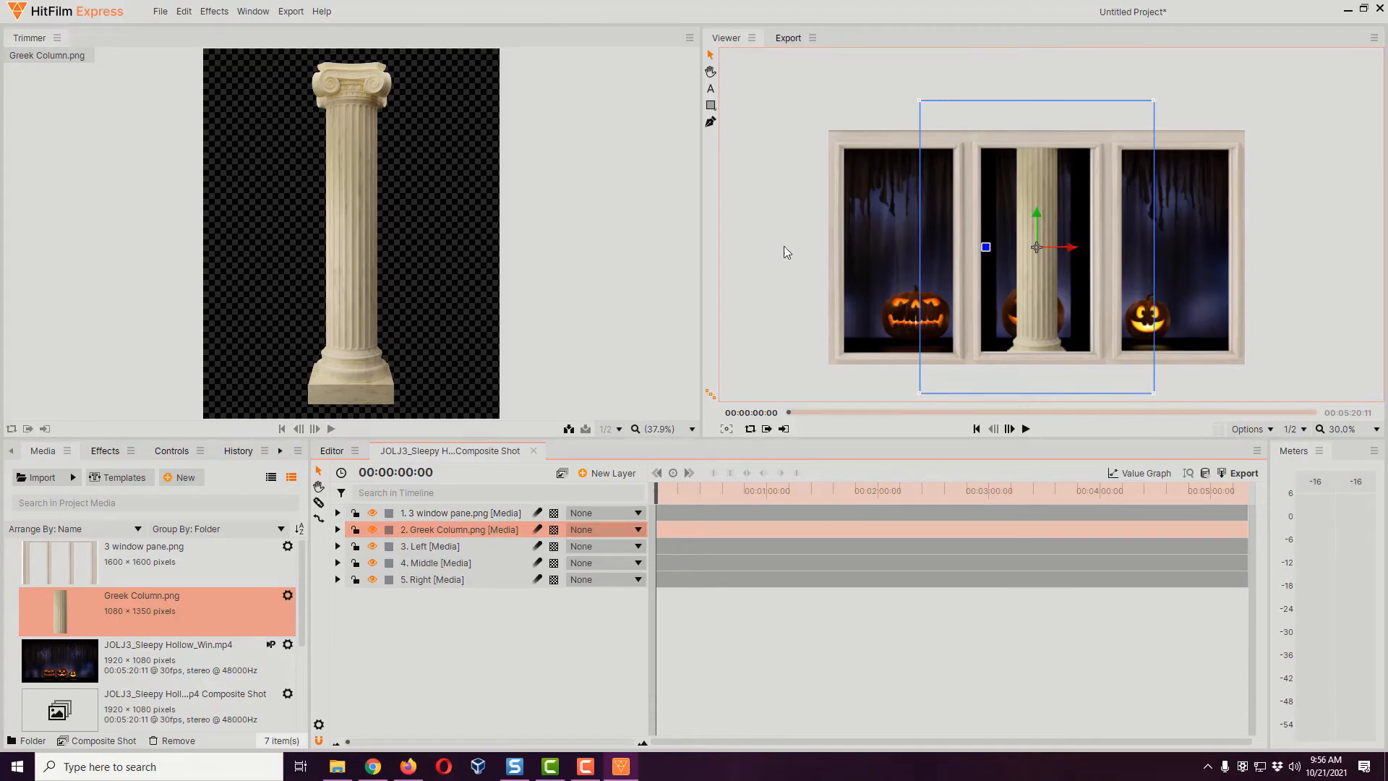
drag(923, 107, 950, 127)
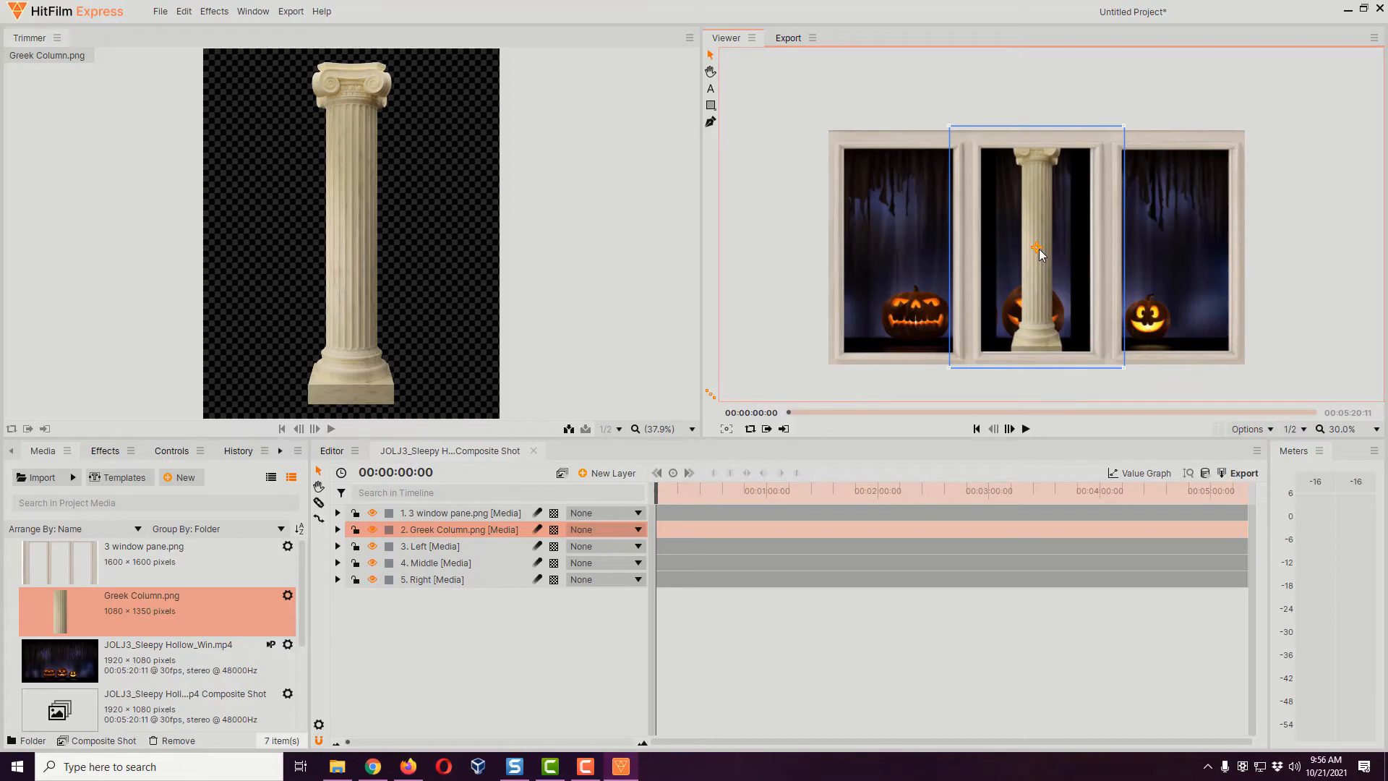
drag(1039, 248, 1078, 249)
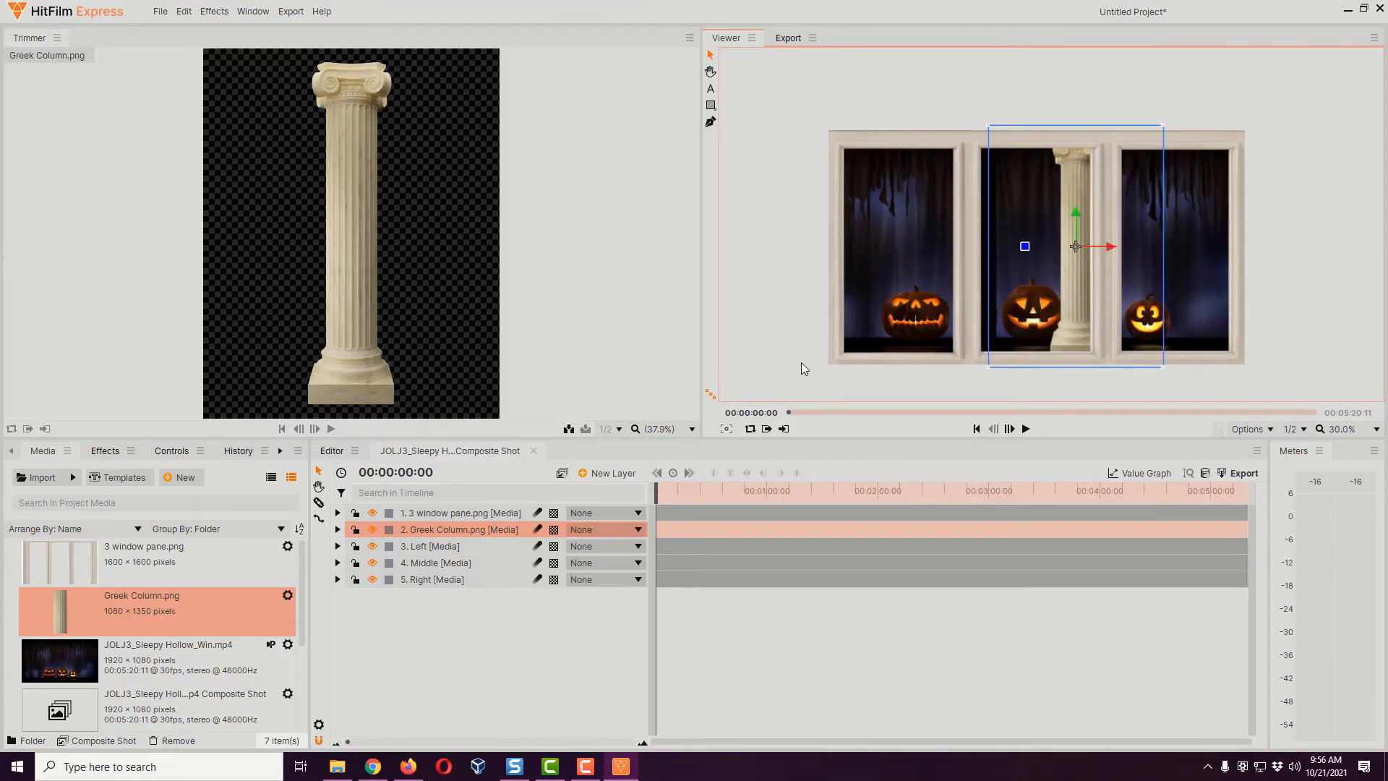
Shift the Middle layer to a horizontal position of -136.0 so its pumpkin sits beside the column
click(458, 564)
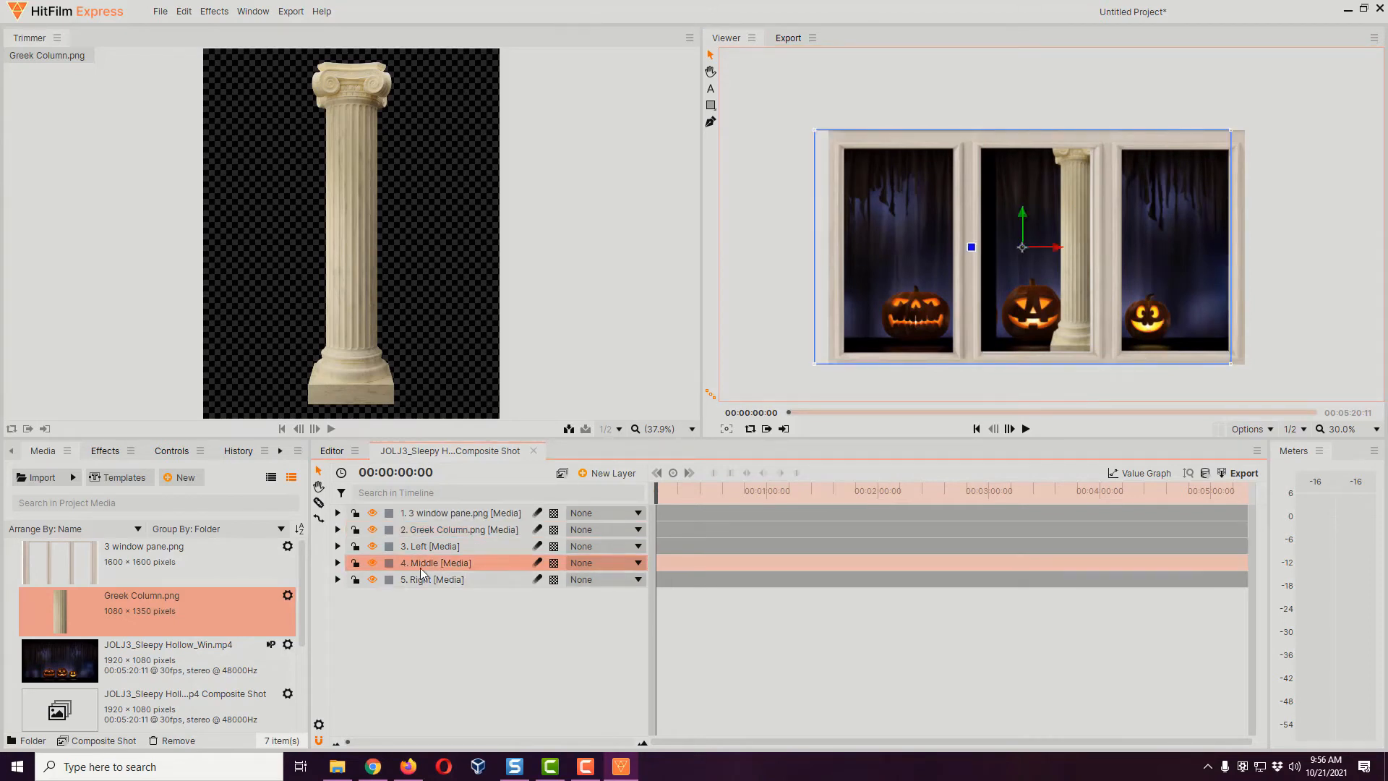
click(337, 564)
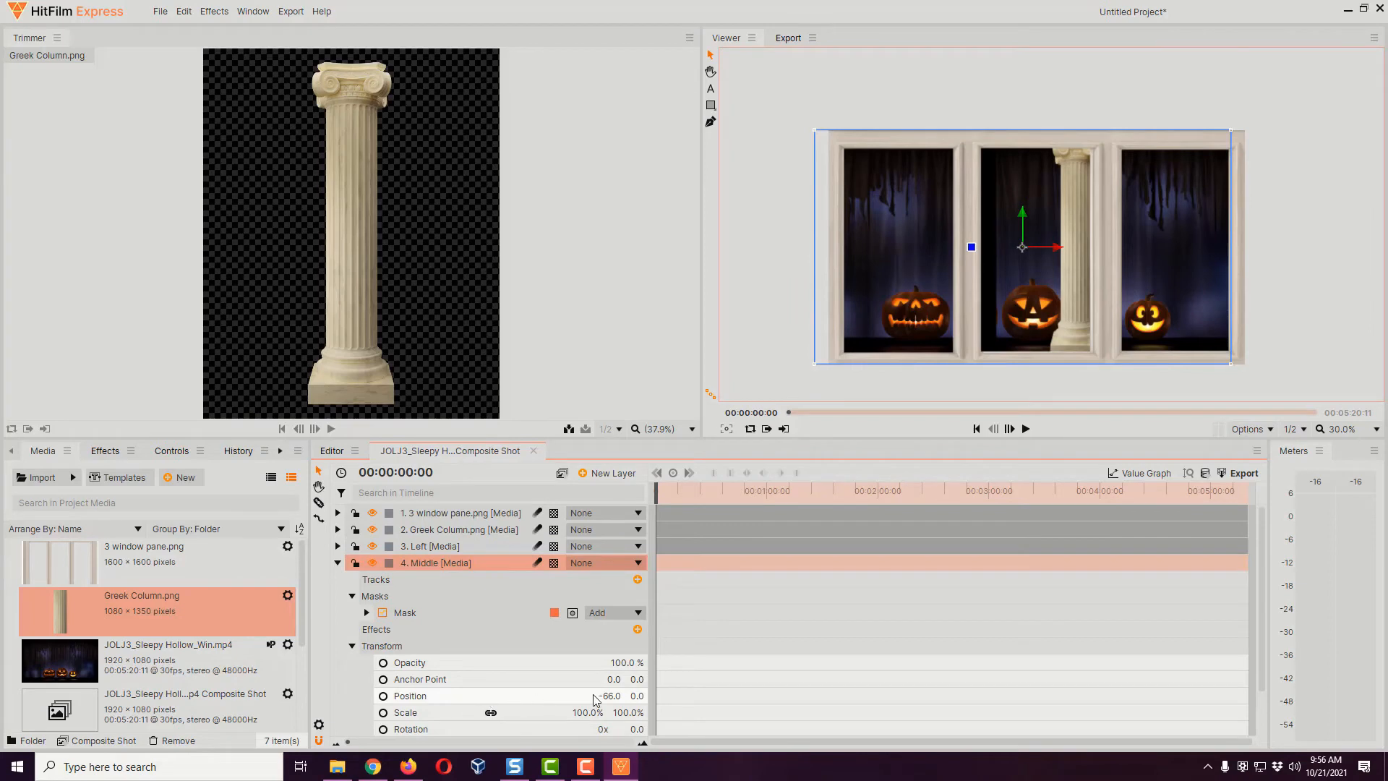
drag(610, 696, 579, 696)
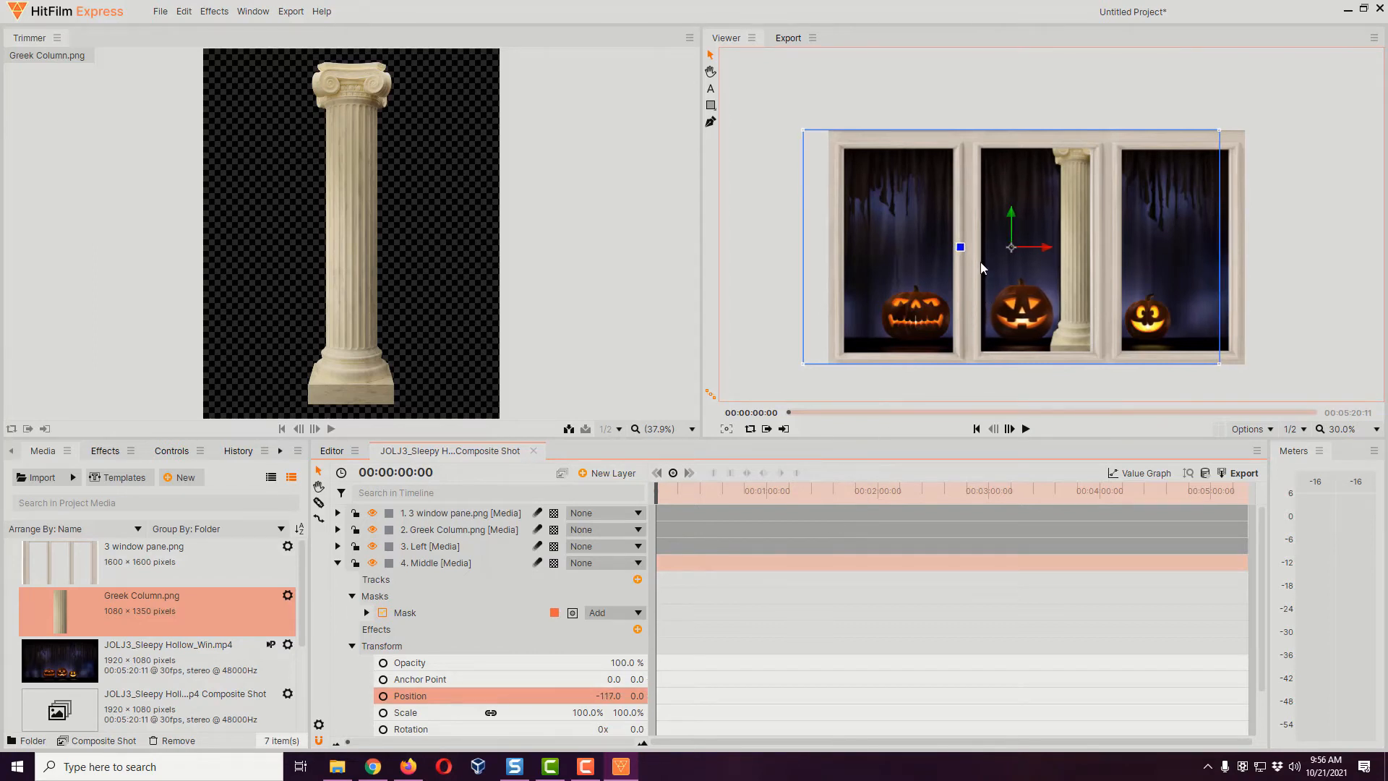
drag(593, 698, 626, 693)
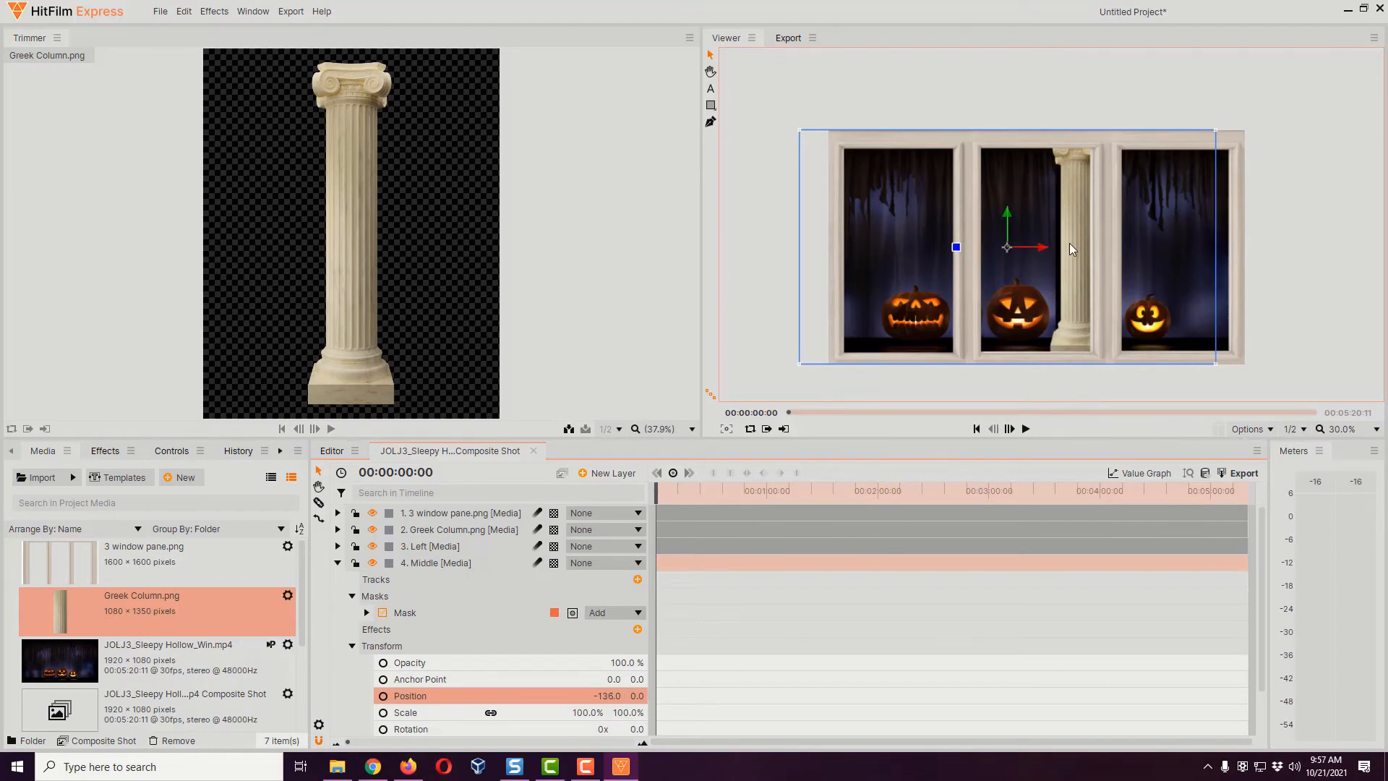
Widen the Greek column, match its height to the window frame and nudge it to cover the middle pane's right edge
click(467, 533)
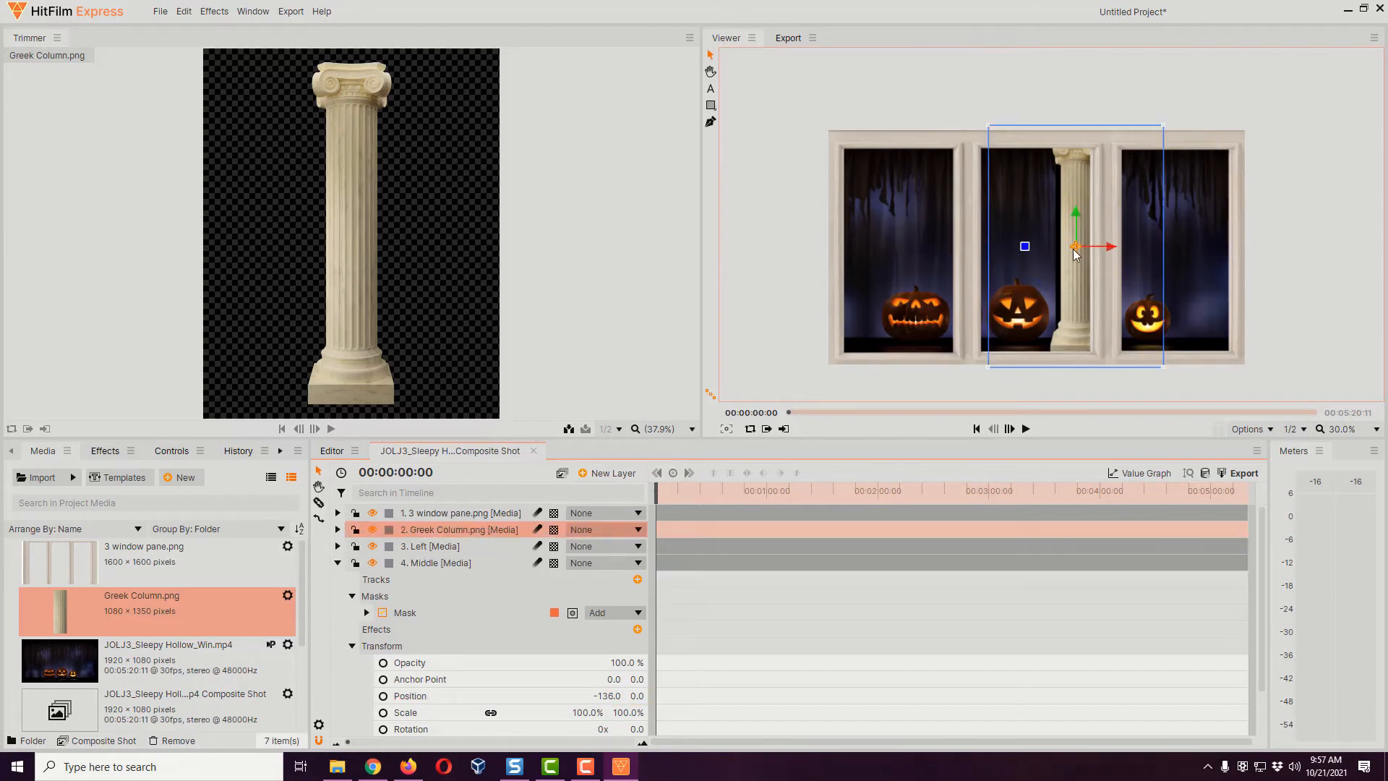
drag(1074, 249, 1073, 249)
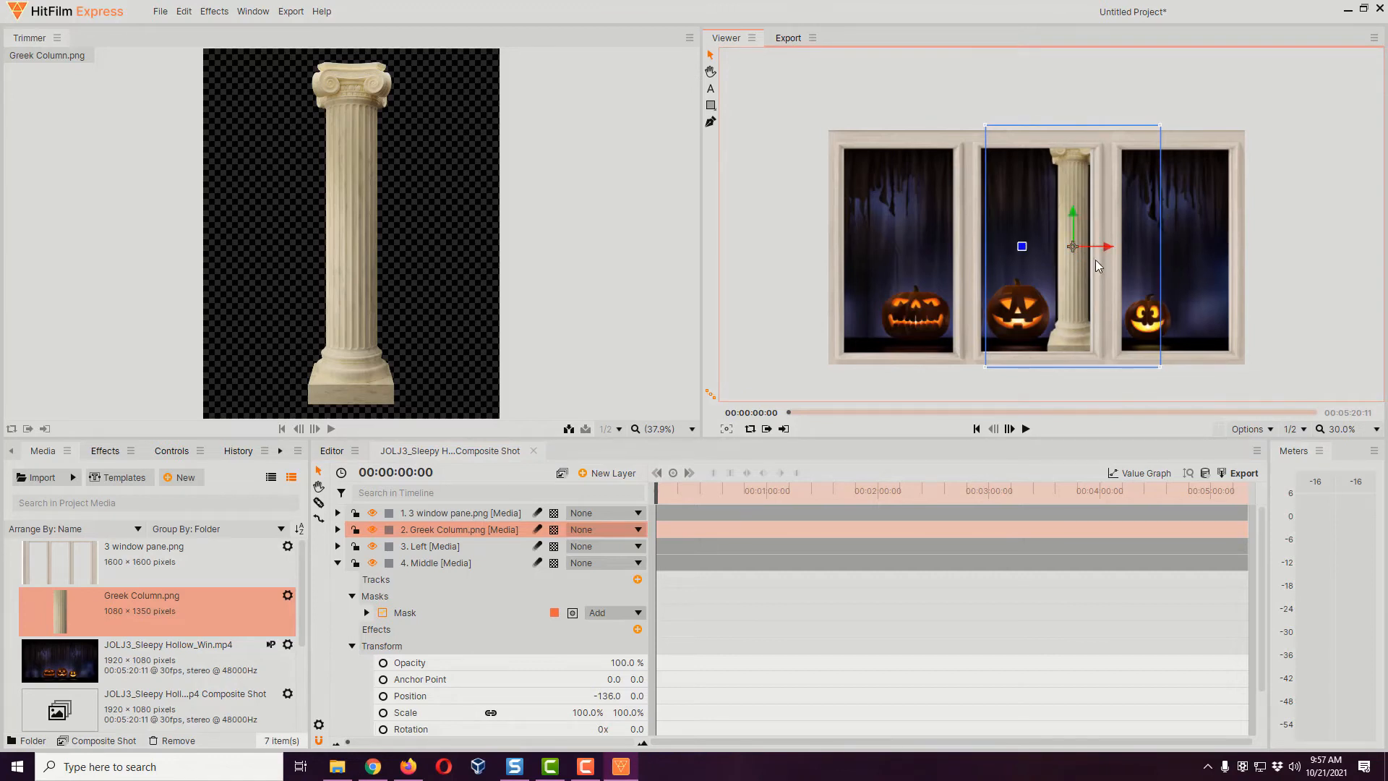
drag(1160, 366, 1177, 362)
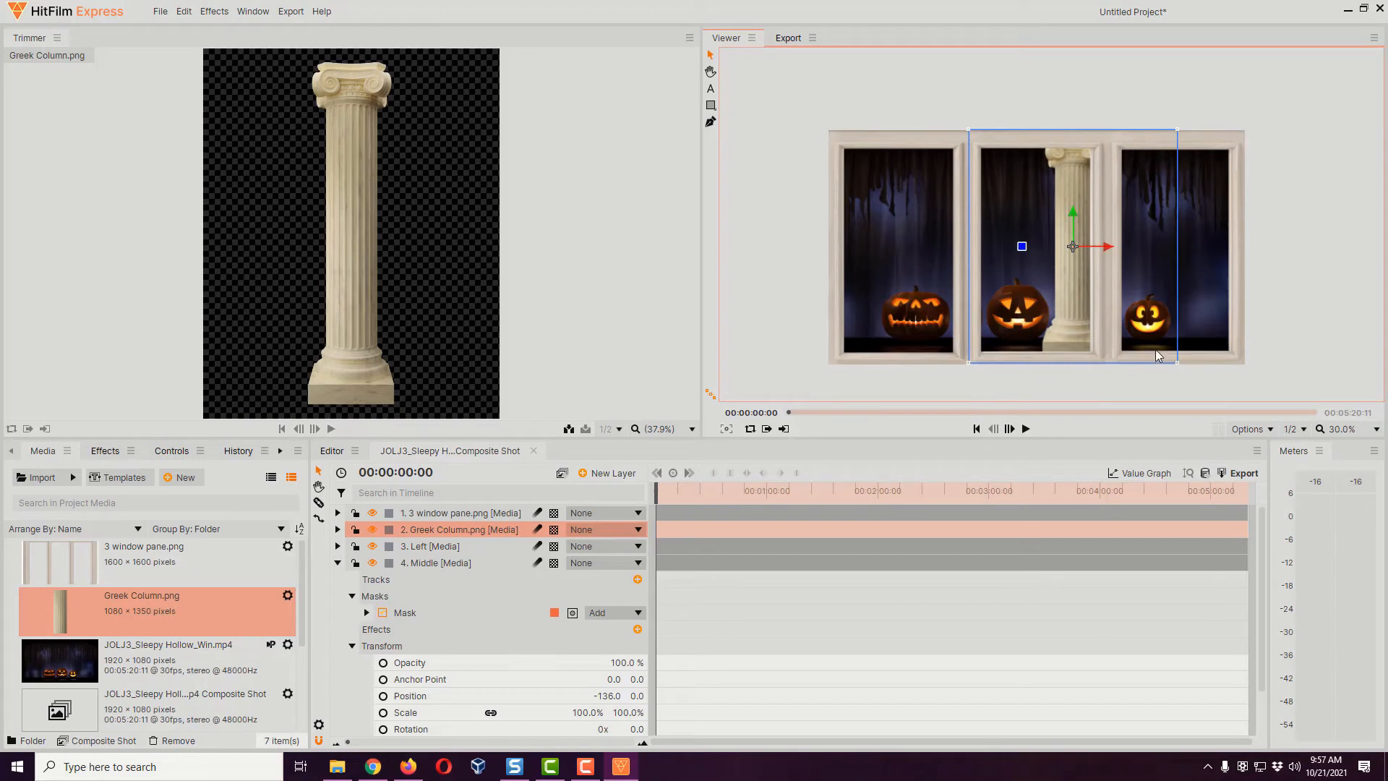
drag(1072, 246, 1075, 249)
click(1293, 385)
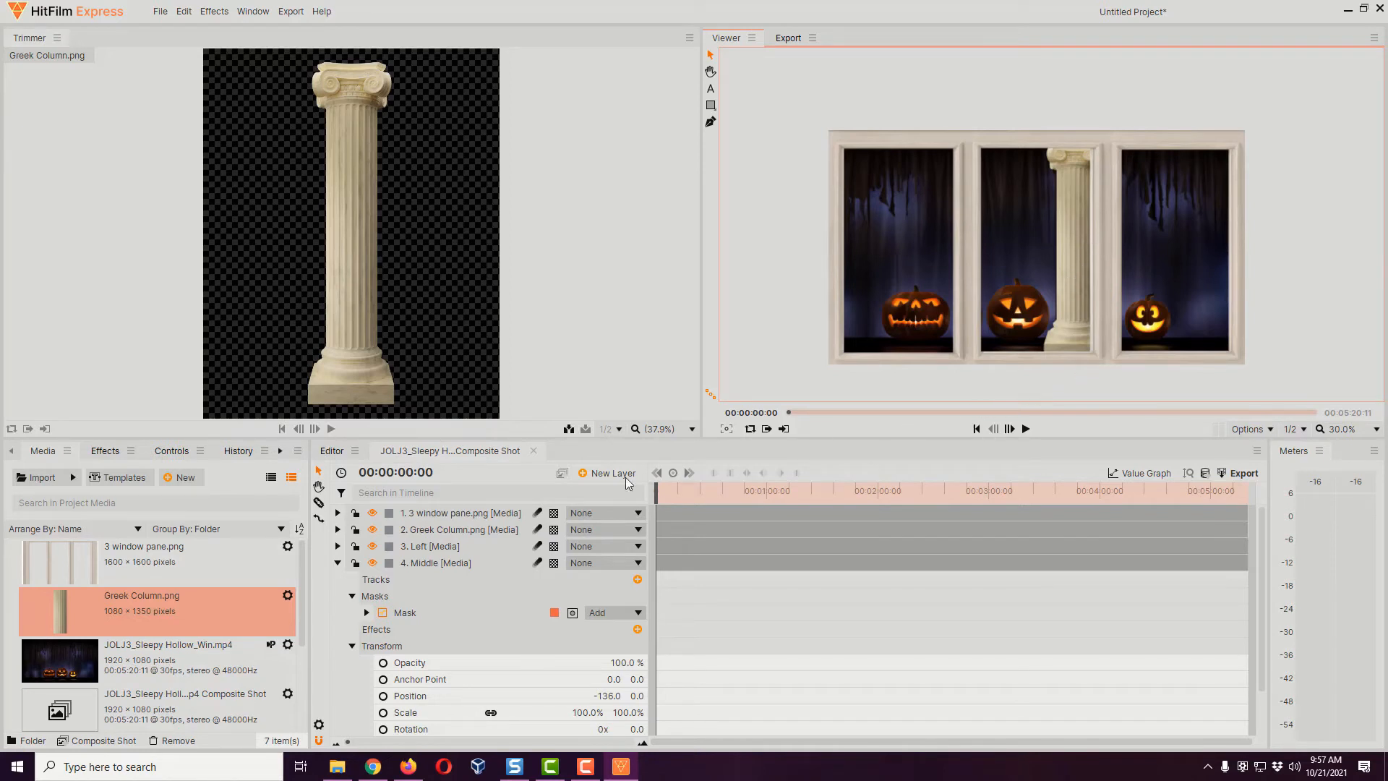
Find the Hue, Saturation & Lightness effect by searching for "hue" and apply it to the Greek Column.png layer
click(108, 452)
click(116, 476)
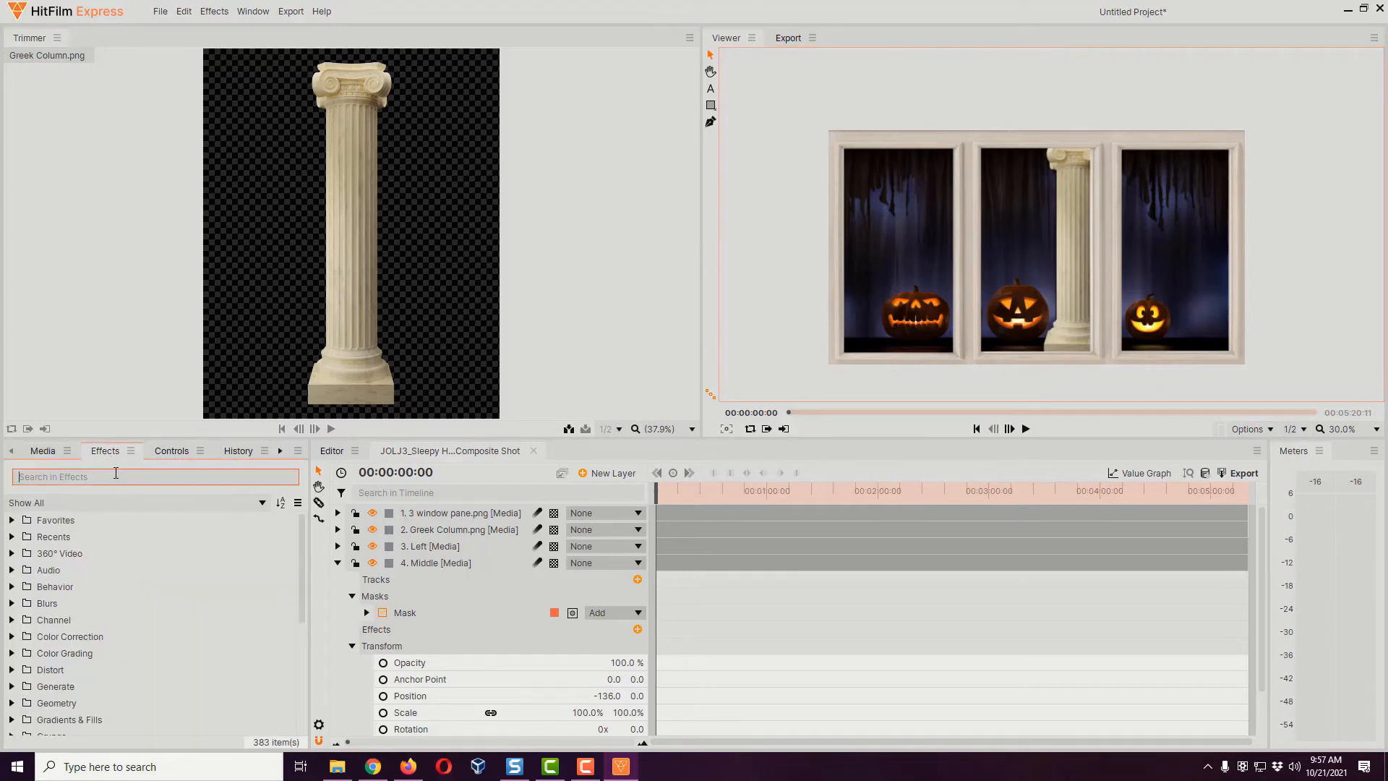
text(hue)
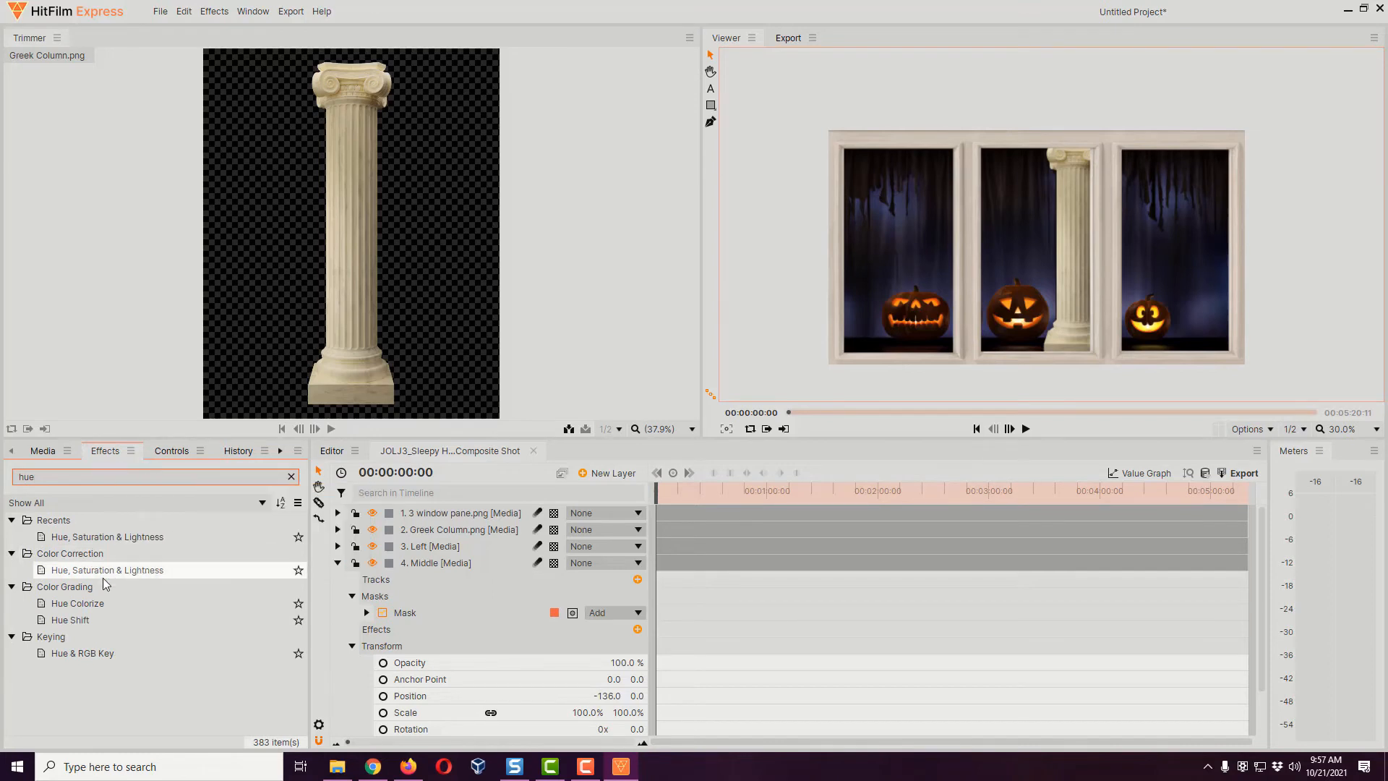
drag(103, 578, 453, 532)
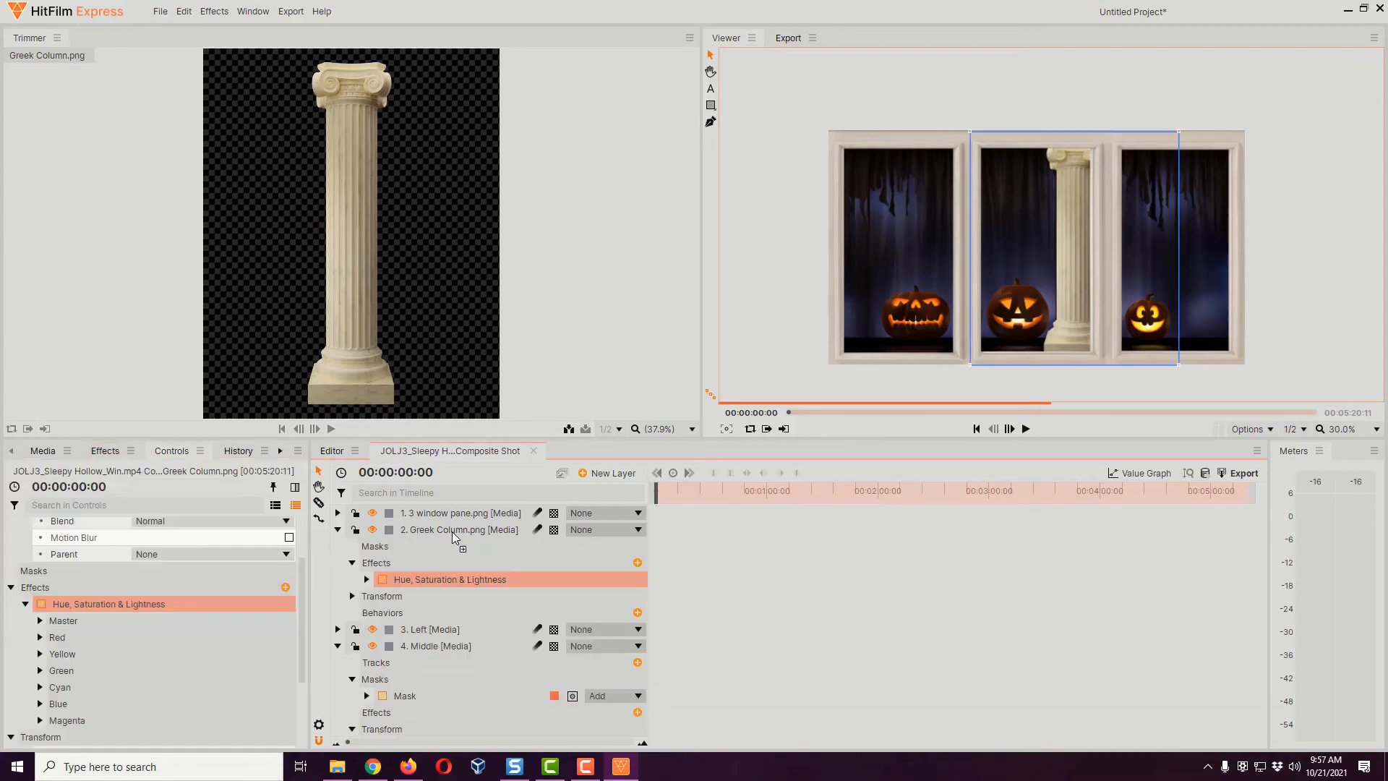
Set the column effect's Master values to Lightness -38.0, Hue Shift -142.0° and Saturation -55.0
click(367, 579)
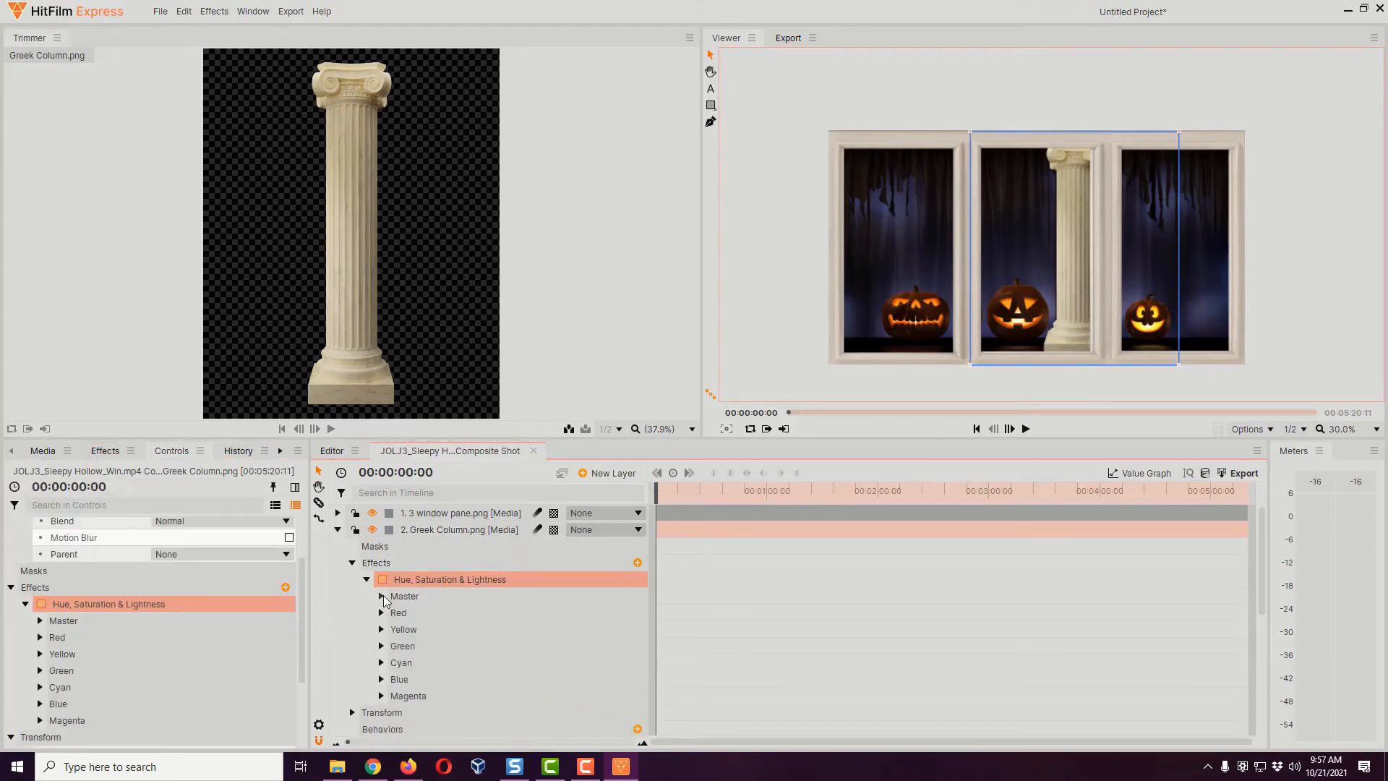
click(381, 595)
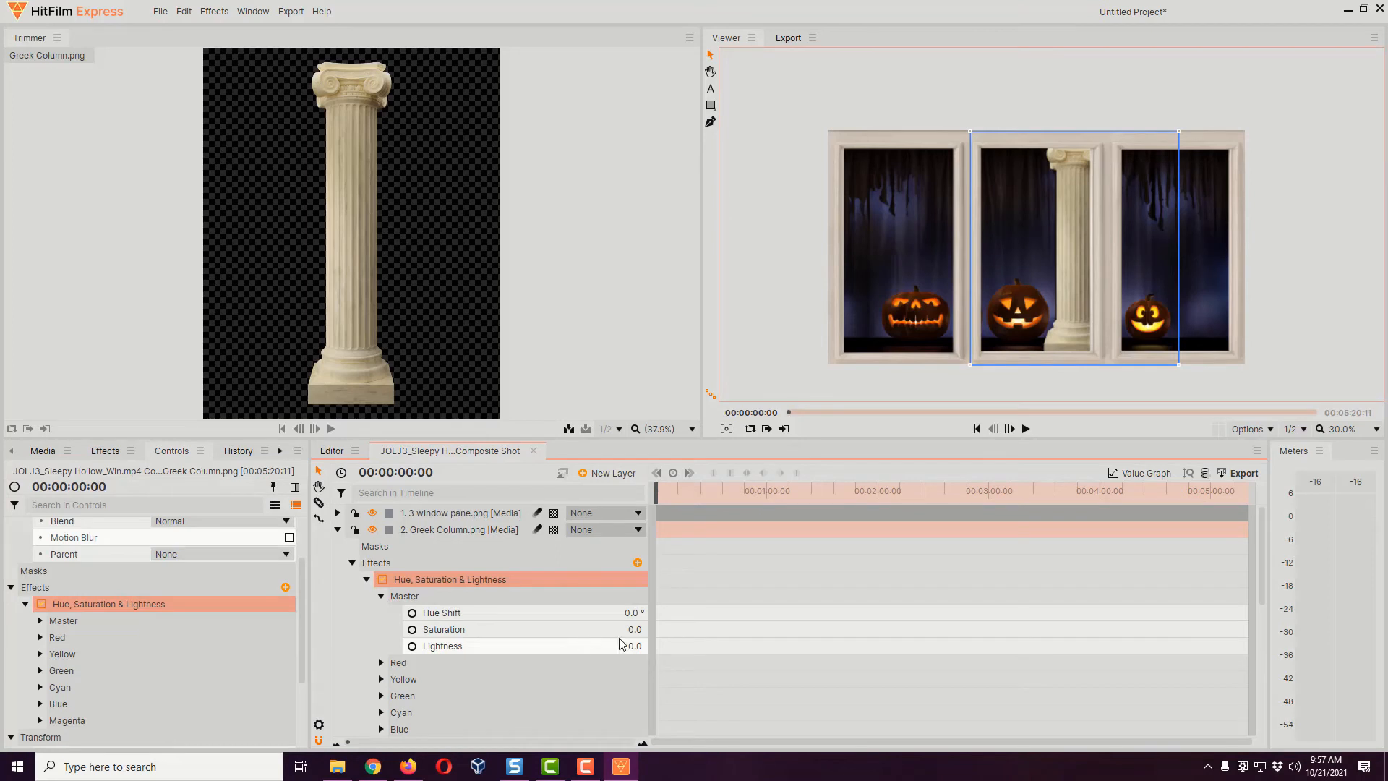
drag(622, 644, 595, 645)
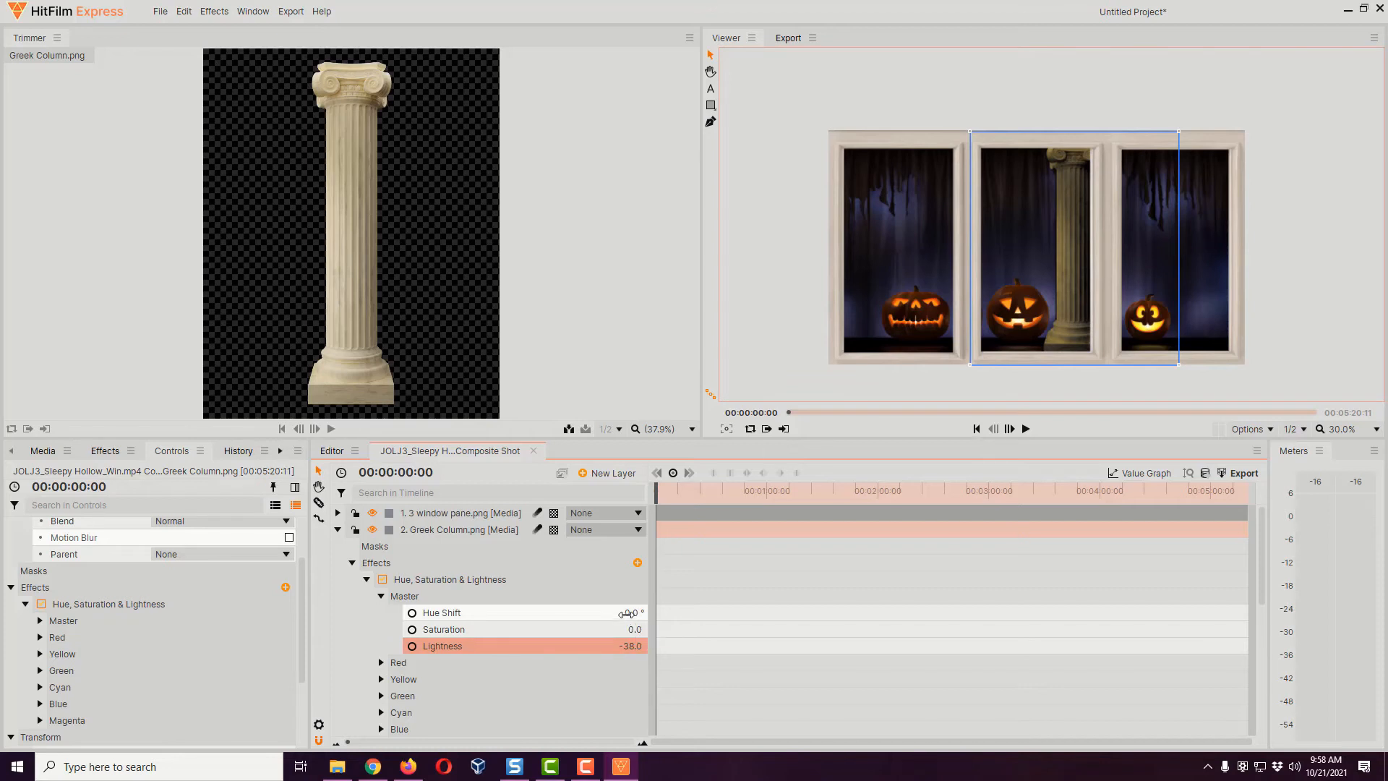
drag(627, 614, 525, 614)
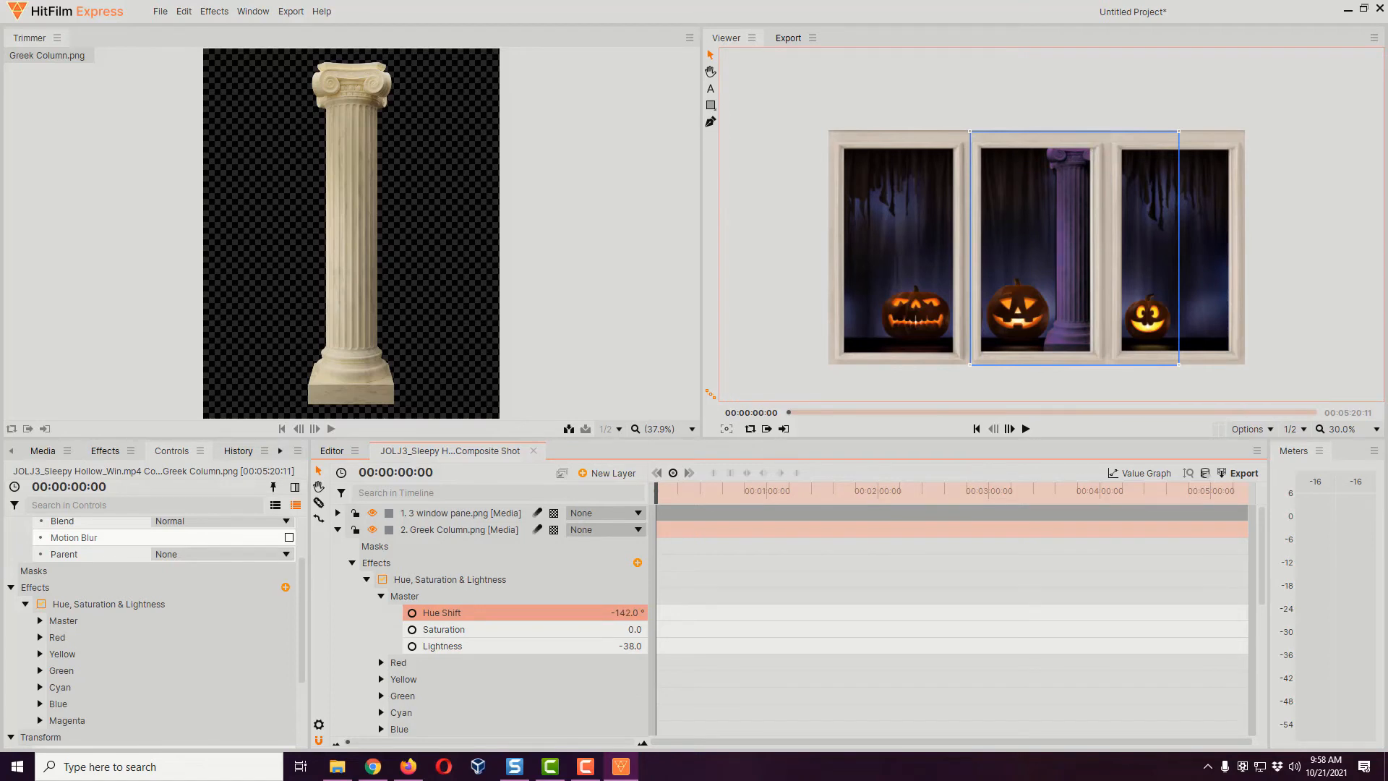
drag(635, 629, 596, 630)
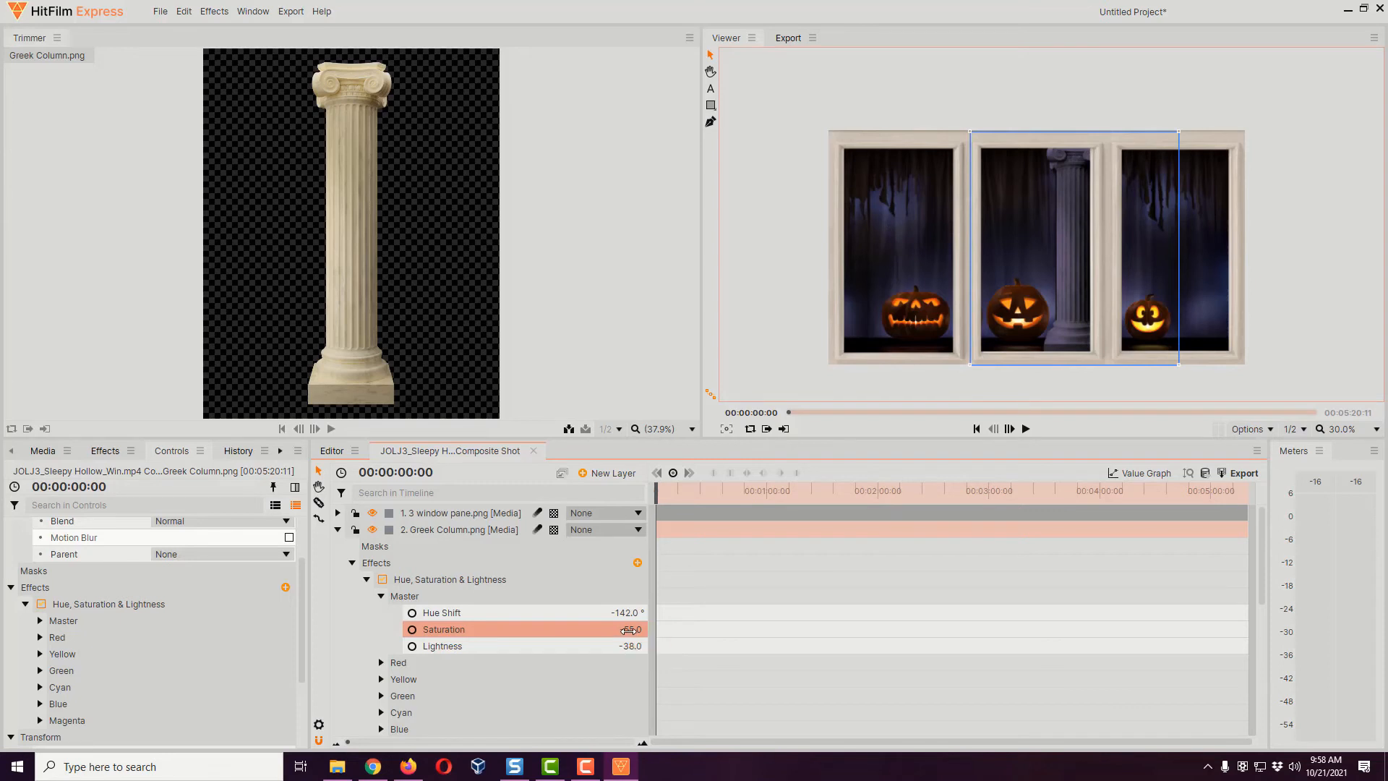
click(631, 630)
Check the composite in the main editor timeline, and return to the composite shot
drag(657, 502, 616, 495)
click(332, 452)
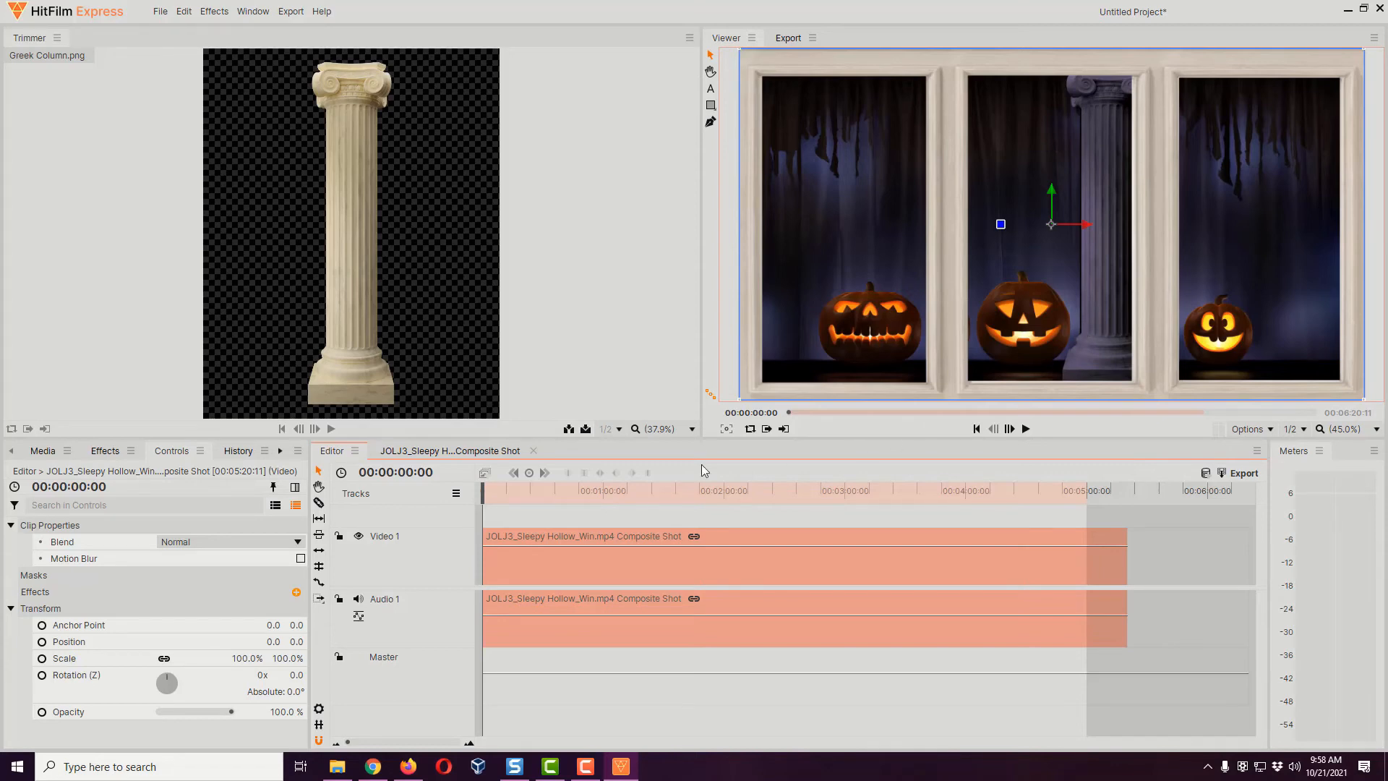
click(418, 450)
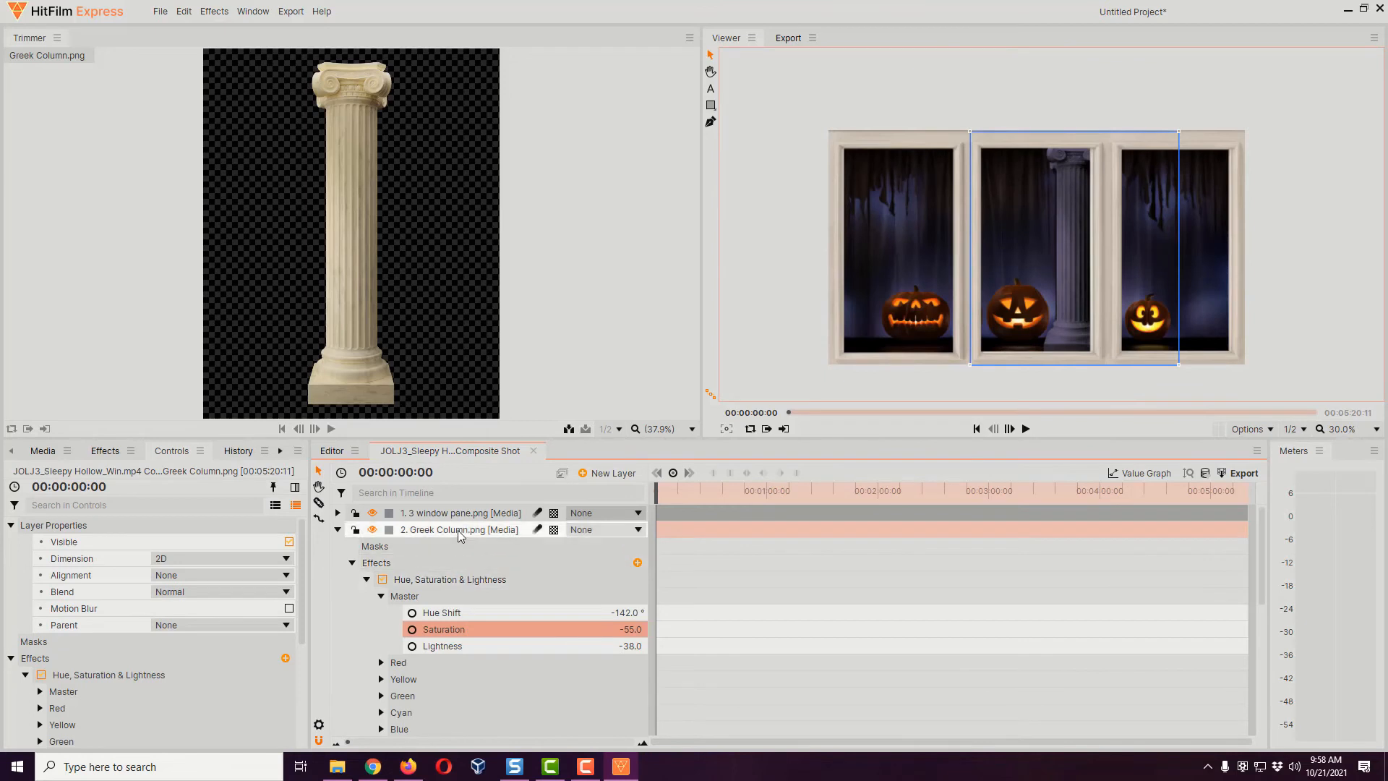
Widen the Greek column slightly, check the composite in the main editor timeline, and return to the composite shot
click(460, 533)
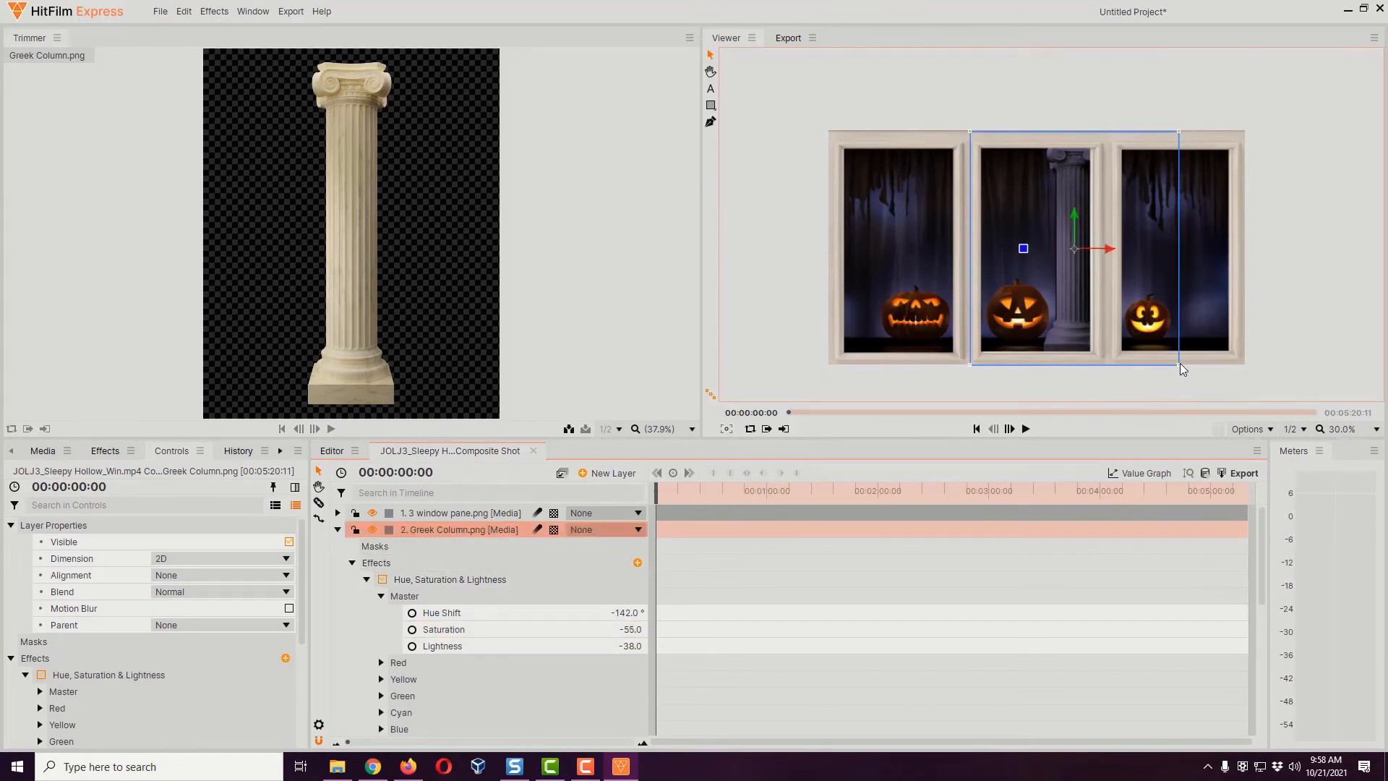
click(1180, 364)
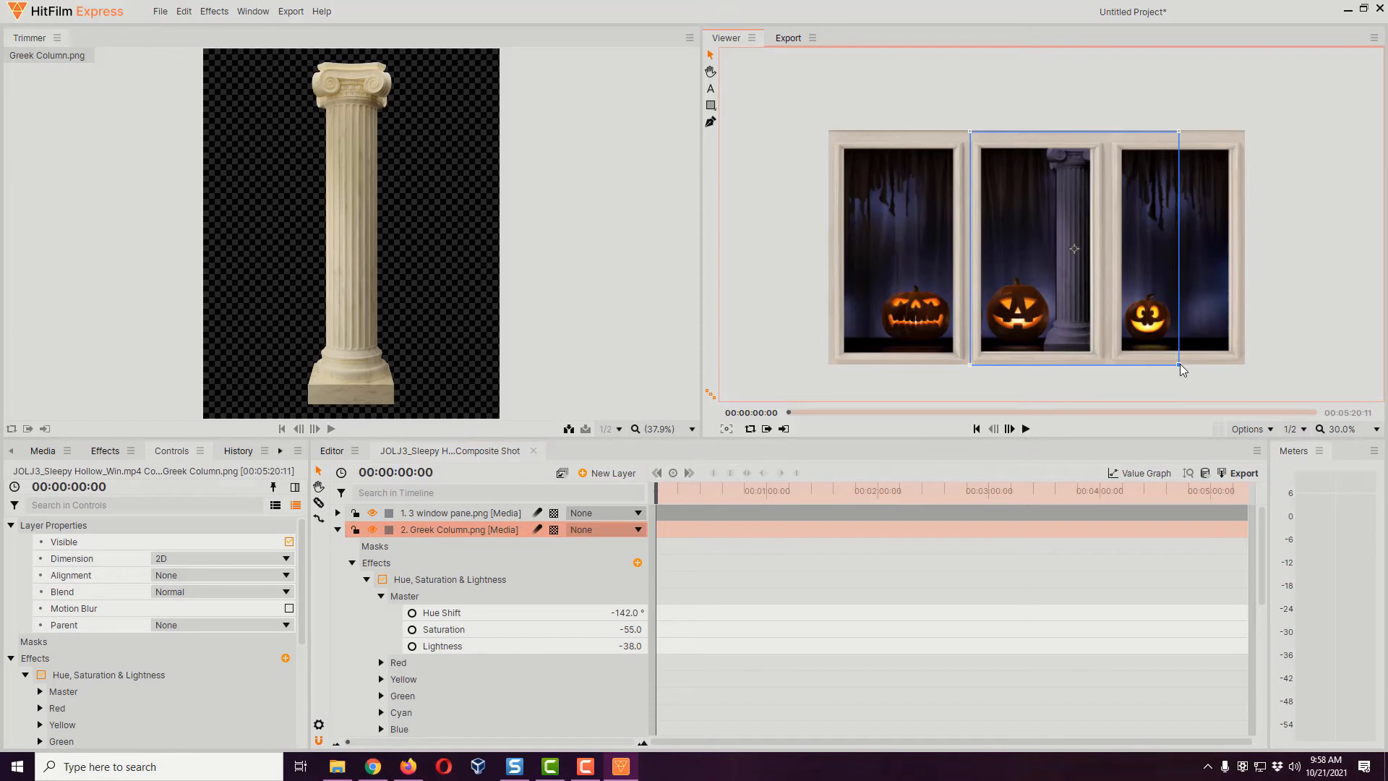
drag(1180, 363, 1183, 363)
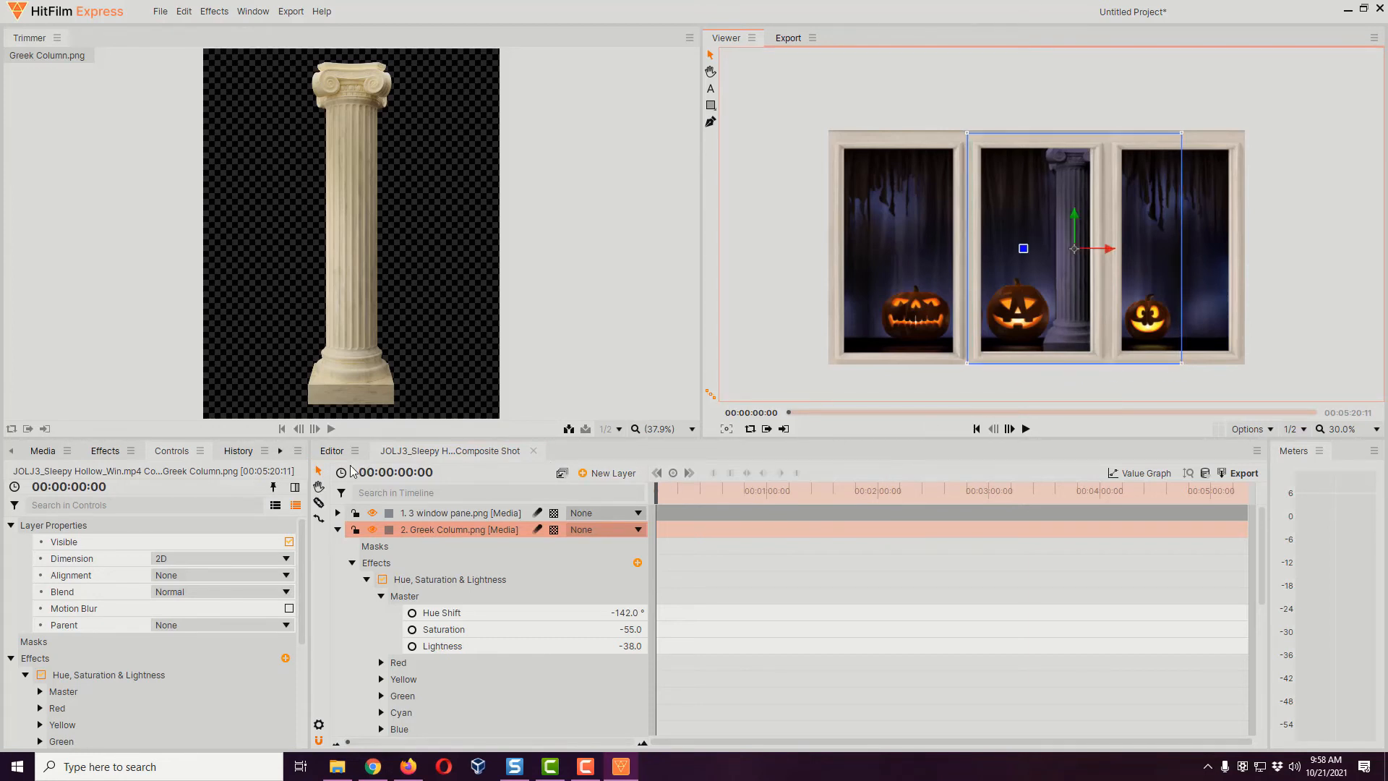
click(332, 451)
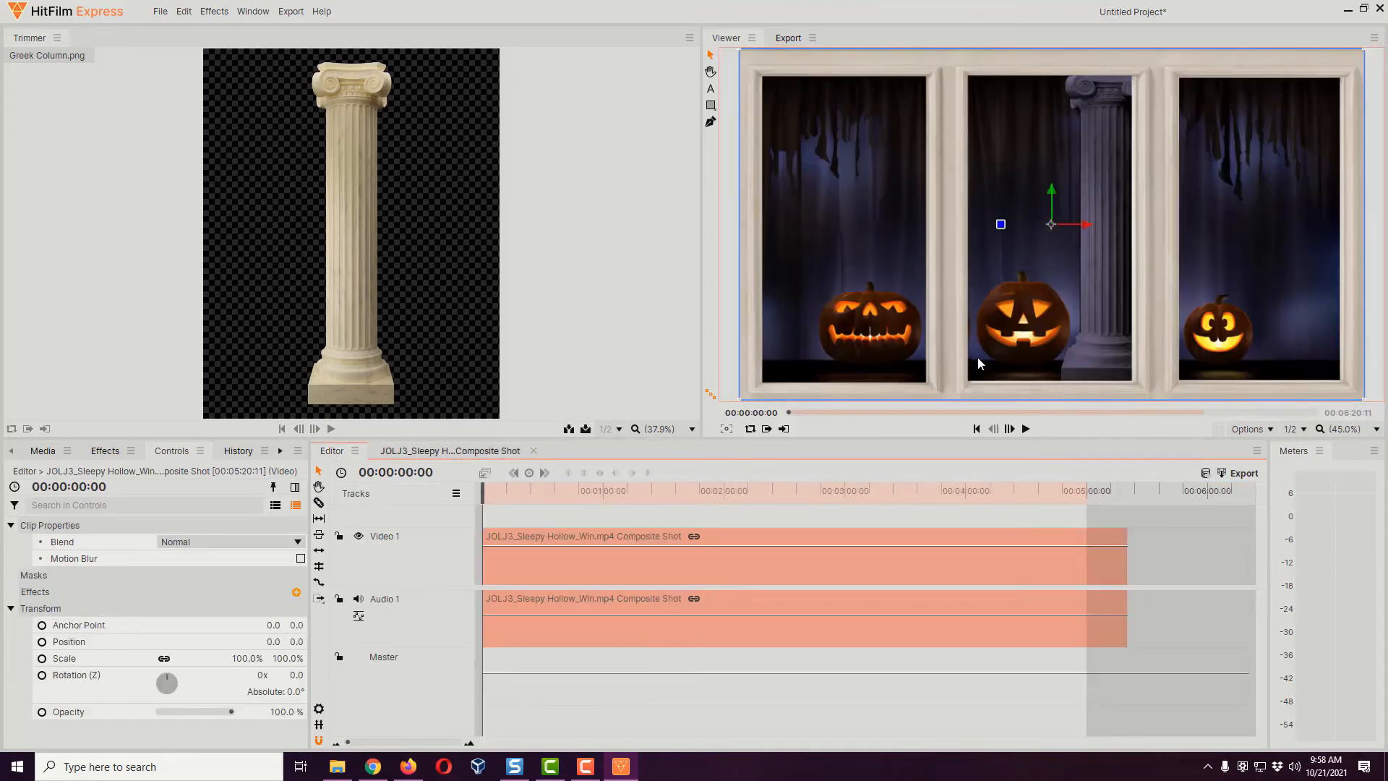
click(403, 451)
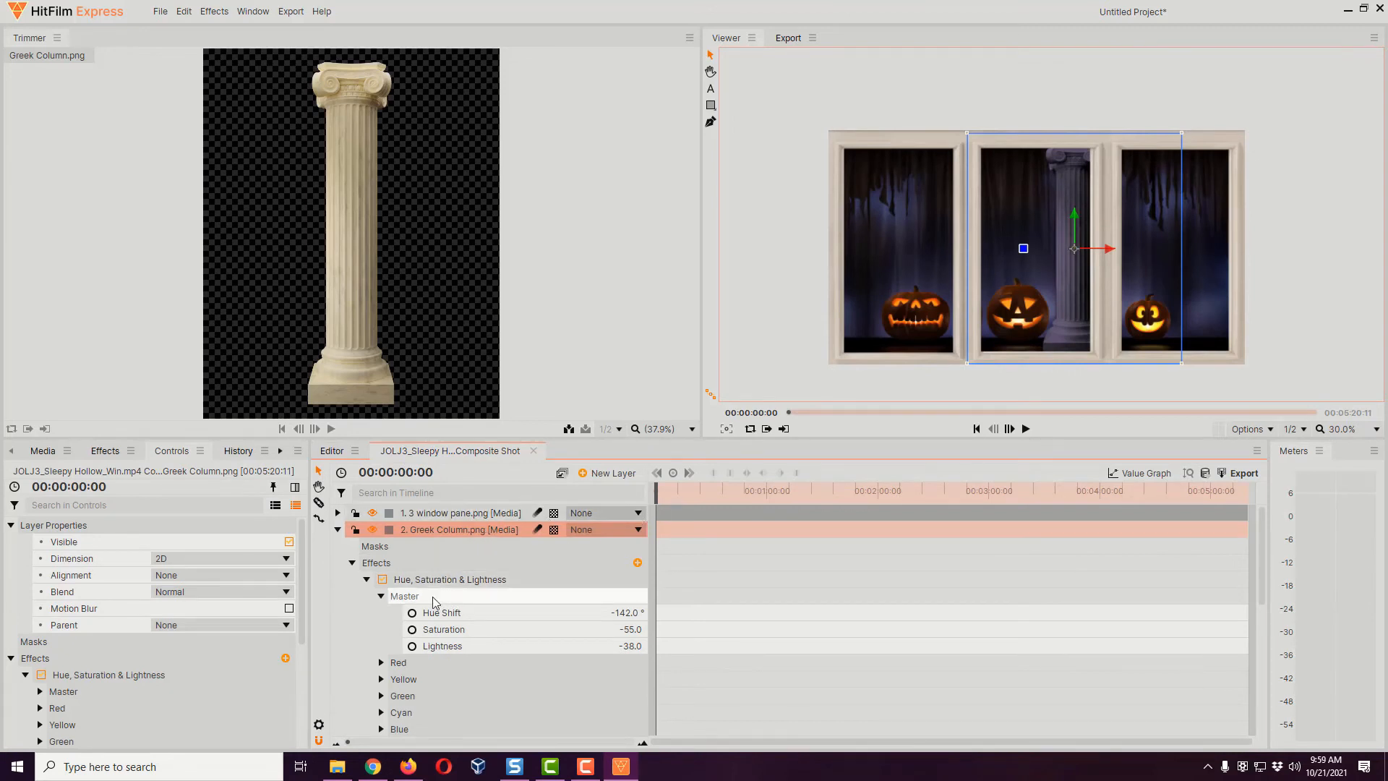
Collapse the column's effects, nudge the Greek column slightly to the left, and check the result in the main editor timeline
click(353, 563)
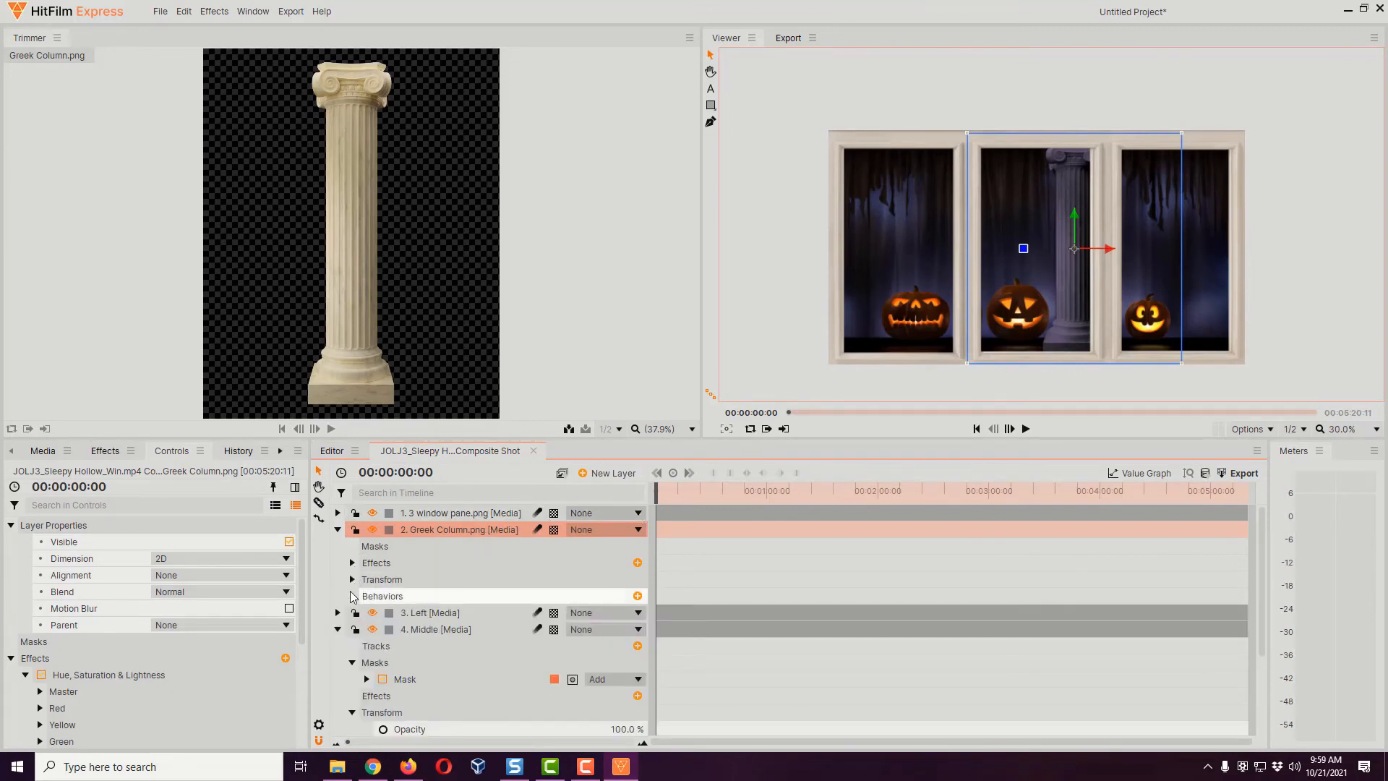
click(1076, 250)
drag(1077, 248, 1076, 249)
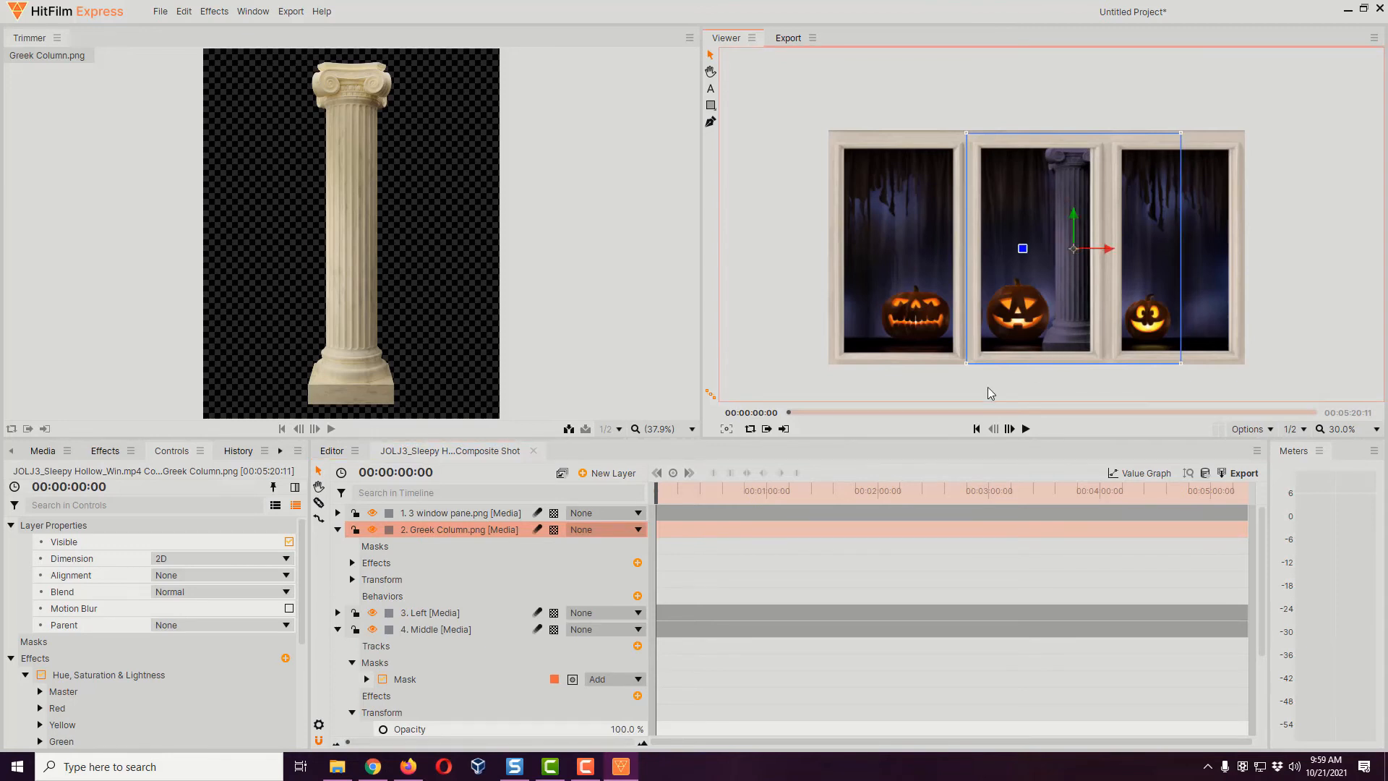
click(331, 457)
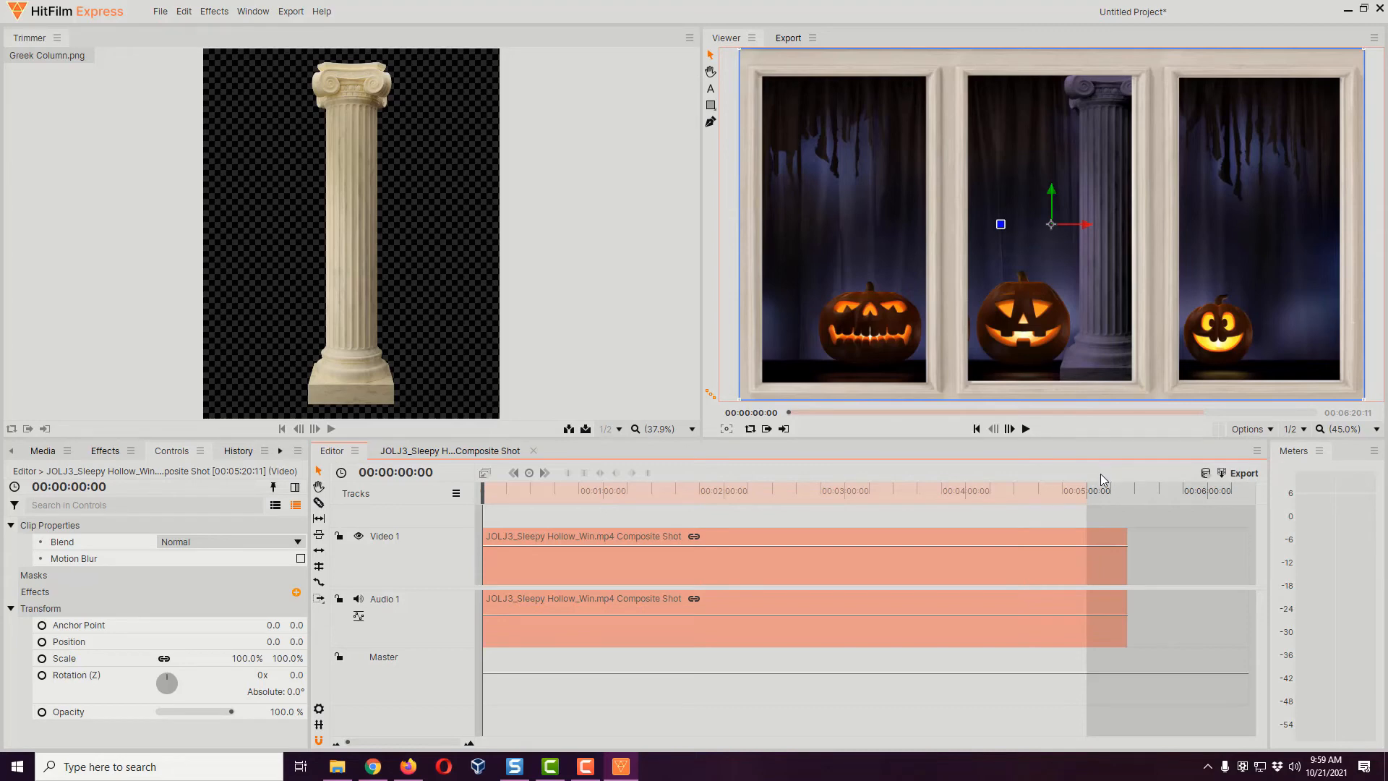
click(464, 458)
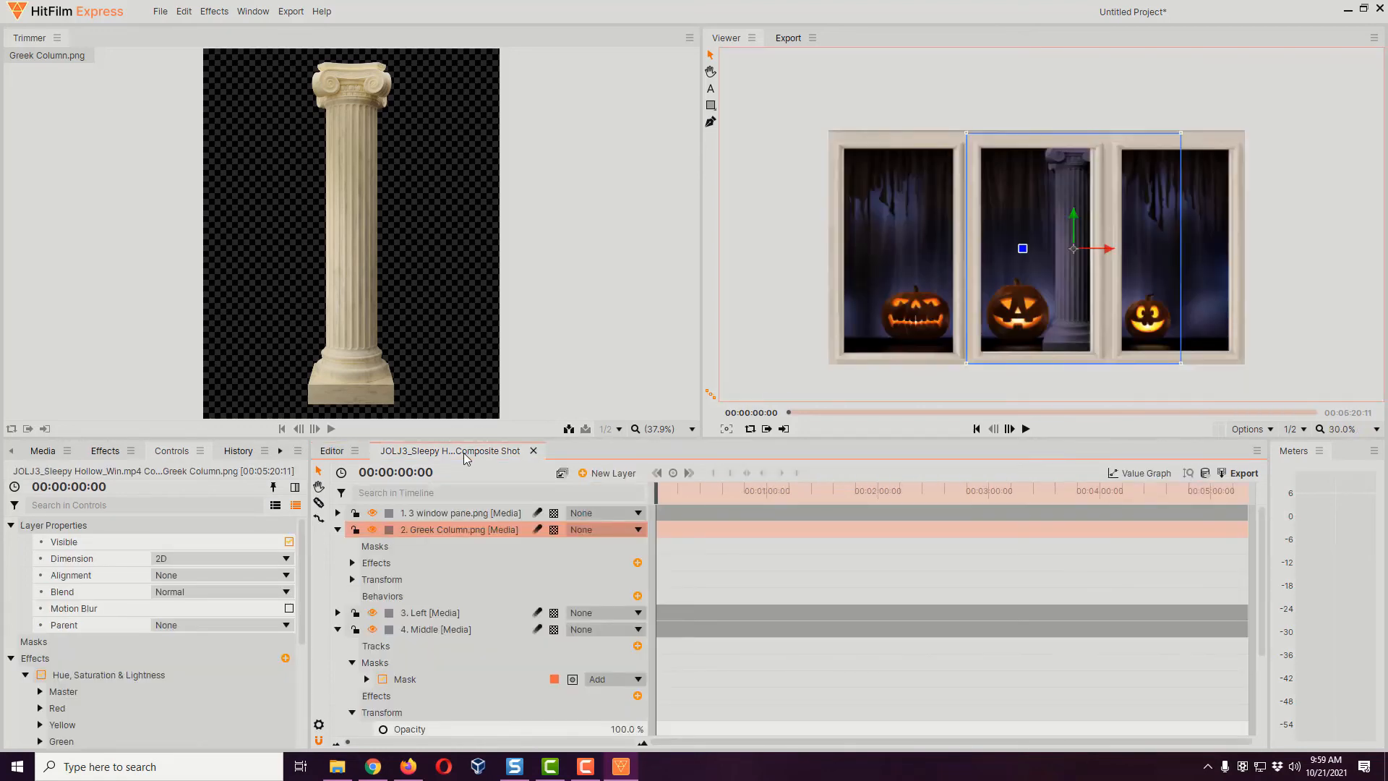
Scale the viewer to fit and hide the Greek Column.png layer
click(1376, 429)
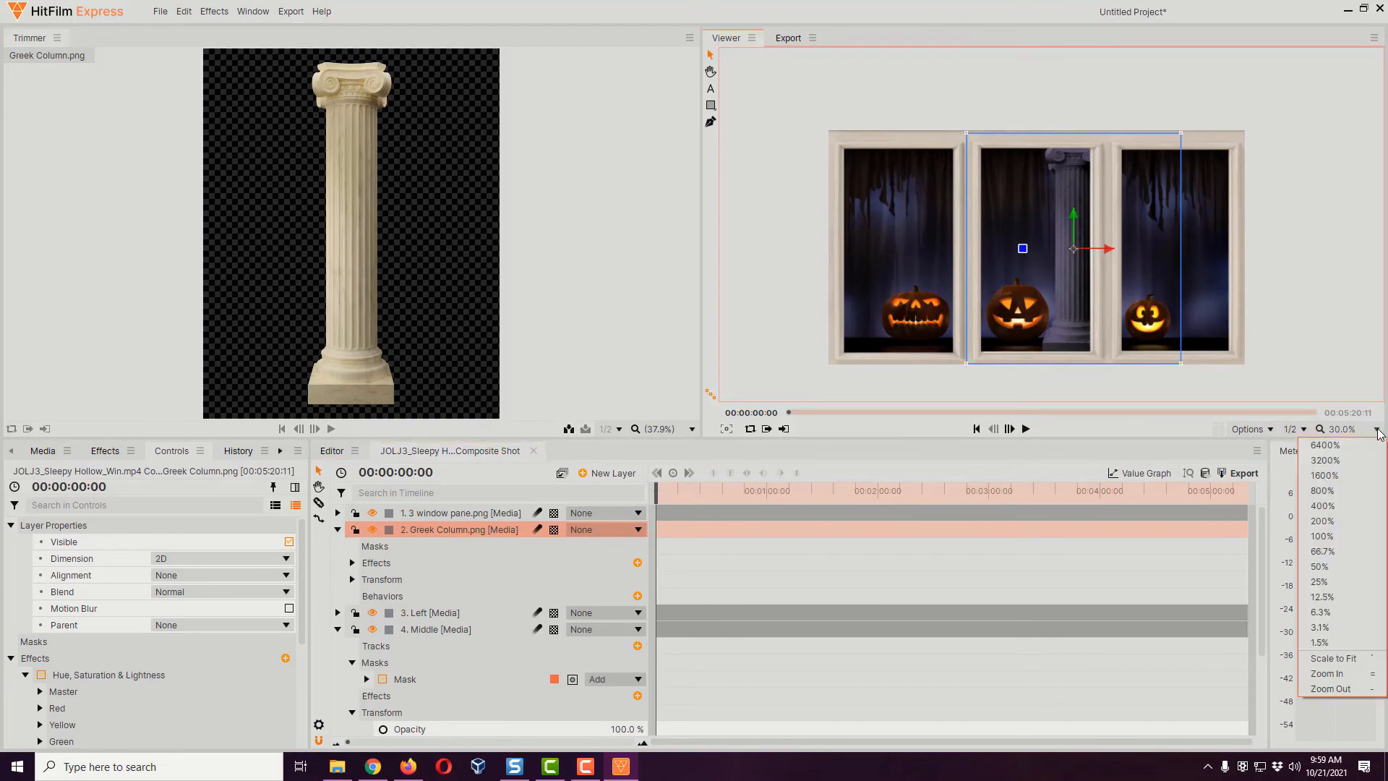
click(1353, 658)
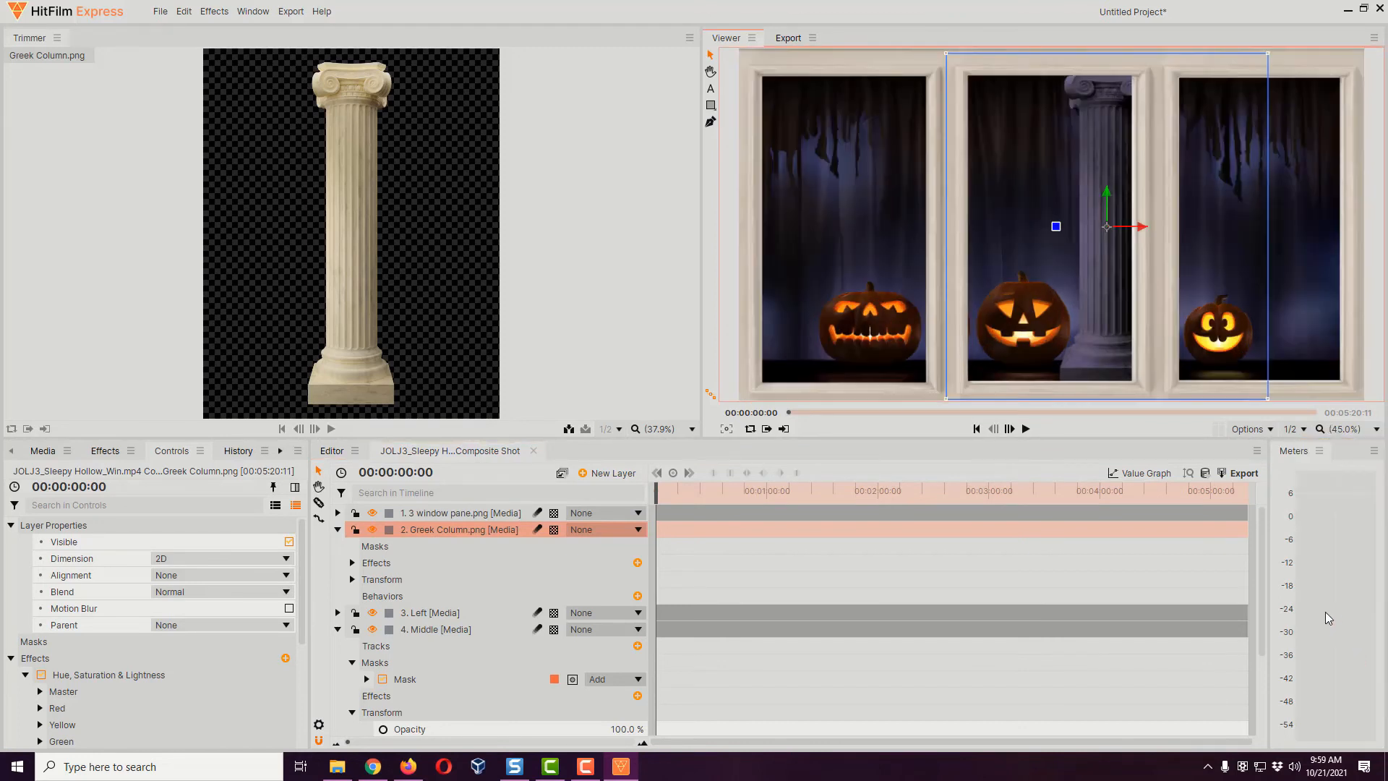
click(467, 532)
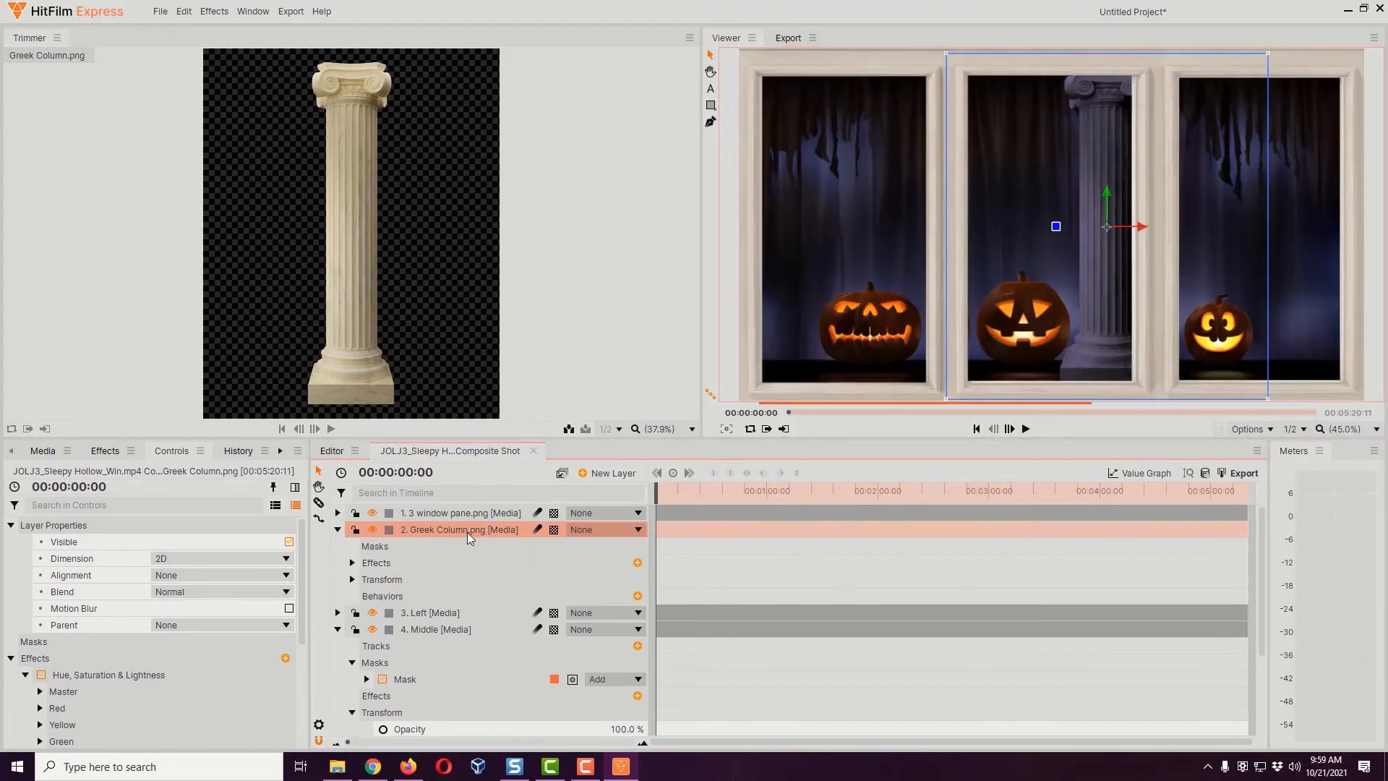
click(372, 531)
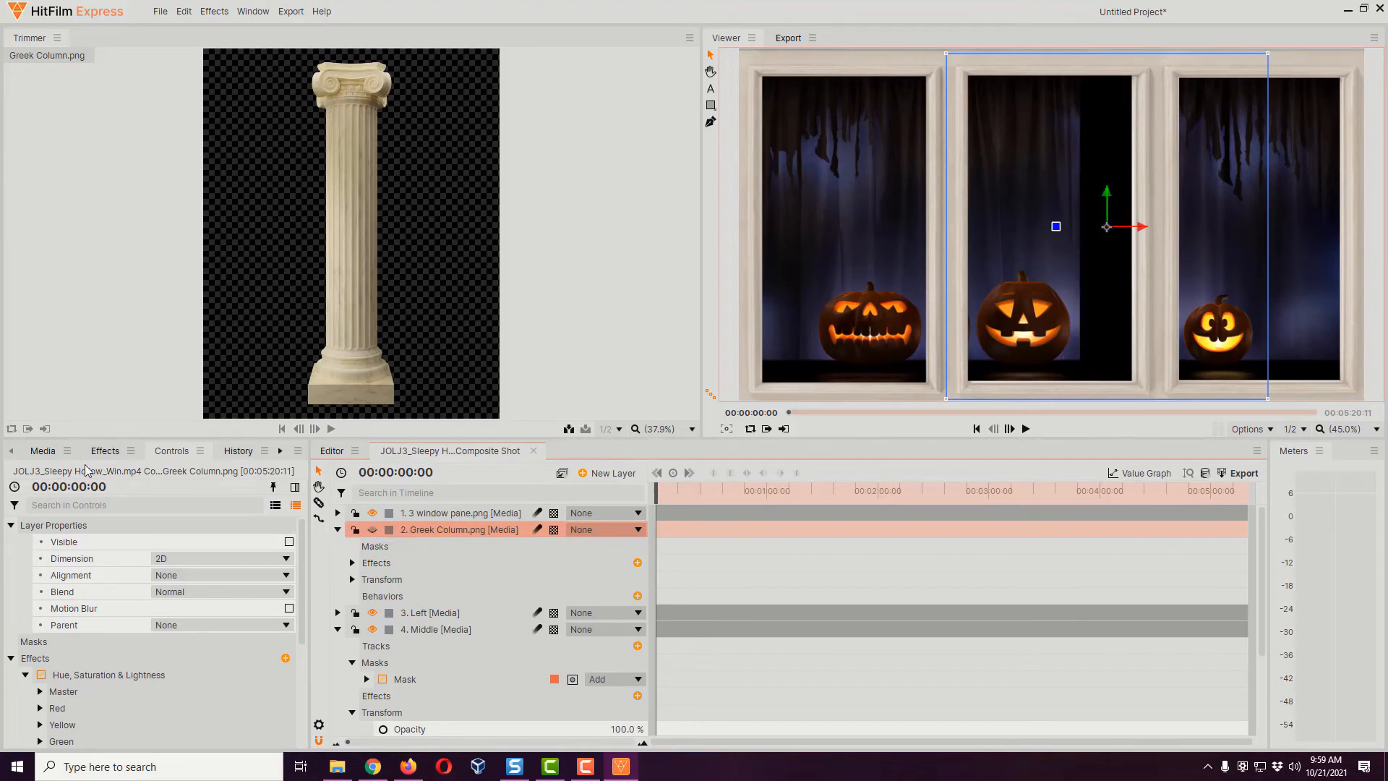
Add single curtain.png from the project media to the composite shot, between the window pane and Greek column layers
click(43, 451)
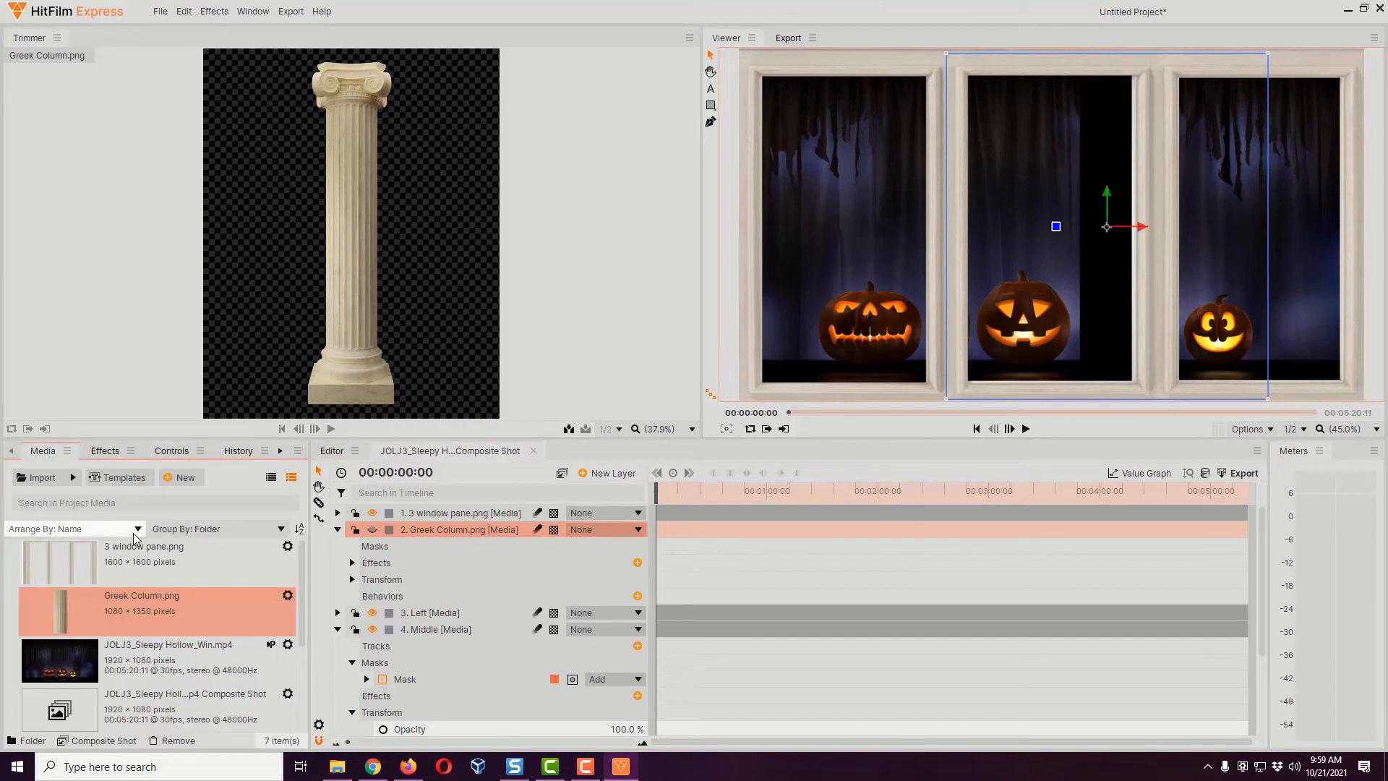
scroll(185, 586, down, 3)
click(133, 611)
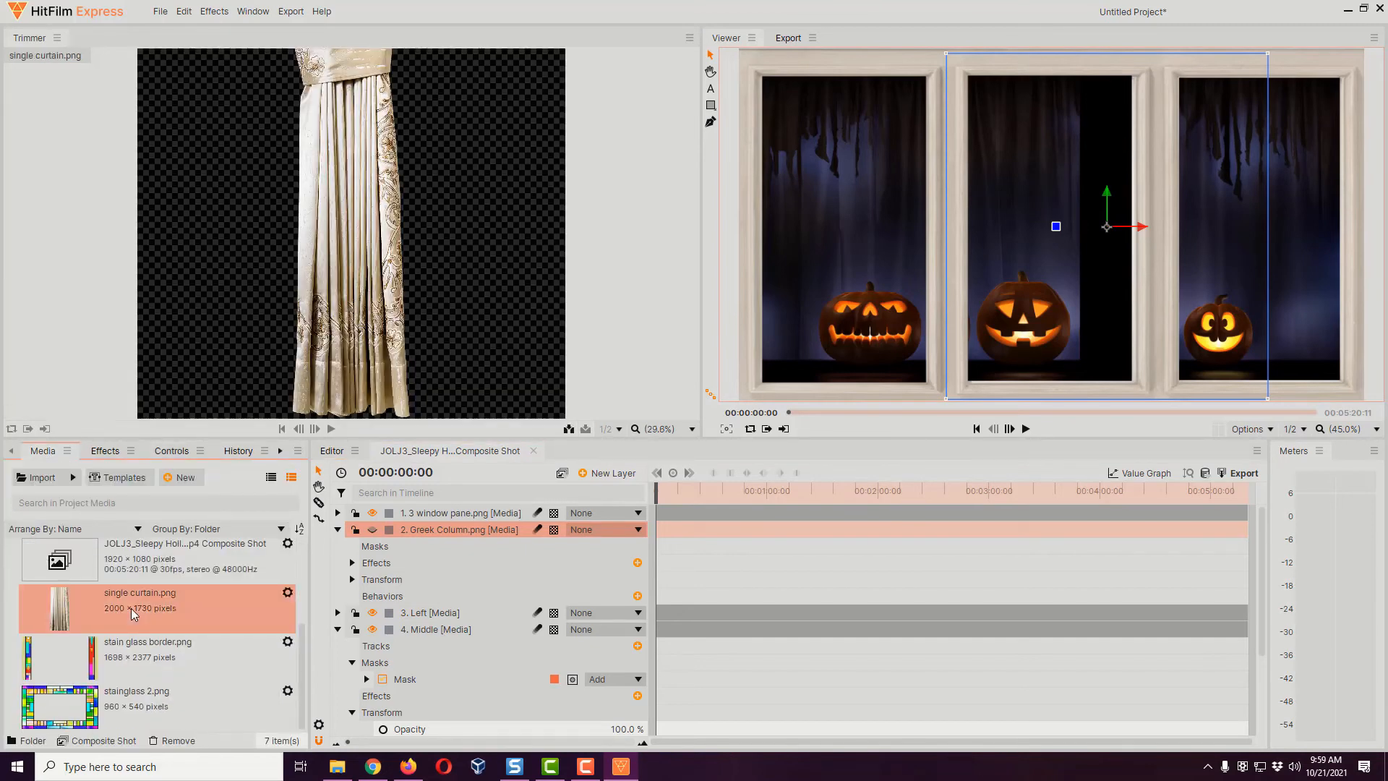
drag(131, 608, 410, 536)
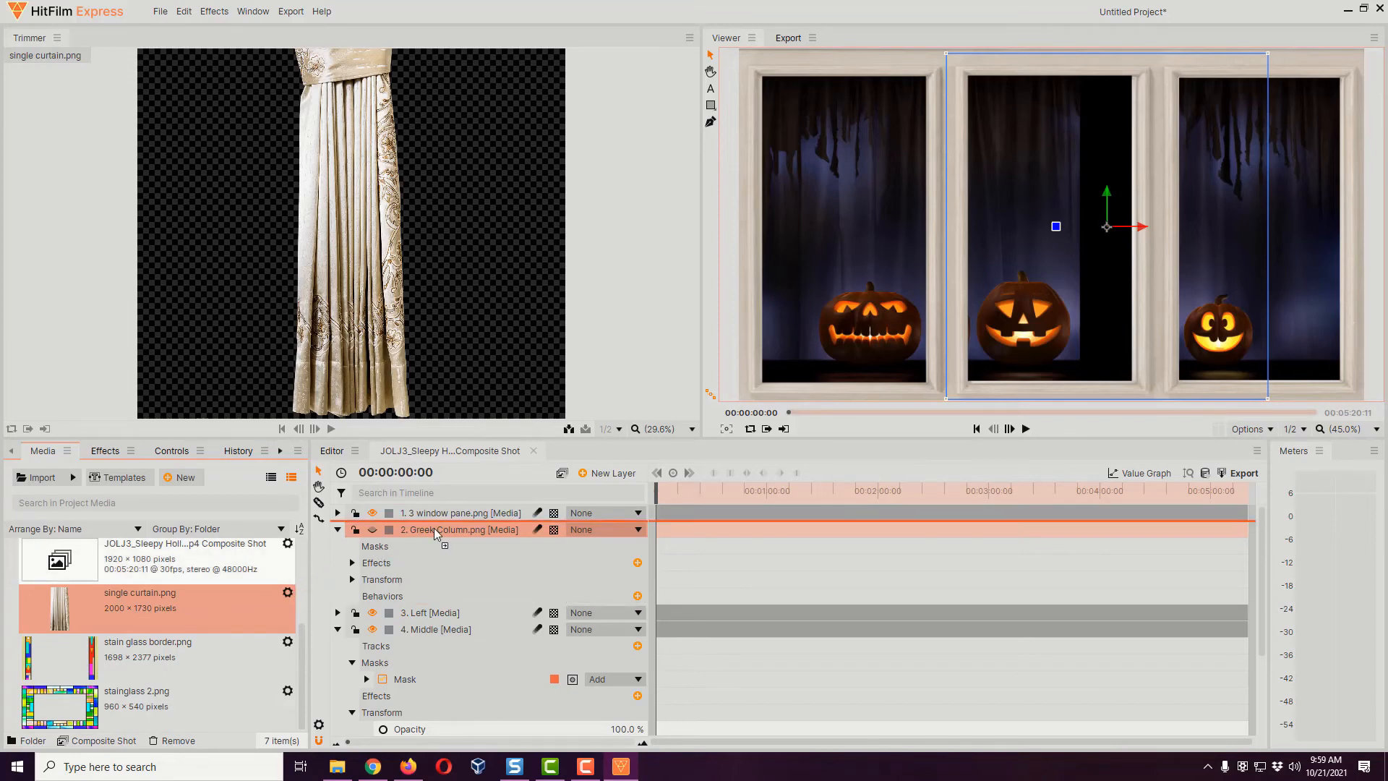
drag(434, 528, 433, 528)
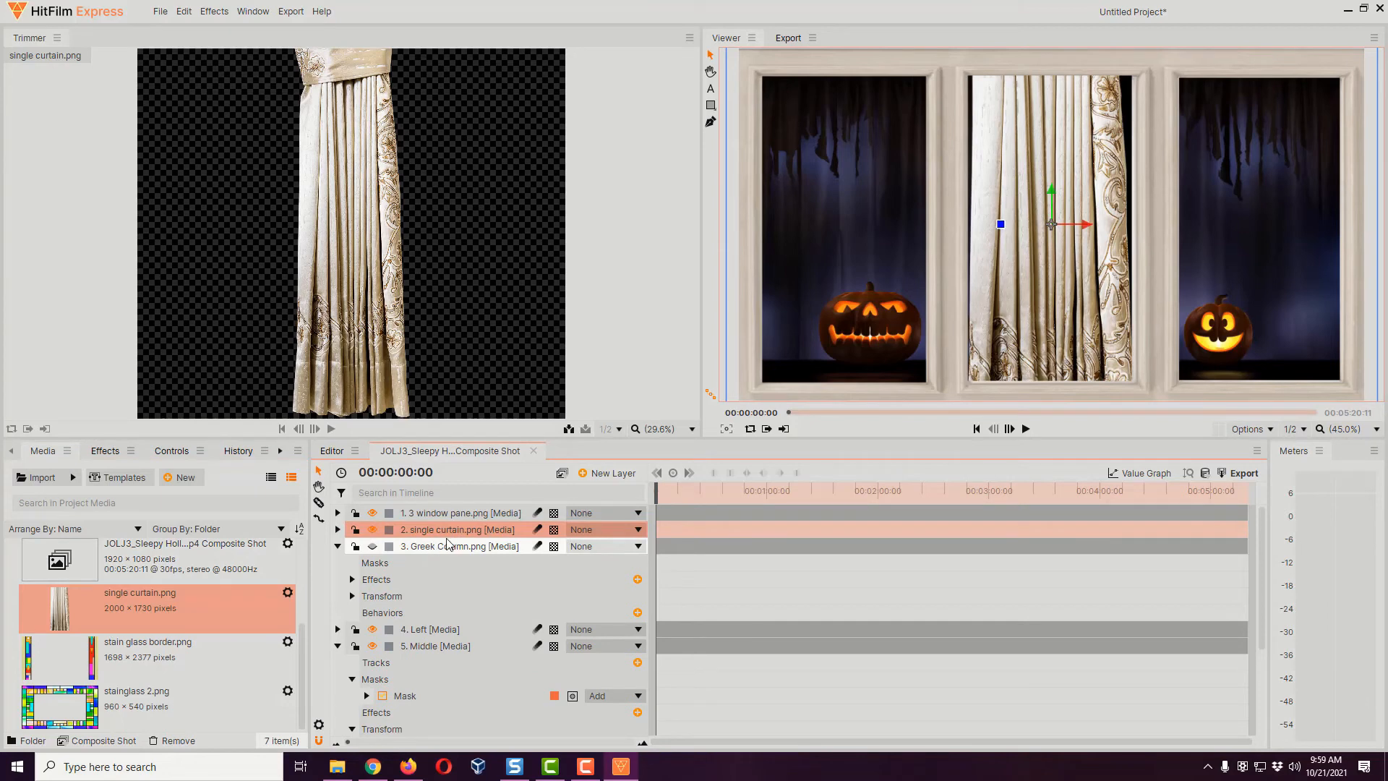
Scale the curtain down to about the window's height and move it over the black gap in the middle pane
scroll(1004, 281, down, 2)
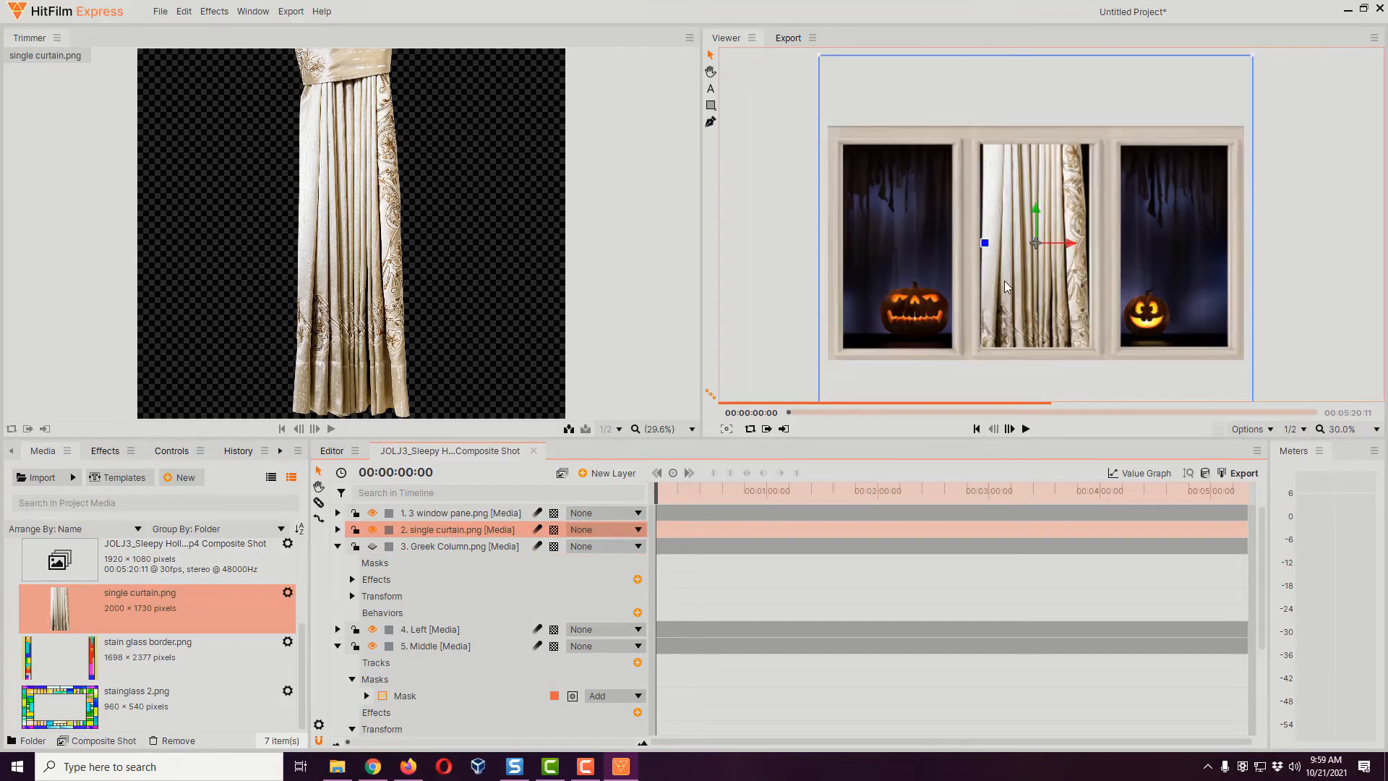
scroll(1004, 272, down, 2)
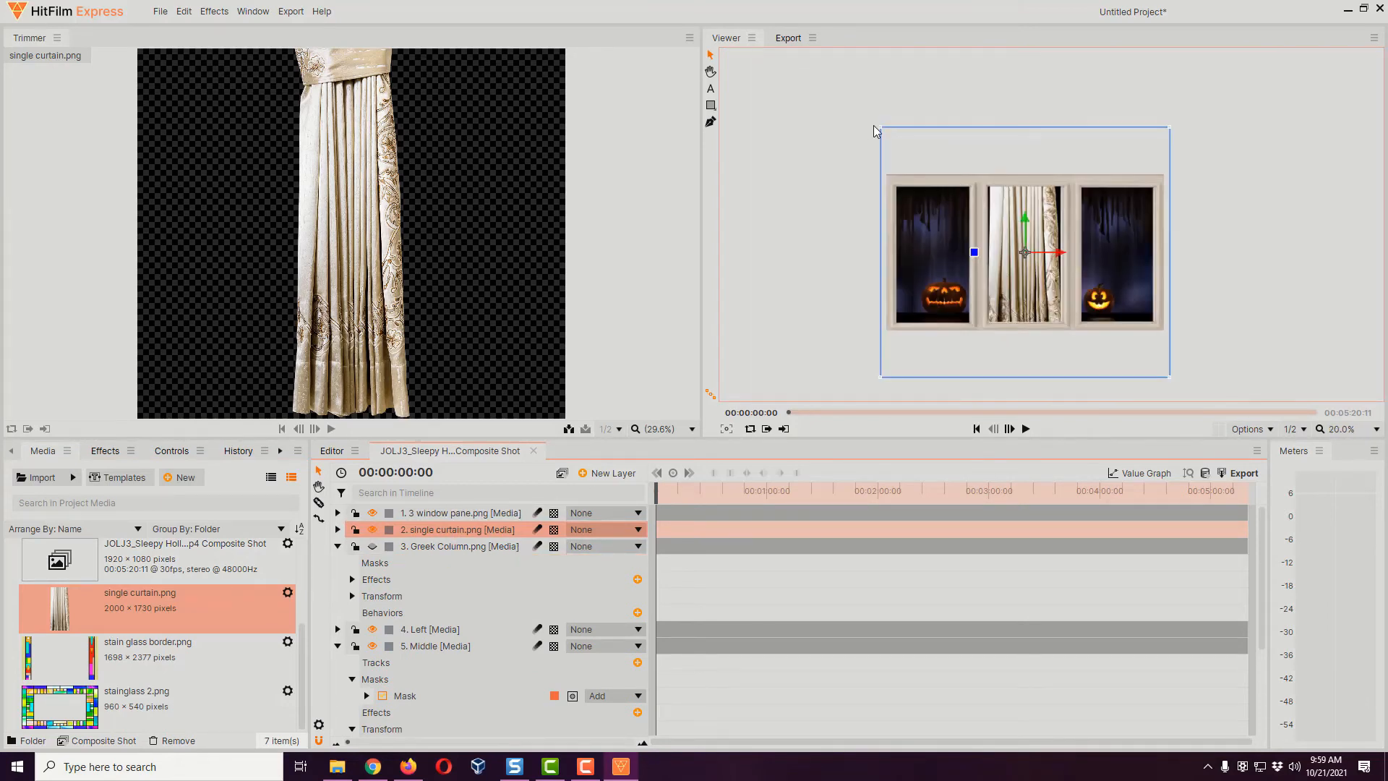
drag(879, 129, 957, 186)
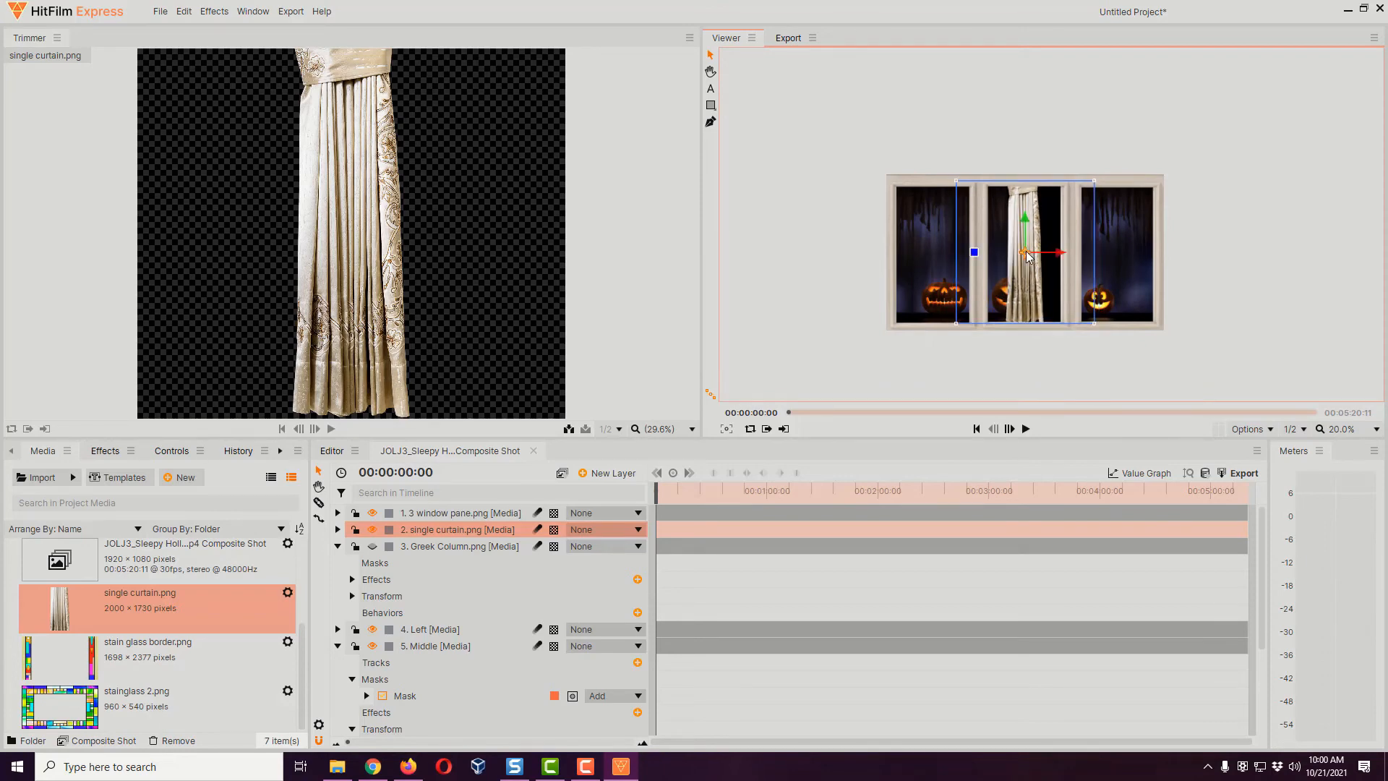
drag(1028, 255, 1055, 255)
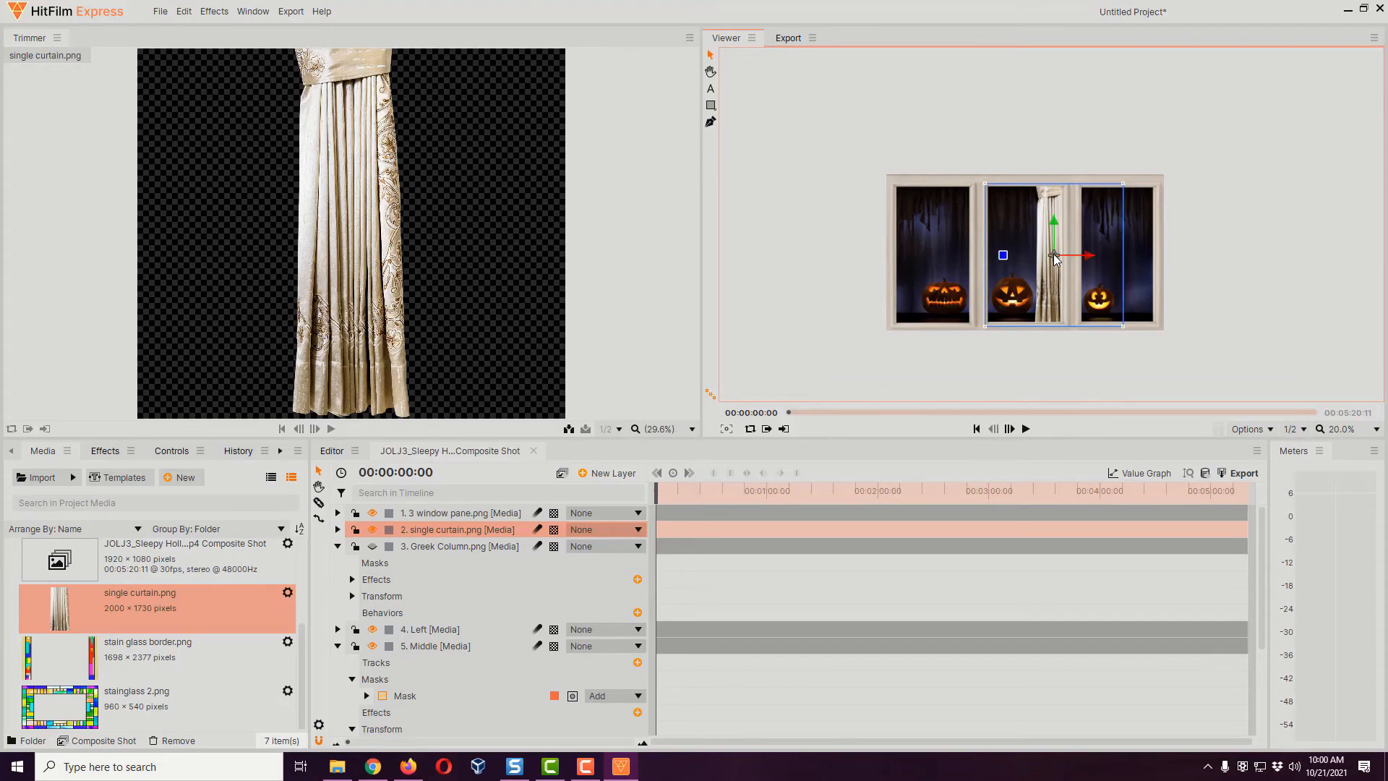
Copy the Hue, Saturation & Lightness effect from the Greek Column.png layer onto single curtain.png and view the whole window
click(430, 547)
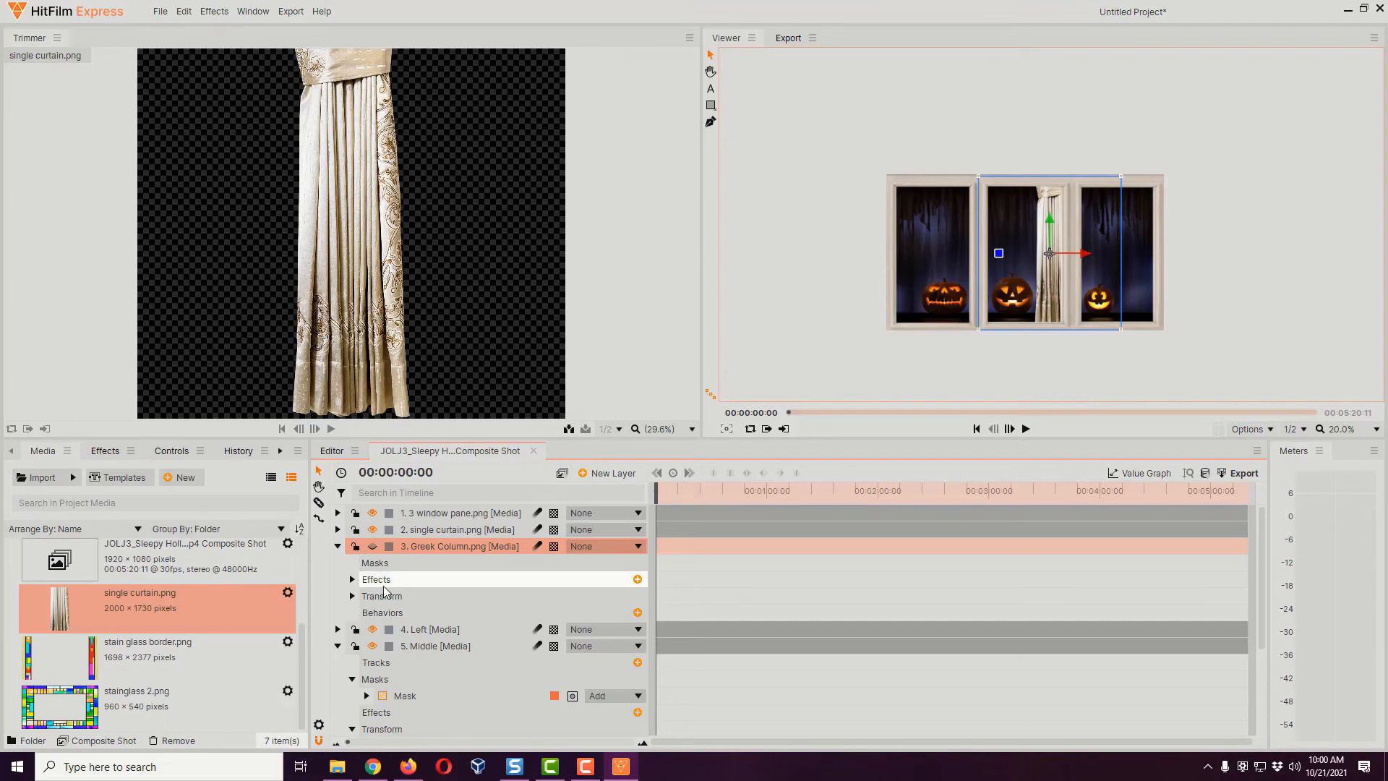
click(353, 580)
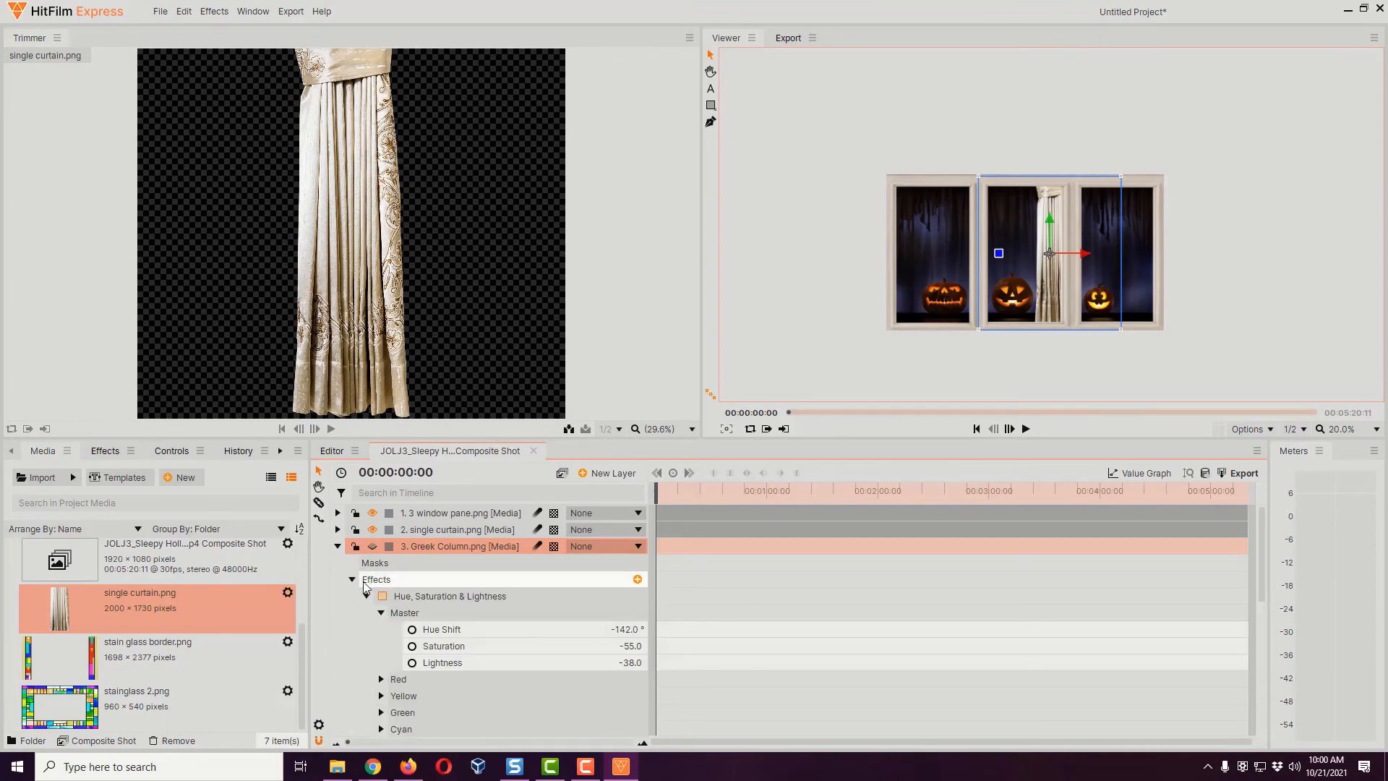
click(444, 597)
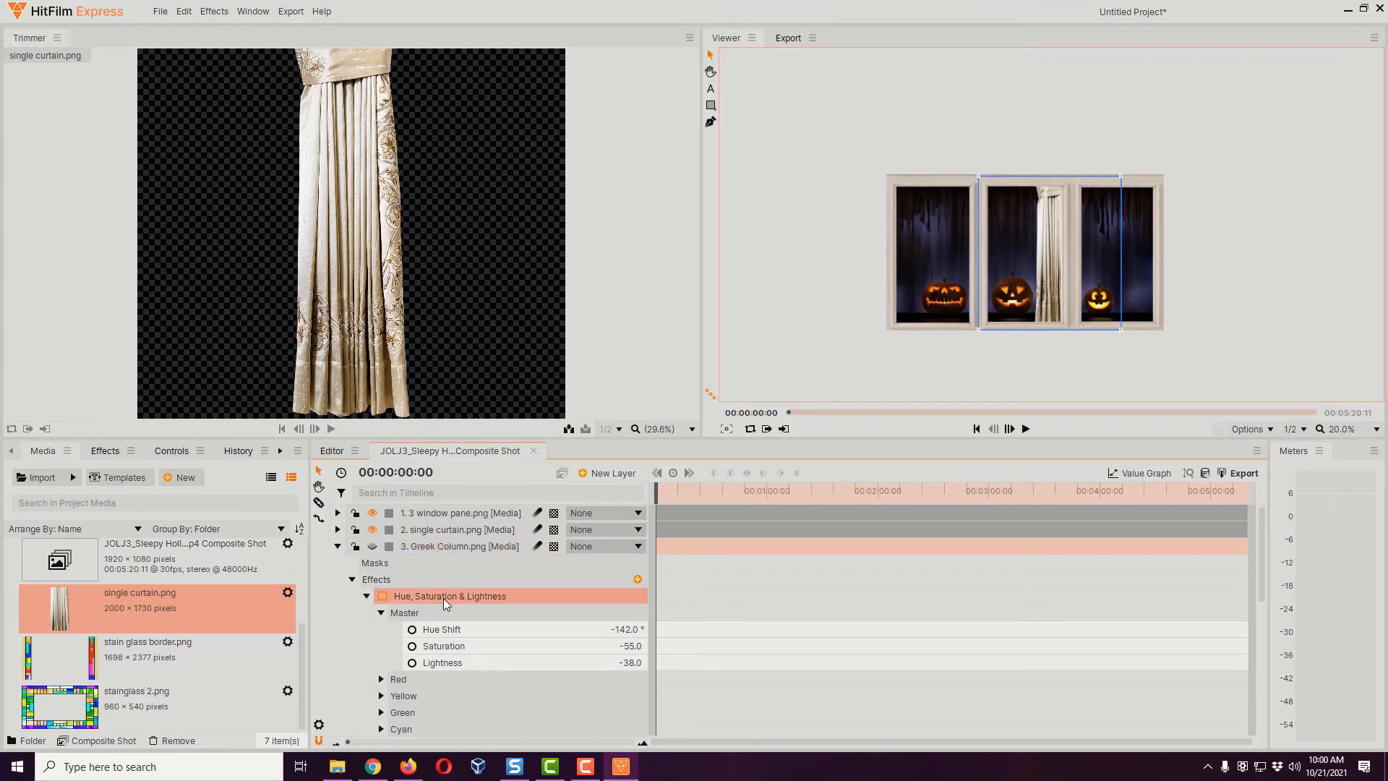
right_click(444, 597)
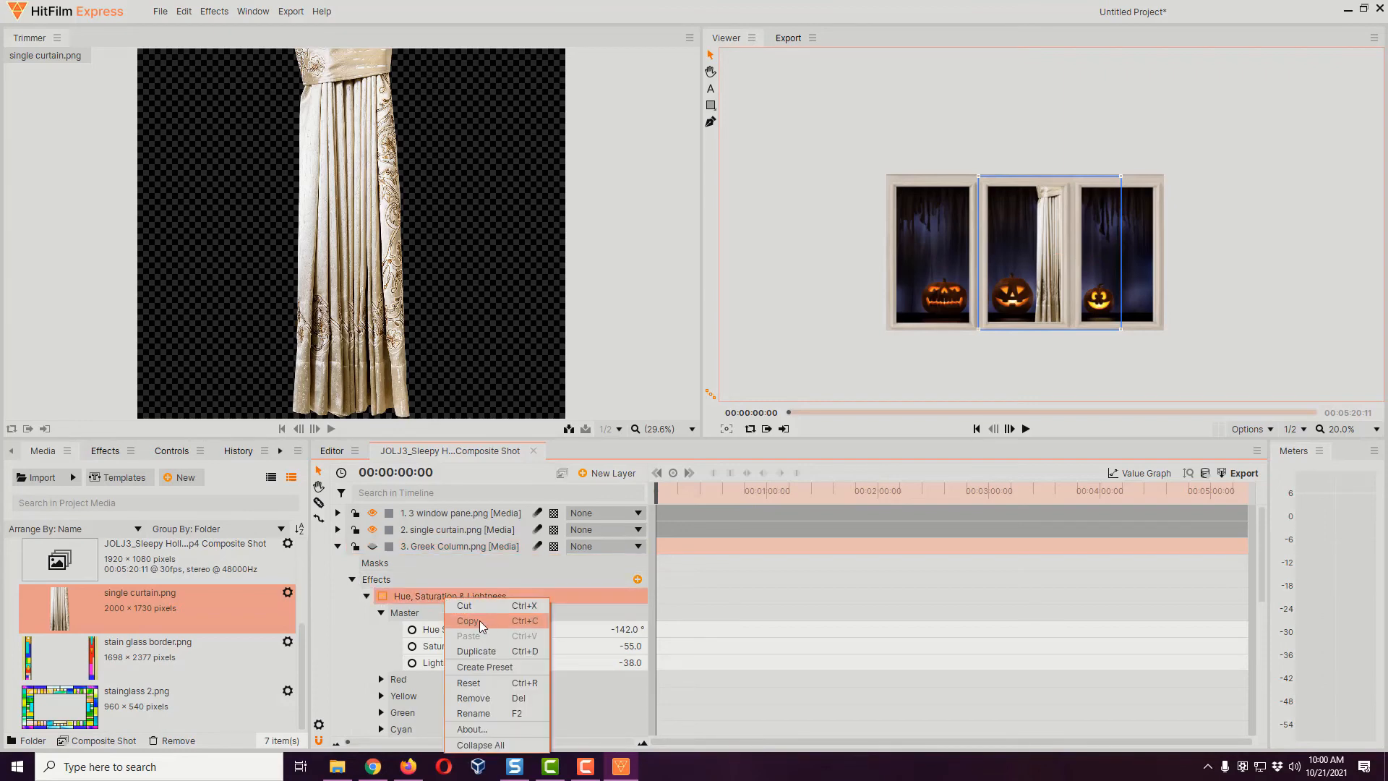
click(479, 621)
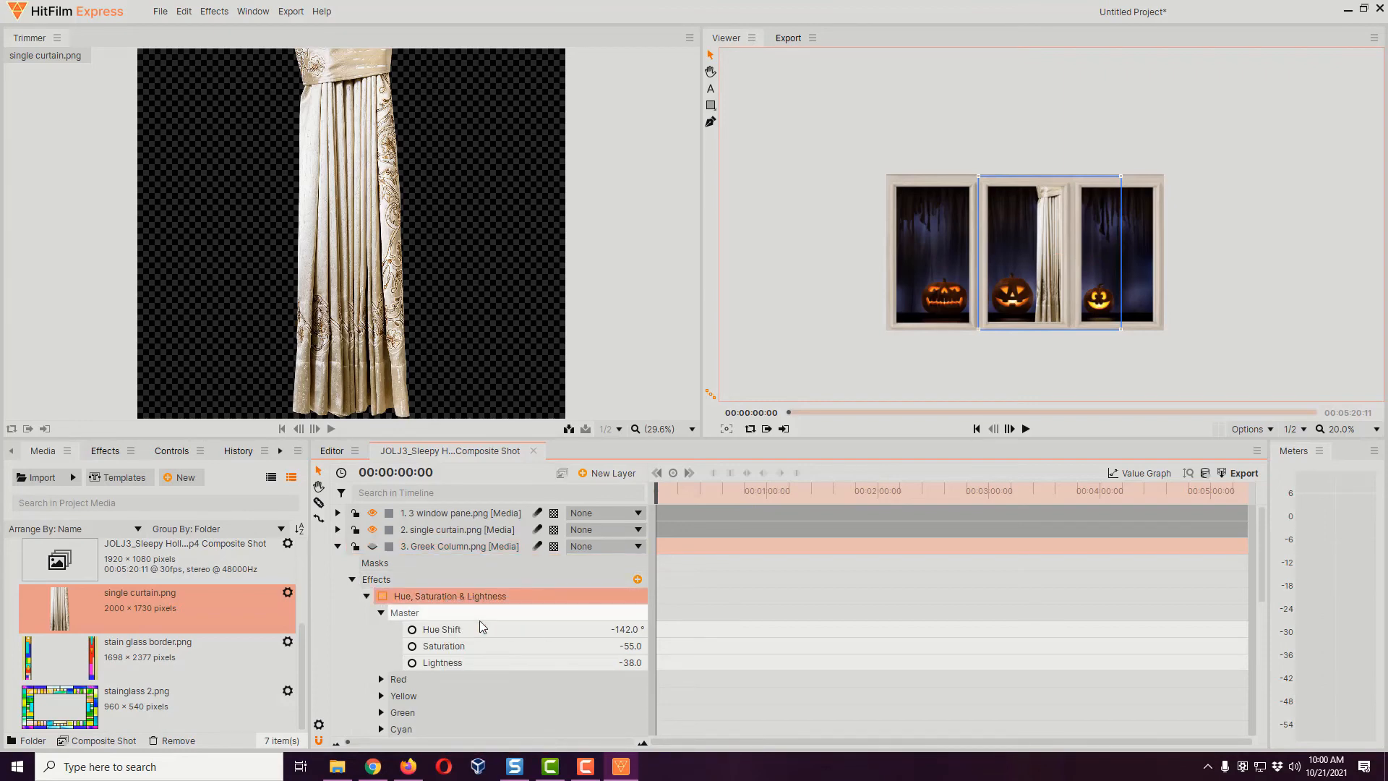
click(464, 531)
right_click(458, 529)
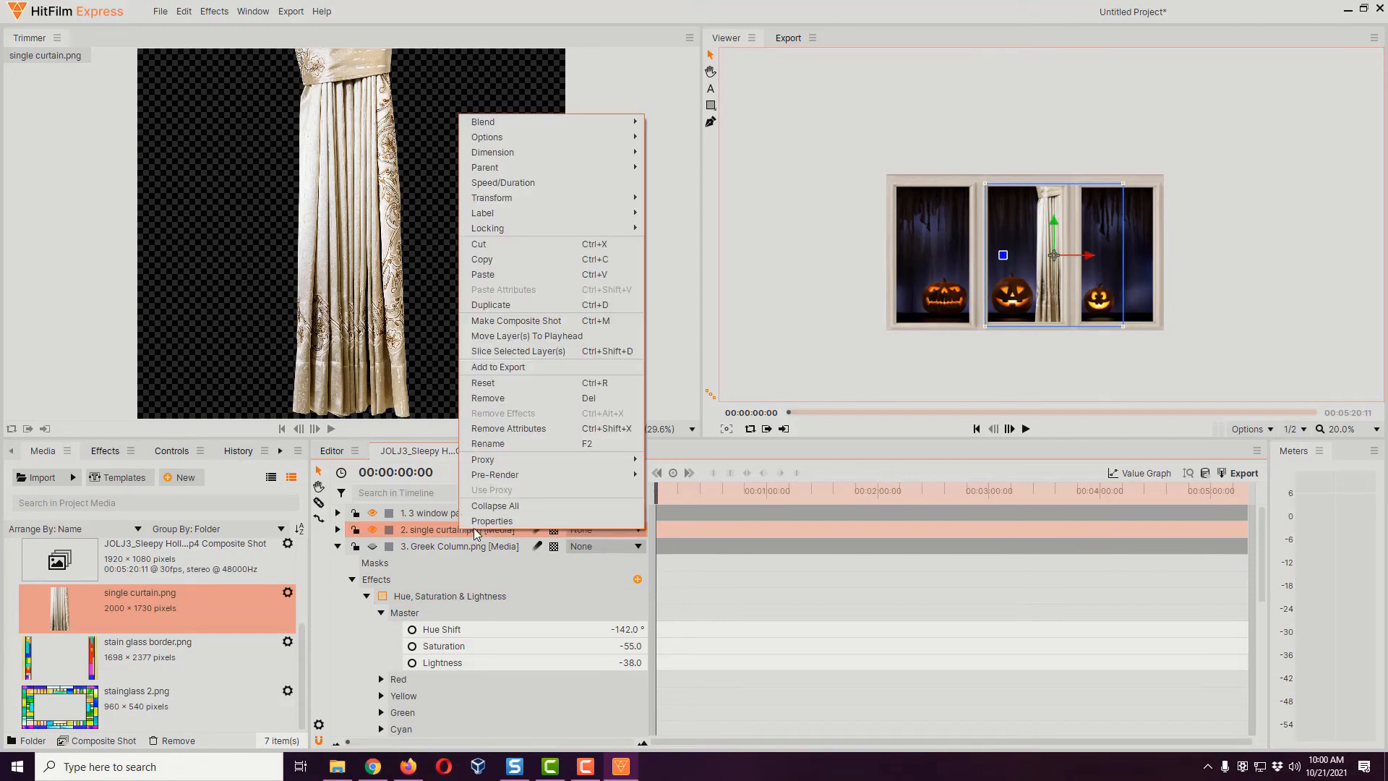
click(551, 278)
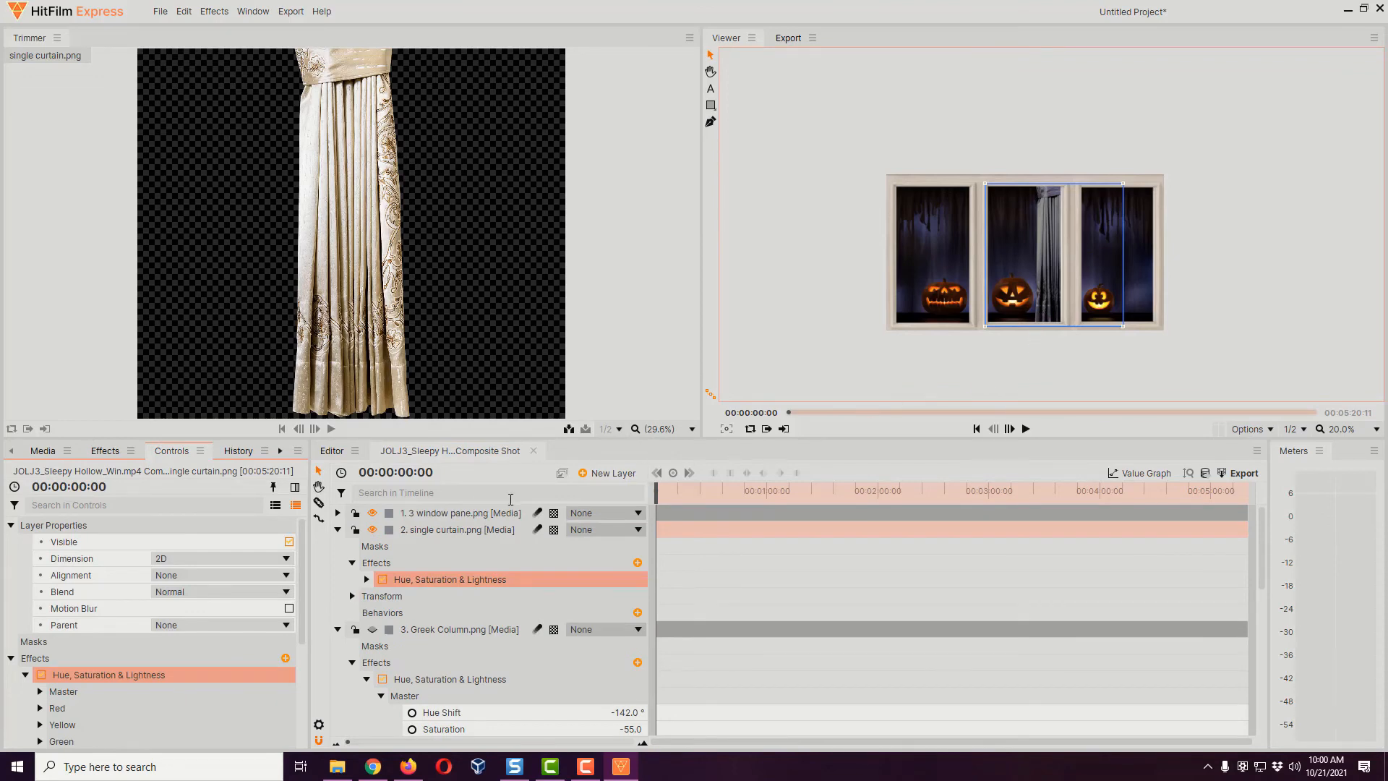
click(337, 530)
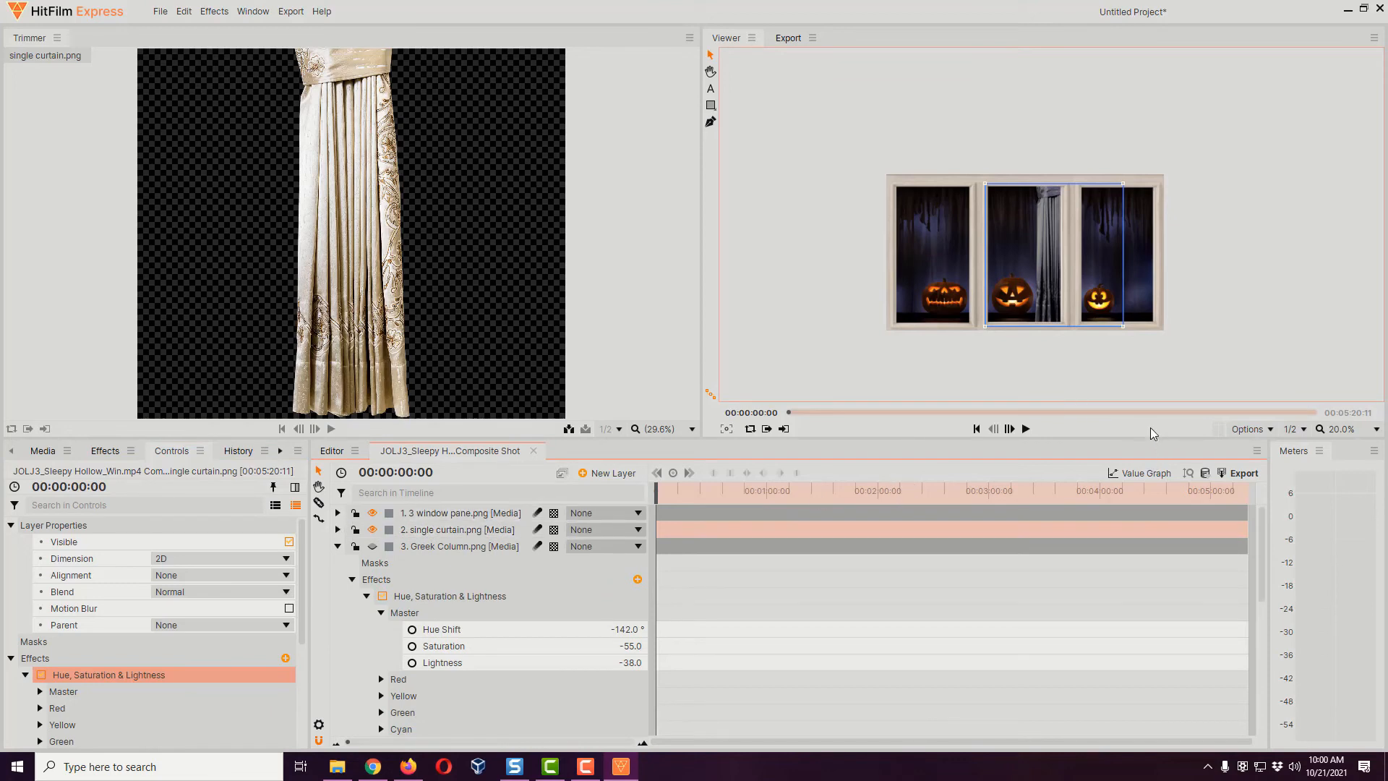
click(1377, 429)
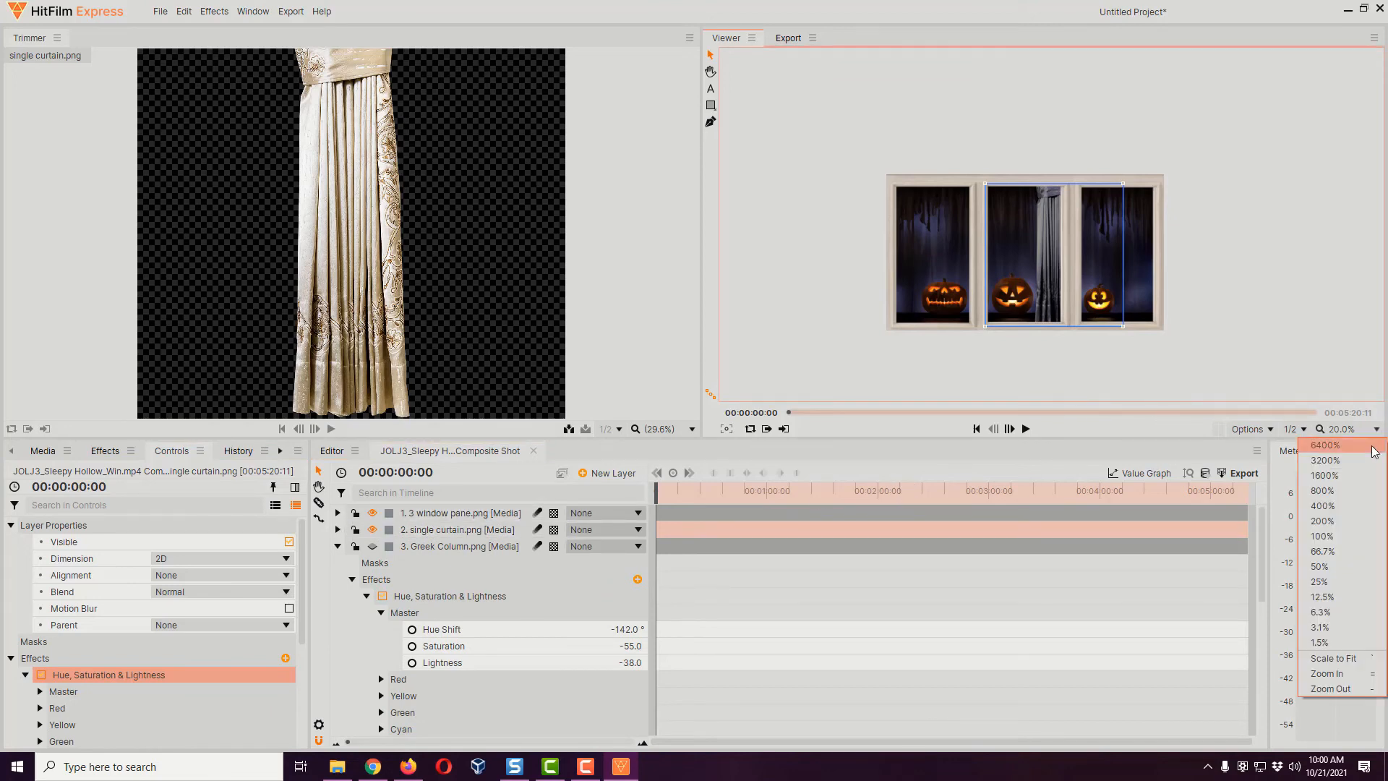
click(1334, 658)
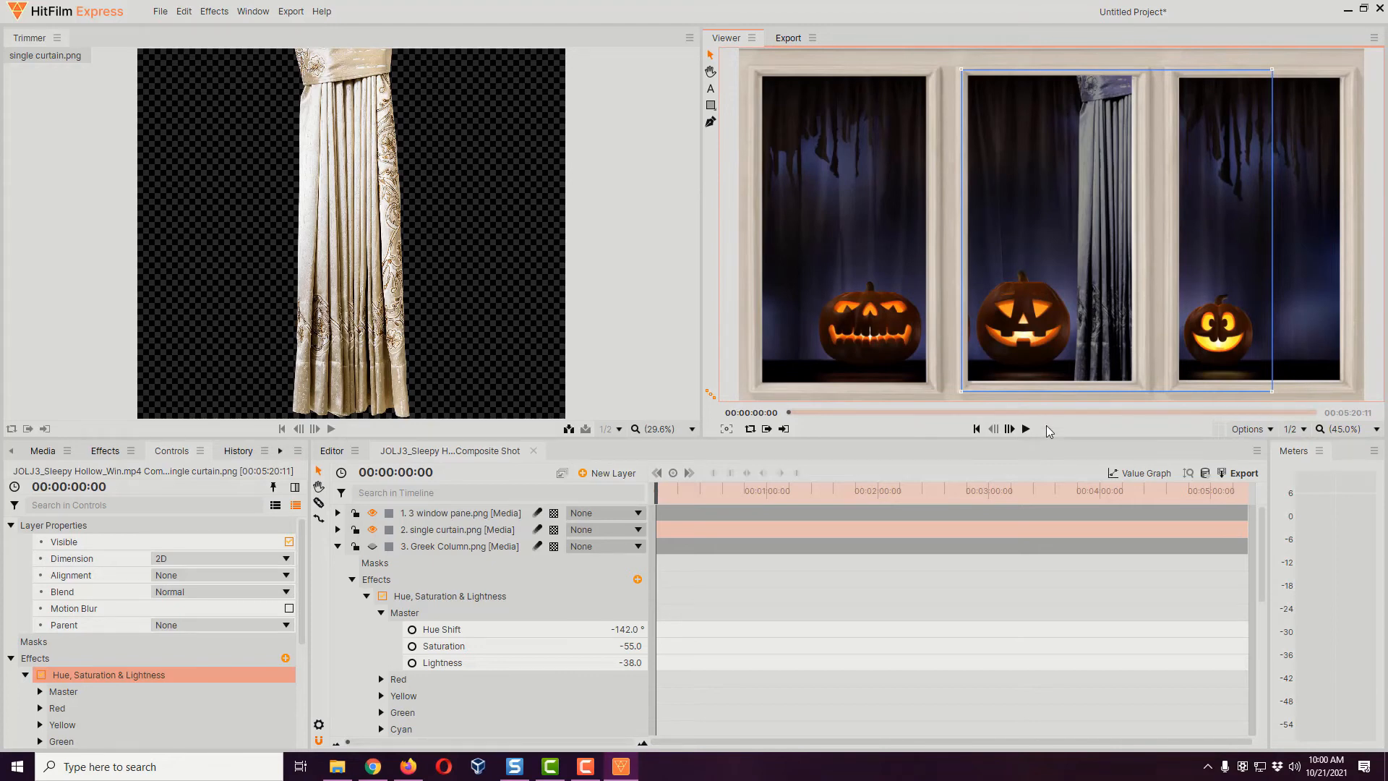
Collapse the Greek Column.png layer and hide the single curtain.png layer
click(337, 547)
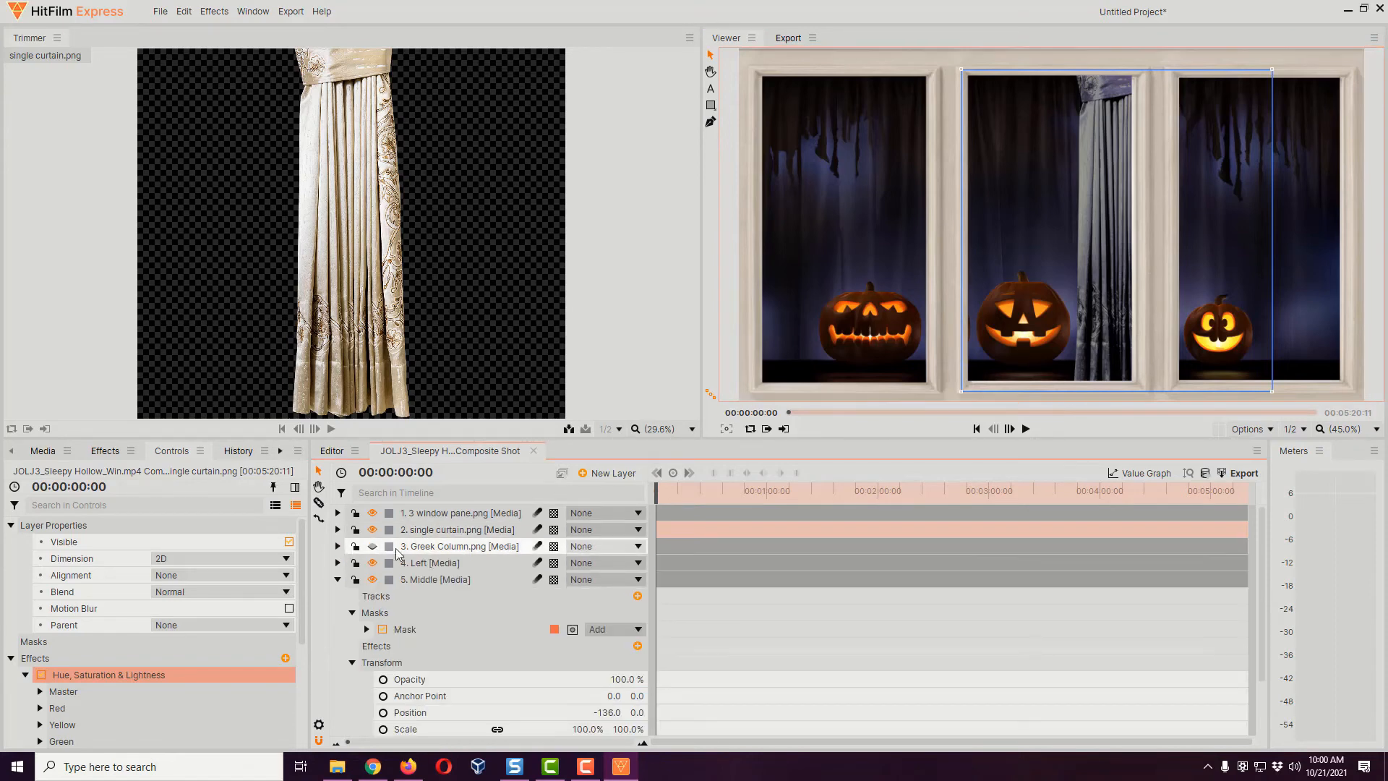
click(447, 547)
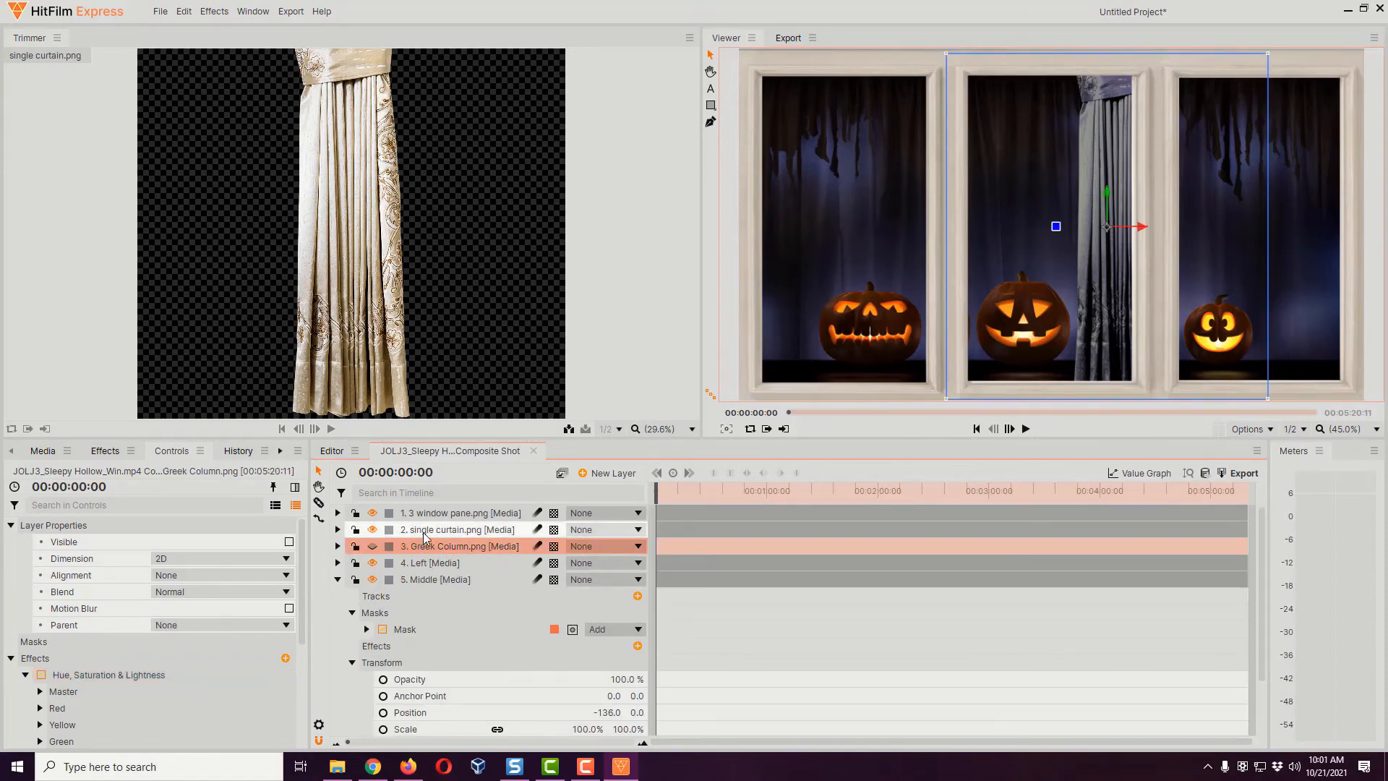
click(423, 533)
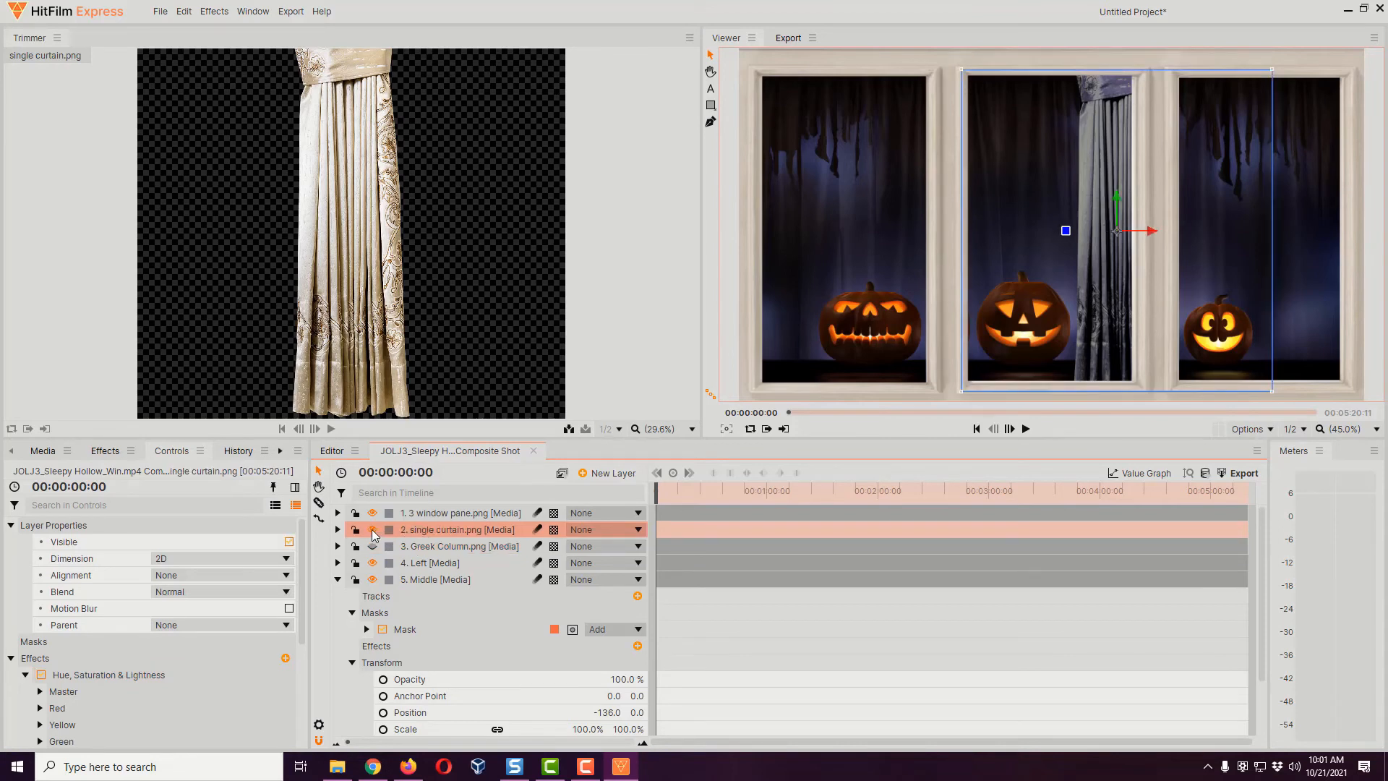
click(373, 531)
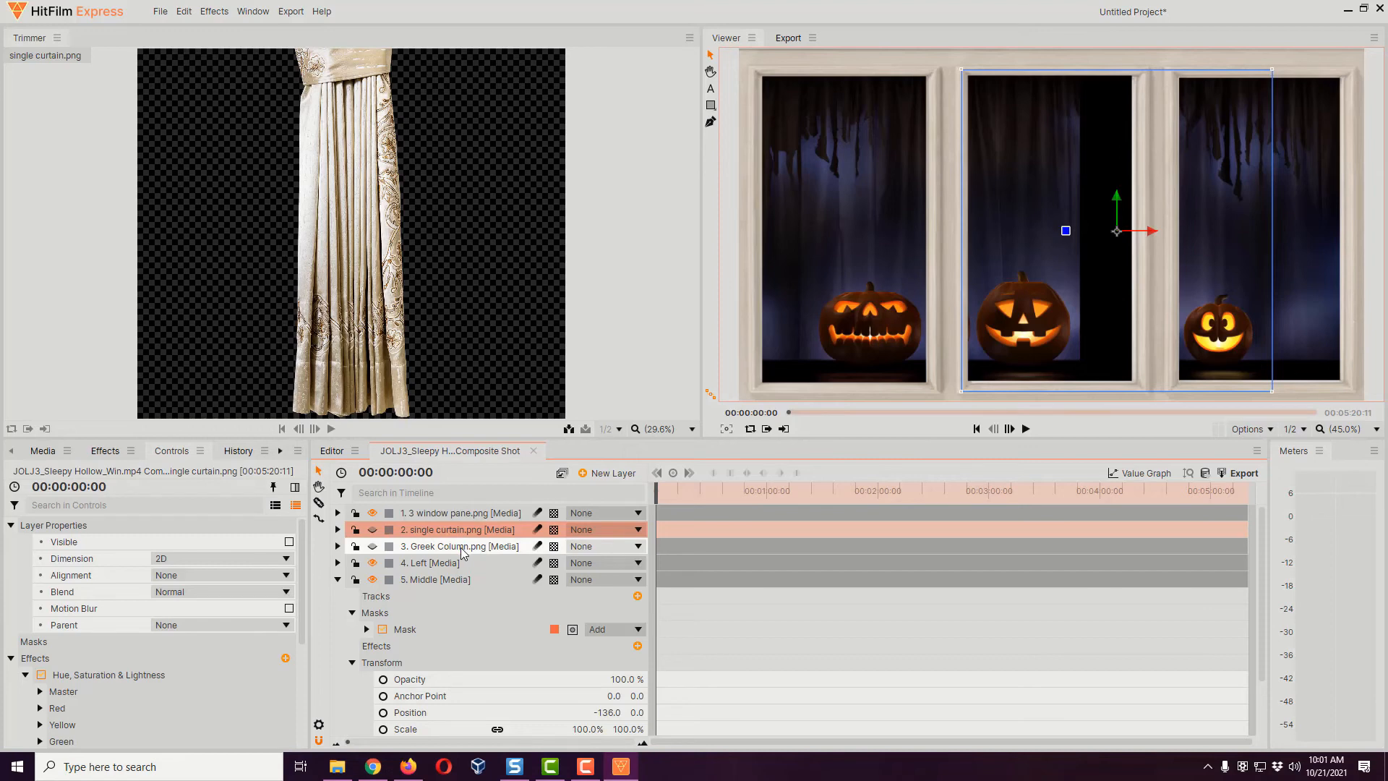
Collapse the Middle layer and add stainglass 2.png from the project media between the window pane and single curtain layers
click(338, 579)
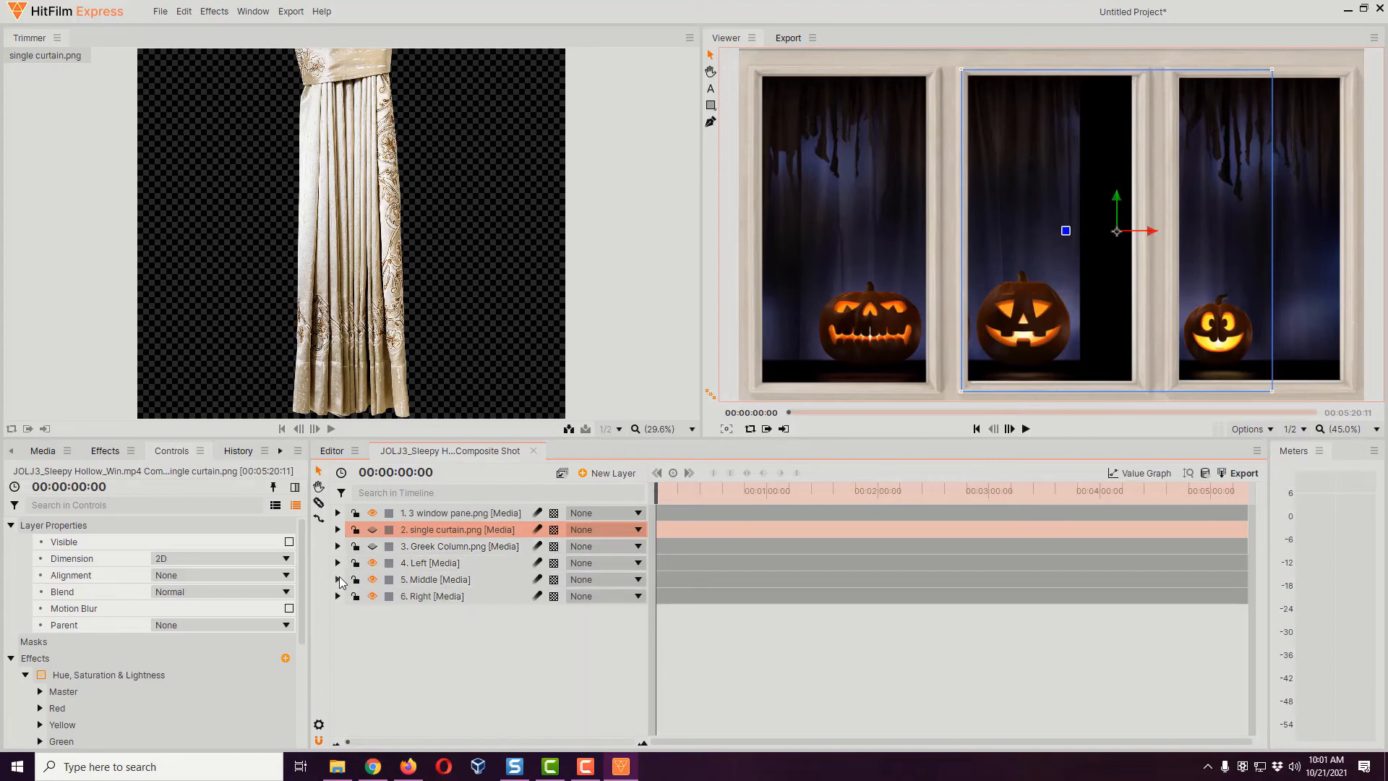
click(42, 450)
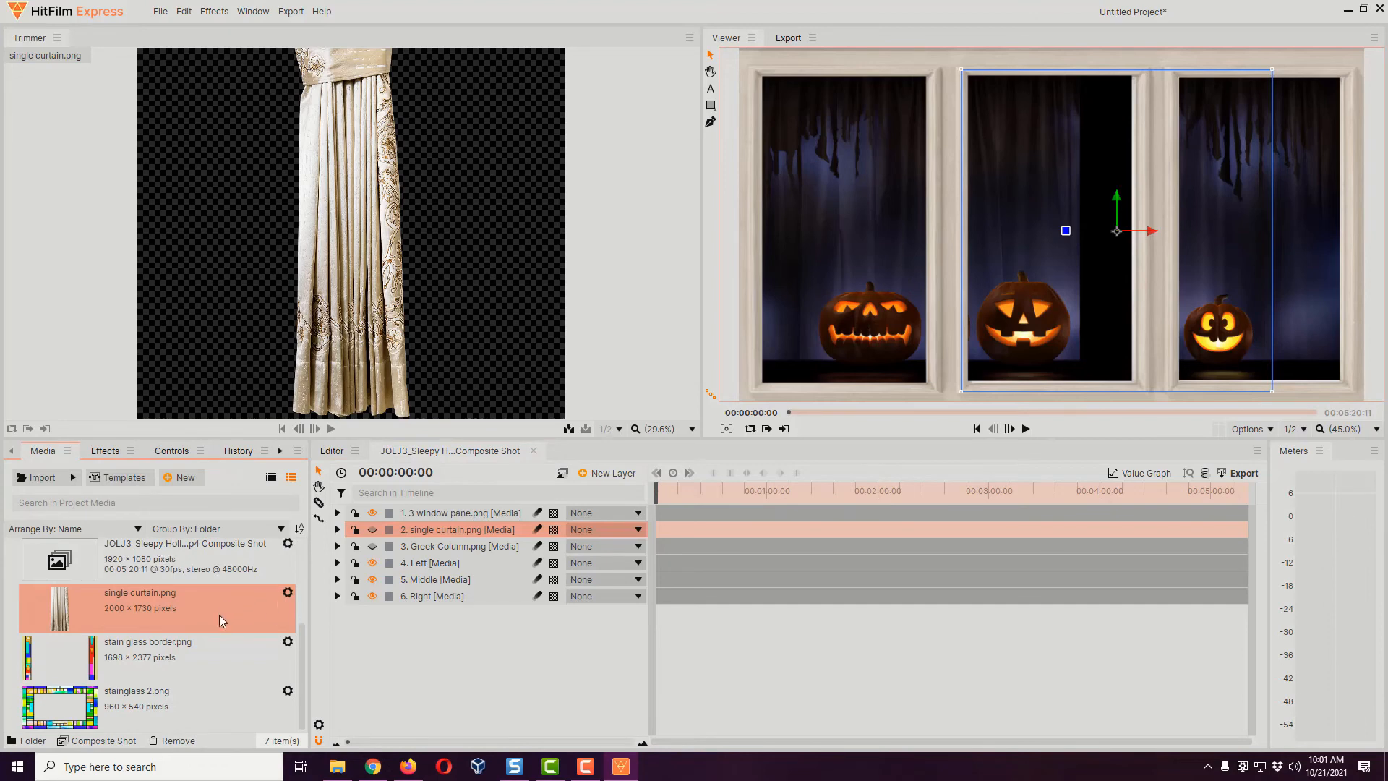
click(144, 709)
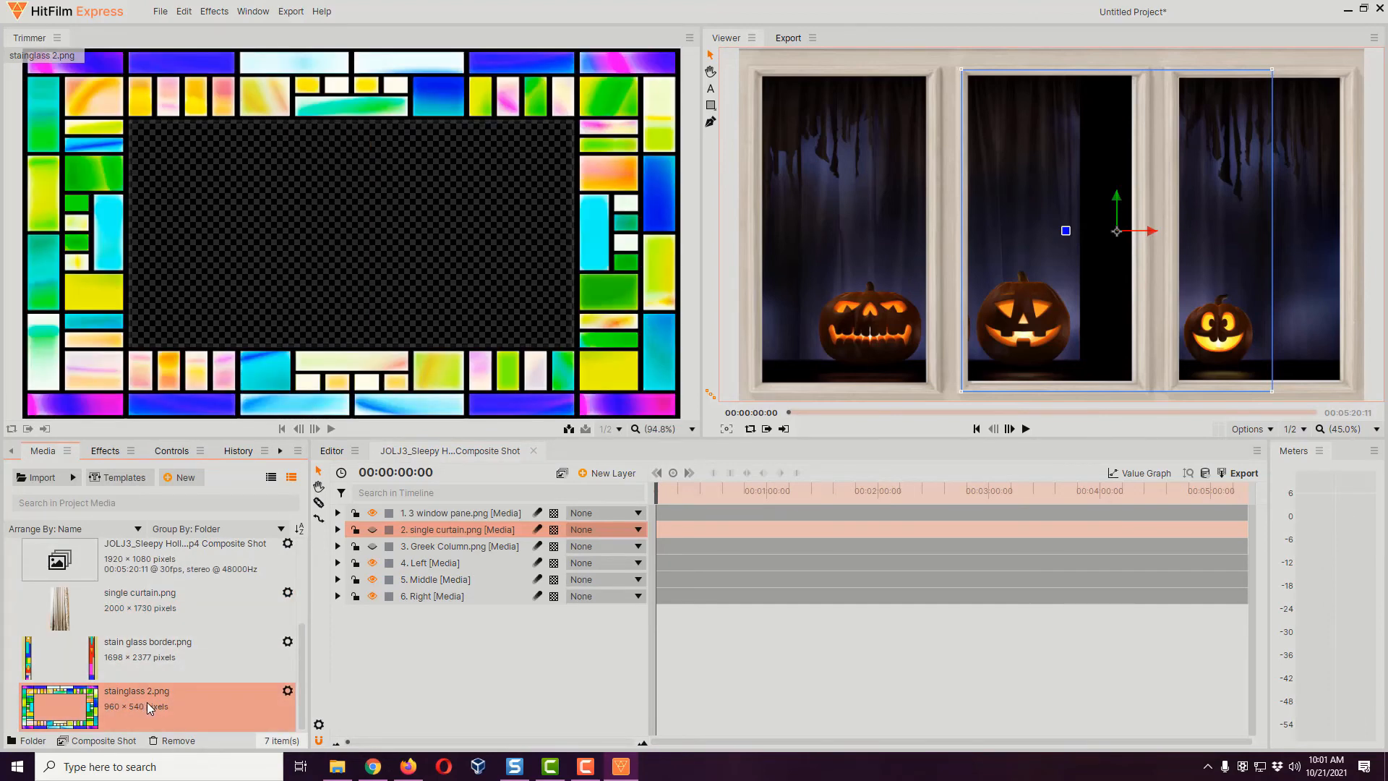
drag(149, 708, 468, 526)
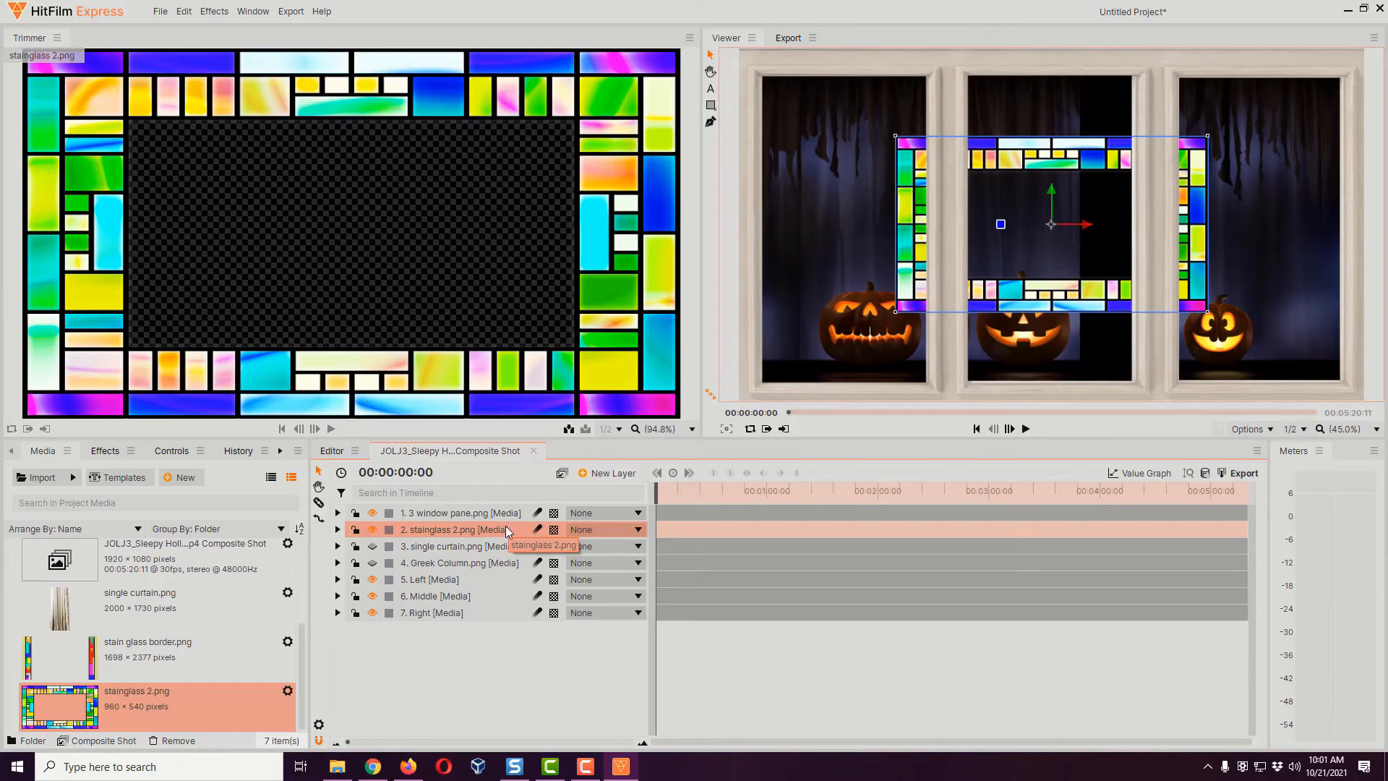
Set the rotation of the stainglass 2.png layer to 90 degrees so the frame stands upright
click(337, 531)
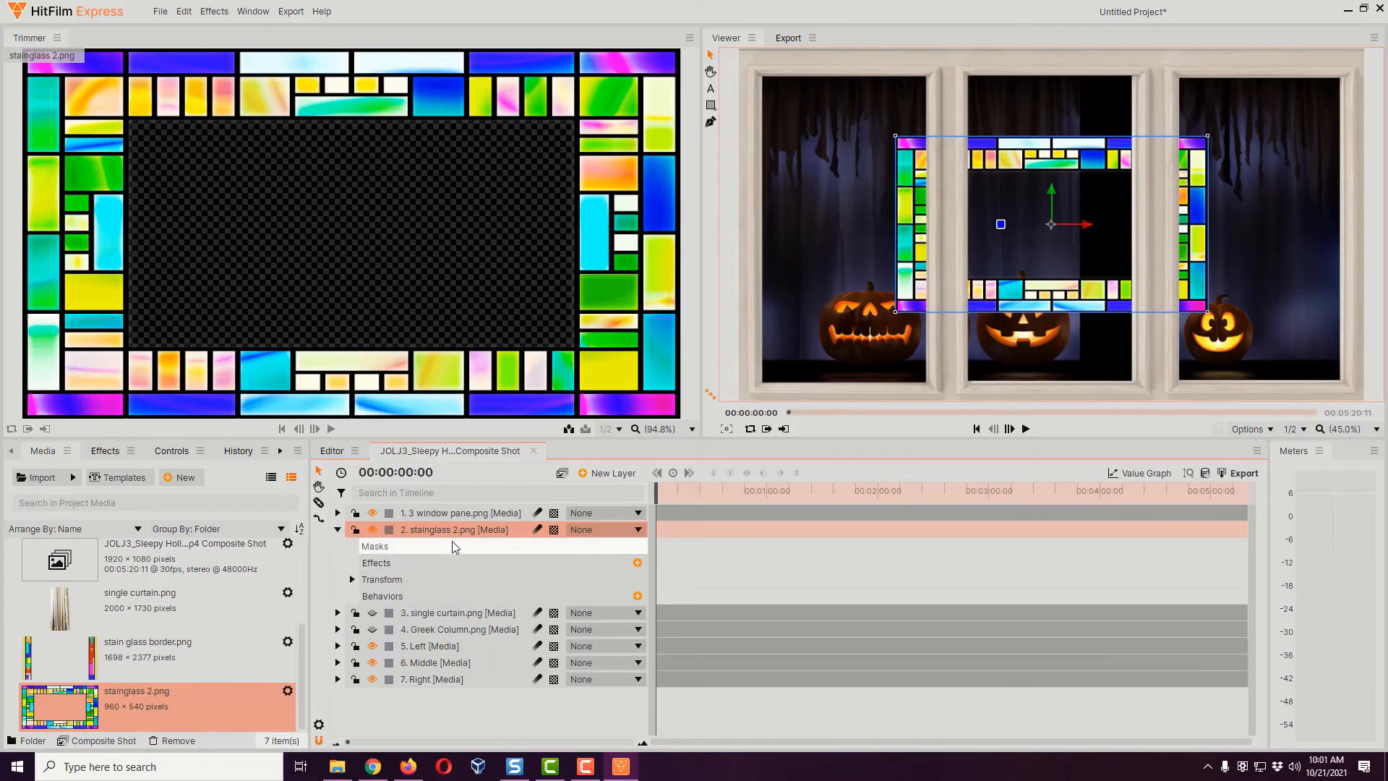
click(353, 579)
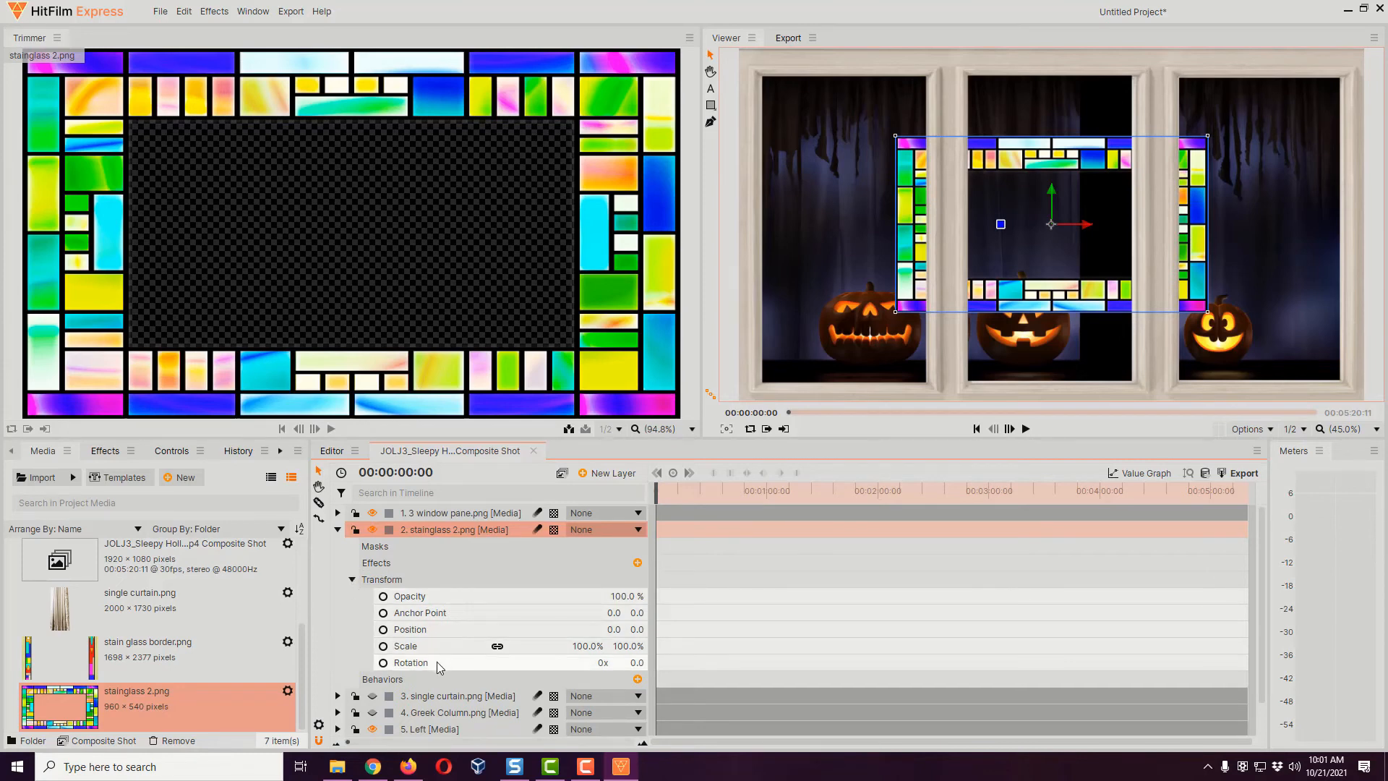
click(639, 663)
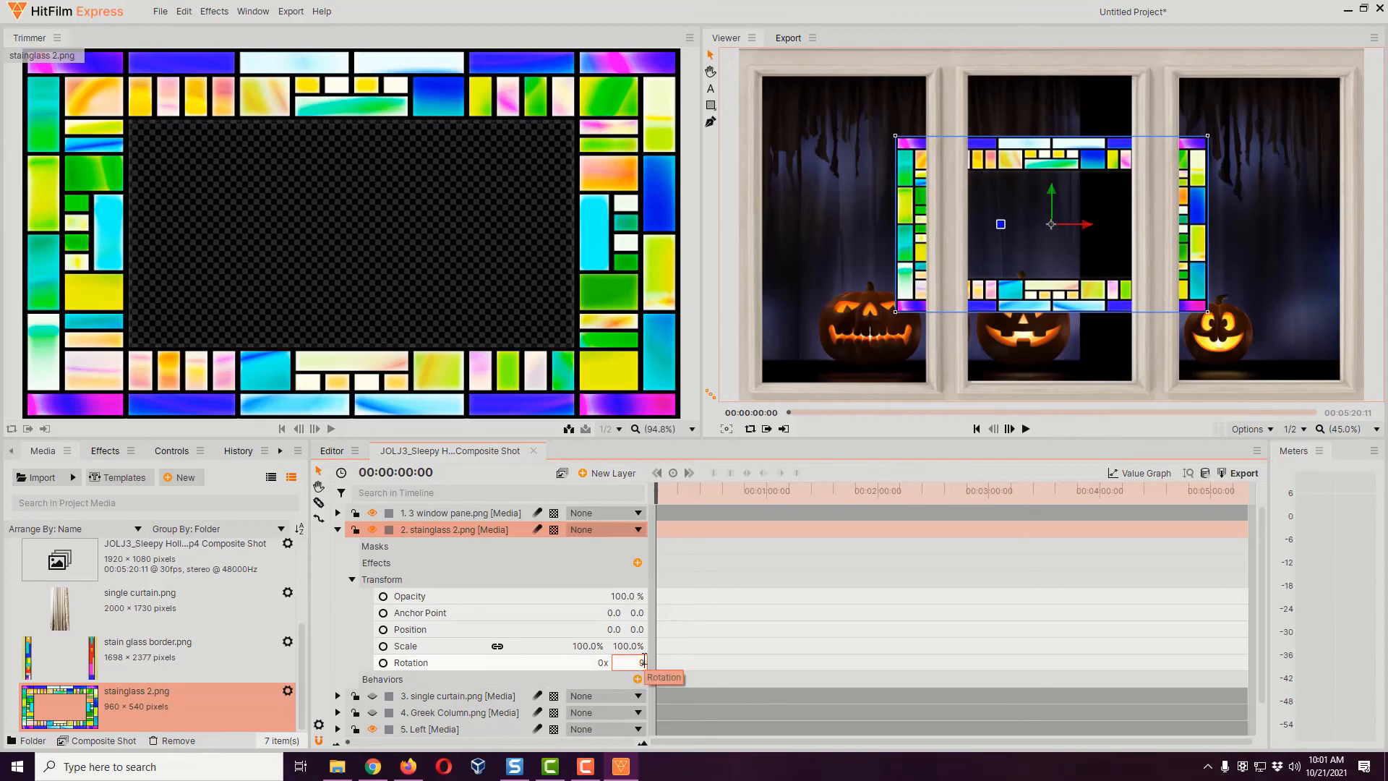
key(Return)
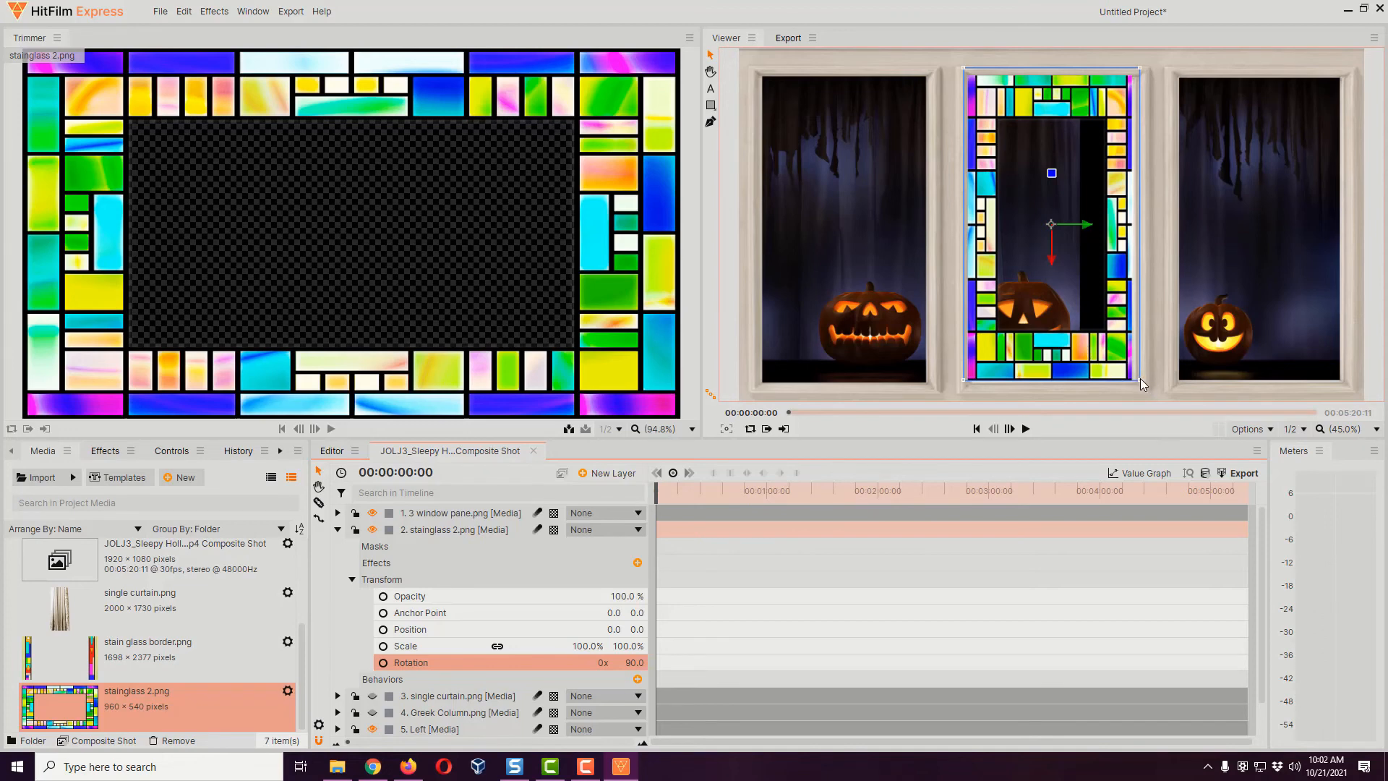
Fit the stained-glass frame to the middle pane at position -4.4, -8.8 with a scale of about 100% by 107.4%, then collapse its layer
drag(1139, 379, 1135, 376)
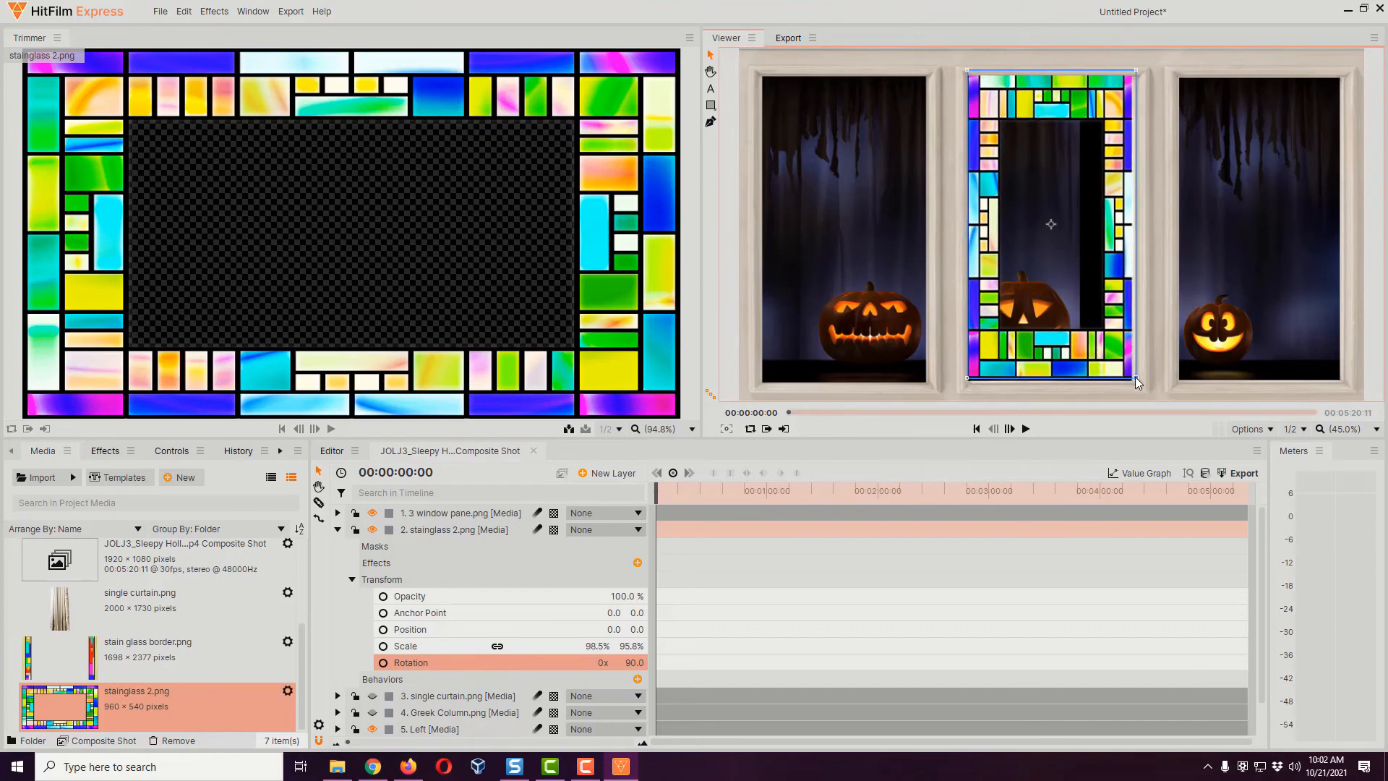
drag(1136, 378, 1145, 378)
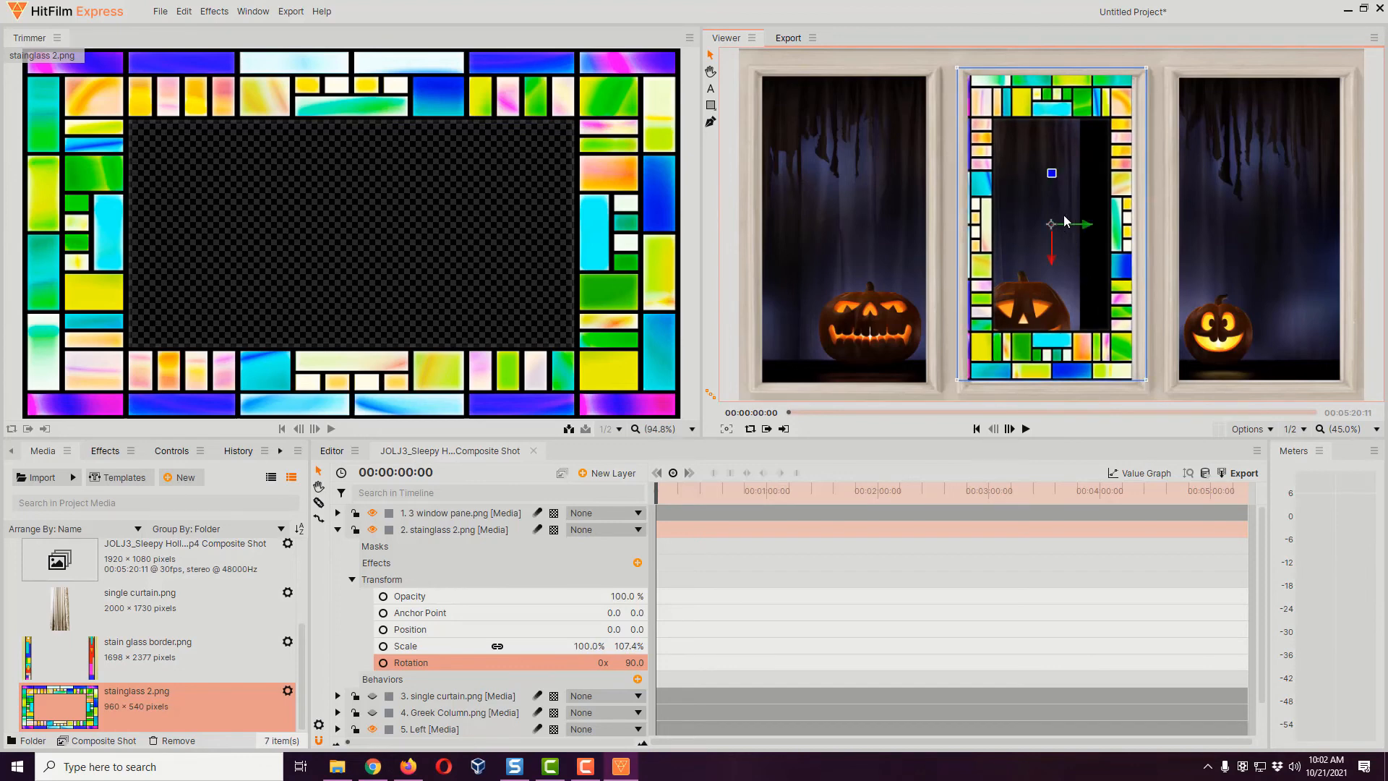
drag(1056, 227, 1055, 230)
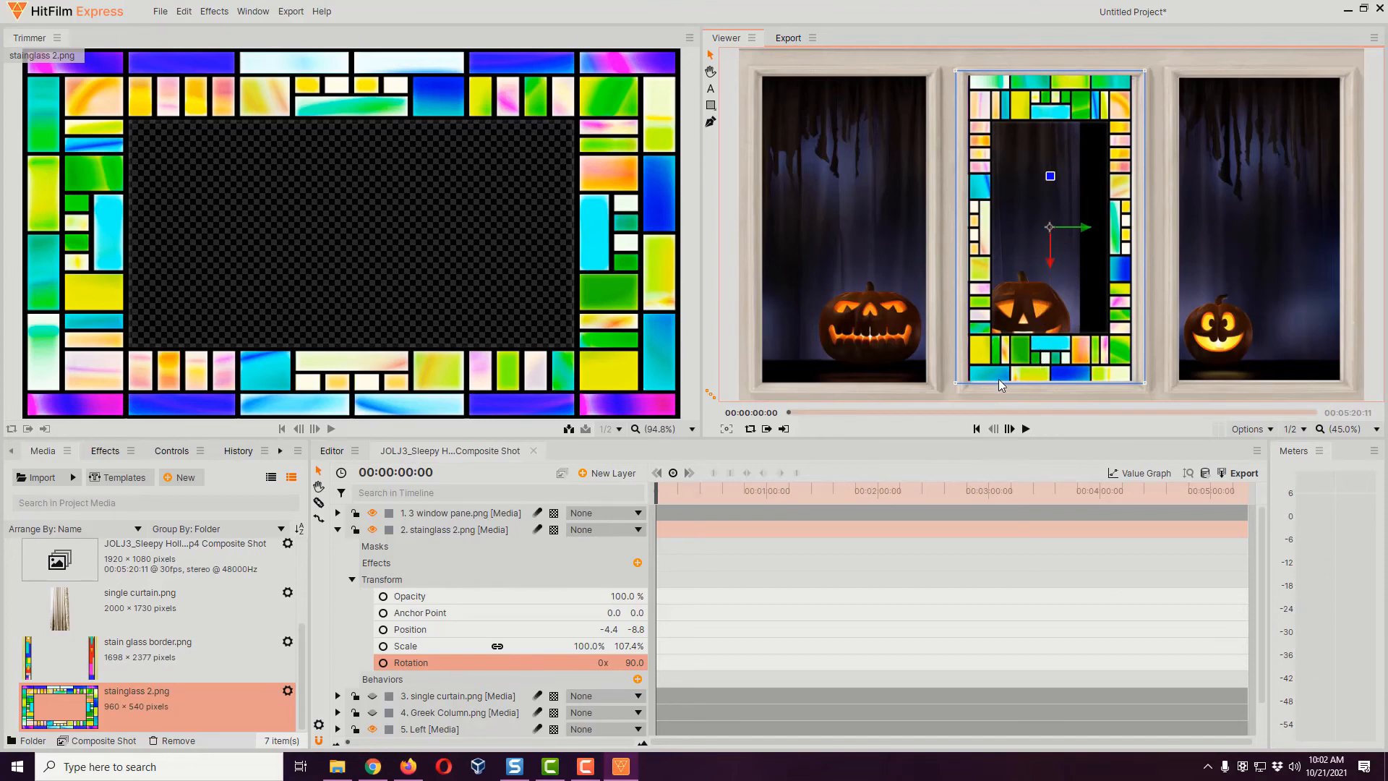
click(338, 530)
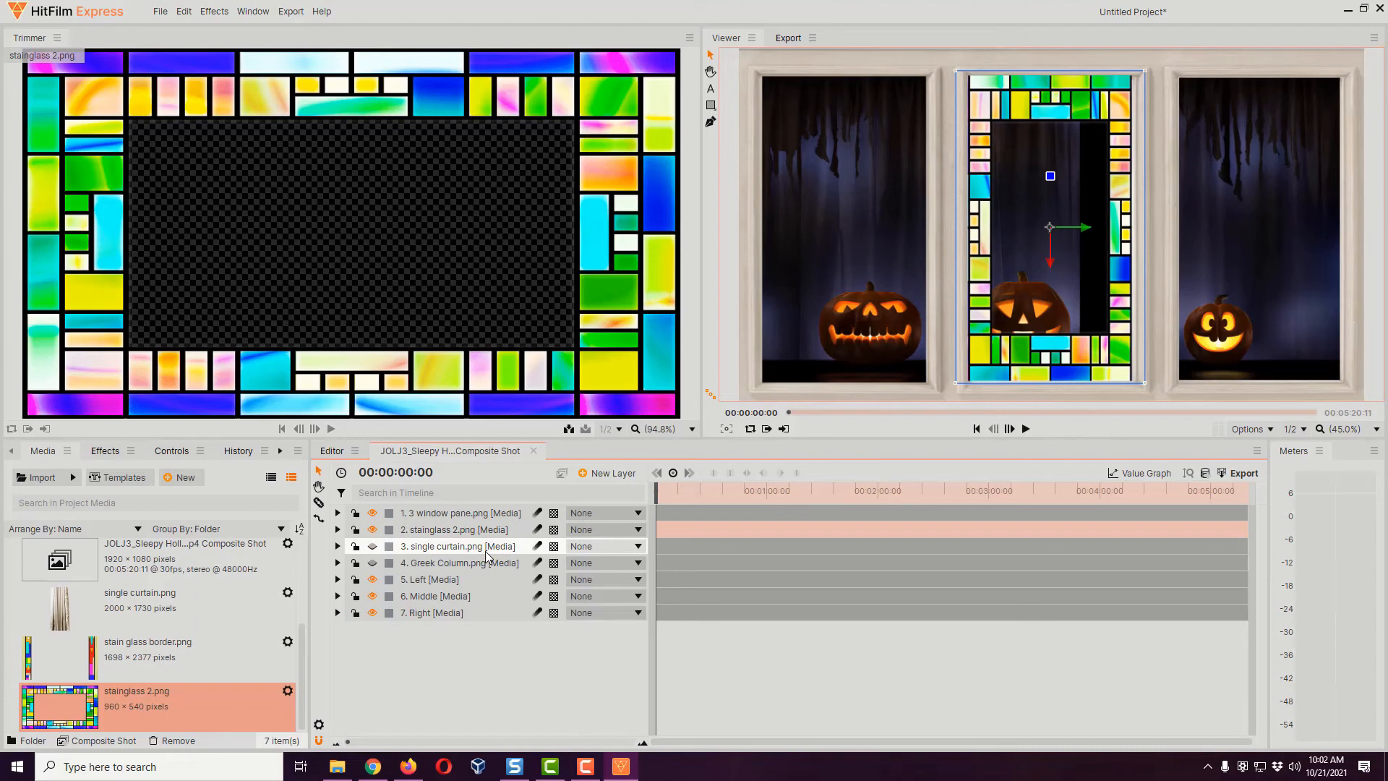
Move the Middle pumpkin video up inside the stained-glass frame and resize the frame to about 99.0% by 100.9%
click(453, 598)
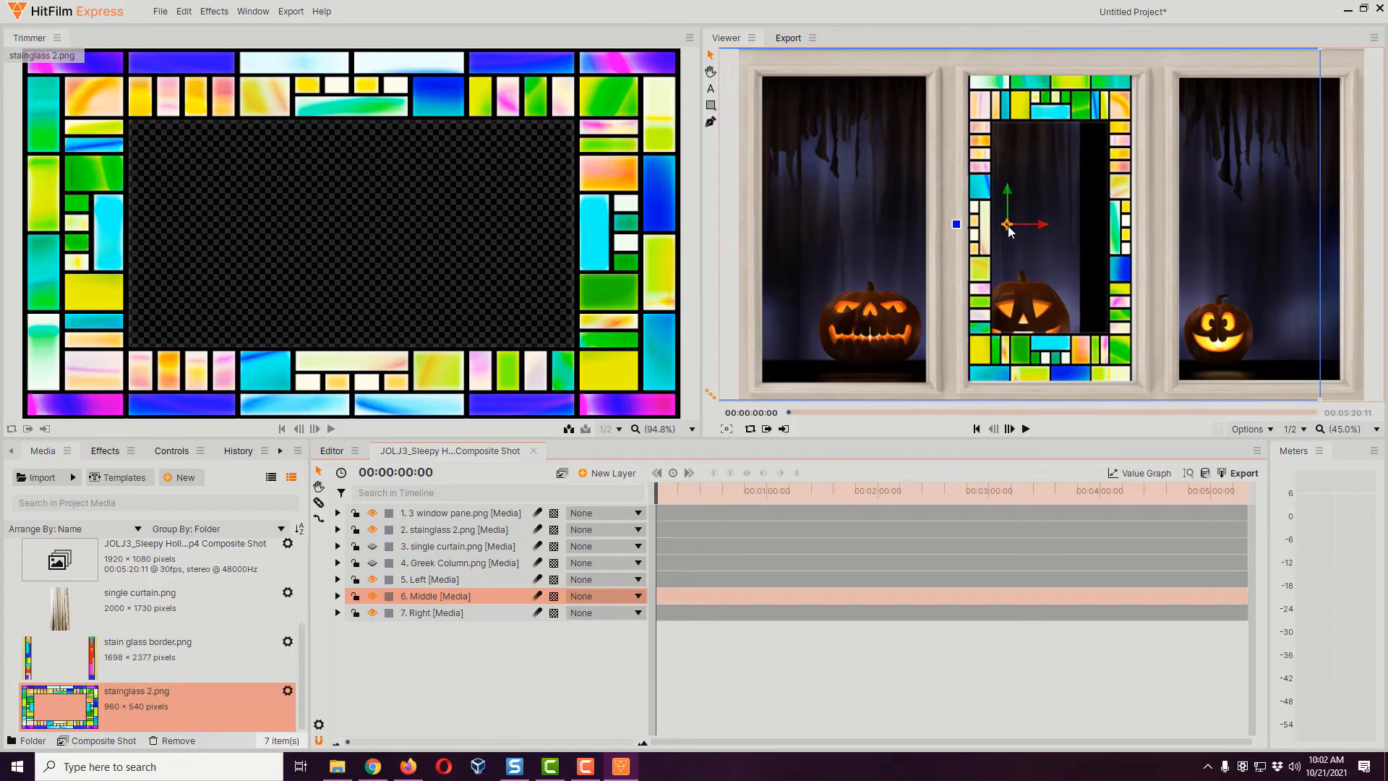
drag(1010, 230, 1035, 174)
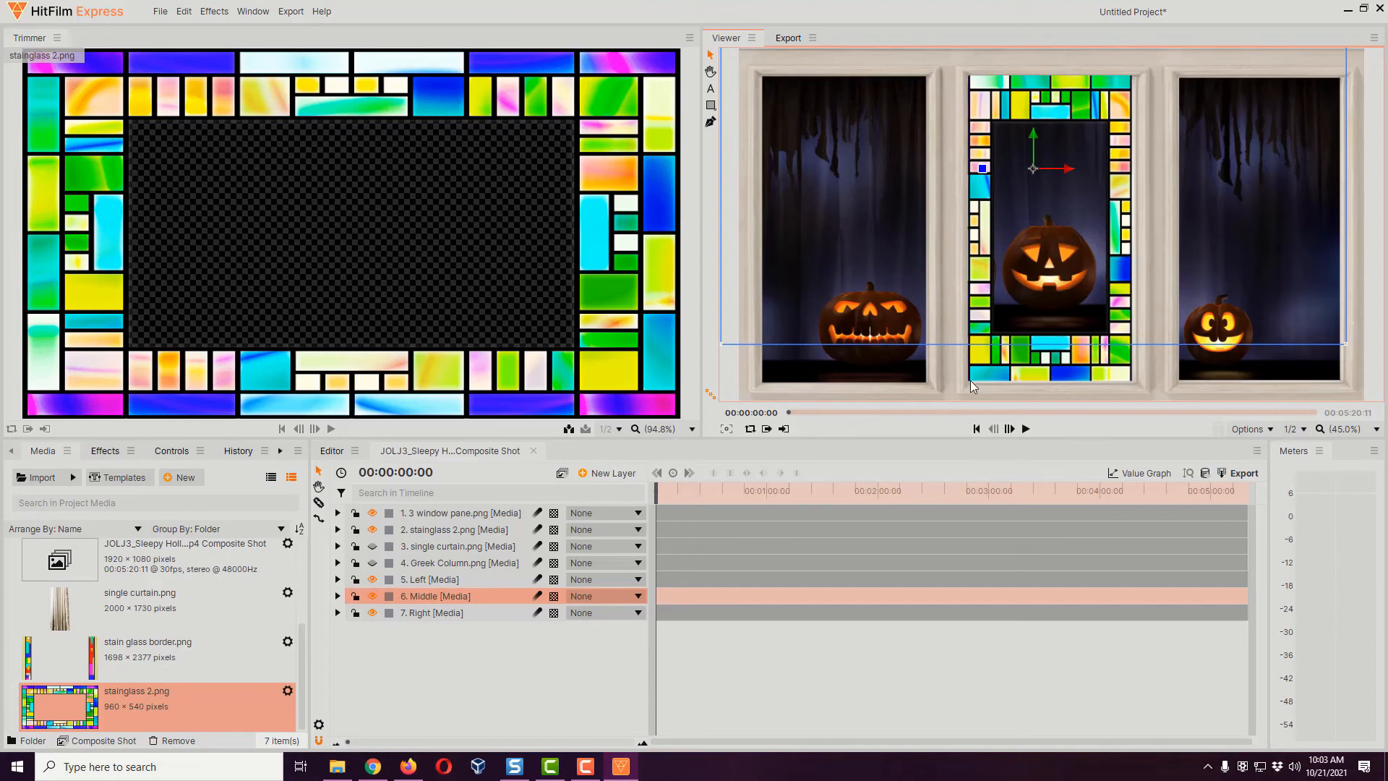
click(485, 531)
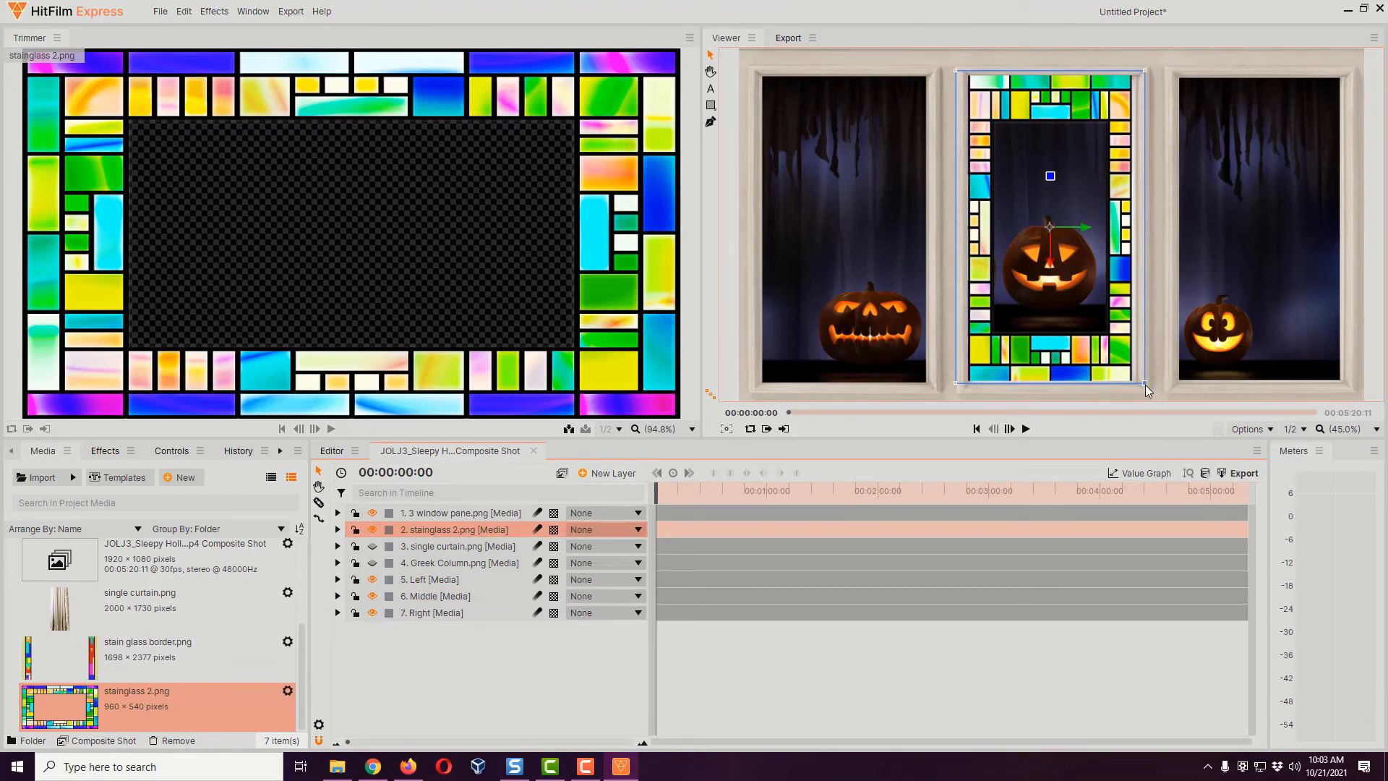
drag(1146, 385, 1140, 382)
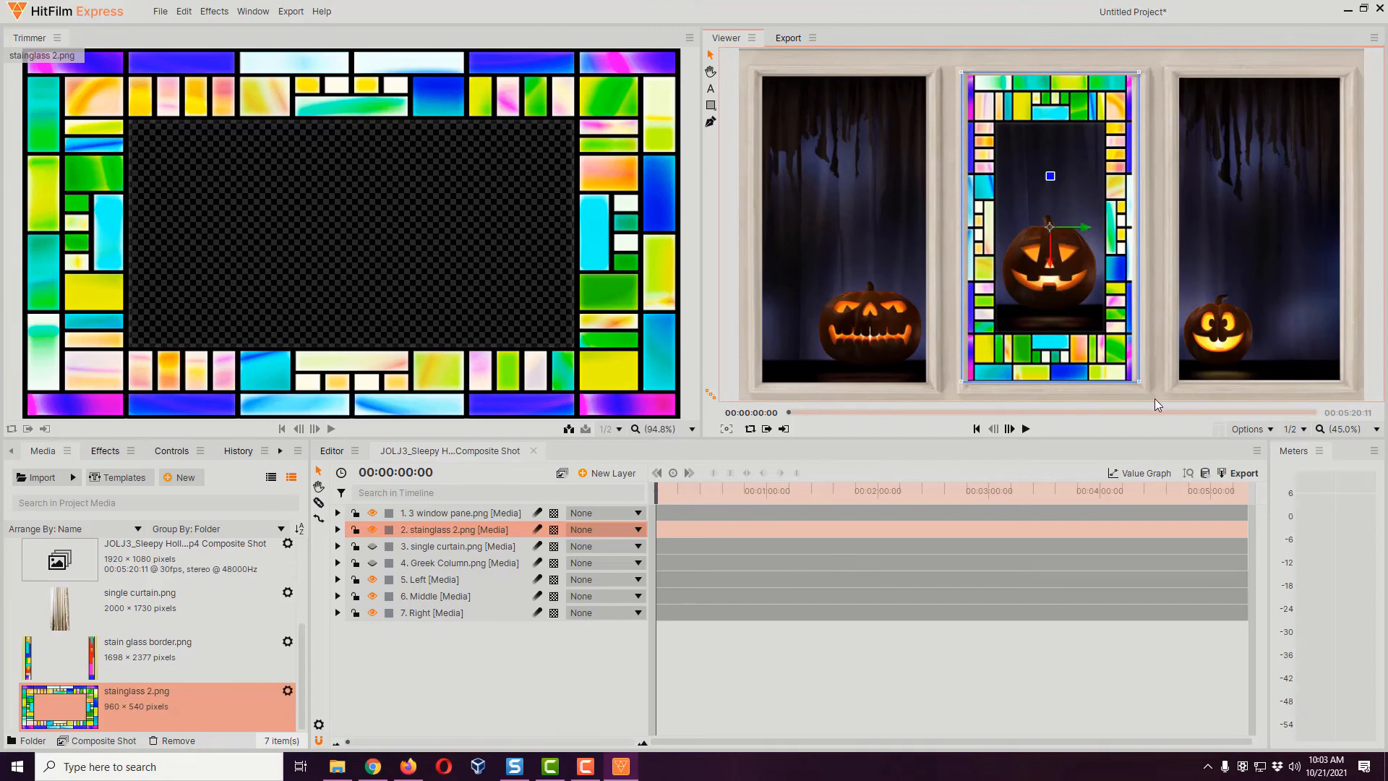
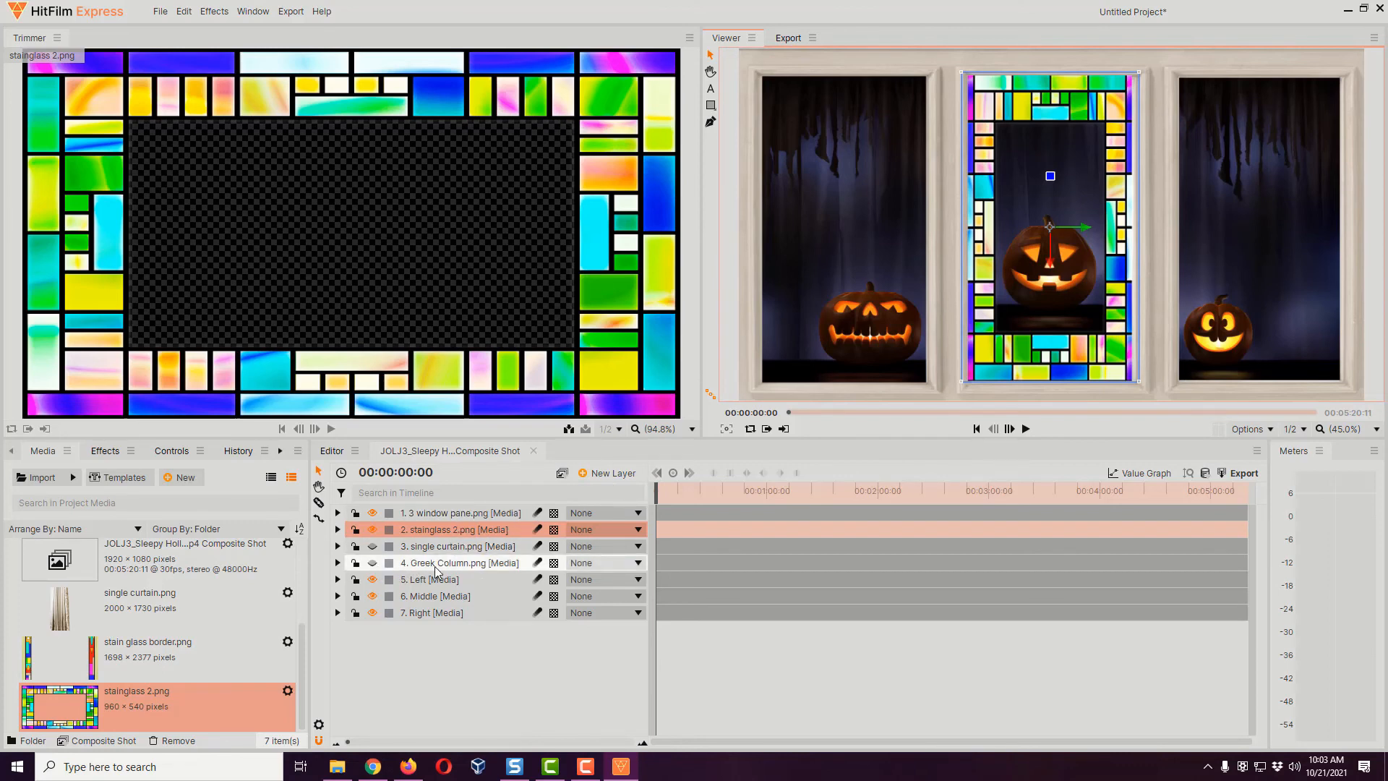
Copy the Hue, Saturation & Lightness effect from the Greek Column.png layer onto the stainglass 2.png layer
click(337, 563)
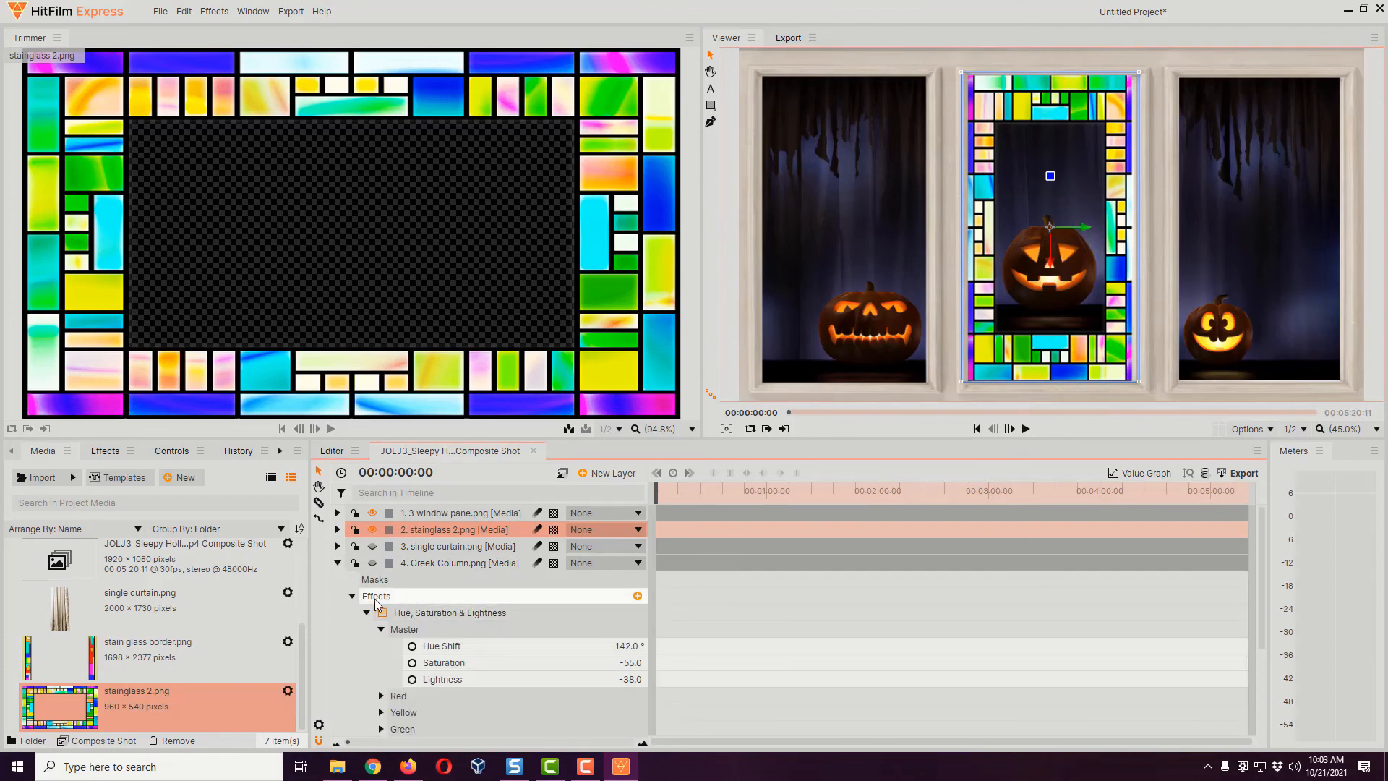
click(433, 613)
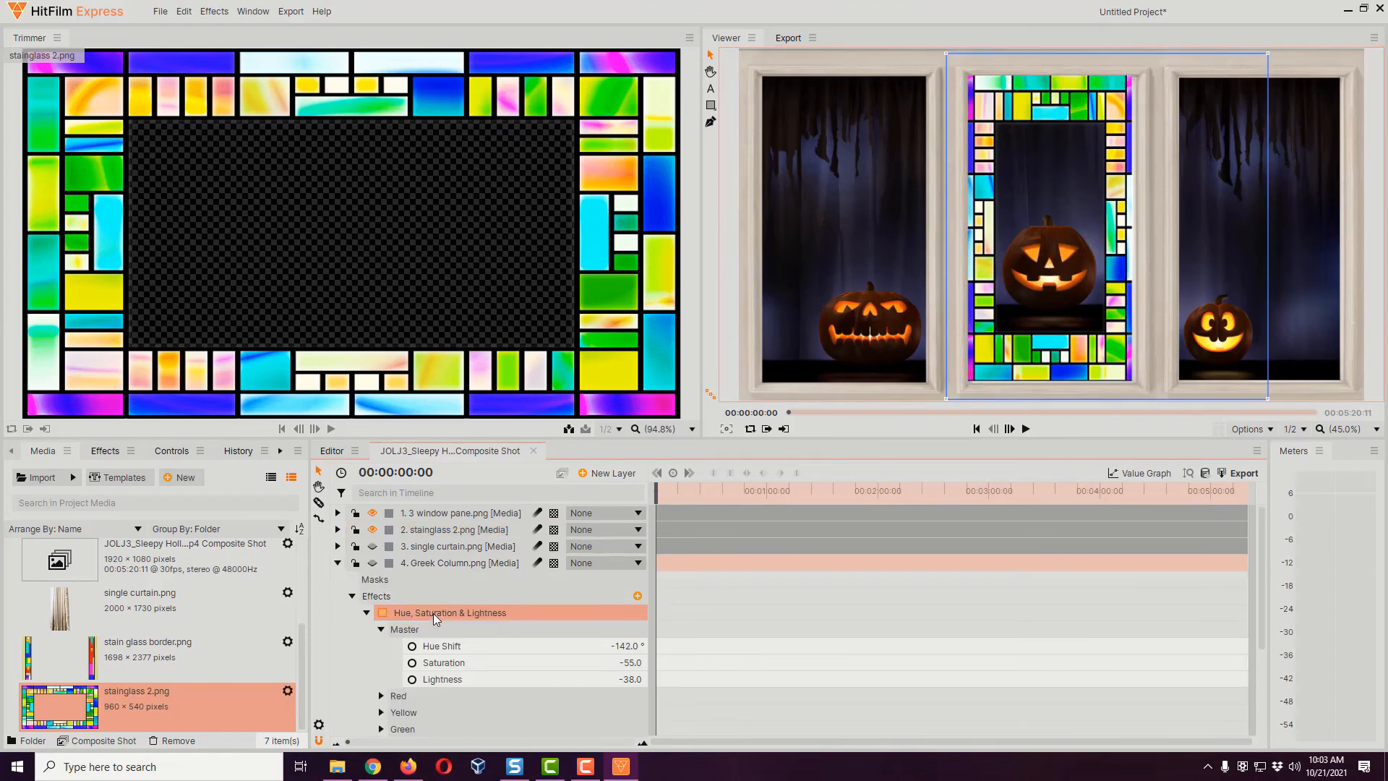
right_click(433, 613)
click(463, 635)
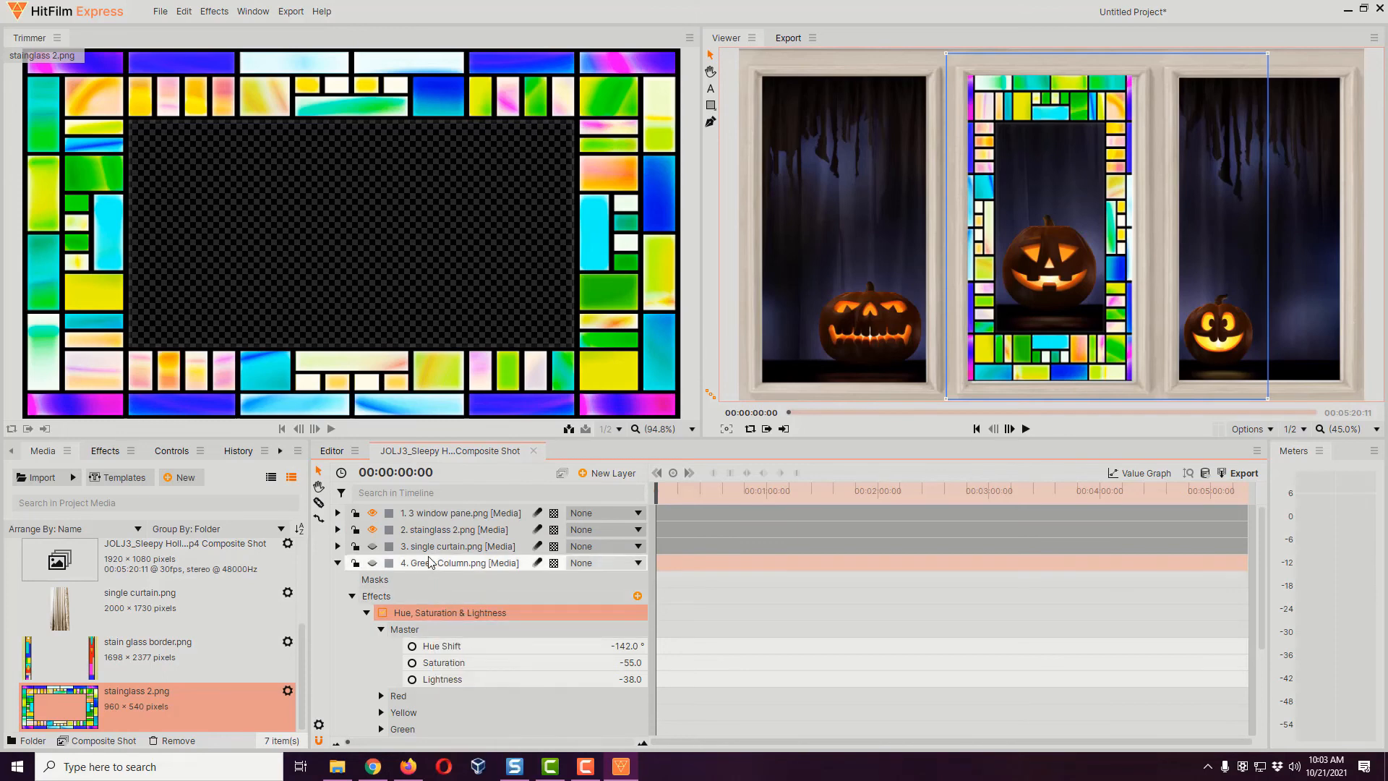
click(431, 530)
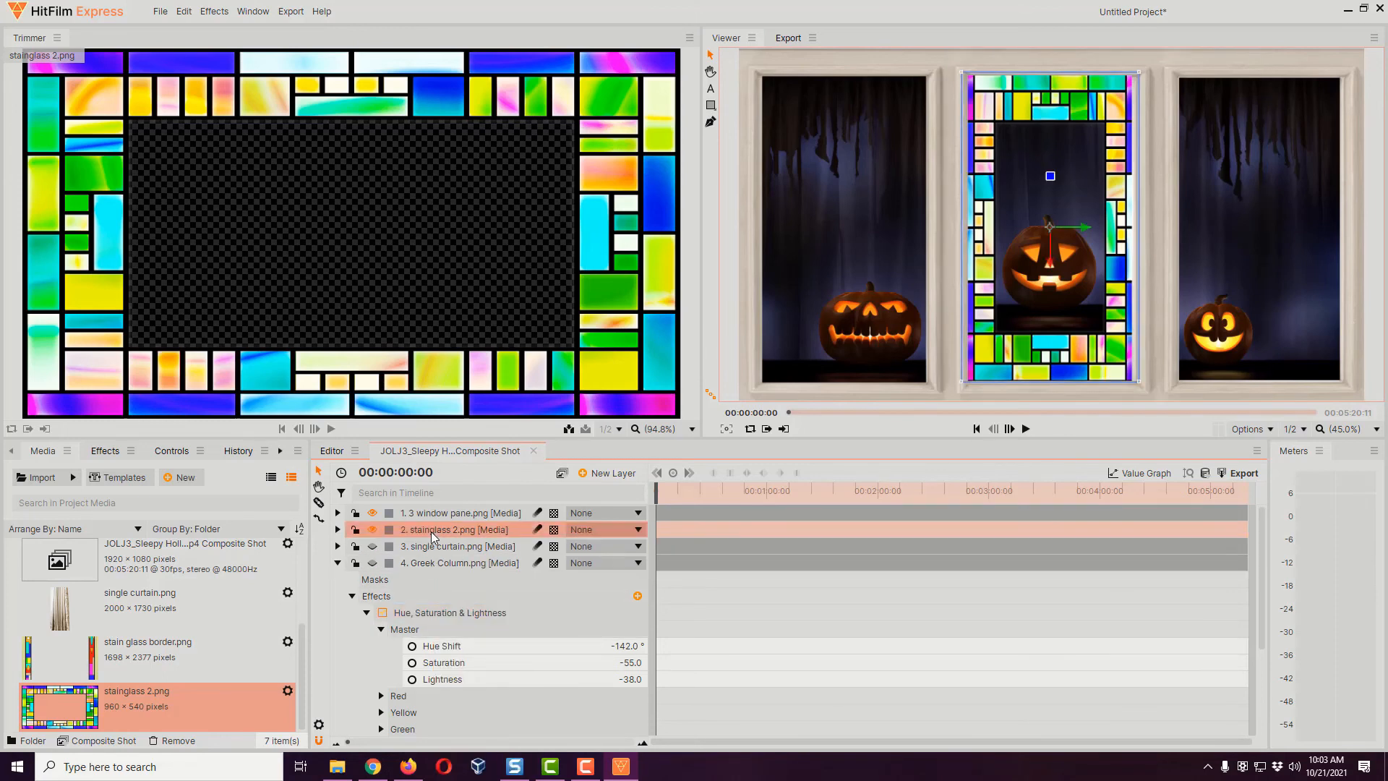
right_click(431, 532)
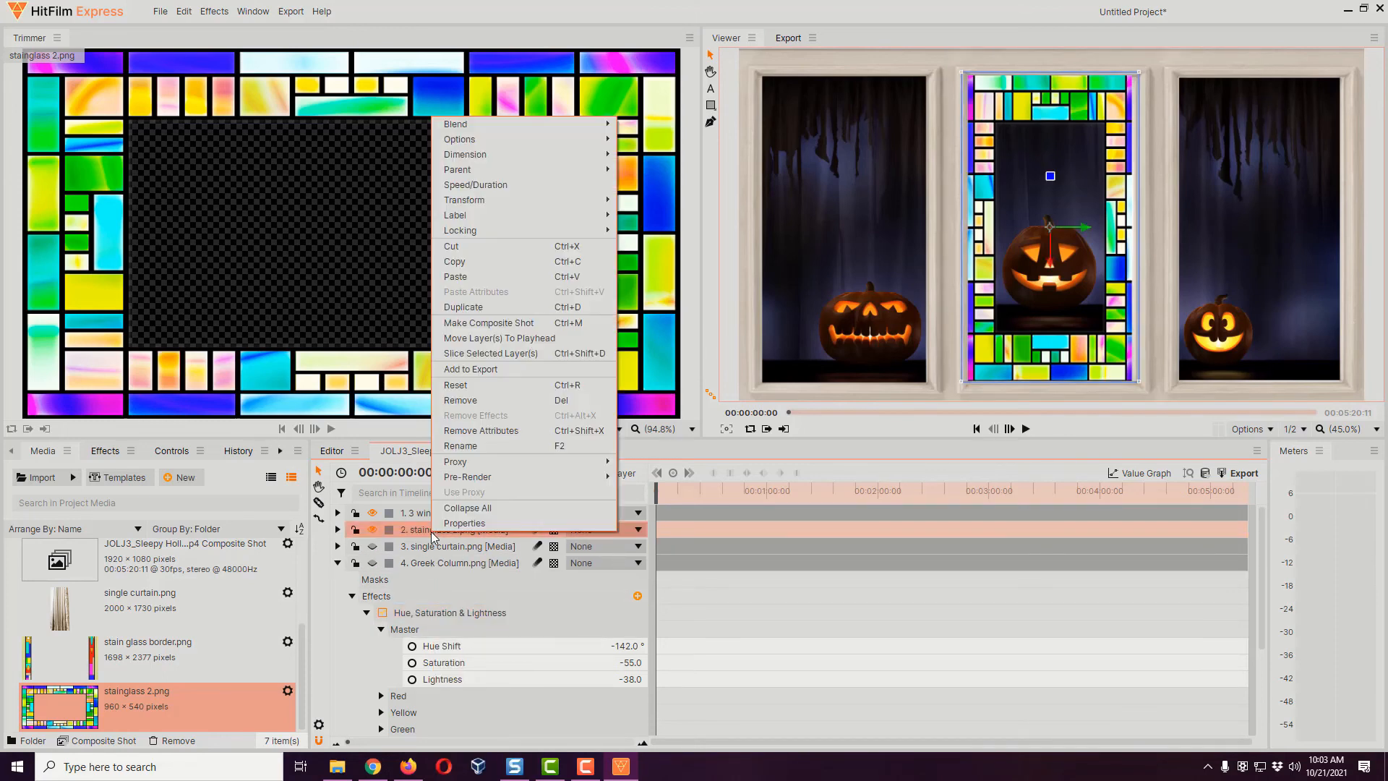
click(511, 280)
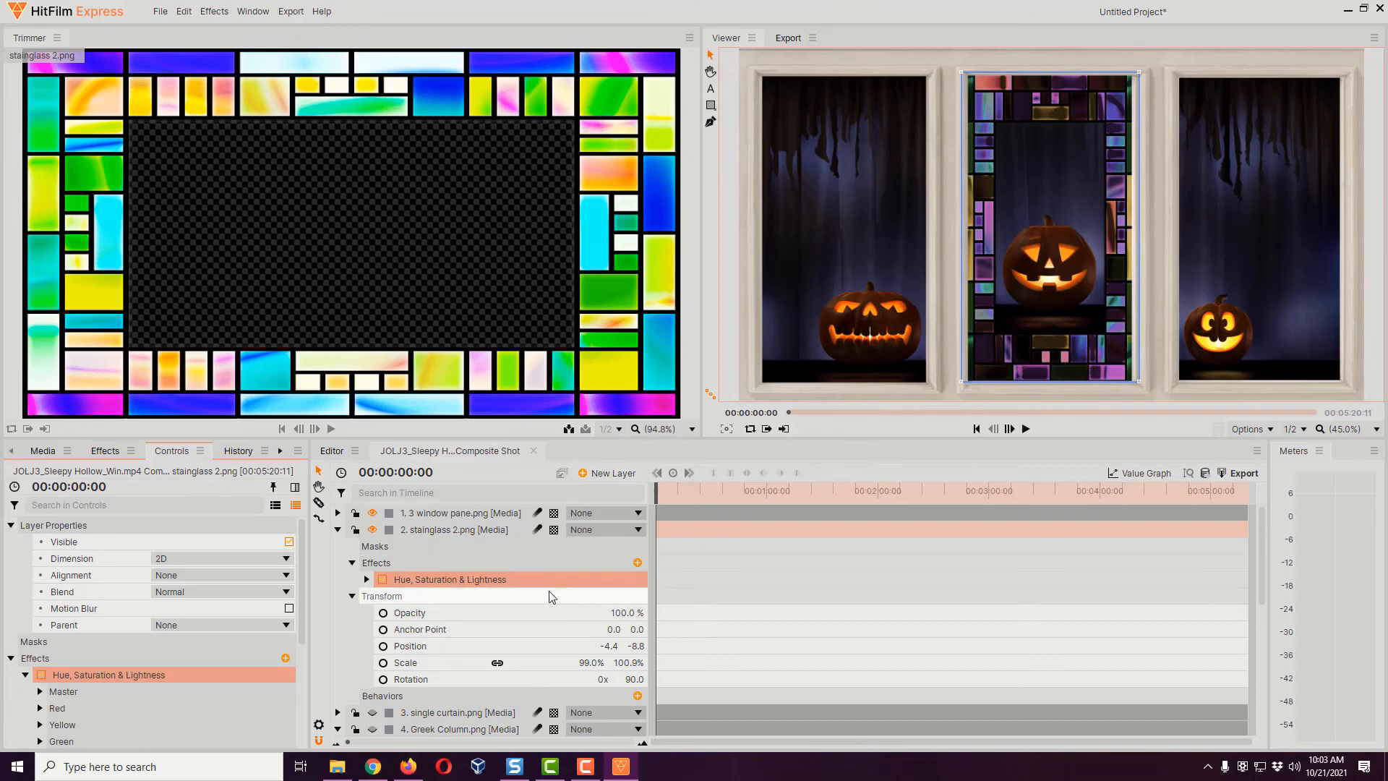
Set the stained glass's master Lightness to -37 and Hue Shift to -62°, then collapse the stainglass 2.png and Greek Column.png layers
click(367, 579)
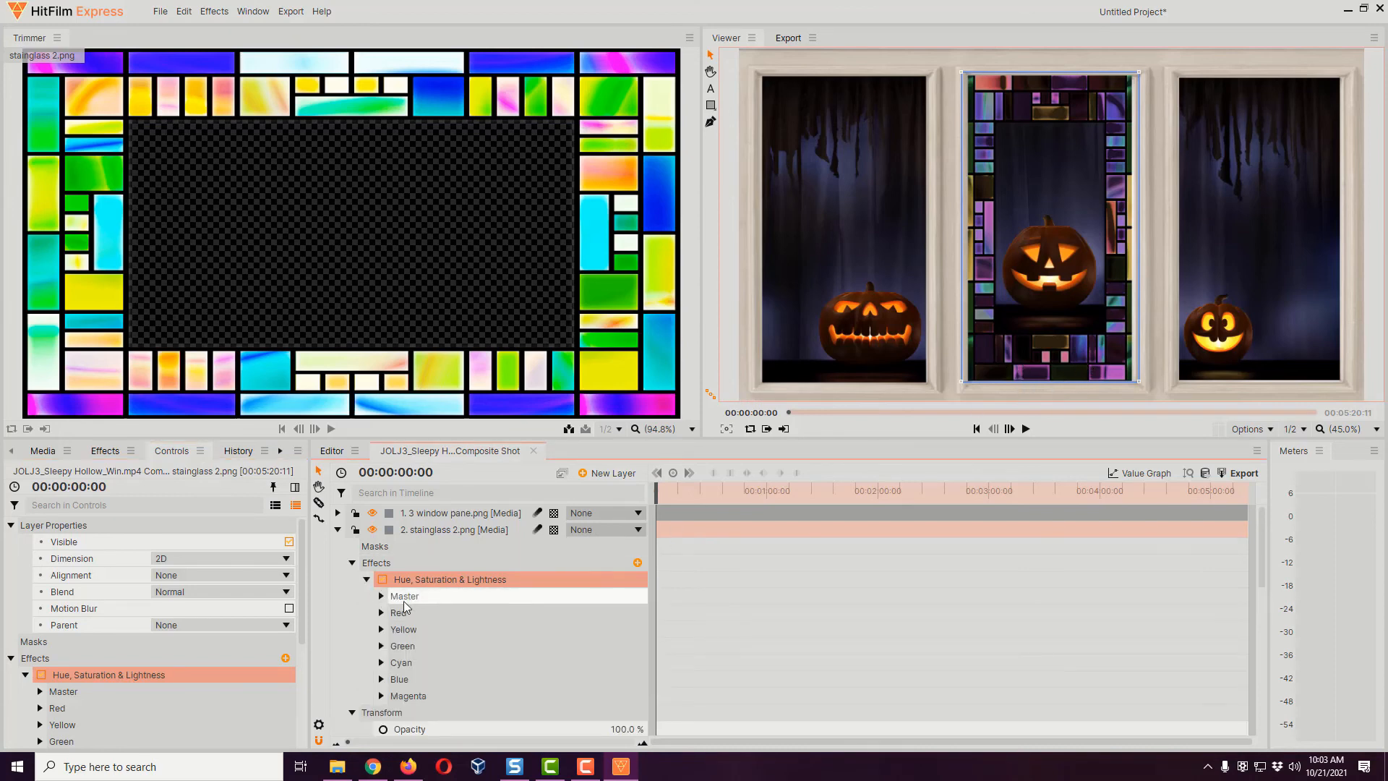
click(381, 597)
click(630, 646)
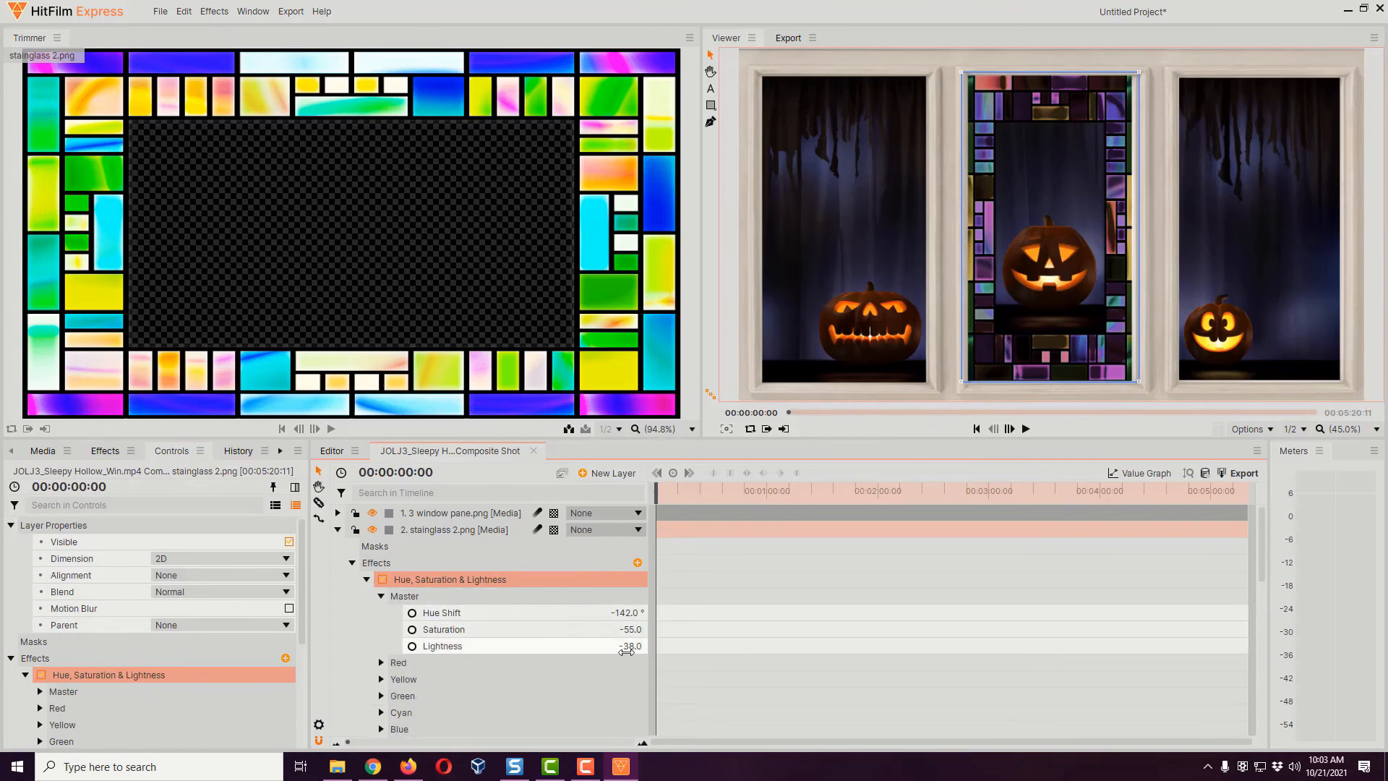
text(-58)
key(Return)
drag(630, 645, 656, 612)
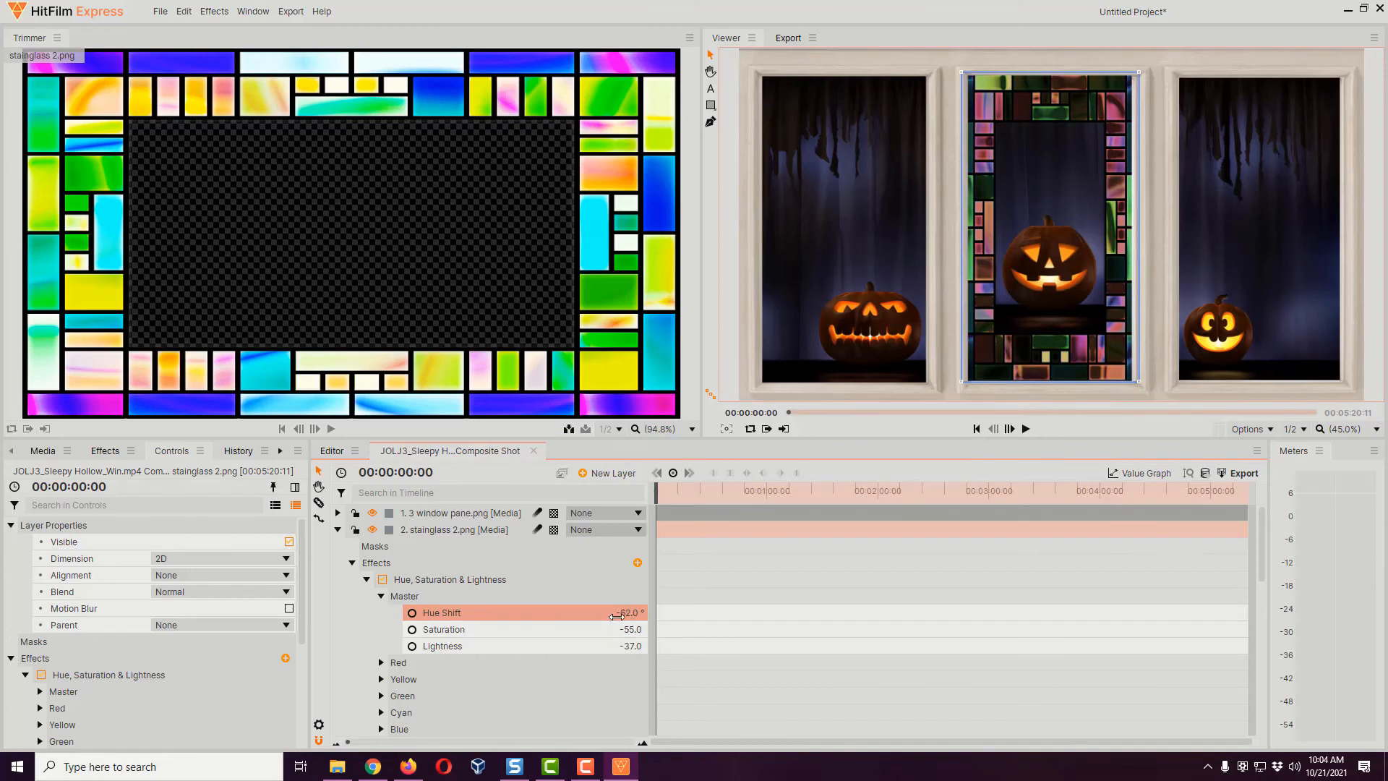
click(338, 530)
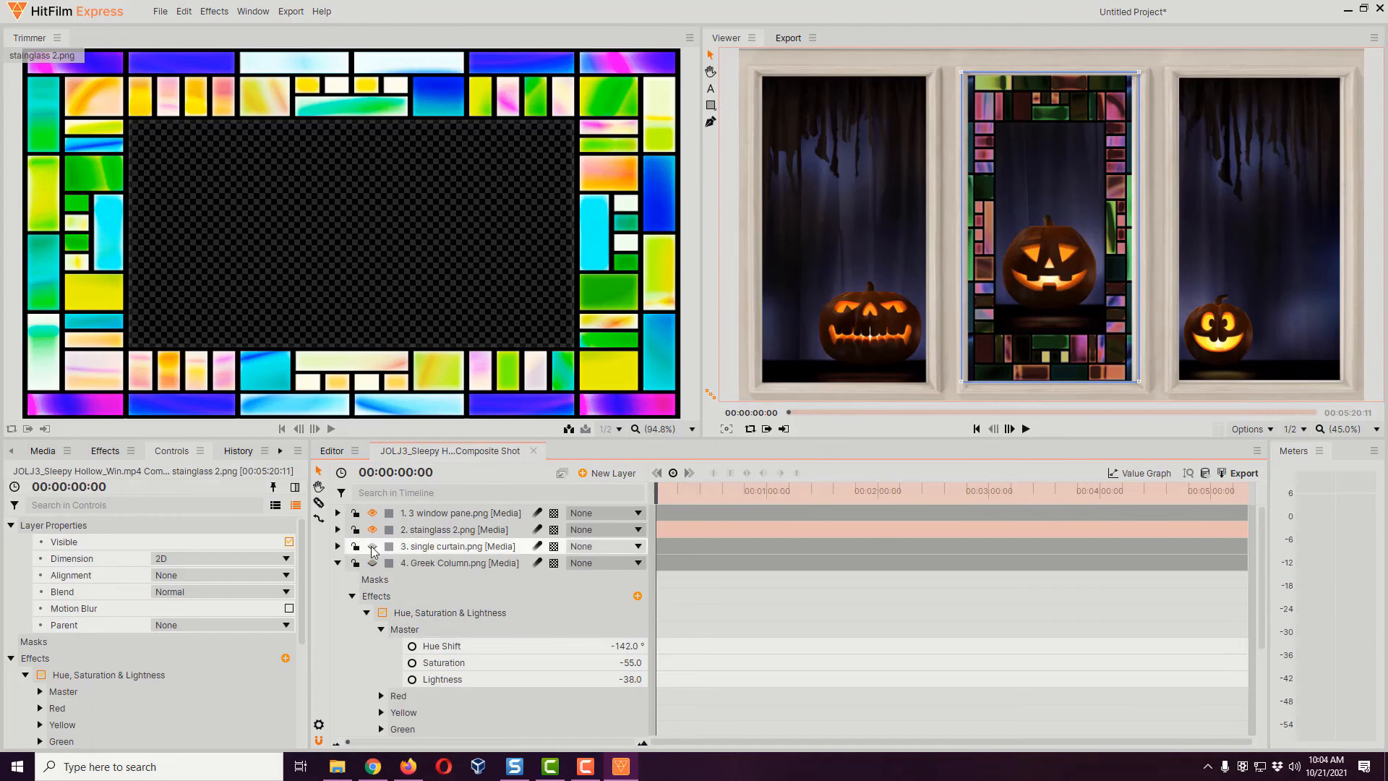
click(338, 563)
Duplicate the stainglass 2.png layer twice, giving one stained-glass frame for each pane
click(472, 530)
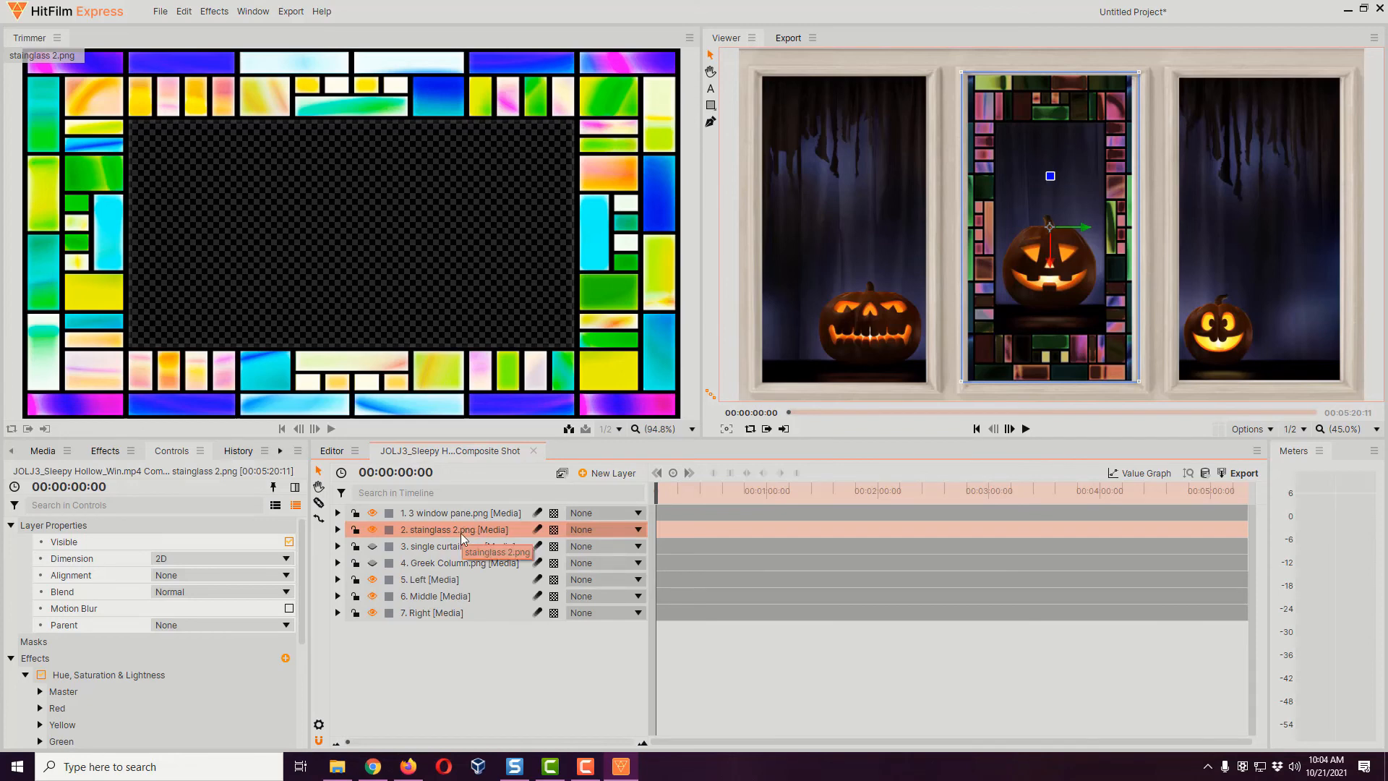
right_click(461, 532)
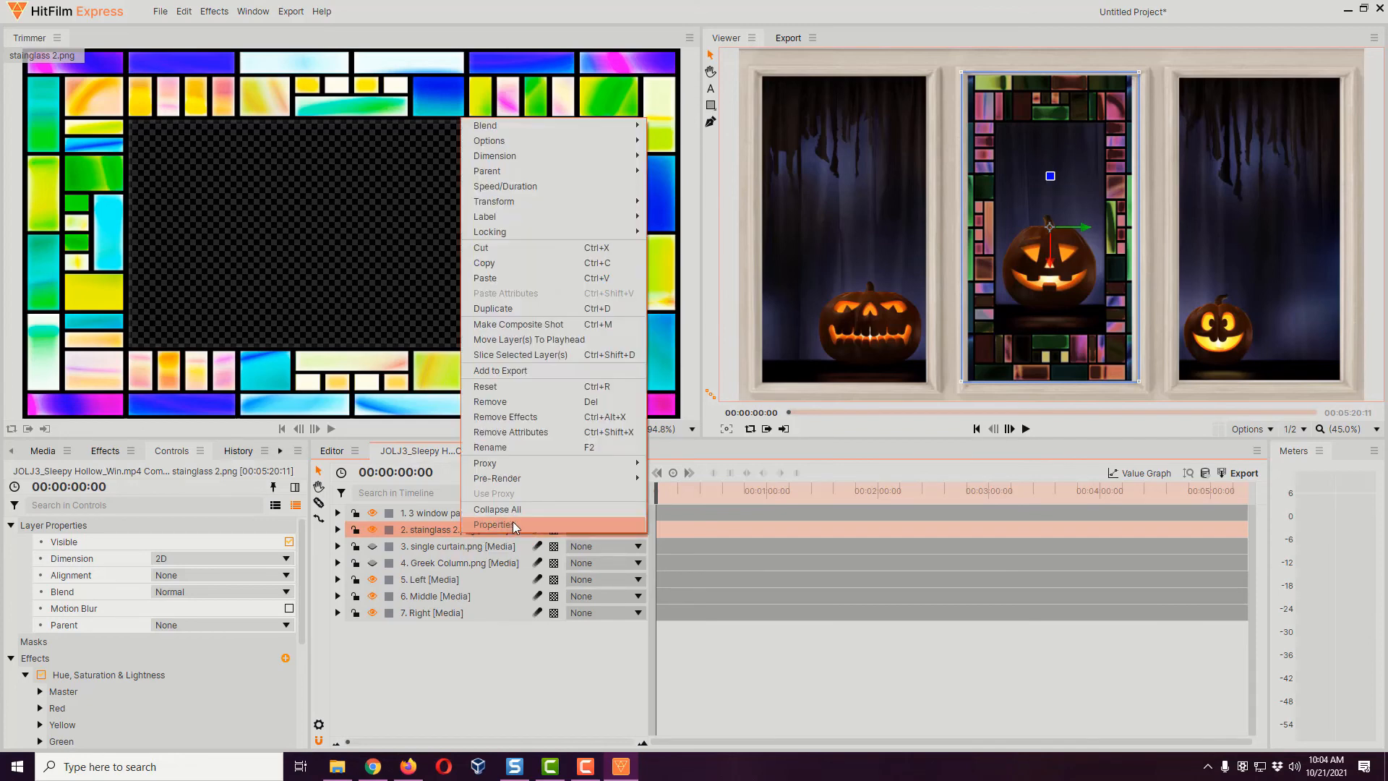
click(541, 311)
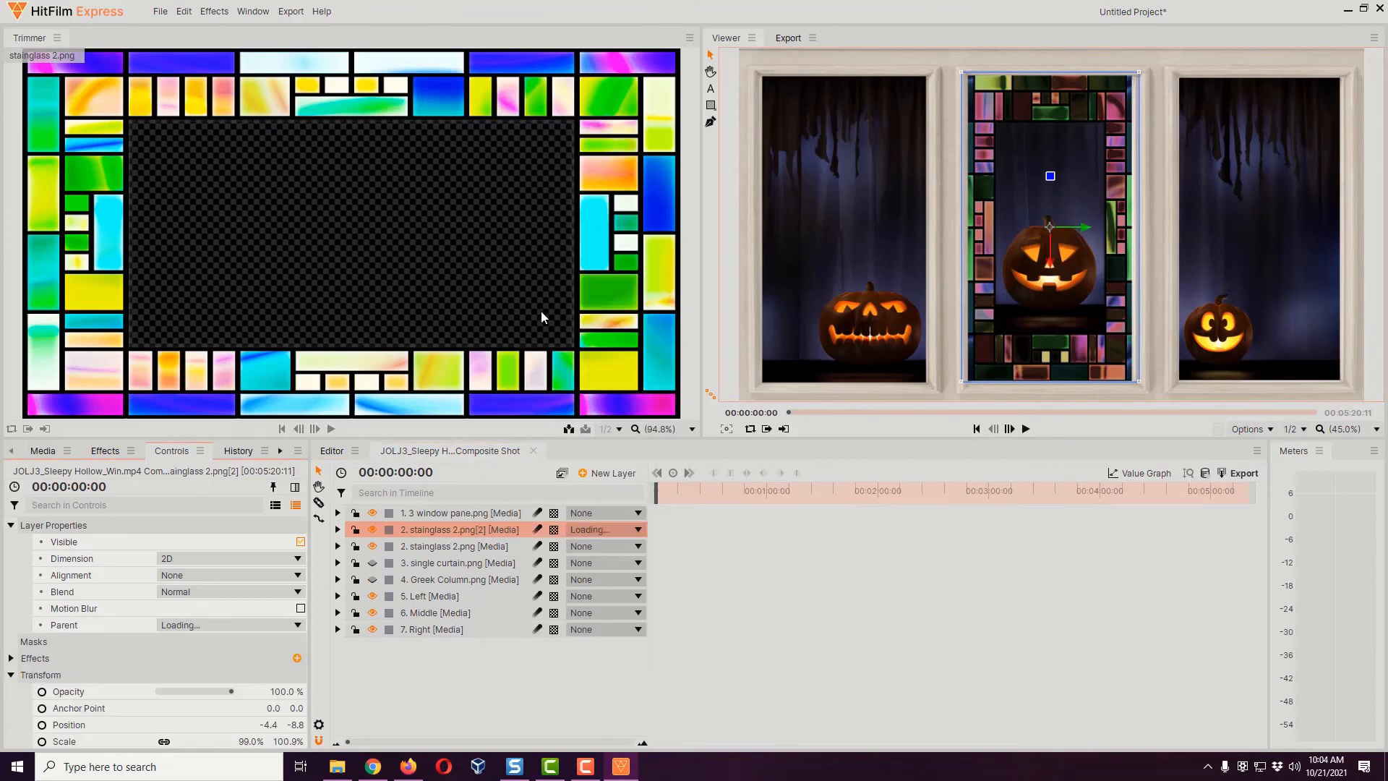
right_click(470, 535)
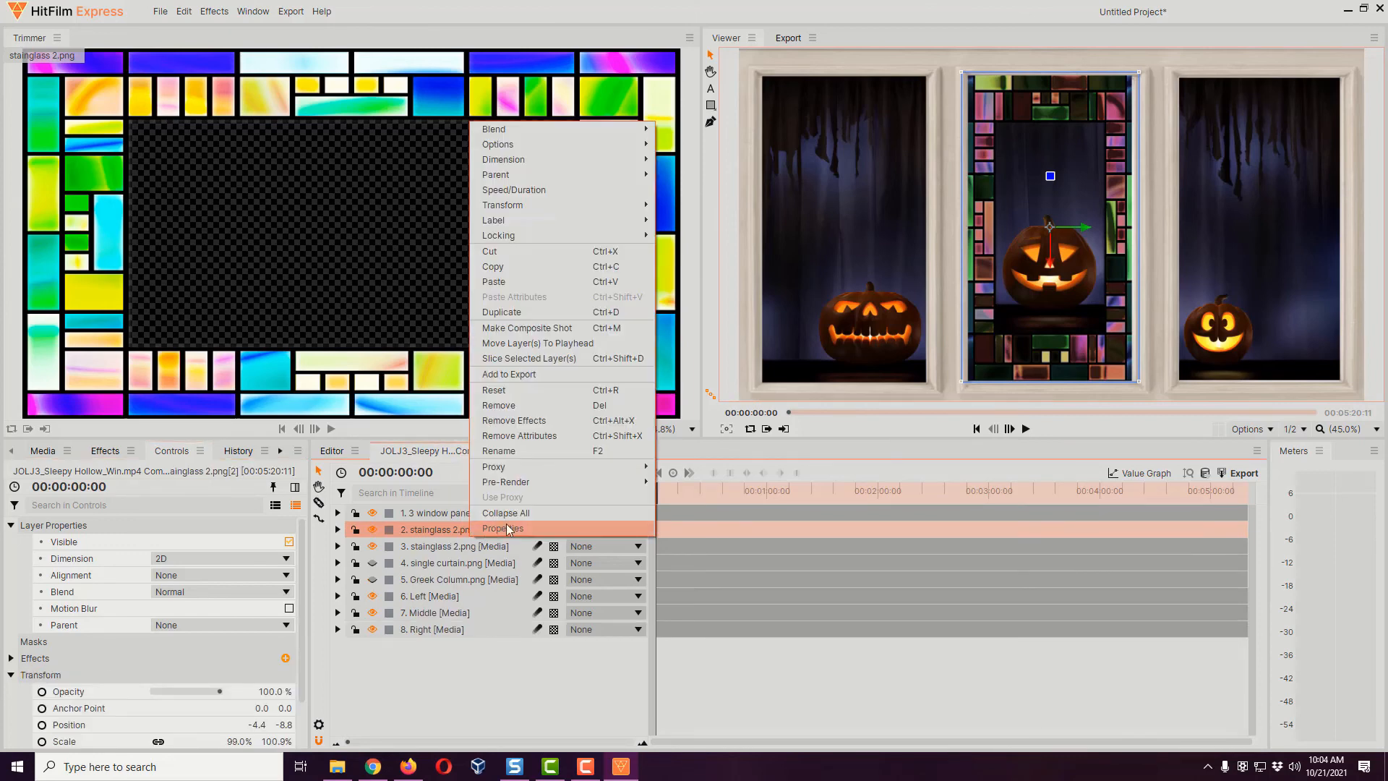
click(540, 315)
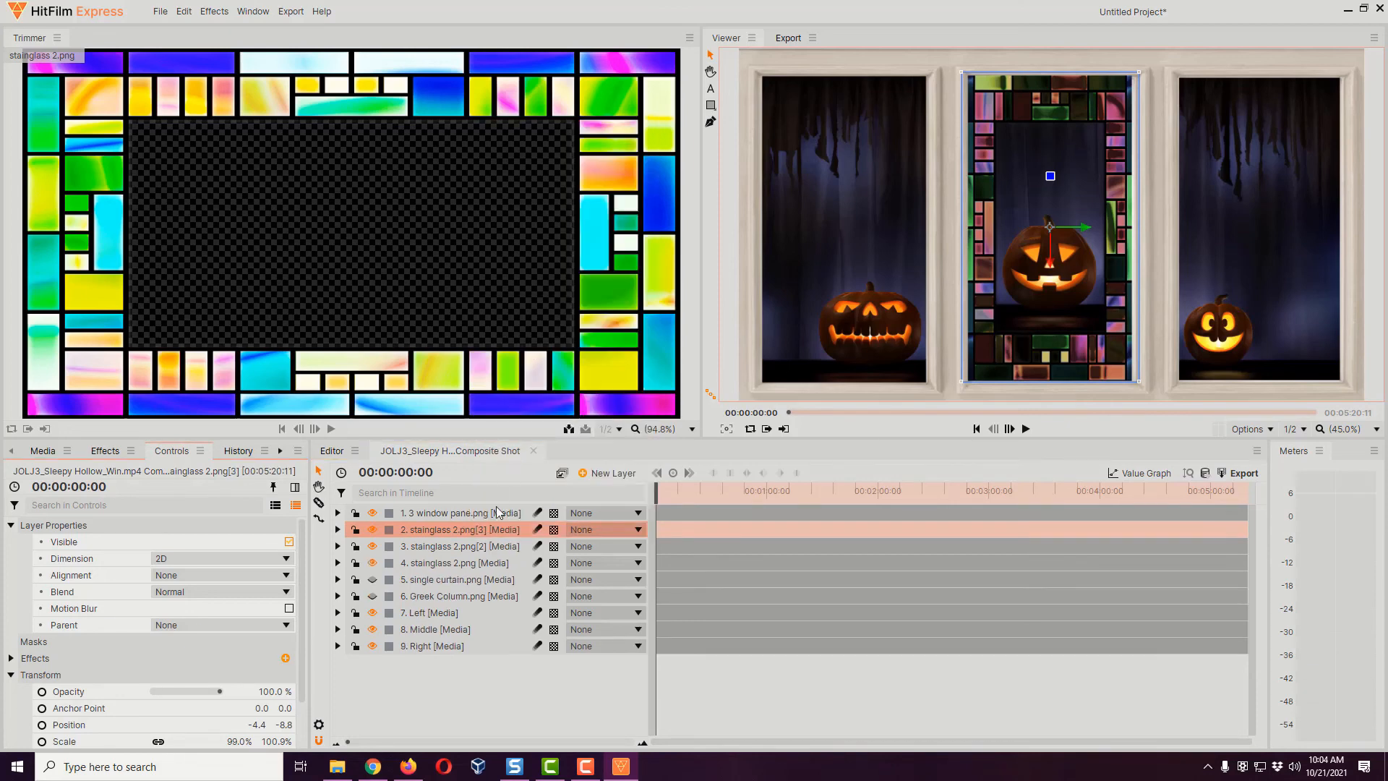
Rename the original stainglass 2.png layer as Middle Stained glass
click(471, 563)
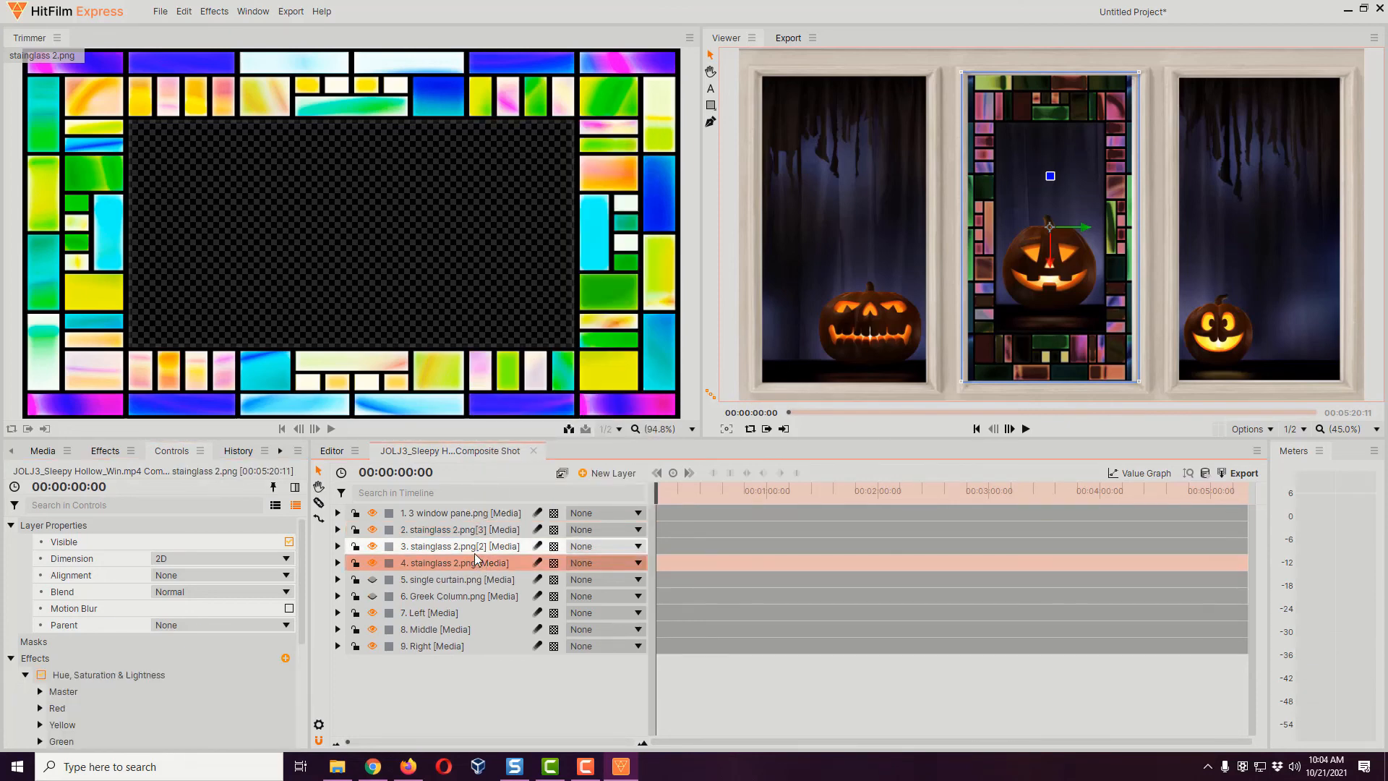
double_click(471, 564)
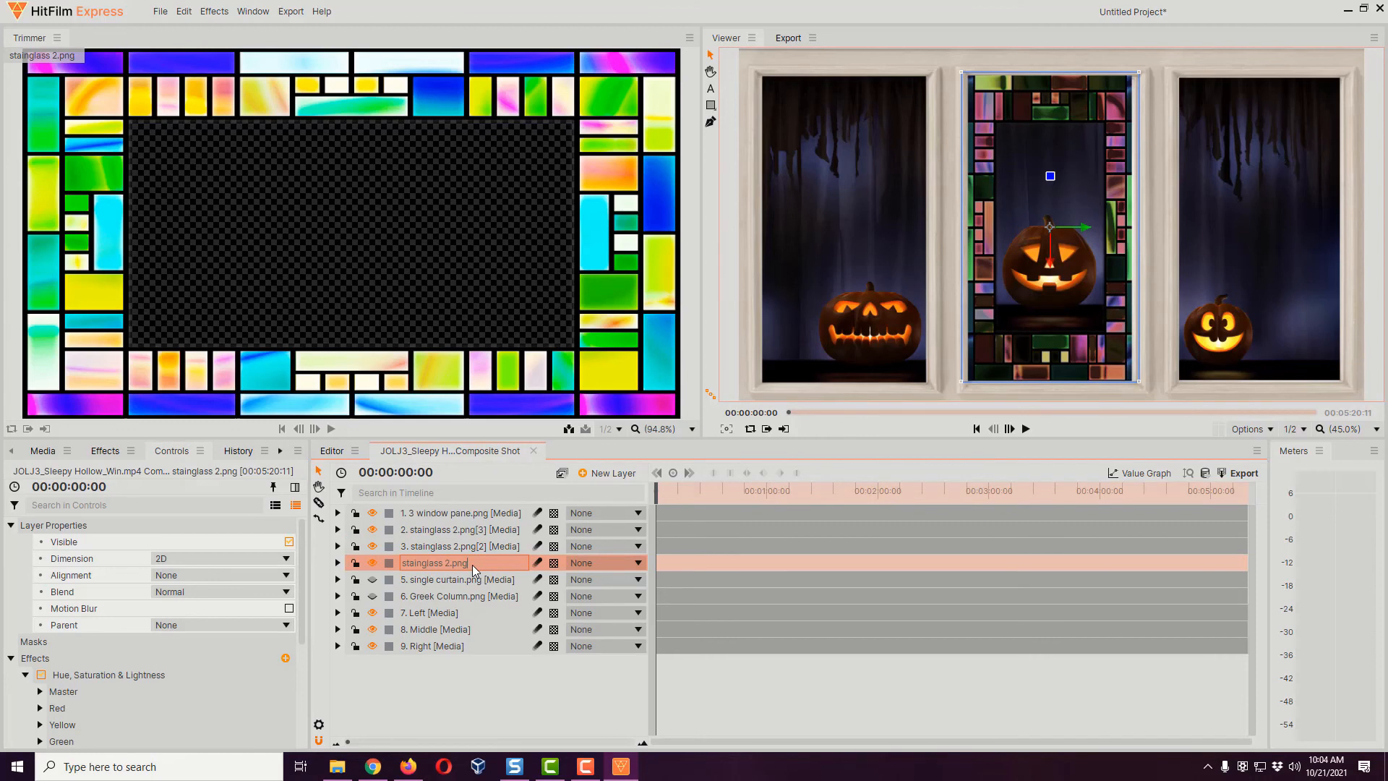
key(ctrl+a)
text(Middle)
text(Stained glass)
key(Return)
Rename the stainglass 2.png[2] layer as Left stained glass
click(464, 551)
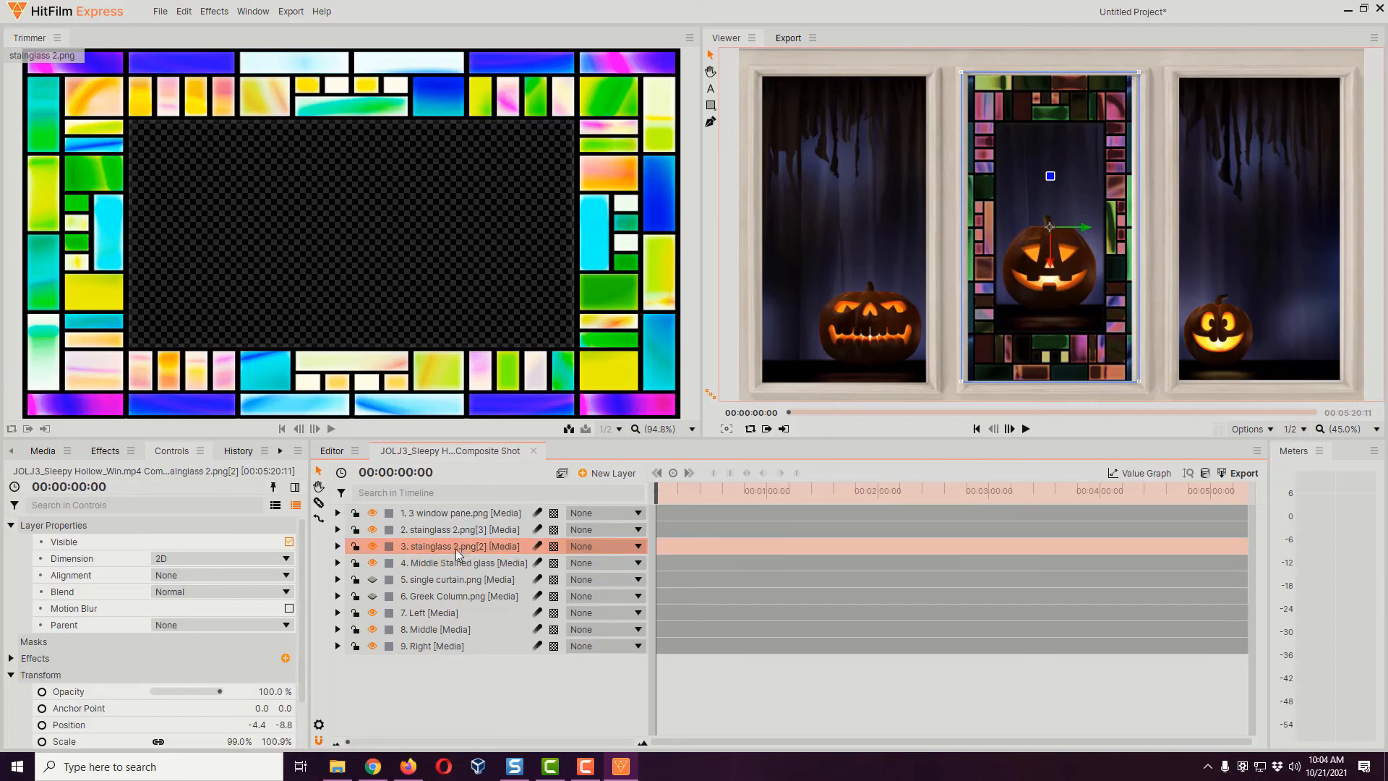
click(448, 547)
text(L)
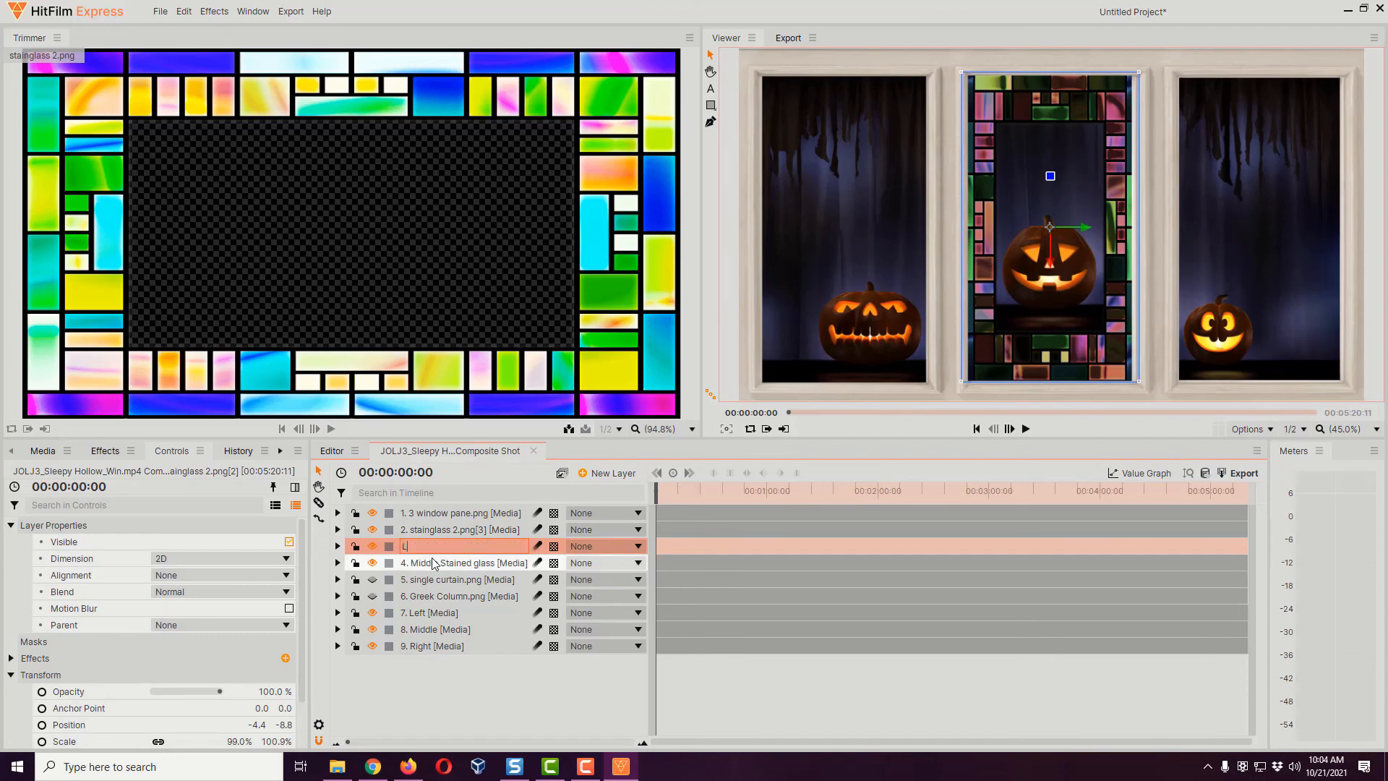
text(eft stained glass)
key(Return)
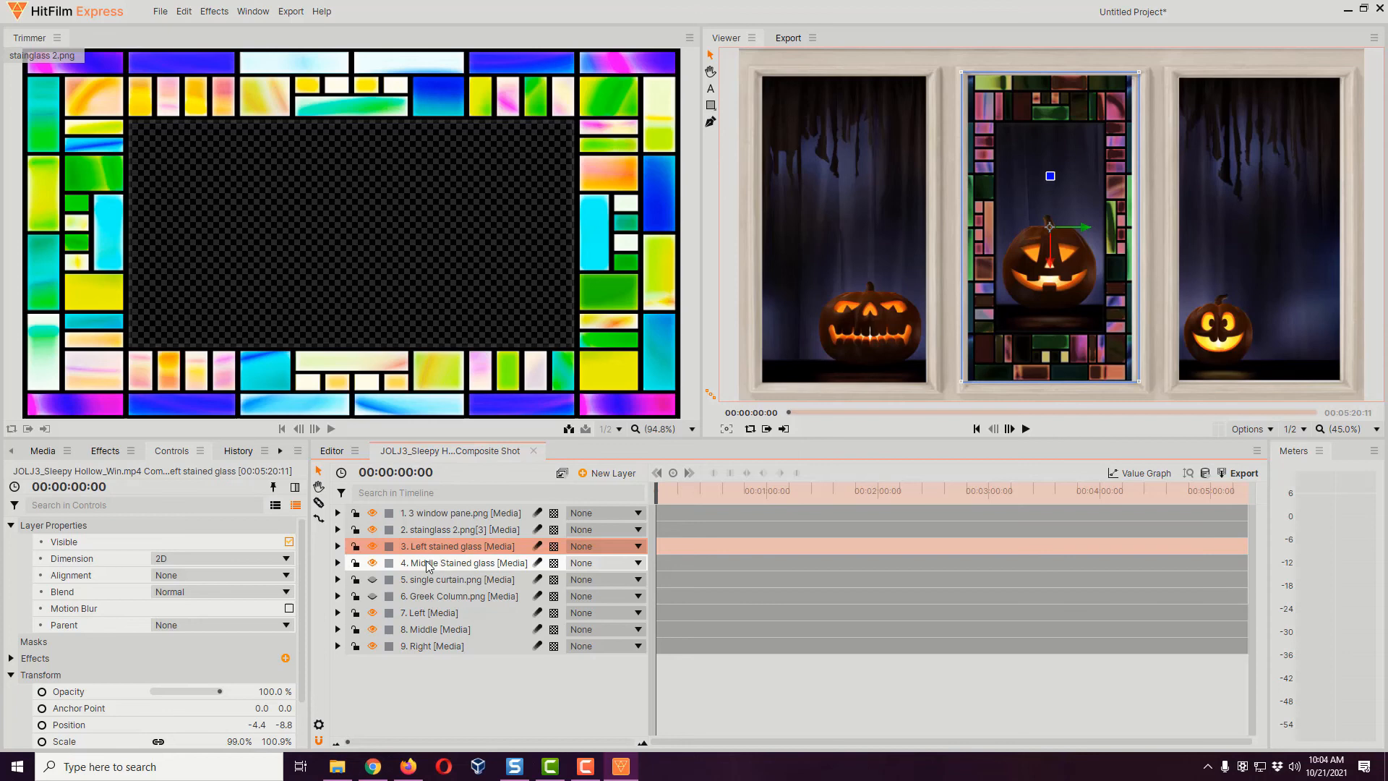
Rename the stainglass 2.png[3] layer as right stained glass
click(448, 531)
click(445, 529)
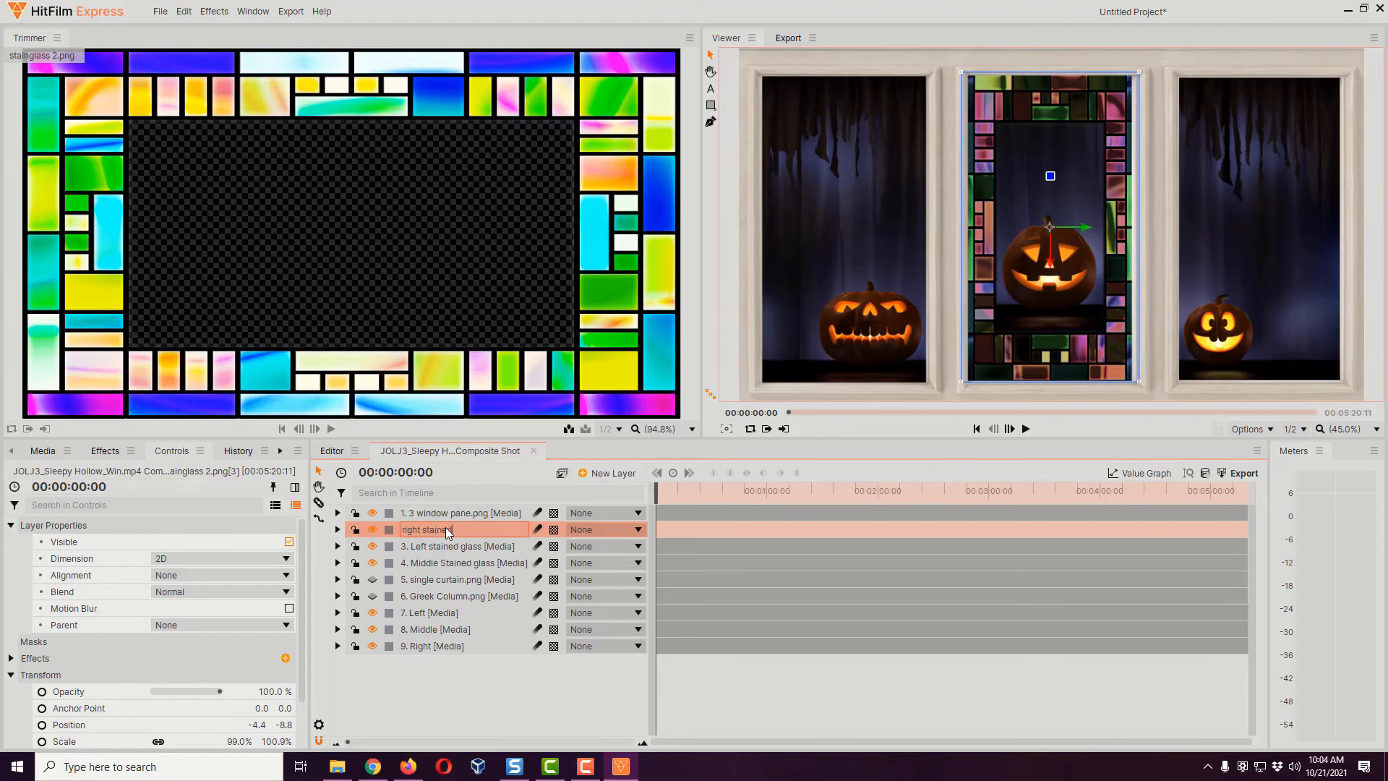
text(right stained glass)
key(Return)
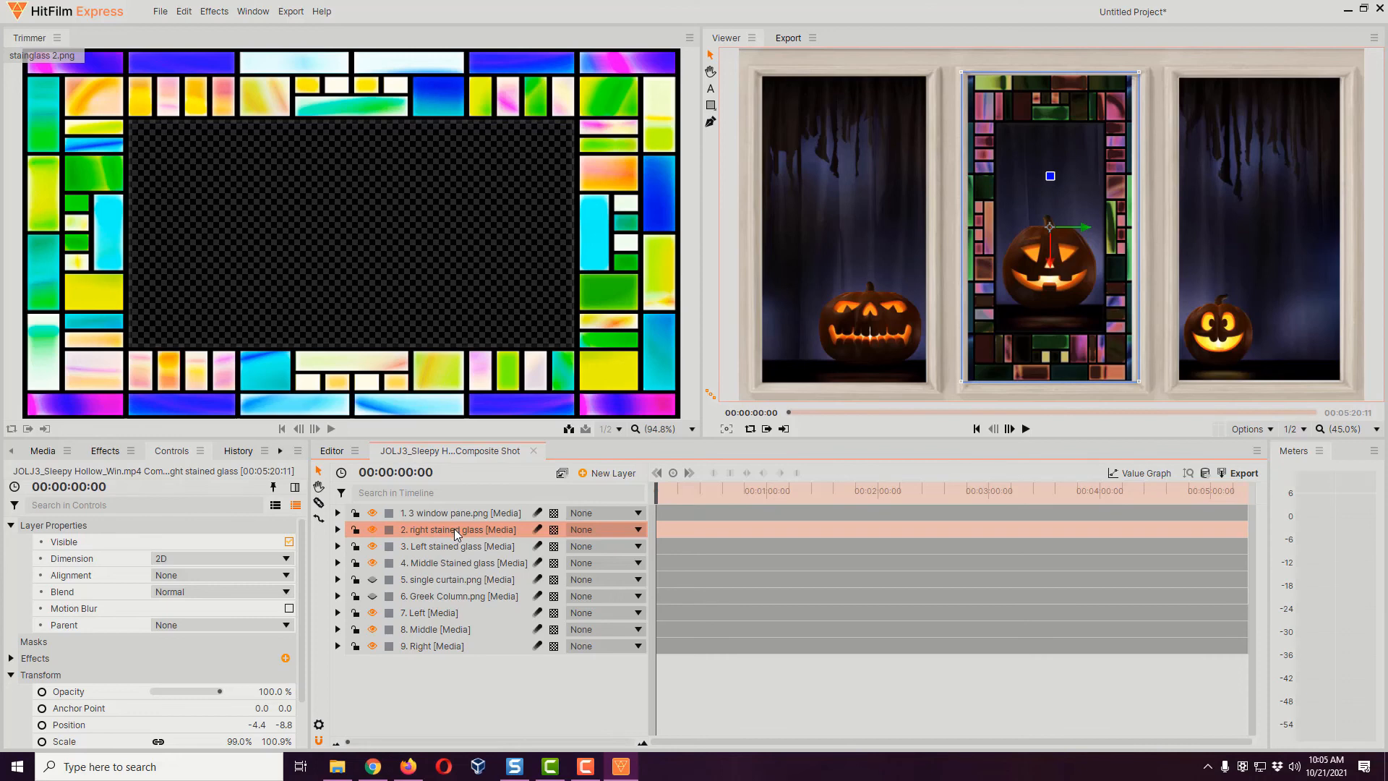
Move the right stained glass layer over the right pane by setting its X position to about 637.5, then collapse the layer
click(337, 530)
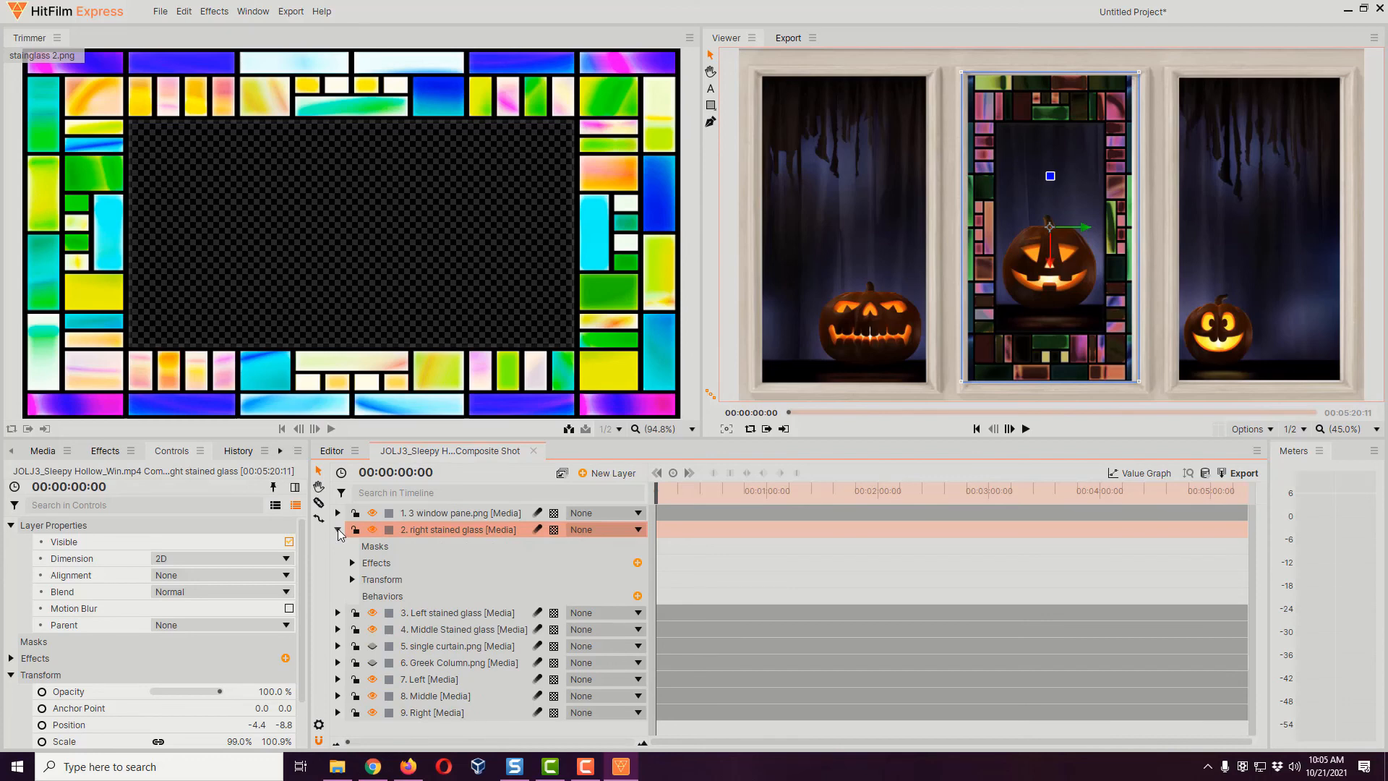
click(353, 579)
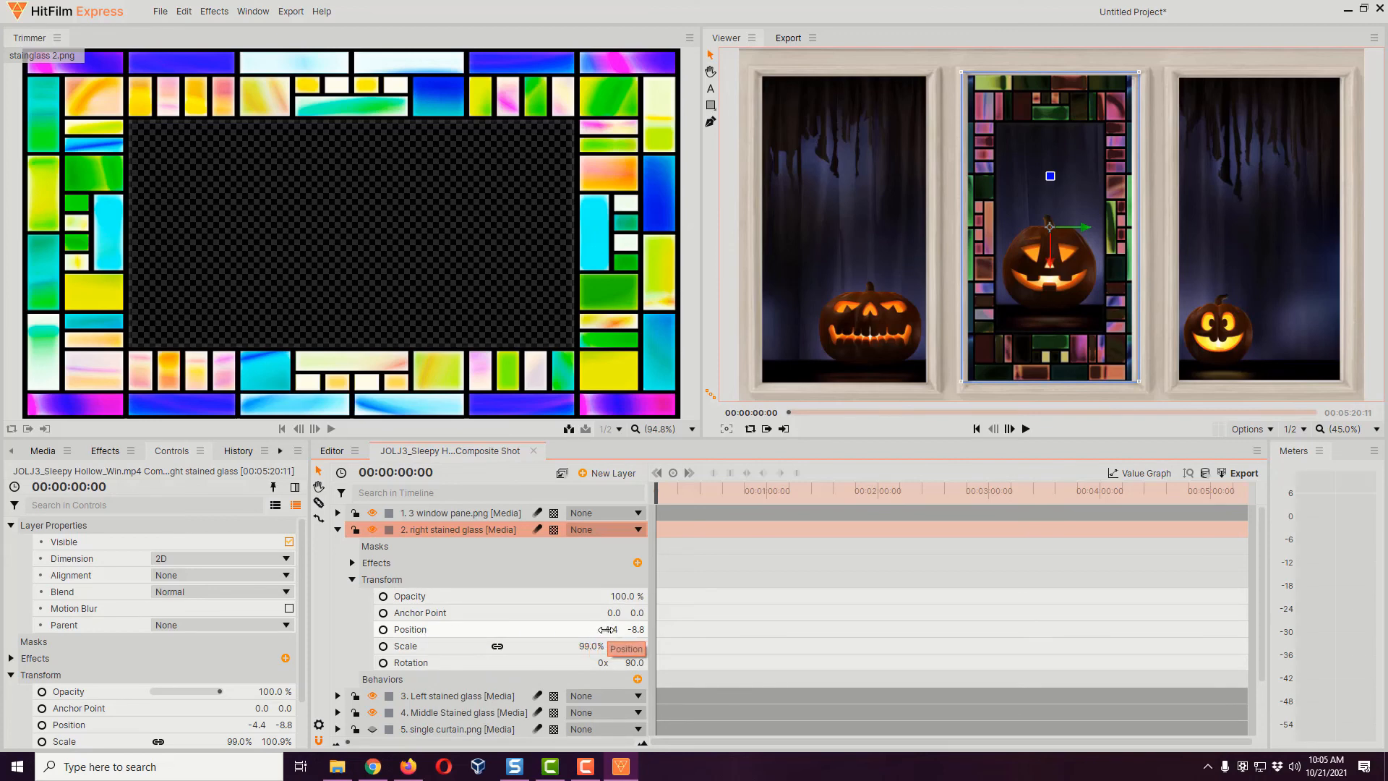
drag(608, 630, 947, 630)
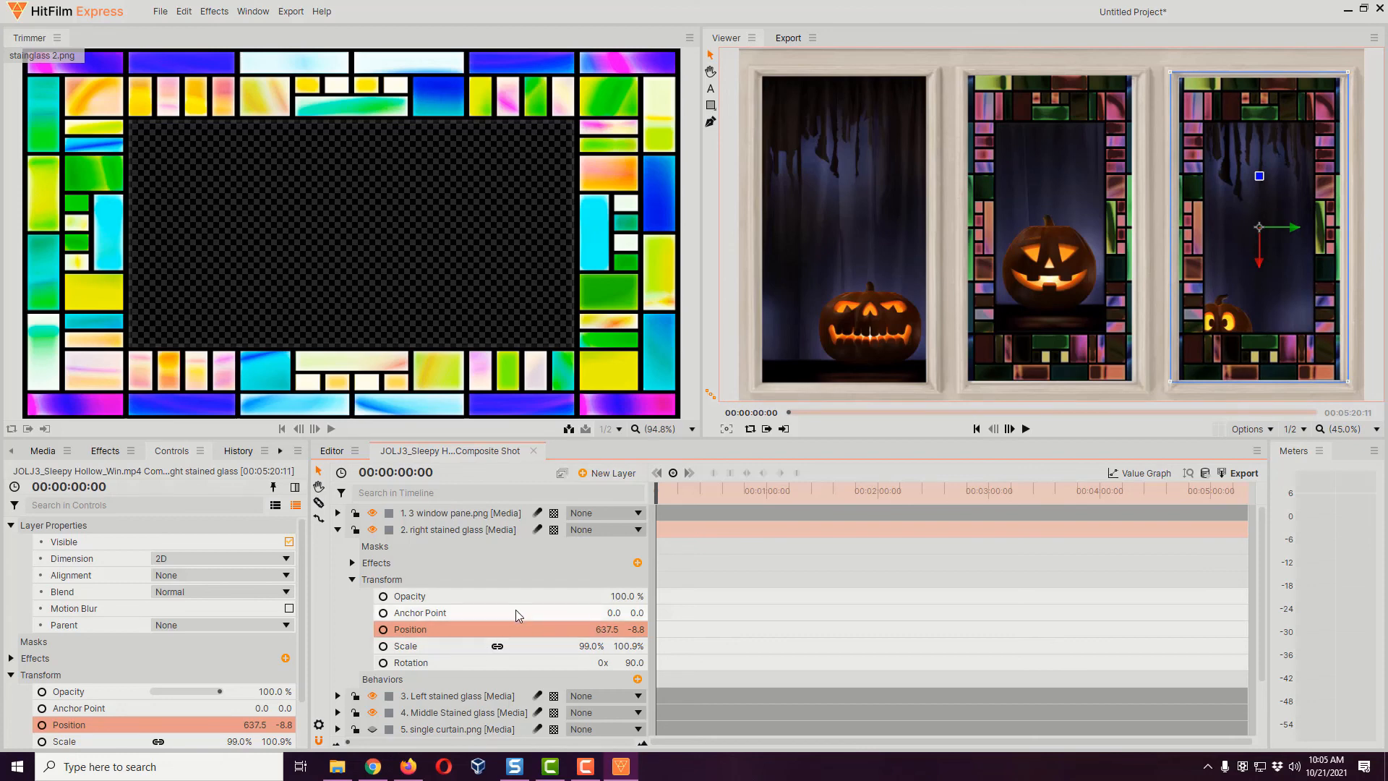
click(337, 531)
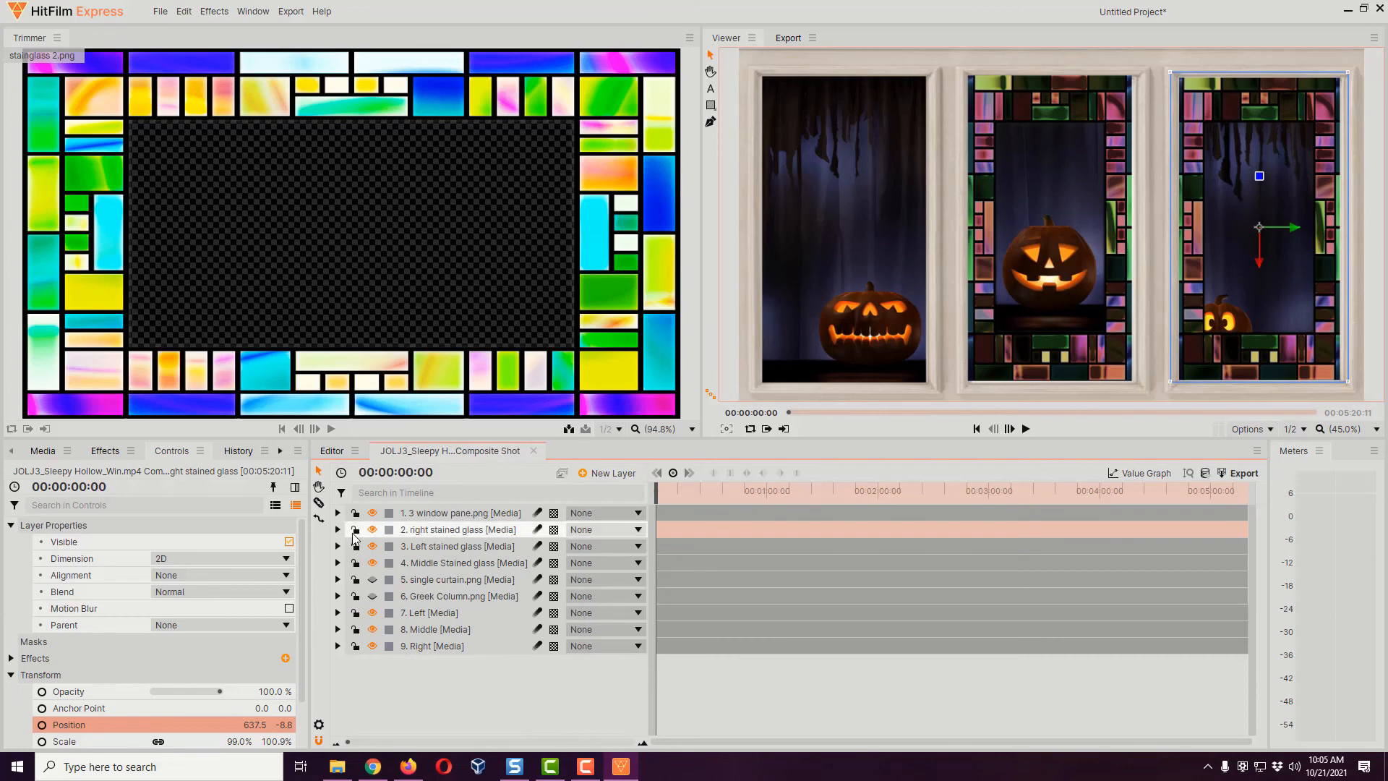
Move the Left stained glass layer over the left pane by setting its X position to about -637.4, then collapse the layer
click(456, 547)
click(338, 547)
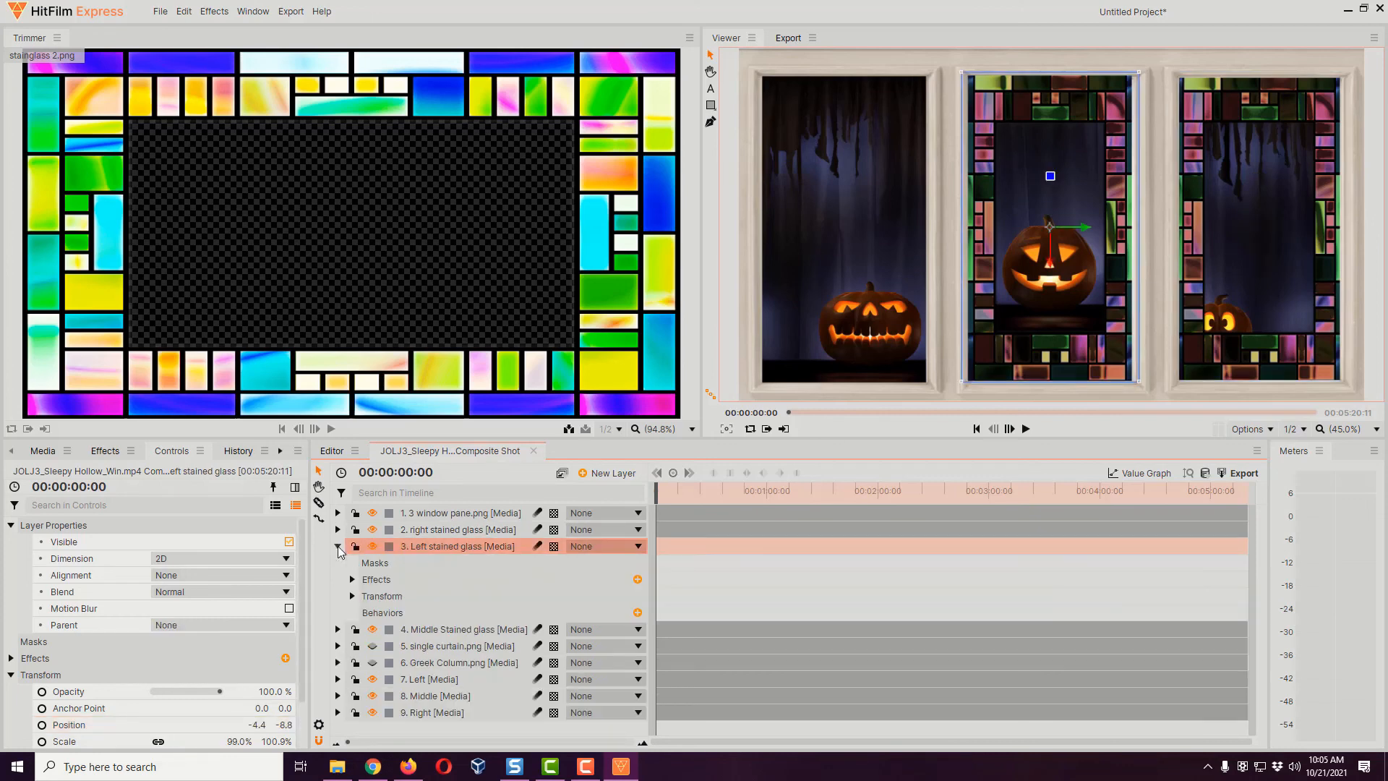
click(352, 596)
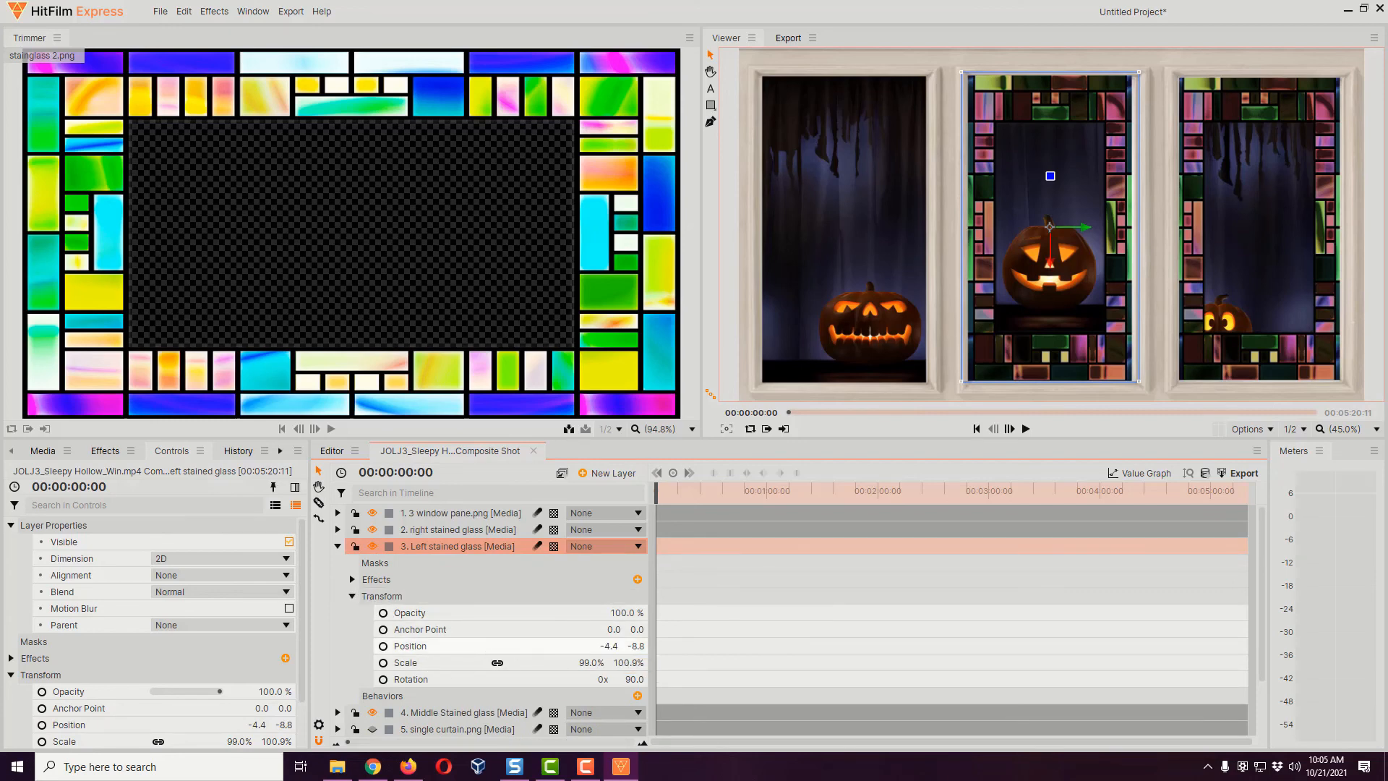
drag(609, 646, 151, 646)
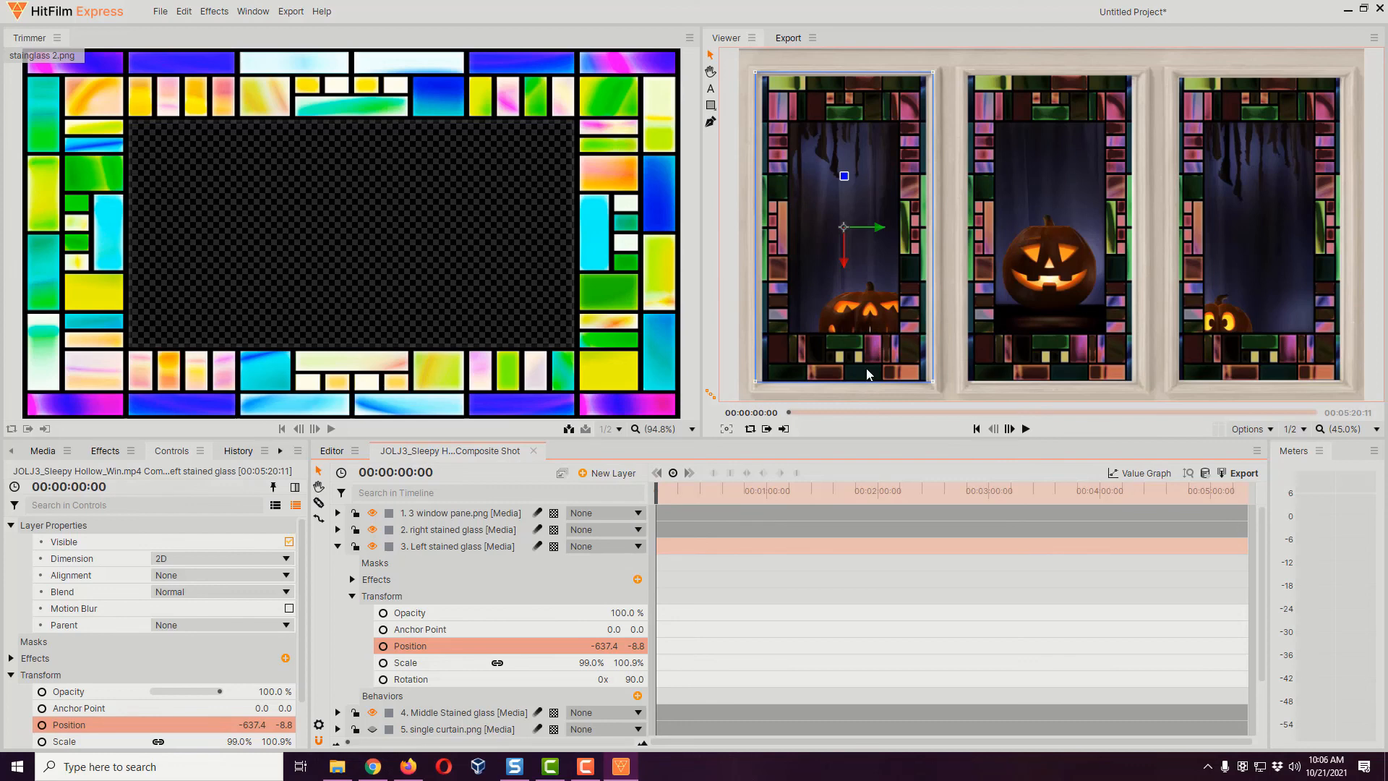
click(338, 547)
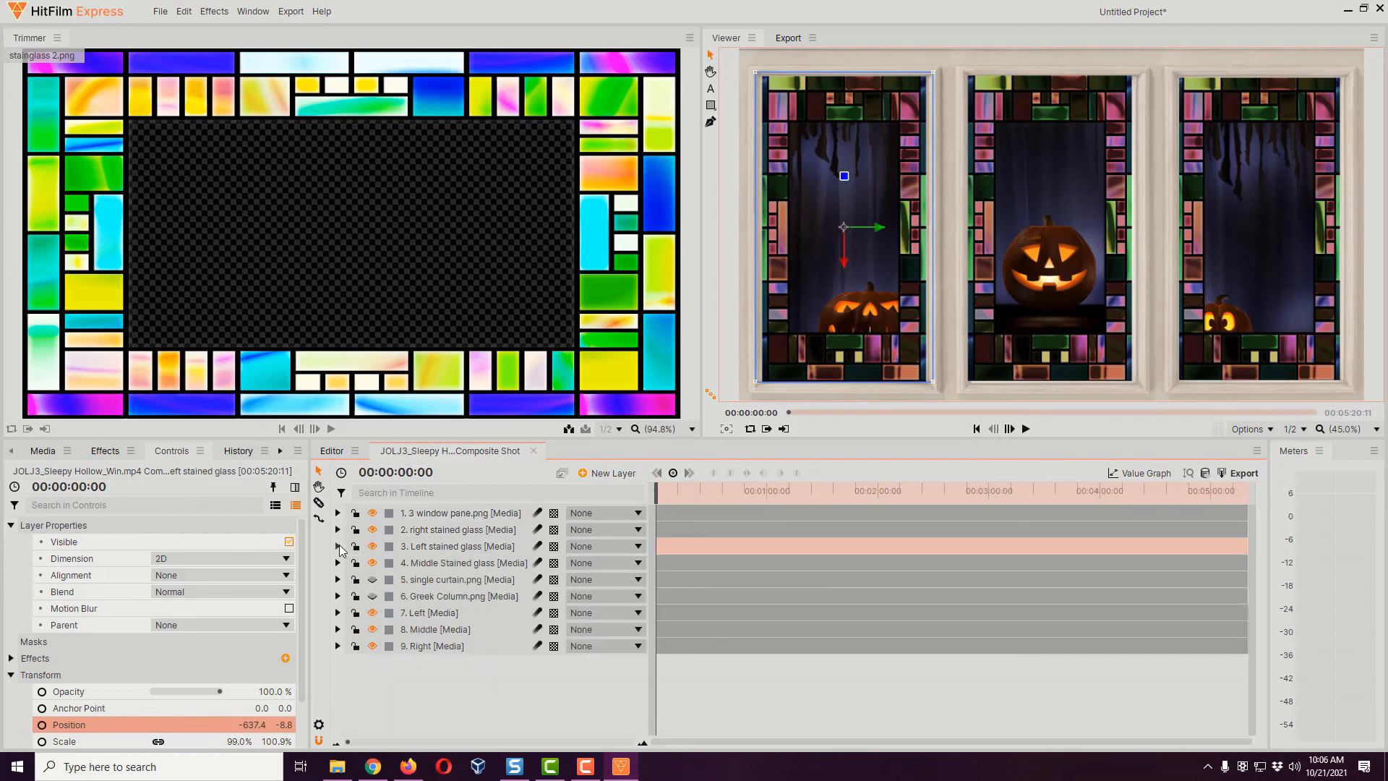
Reposition the Left video layer to about -365.9, 199.7 and the Right one to about 256, 168.7, placing their pumpkins inside the stained-glass frames
click(453, 614)
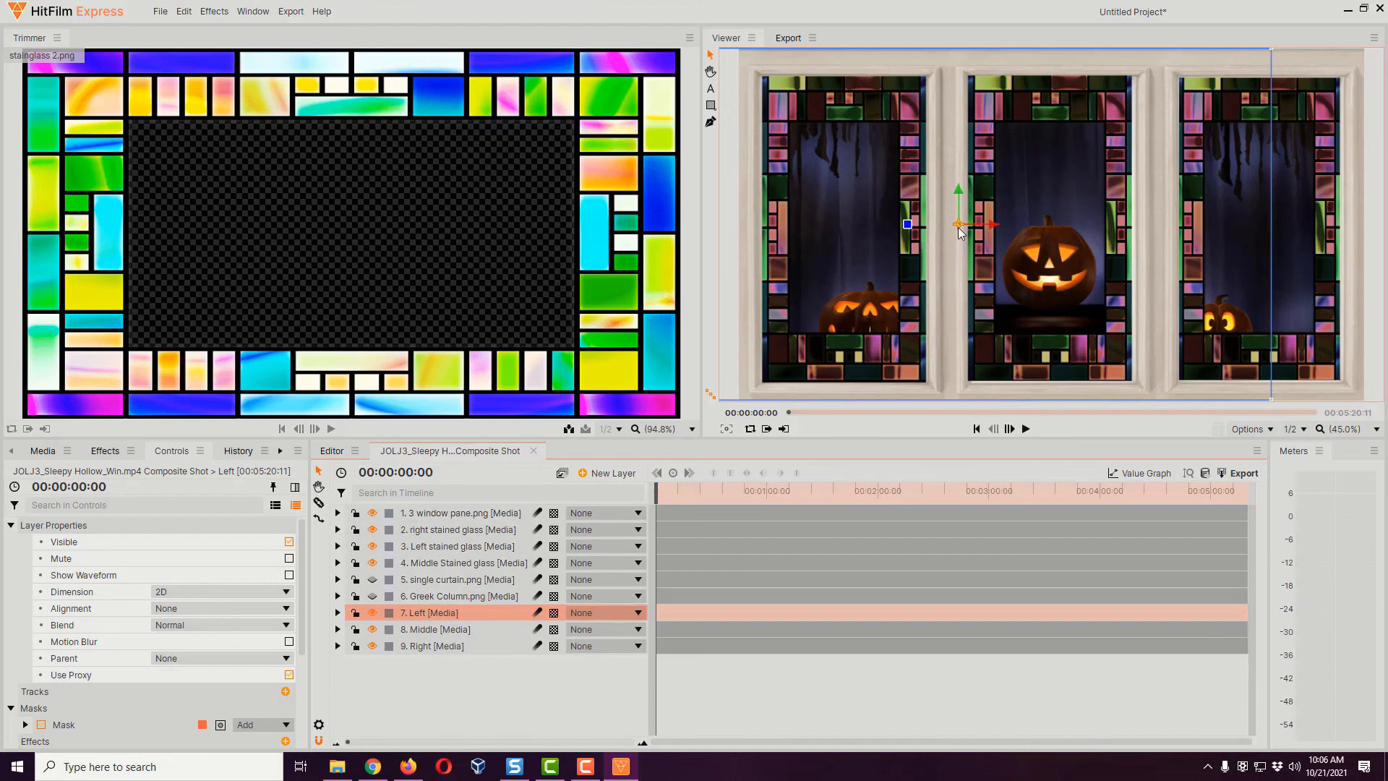
drag(958, 230, 931, 162)
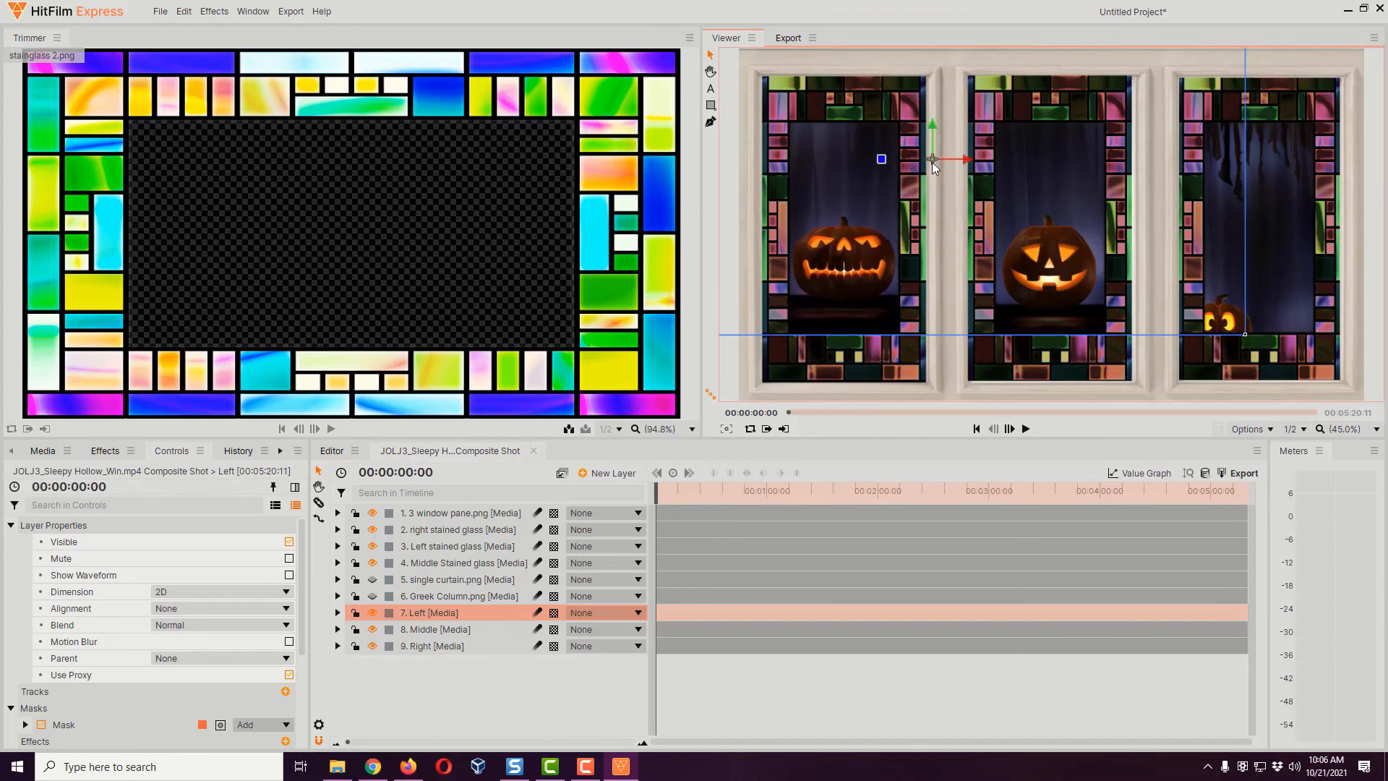
click(440, 645)
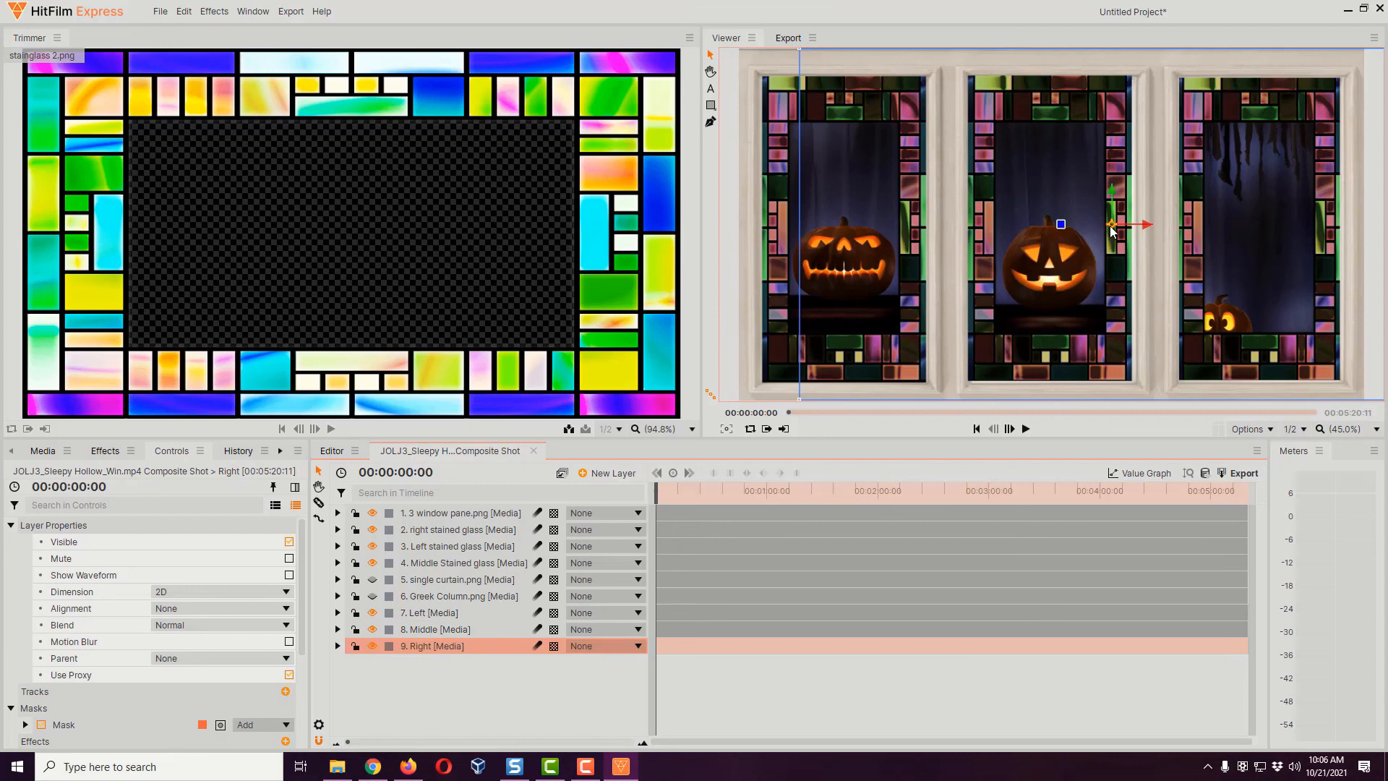
drag(1112, 229, 1132, 173)
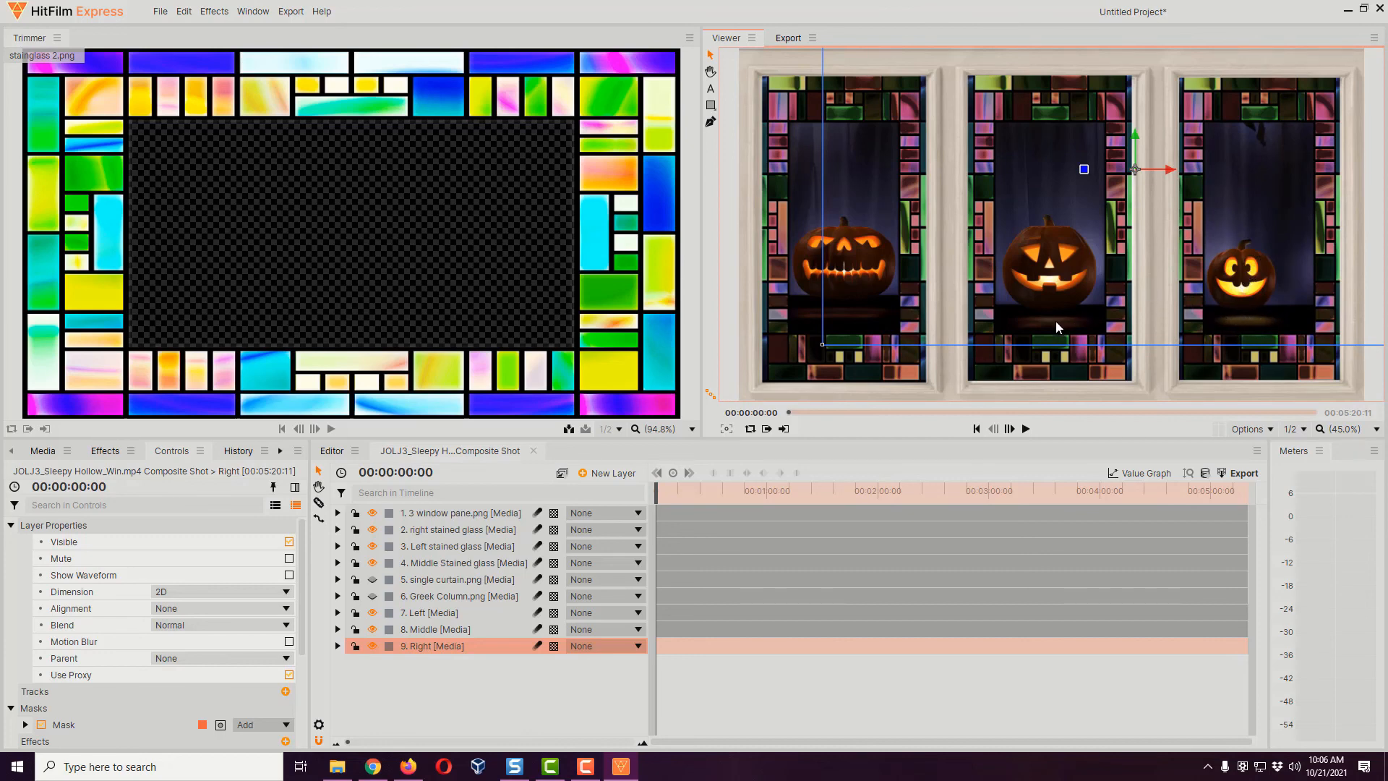
Set the Middle video layer's Y position to 170 and collapse the layer
click(440, 630)
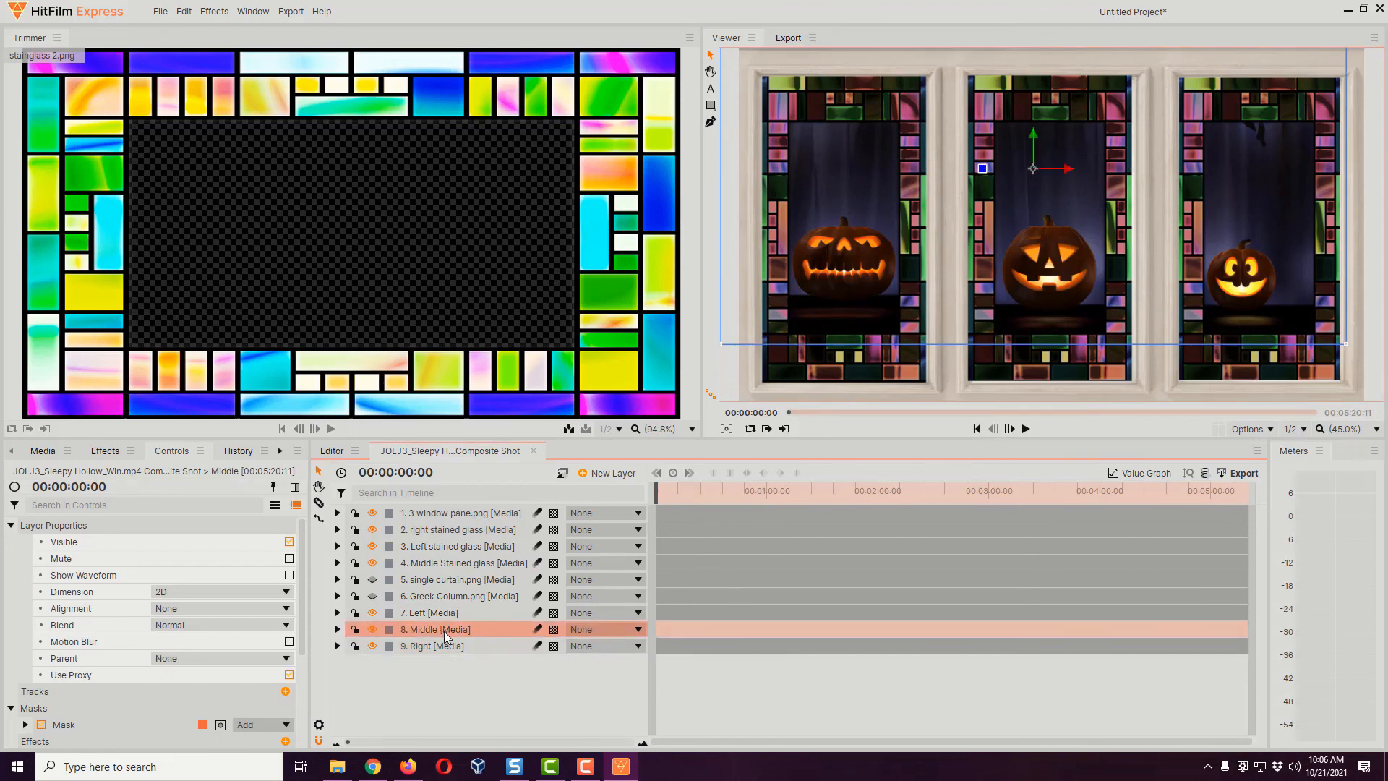
click(337, 630)
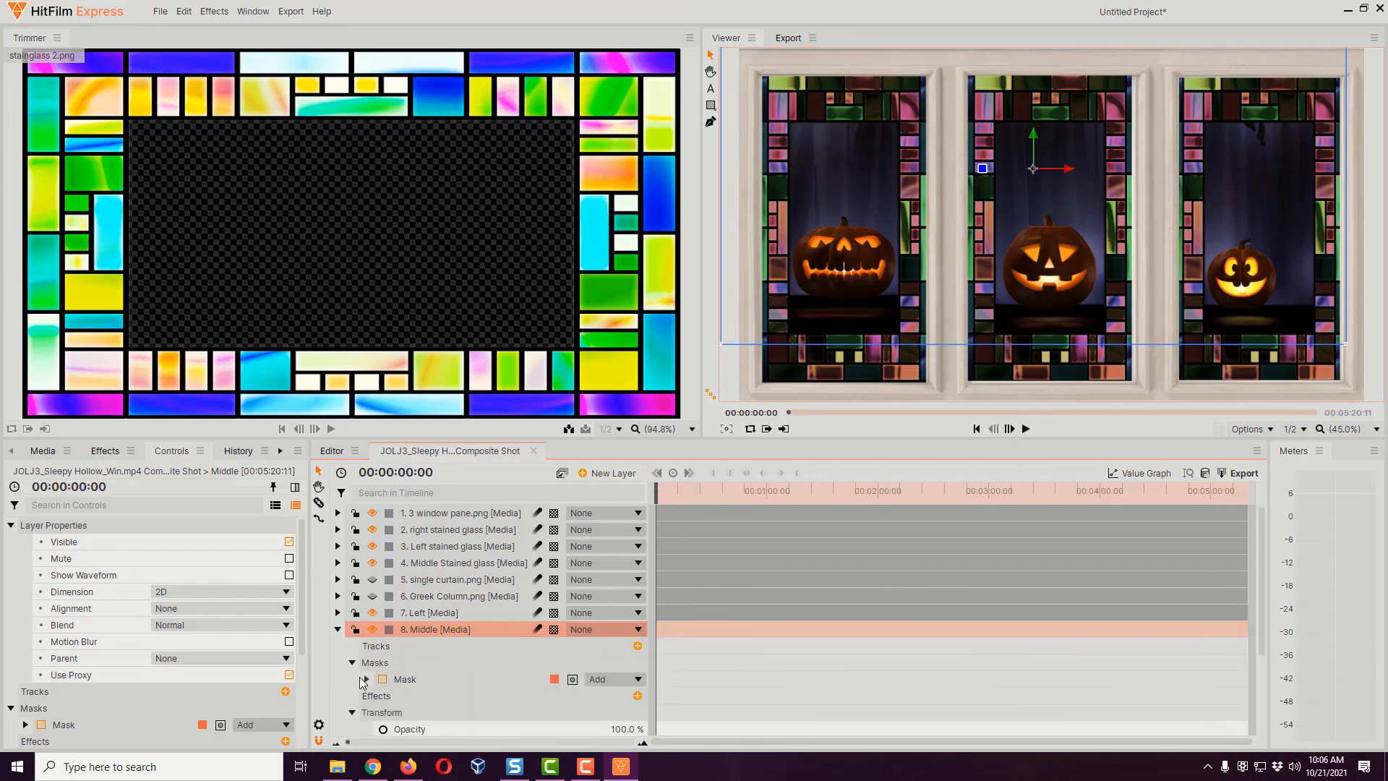
scroll(359, 682, down, 1)
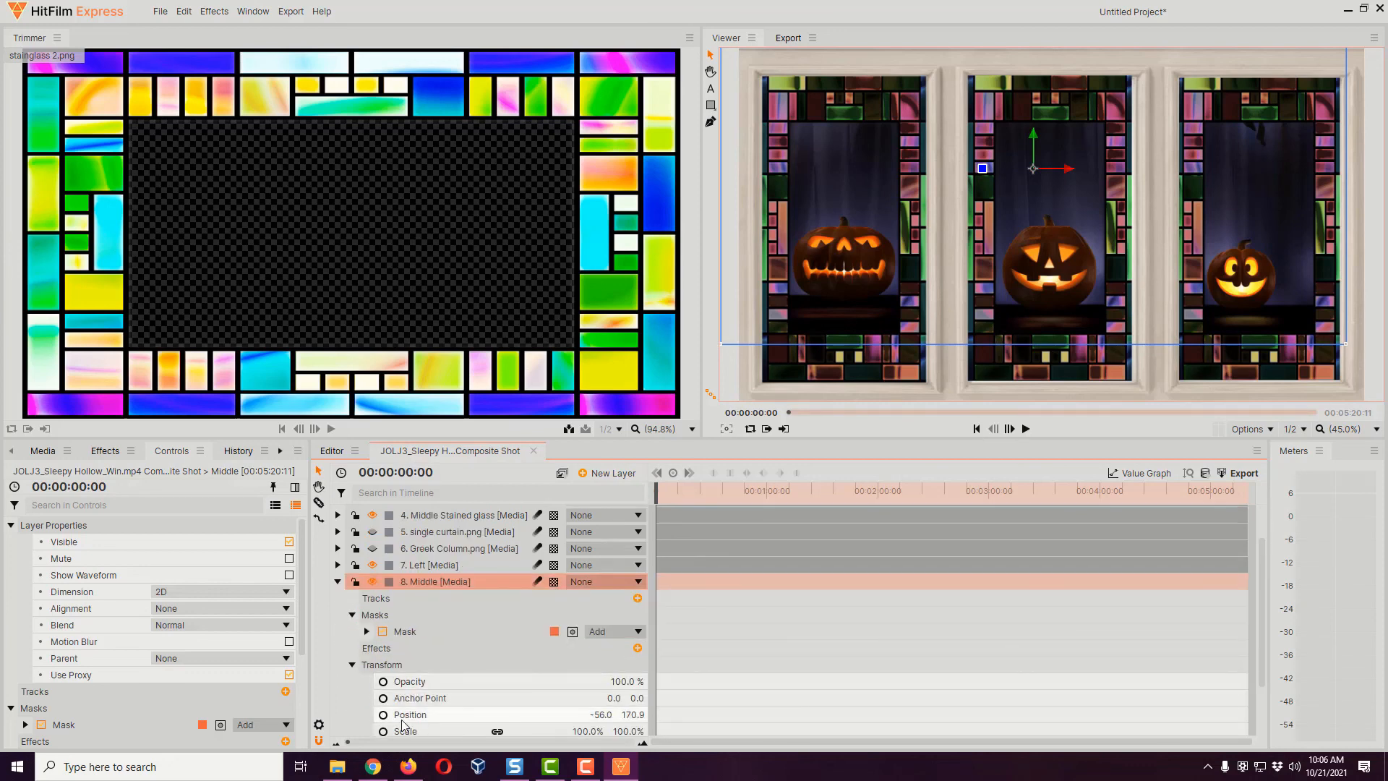
scroll(424, 731, down, 1)
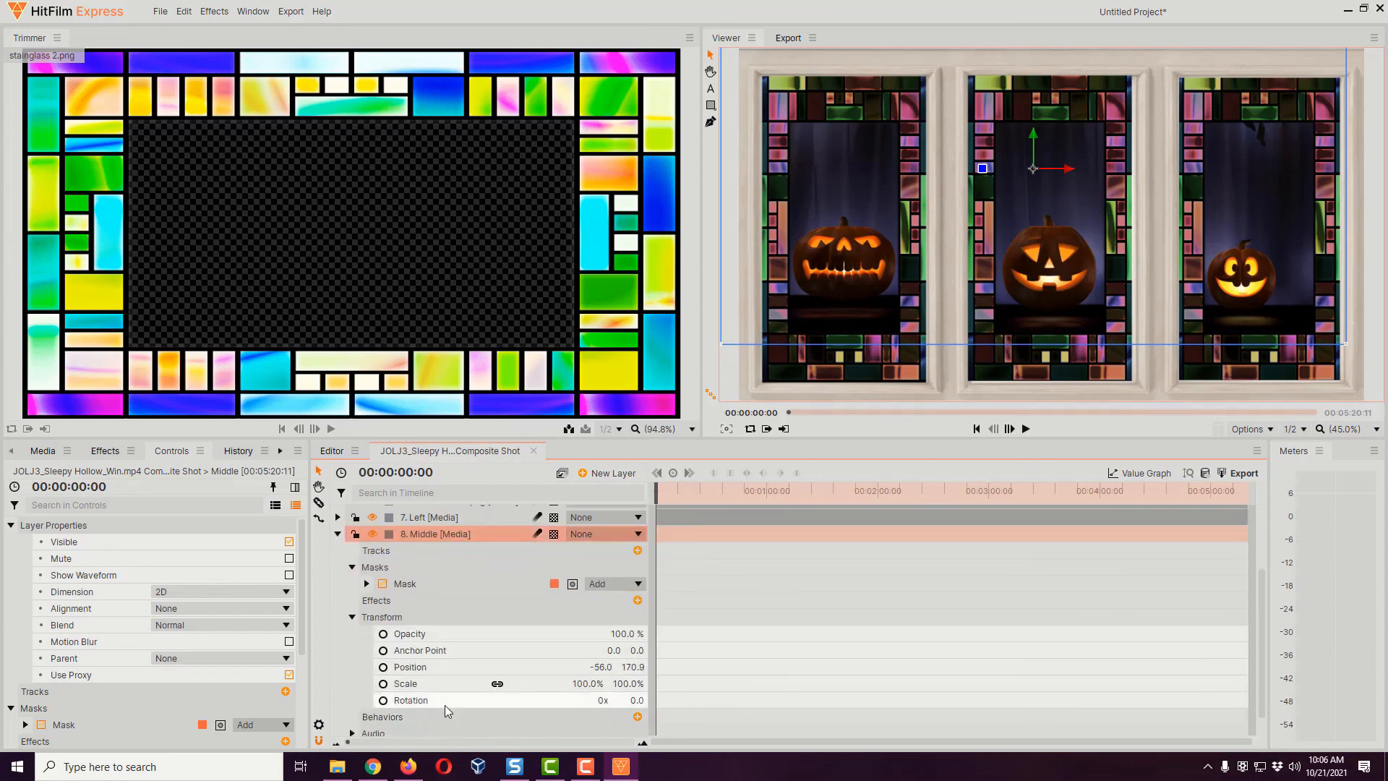
click(634, 668)
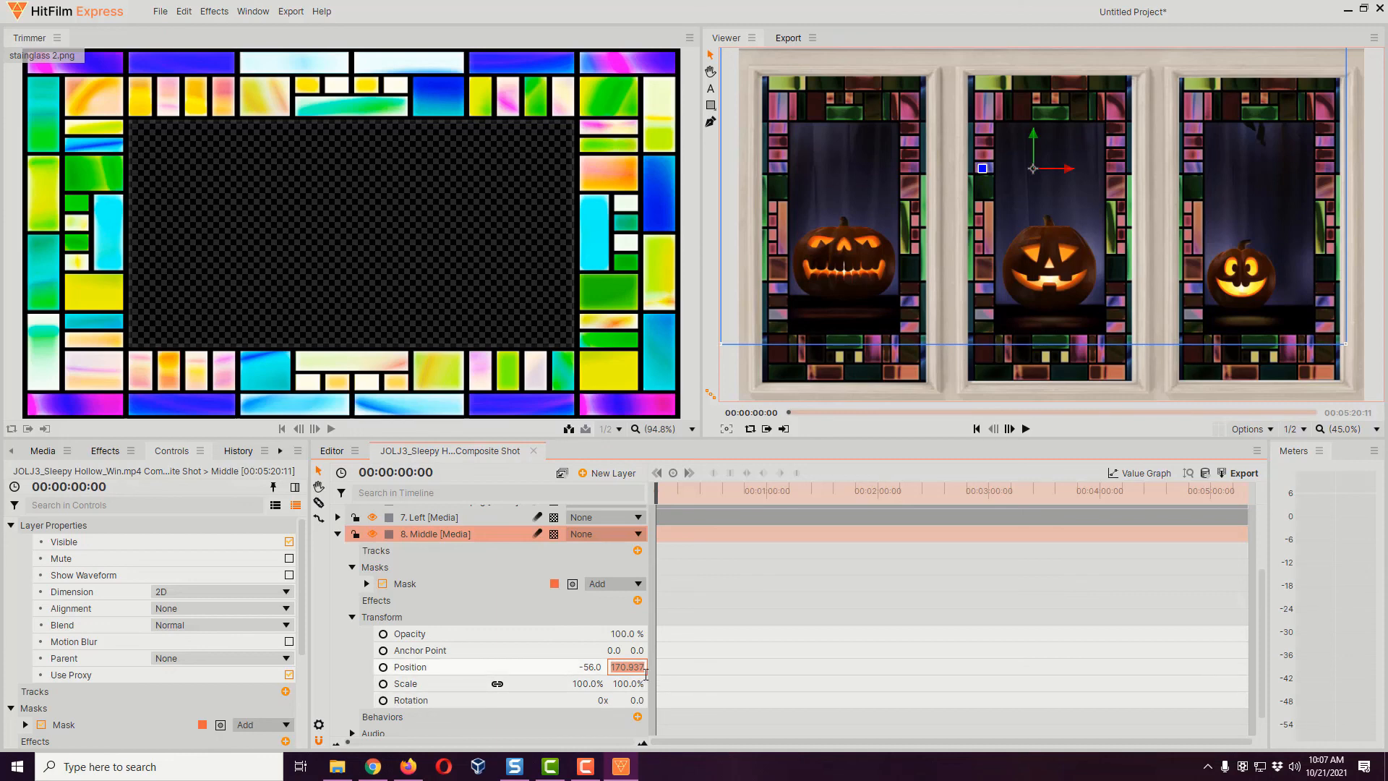
text(170)
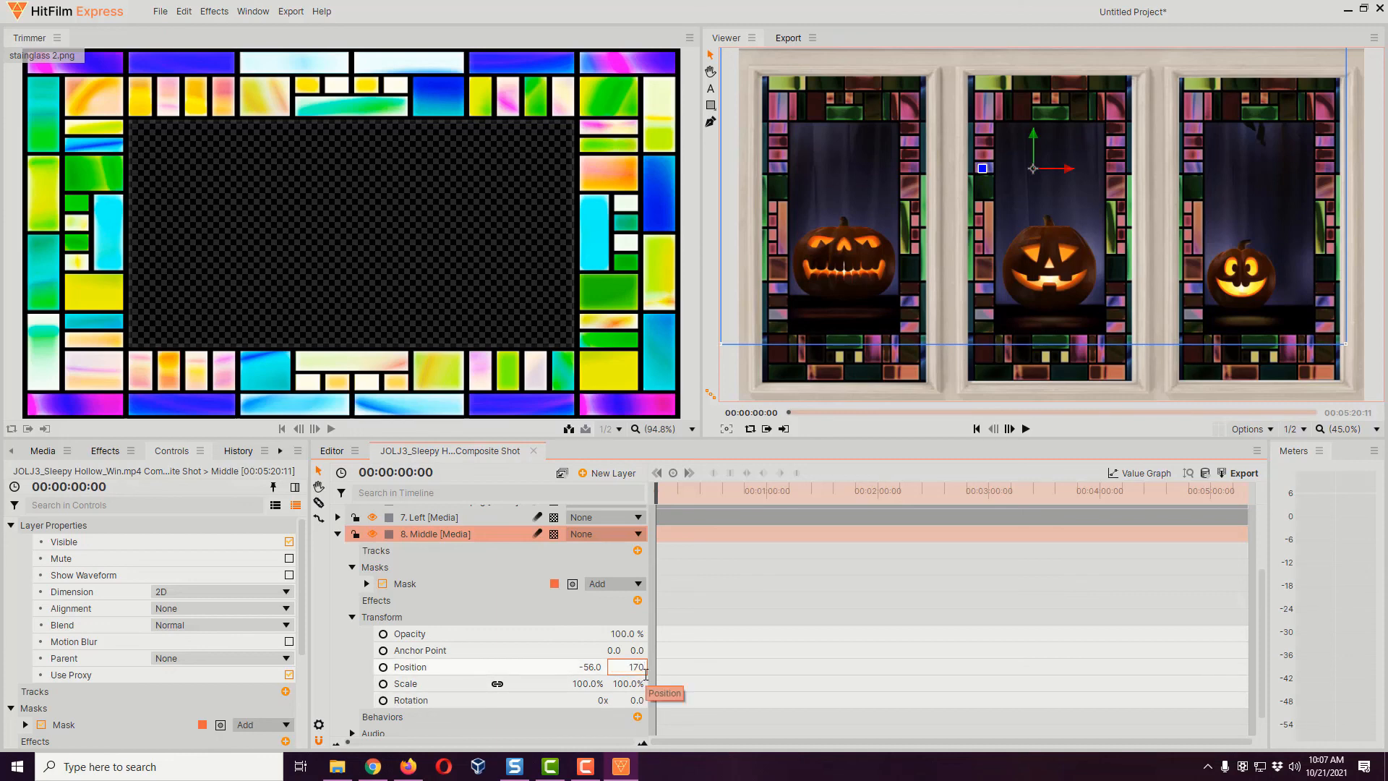
key(Return)
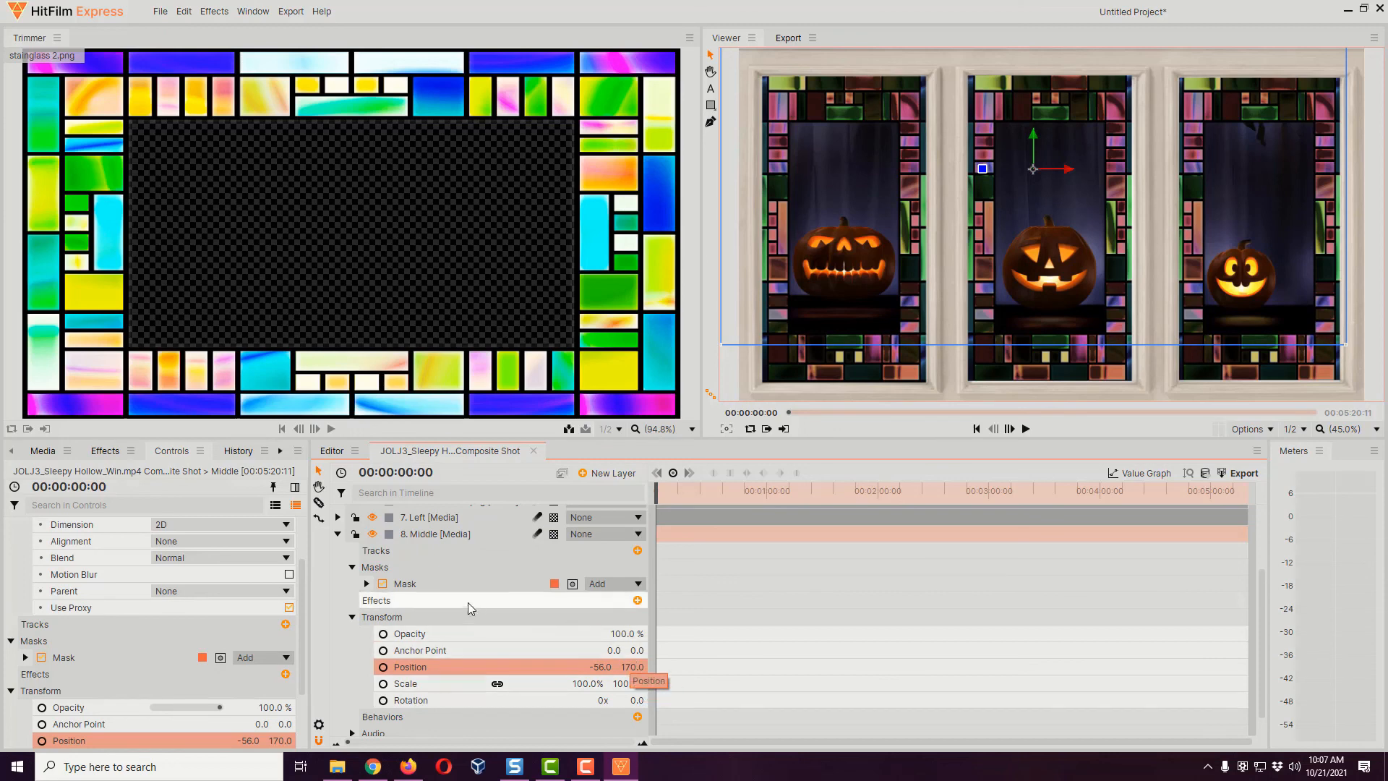
click(338, 534)
Set the Left video layer's Y position to 170 and collapse the layer
click(337, 612)
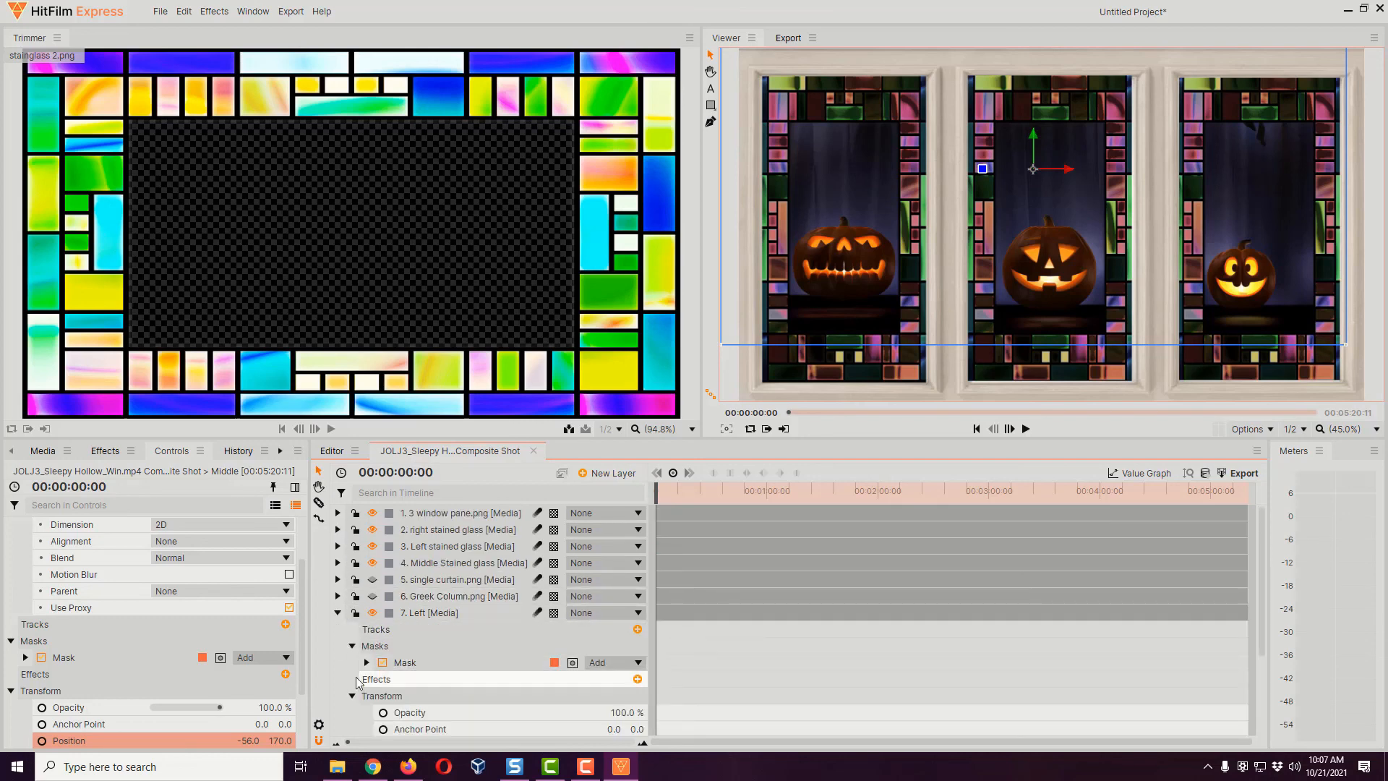
scroll(426, 700, down, 2)
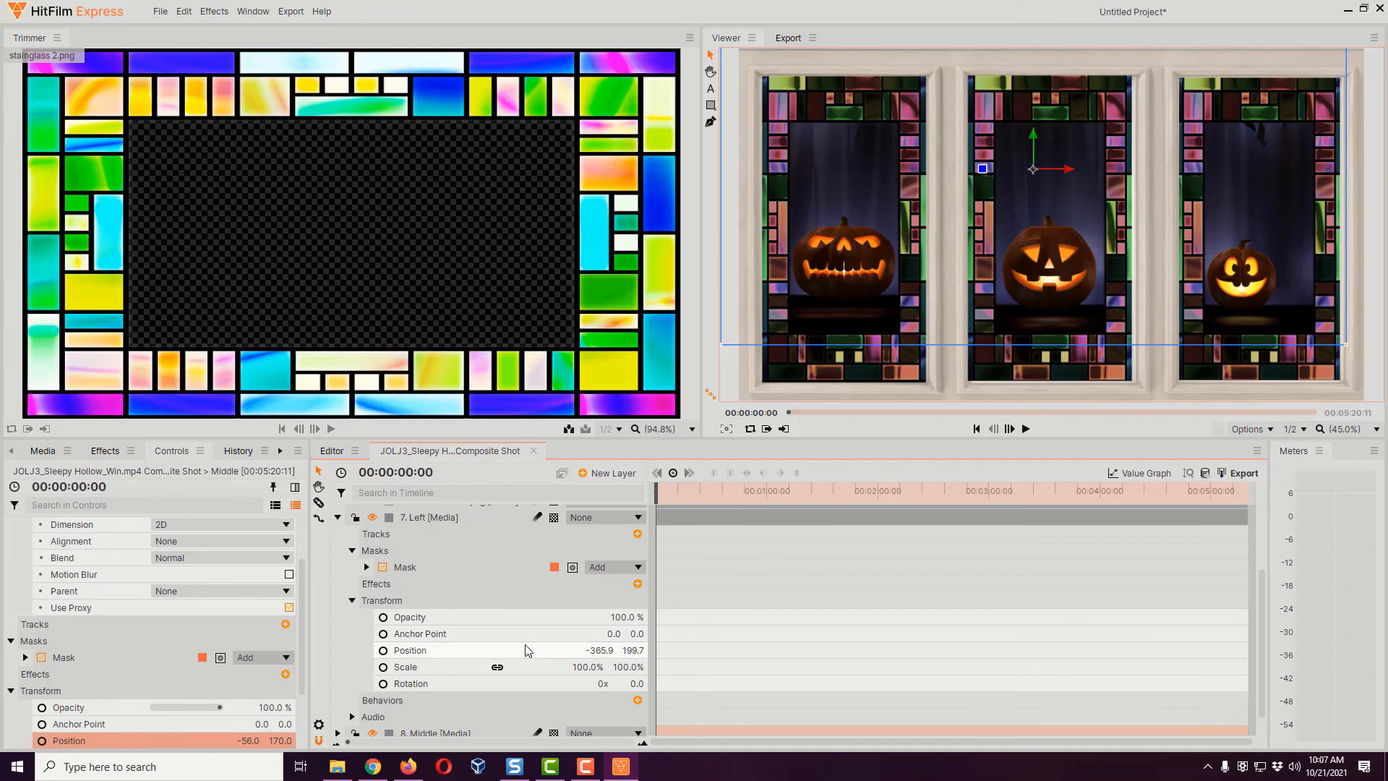
scroll(524, 633, up, 1)
scroll(524, 630, down, 2)
scroll(525, 630, up, 1)
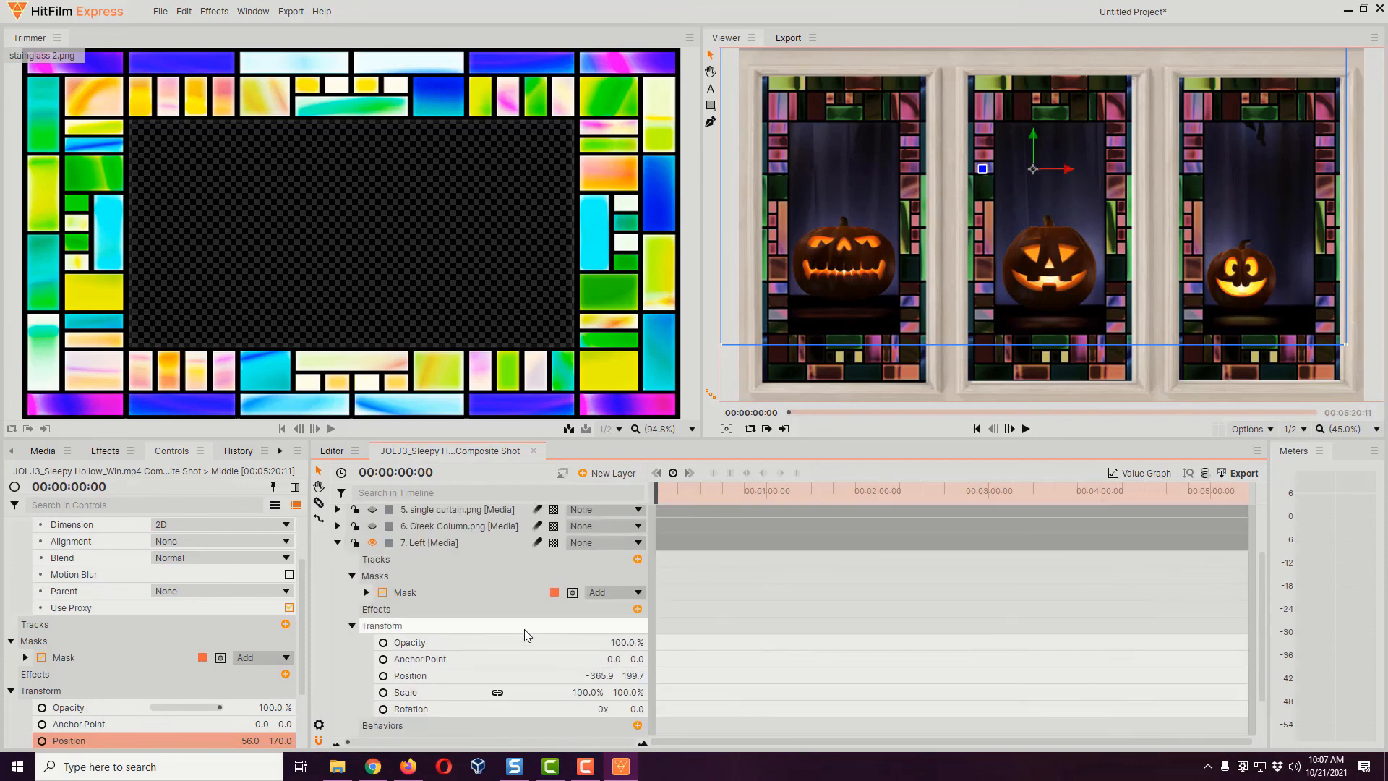
scroll(524, 630, down, 1)
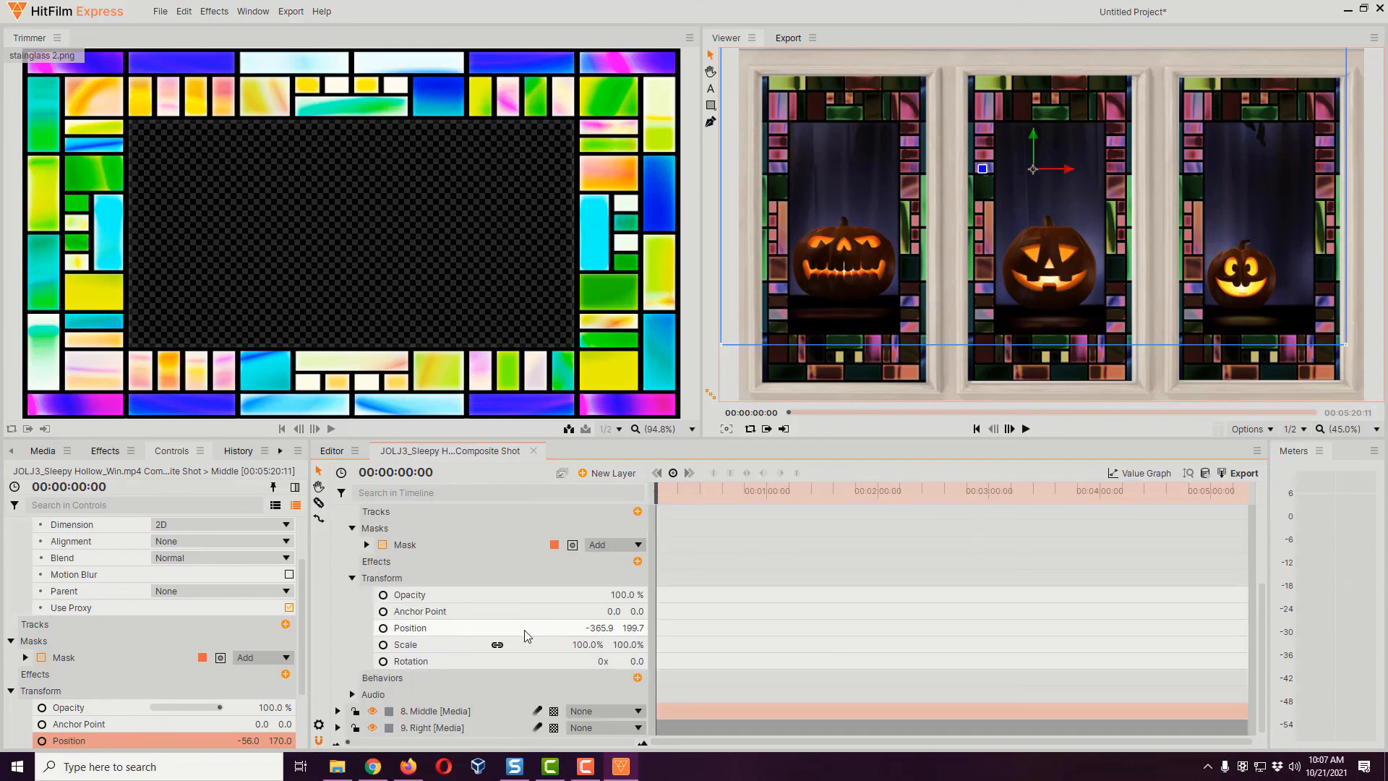
click(633, 628)
text(170)
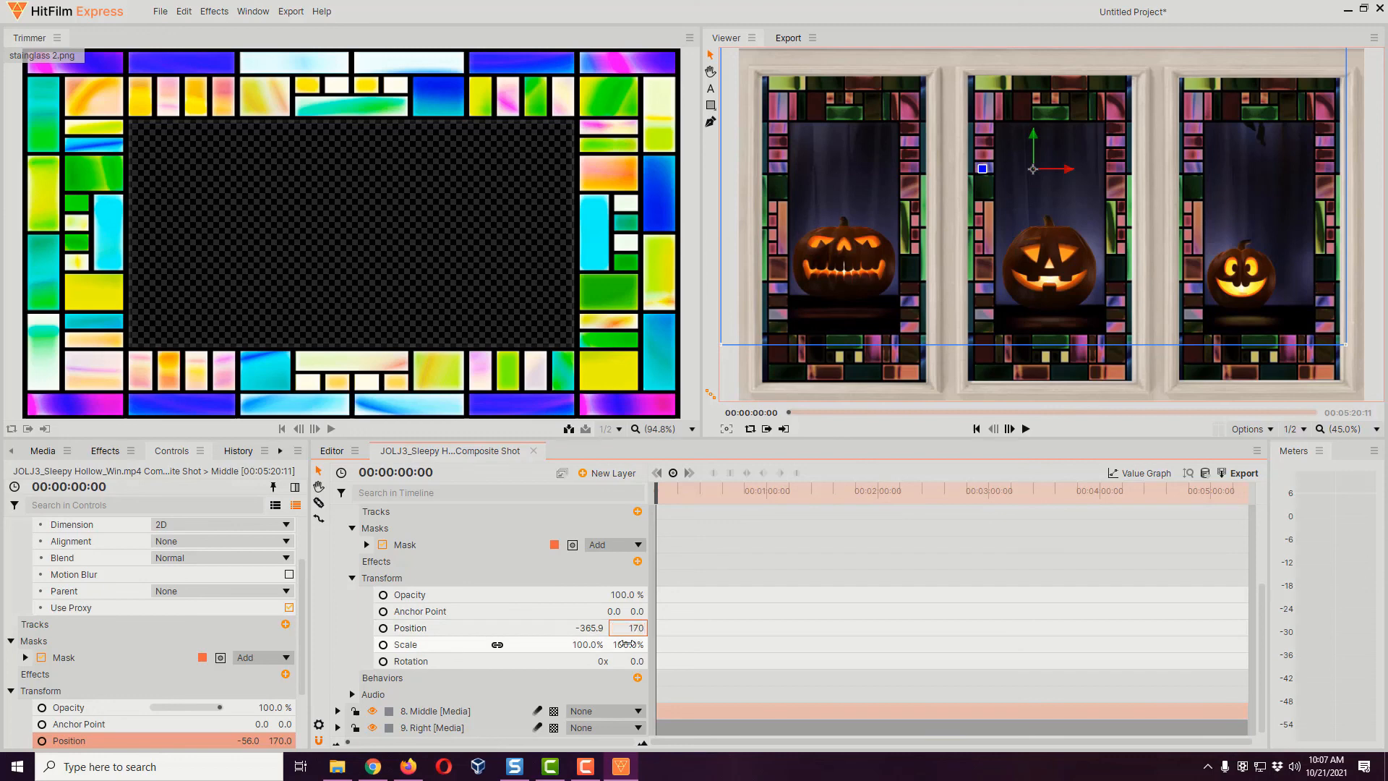
key(Return)
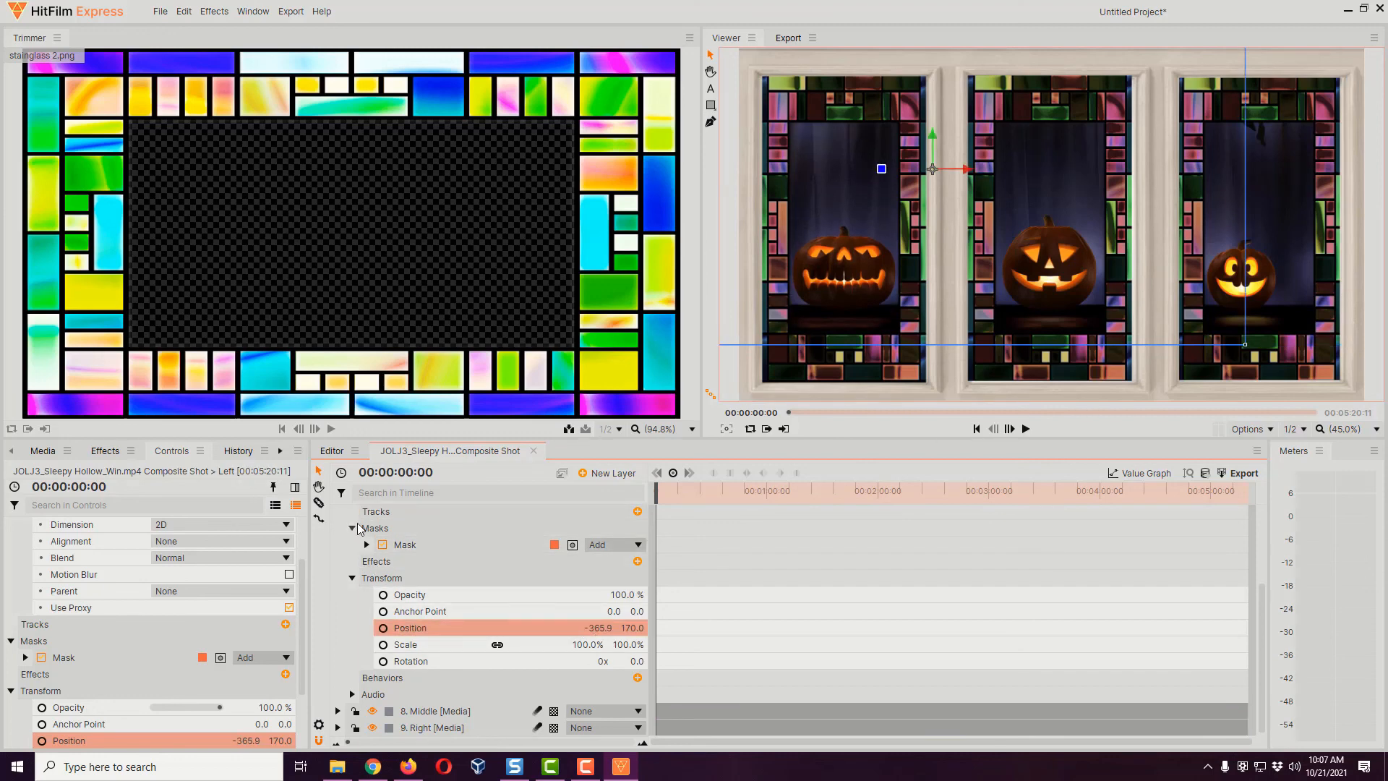
scroll(356, 526, up, 3)
scroll(355, 525, up, 1)
click(338, 612)
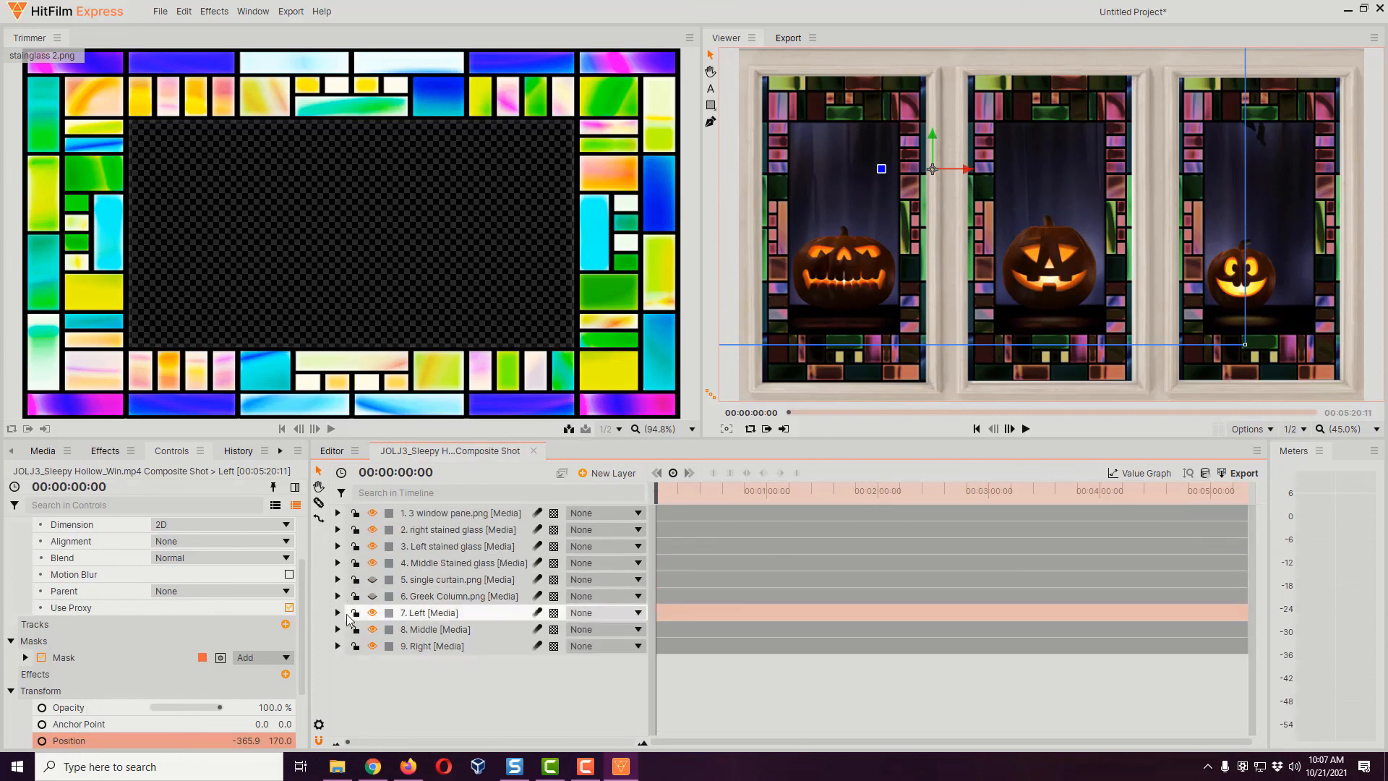
Set the Right video layer's Y position to 170 and collapse the layer
click(405, 649)
click(337, 646)
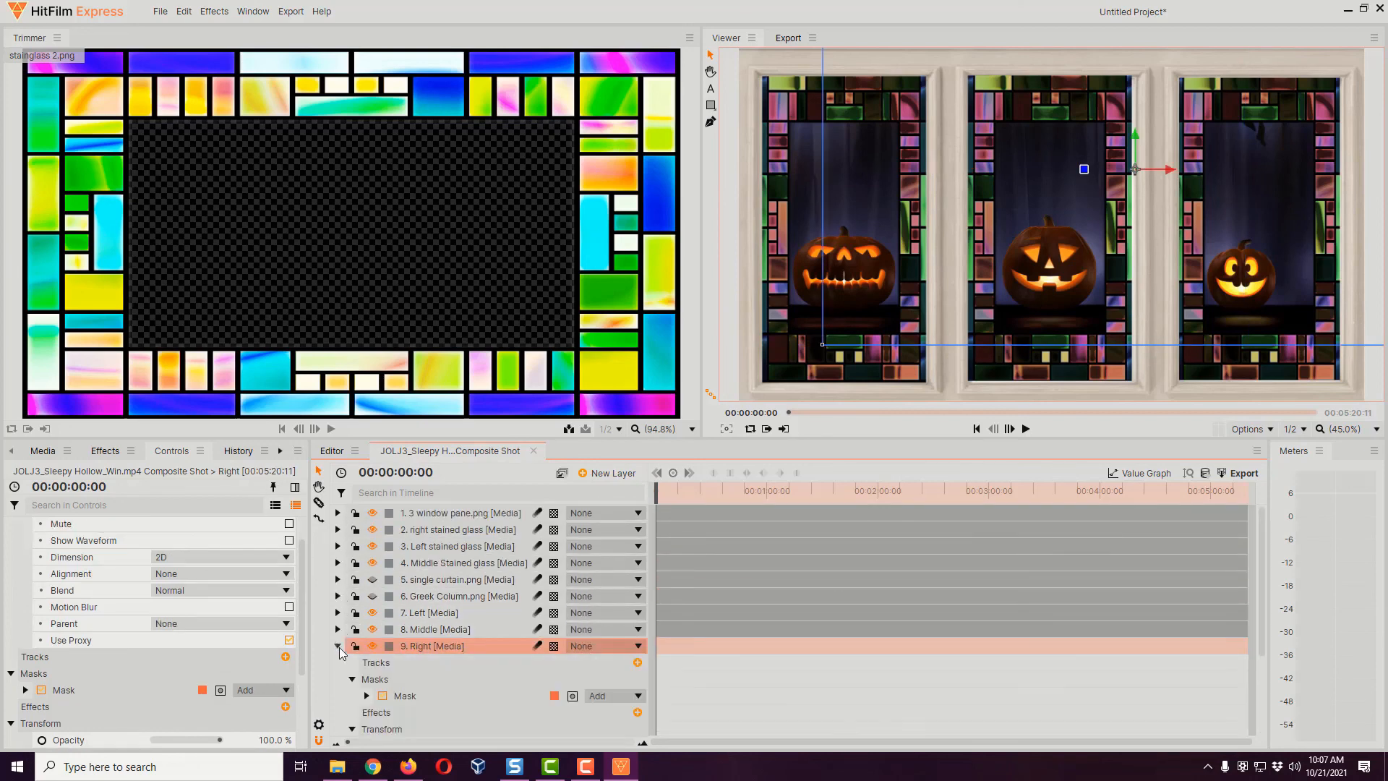
click(352, 729)
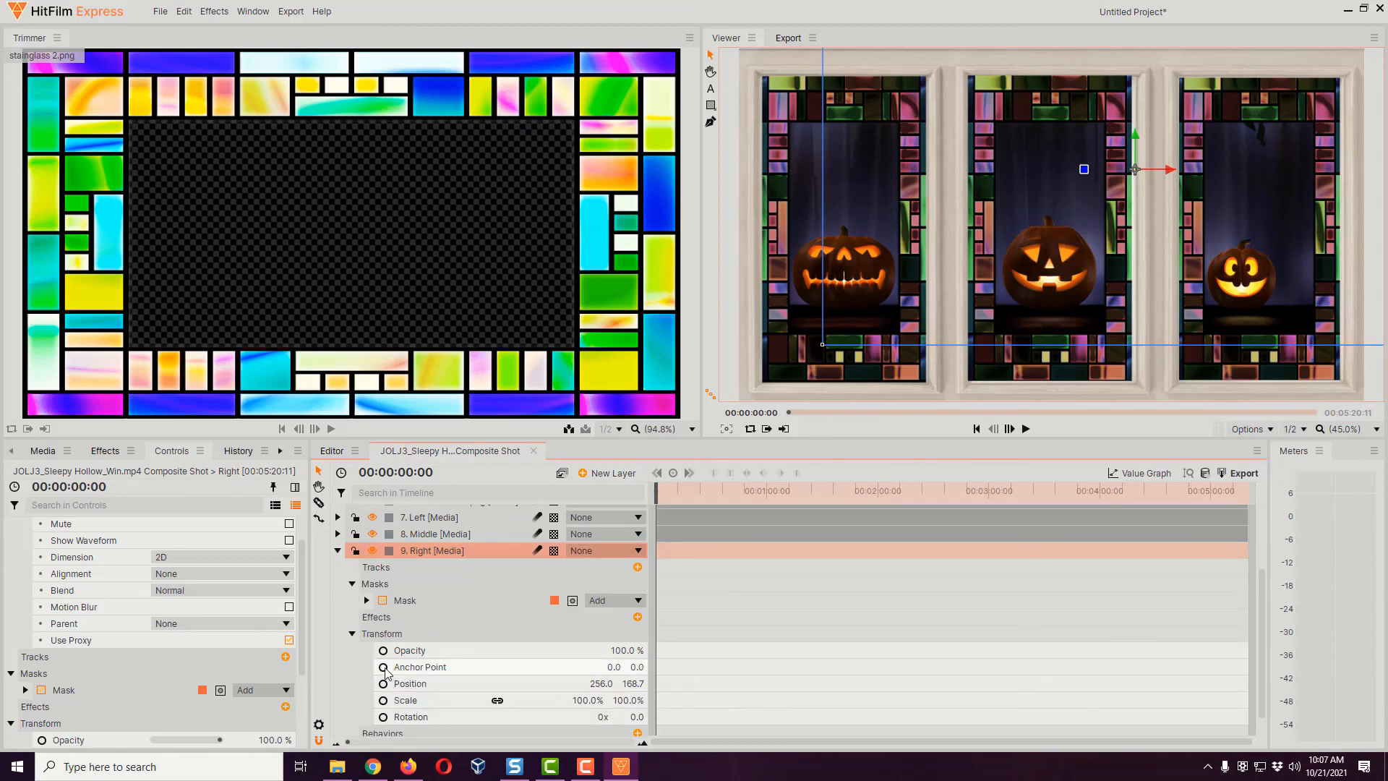
click(625, 684)
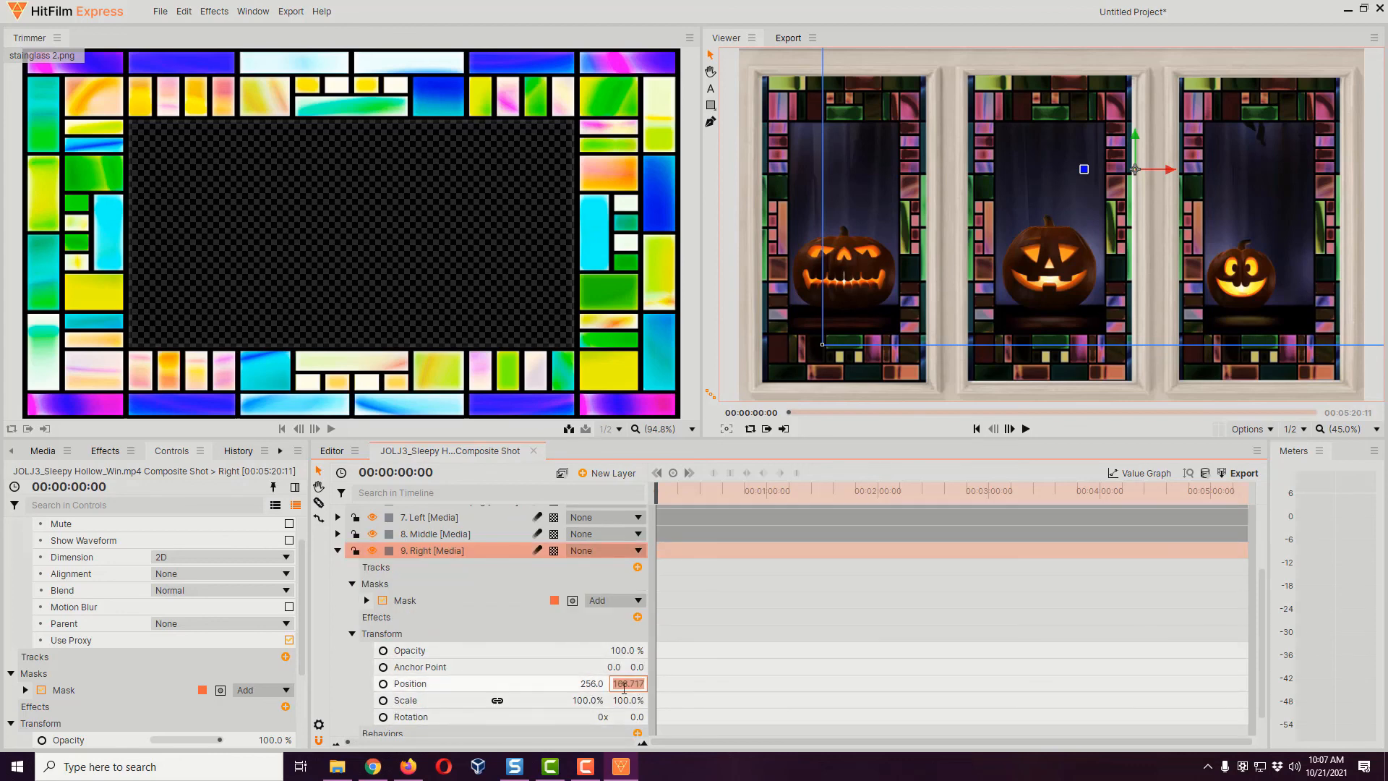
text(-1760)
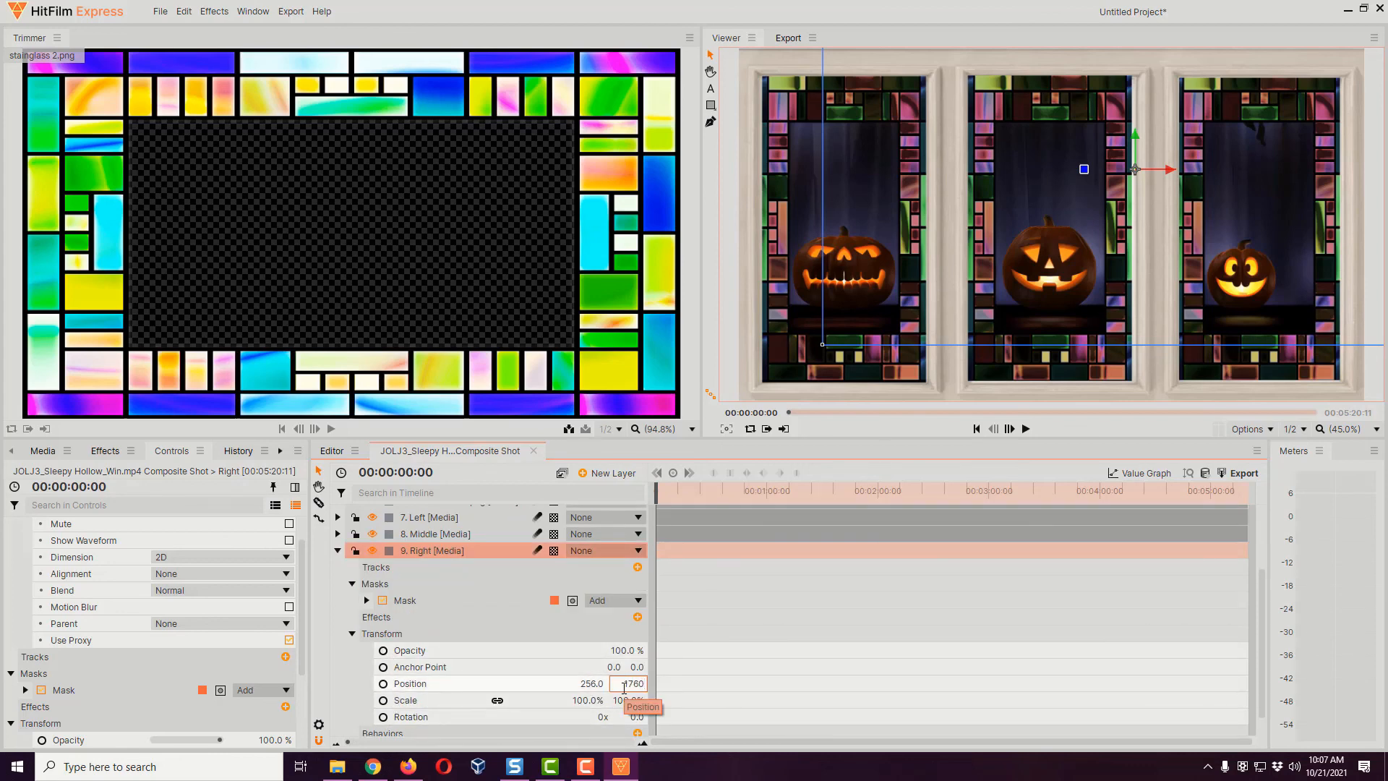
key(BackSpace)
key(BackSpace)
key(BackSpace)
key(BackSpace)
key(BackSpace)
text(170)
key(Return)
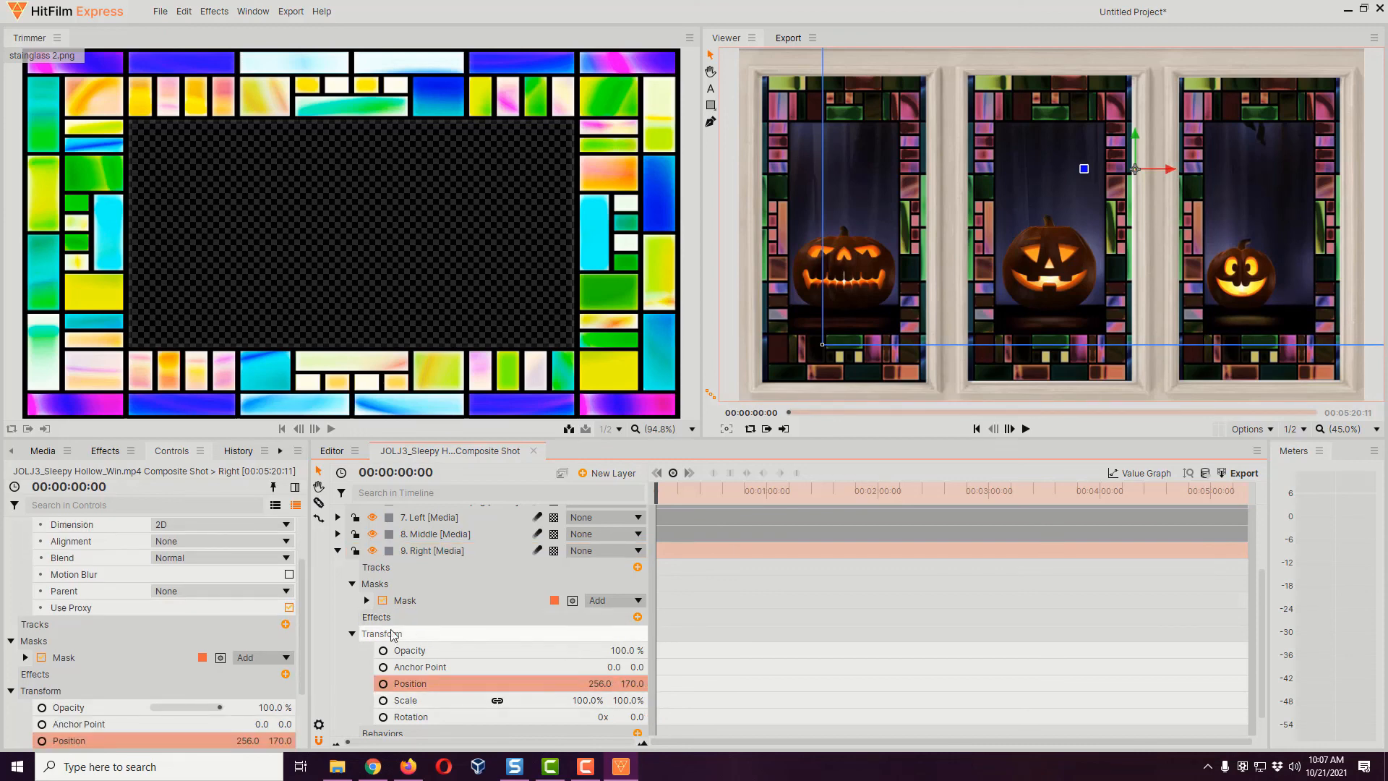
click(337, 551)
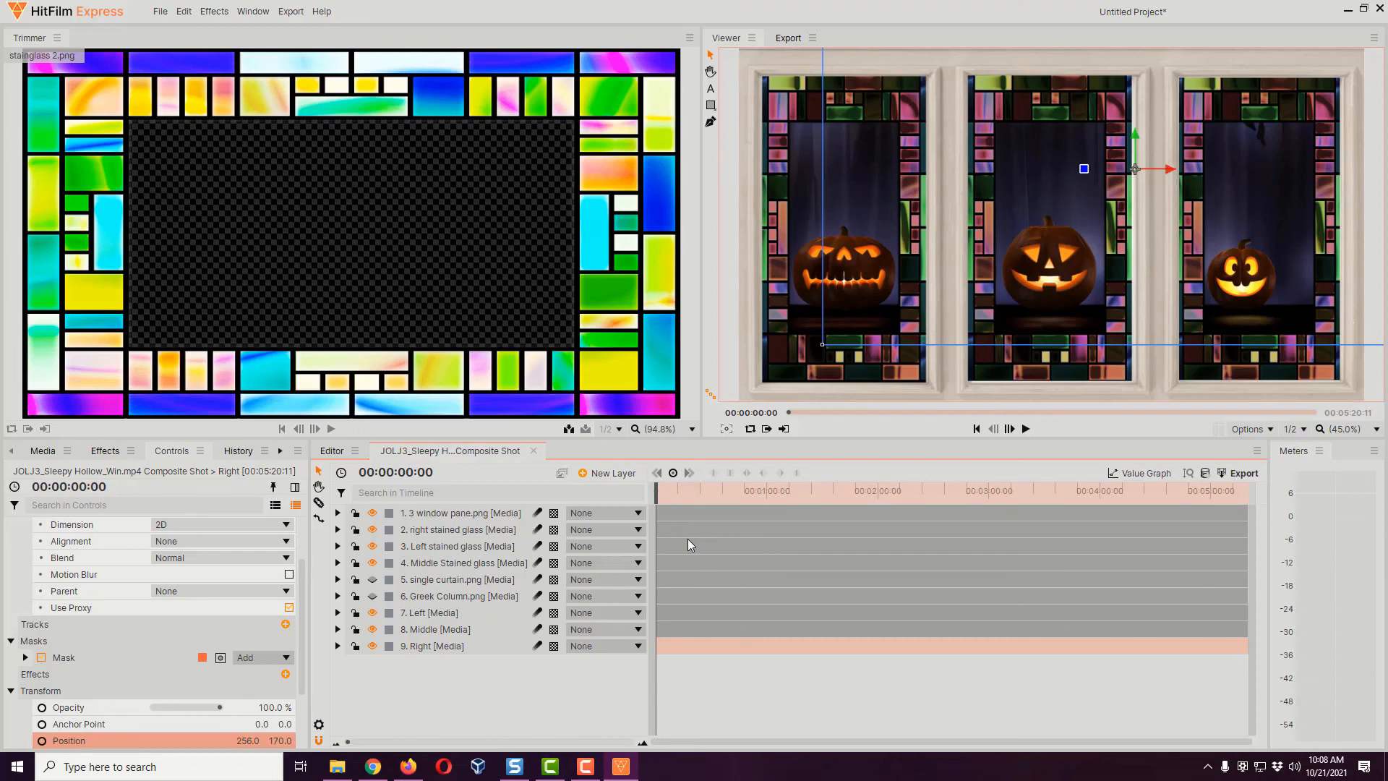
Return to the main editor timeline containing the composite shot and open its export options
click(332, 452)
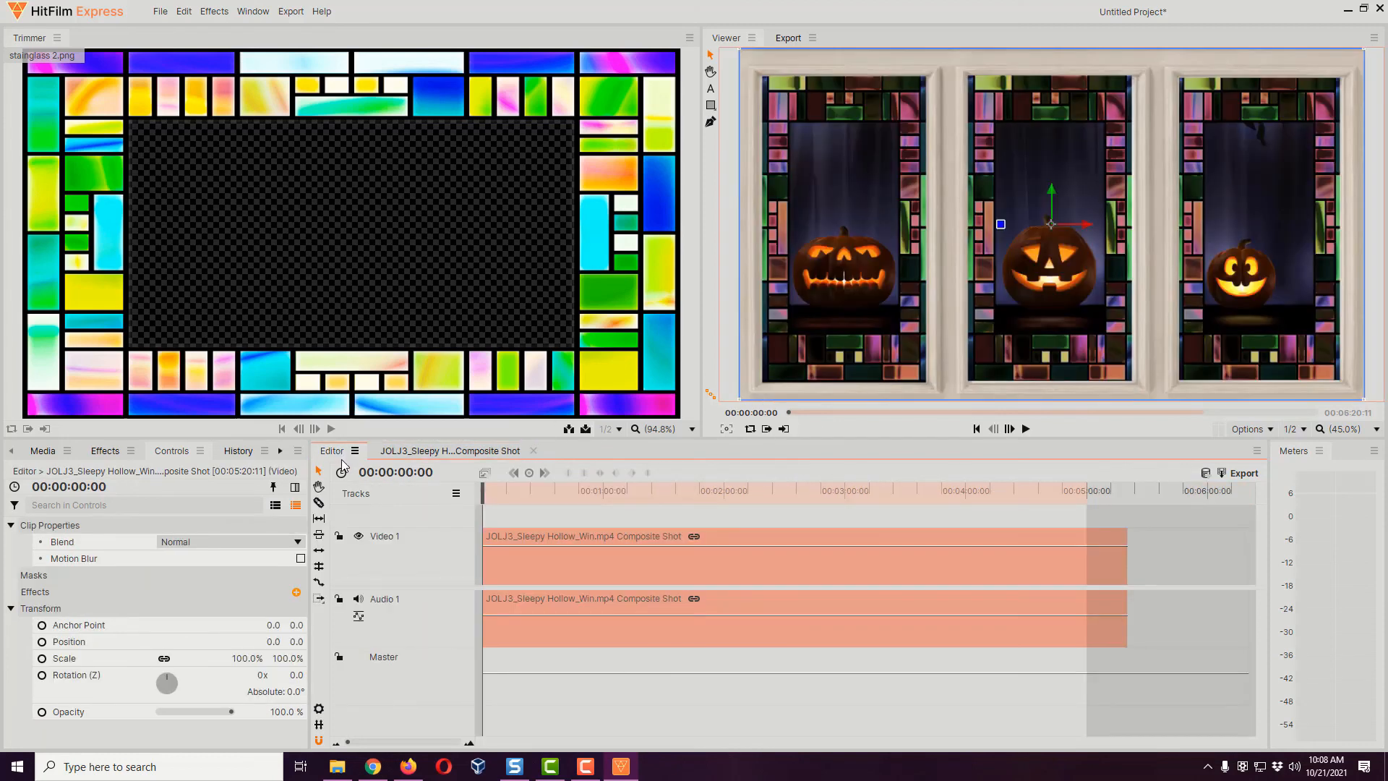
click(1256, 475)
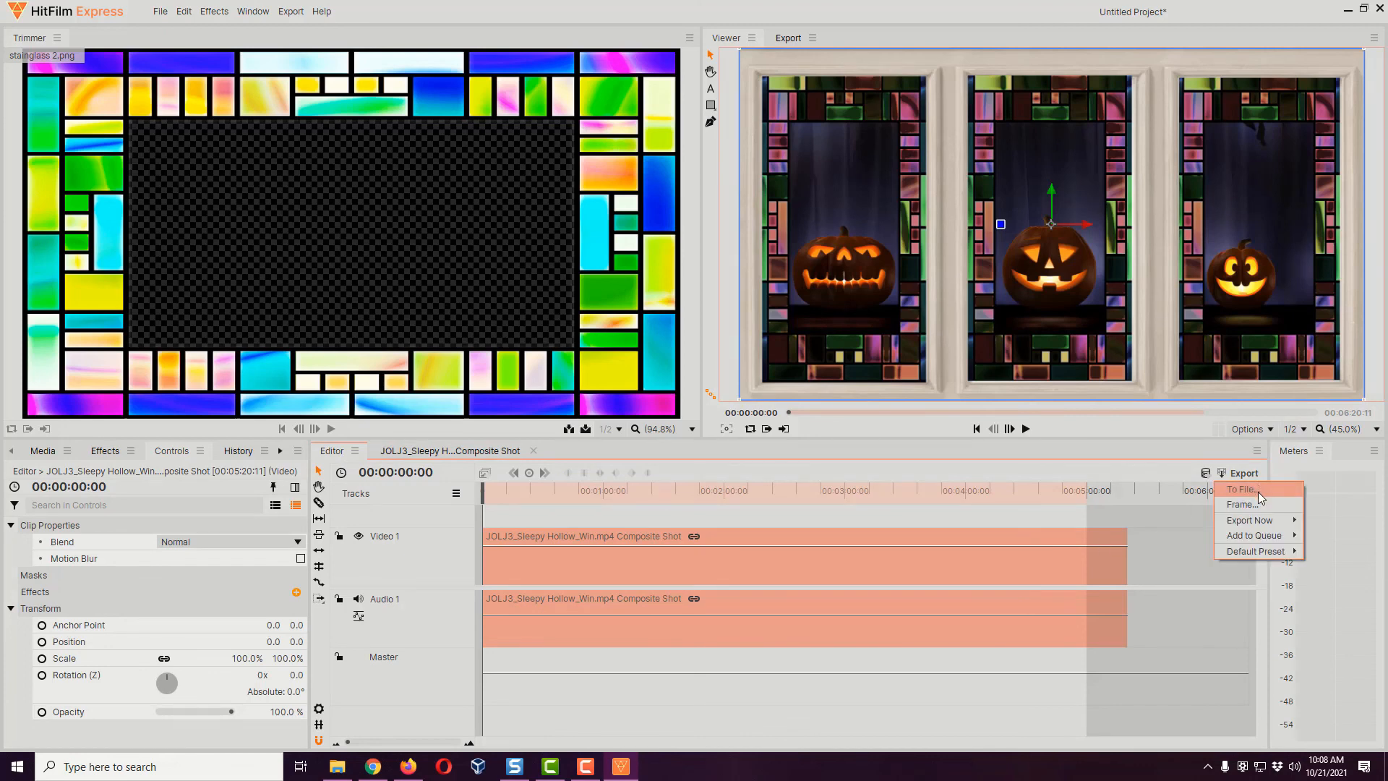